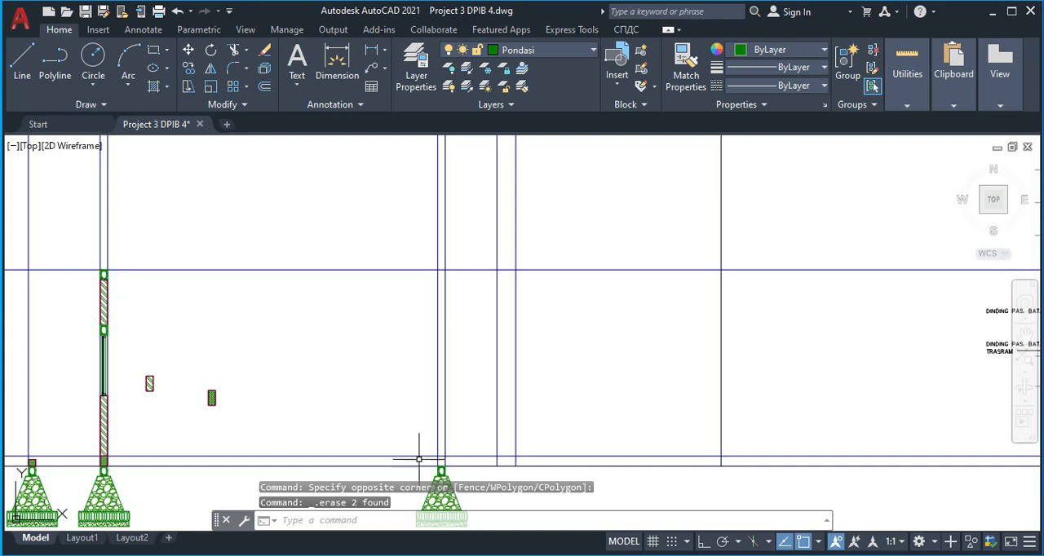
Offset the upper of the two horizontal floor lines upward by 2400
scroll(440, 466, "up", 2)
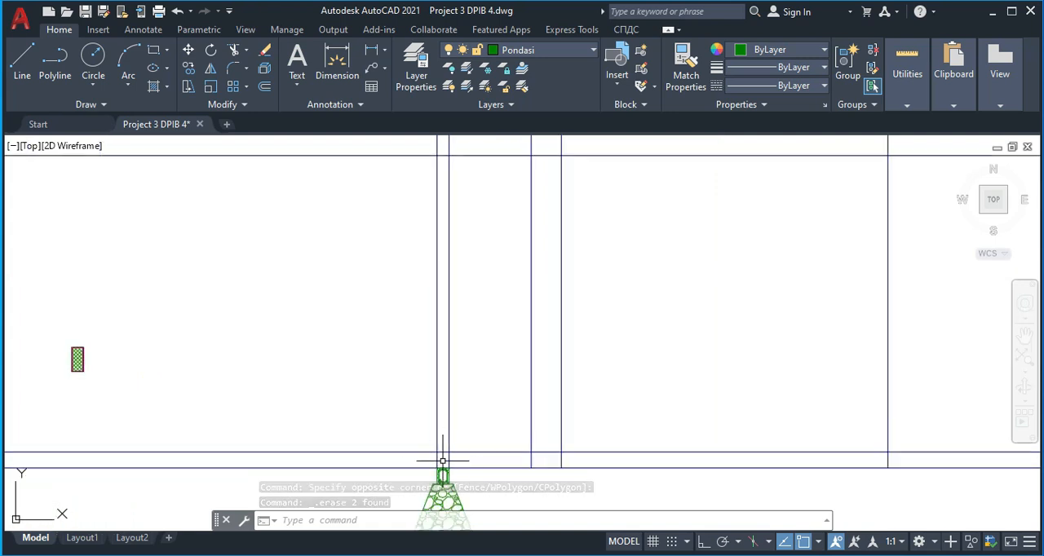
middle_click_drag(491, 451, 487, 463)
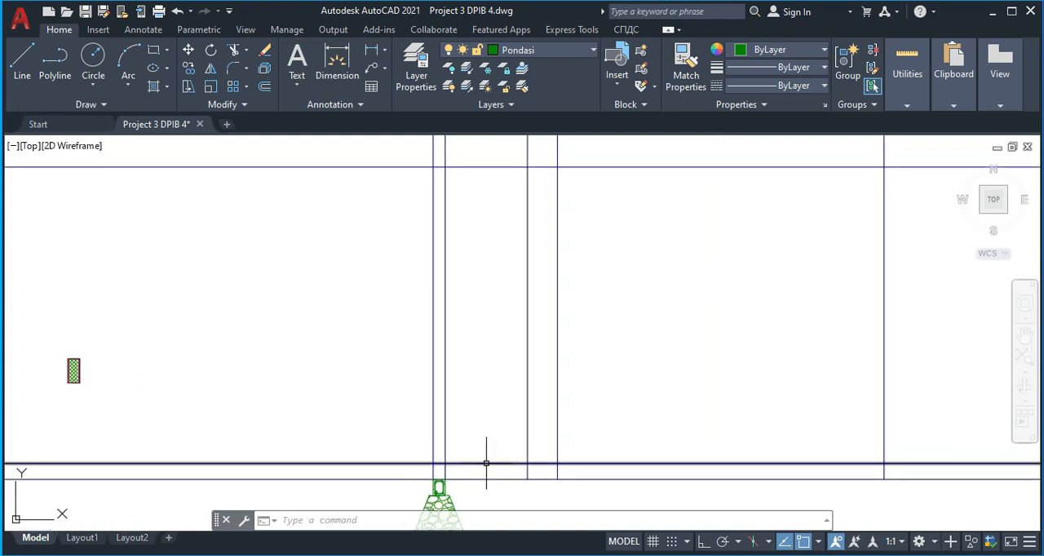
type("o")
key("Return")
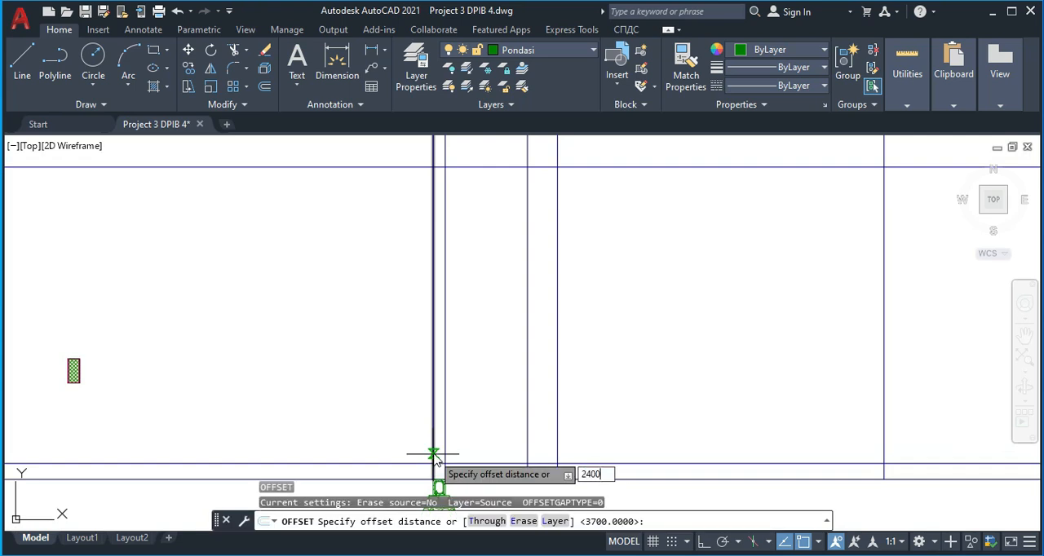
left_click(447, 461)
left_click(457, 367)
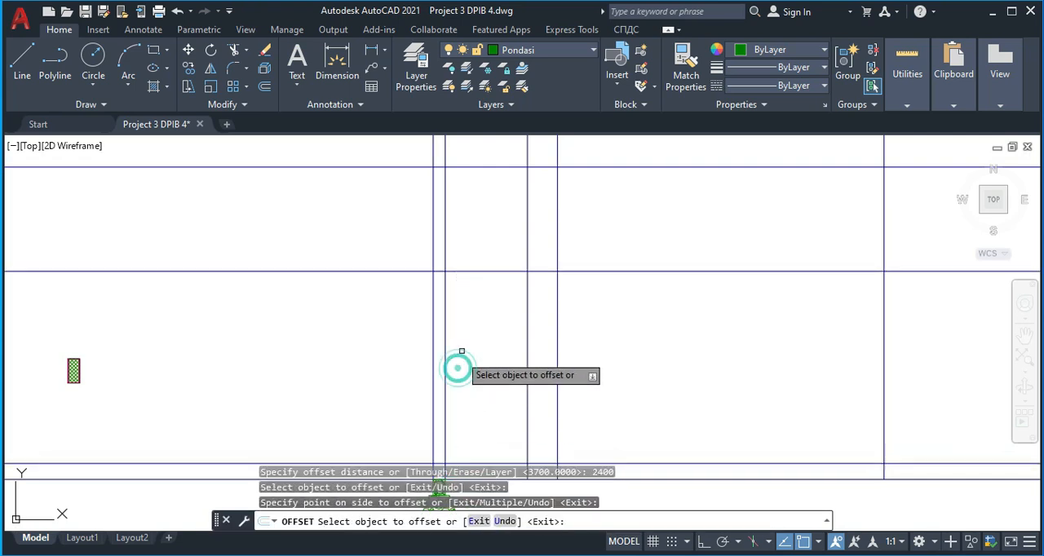
middle_click_drag(471, 342, 478, 397)
key("Escape")
scroll(263, 302, "down", 3)
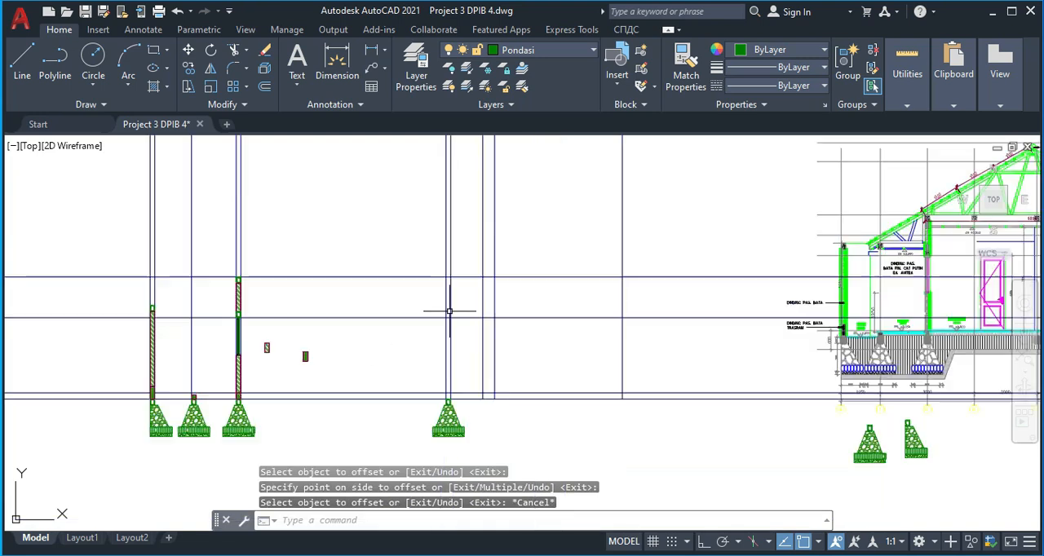
Copy the beam section from the top of the window wall to the topmost horizontal line on the next wall's guide lines
scroll(234, 279, "up", 4)
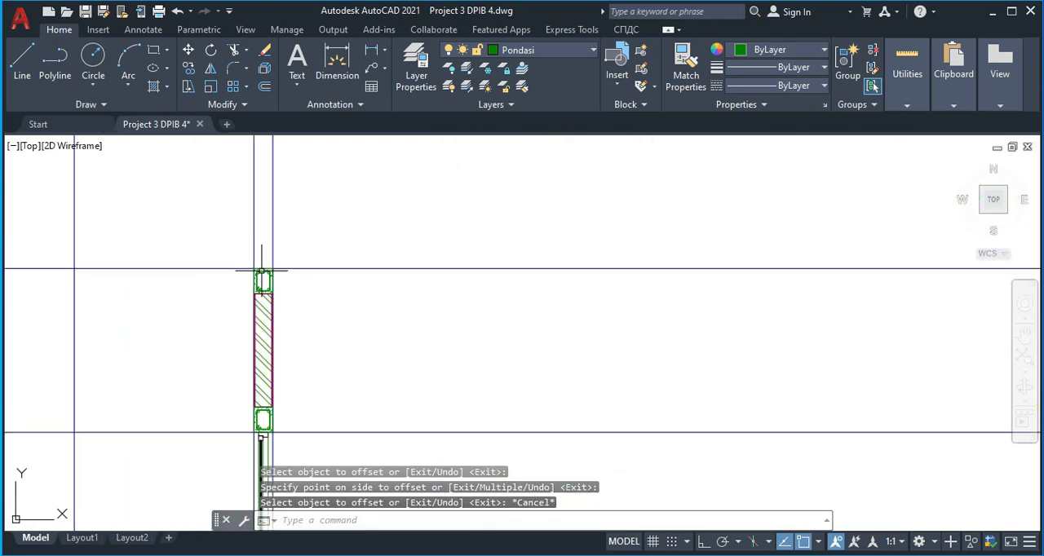
left_click(264, 302)
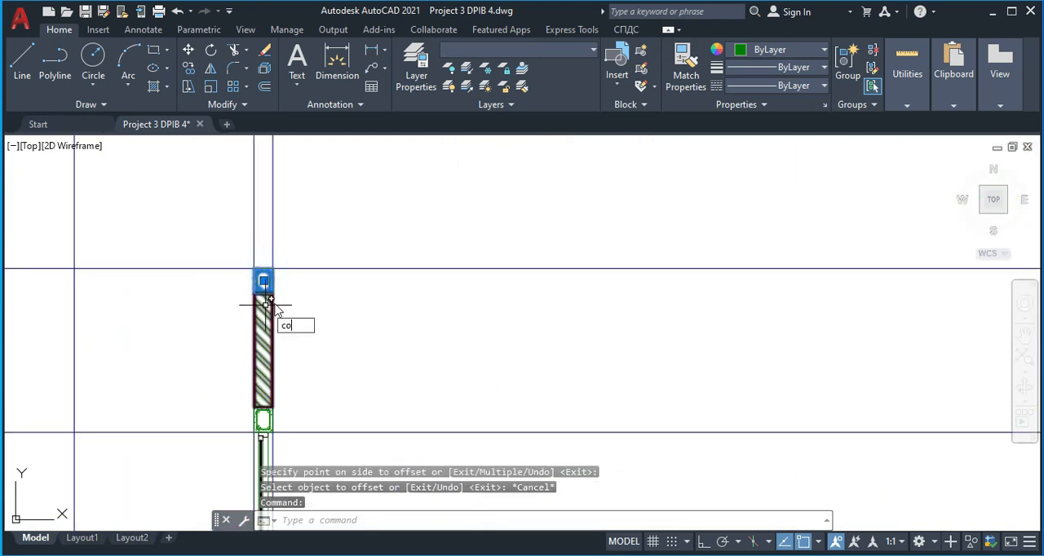
type("co")
key("Return")
left_click(264, 281)
scroll(512, 305, "down", 2)
middle_click_drag(740, 314, 468, 303)
scroll(779, 299, "up", 3)
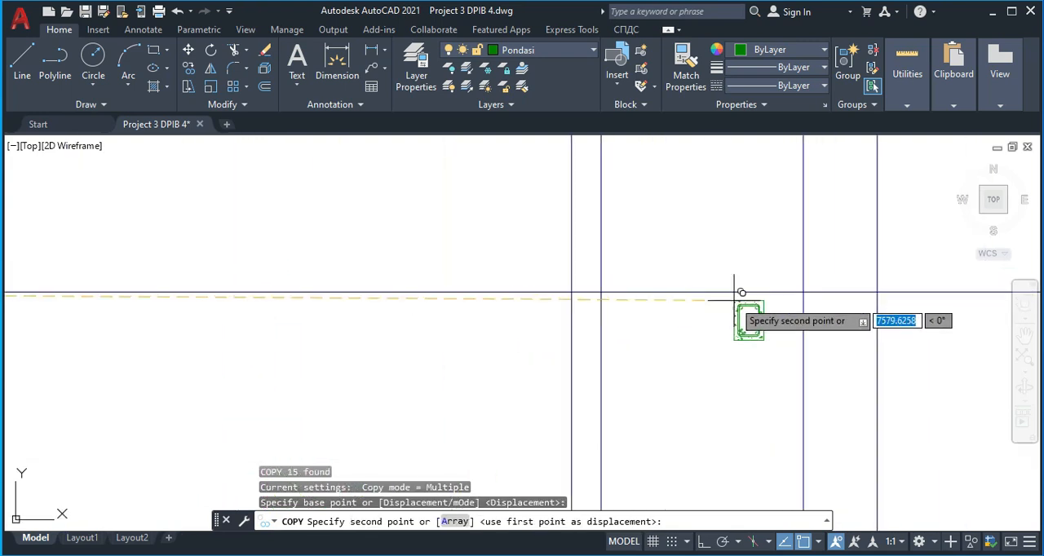
left_click(572, 292)
Place a second beam section copy and move it between the wall guide lines so it sits on top of the new horizontal line
scroll(459, 401, "down", 5)
scroll(560, 410, "up", 4)
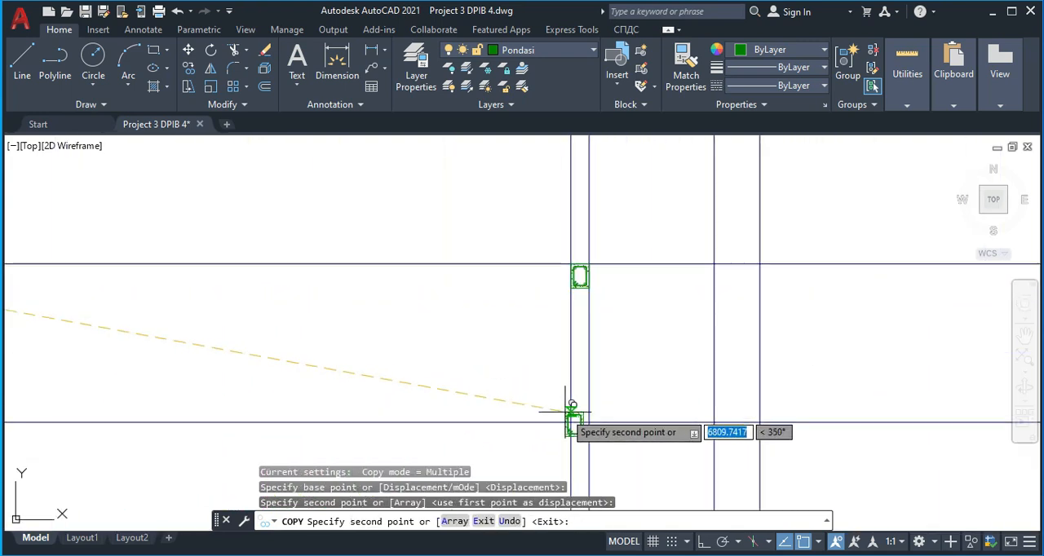
scroll(587, 380, "up", 4)
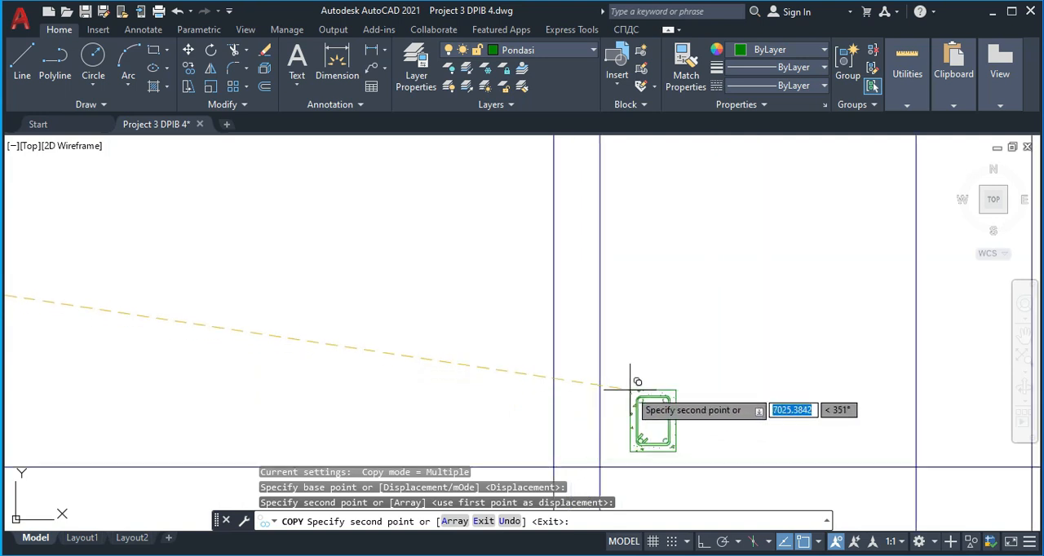
key("Escape")
left_click(659, 391)
type("m")
key("Return")
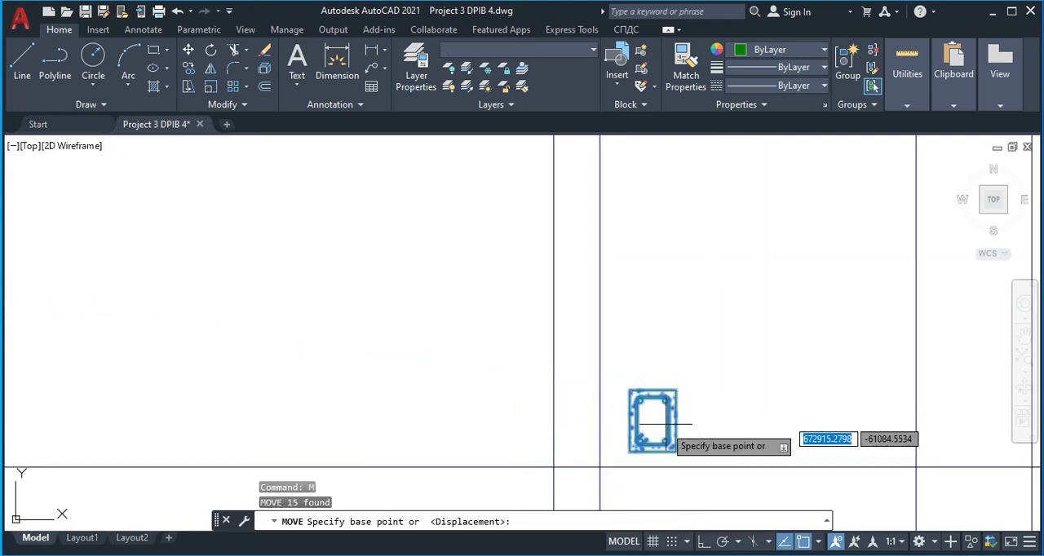
scroll(669, 446, "up", 4)
left_click(687, 458)
middle_click_drag(504, 476, 525, 352)
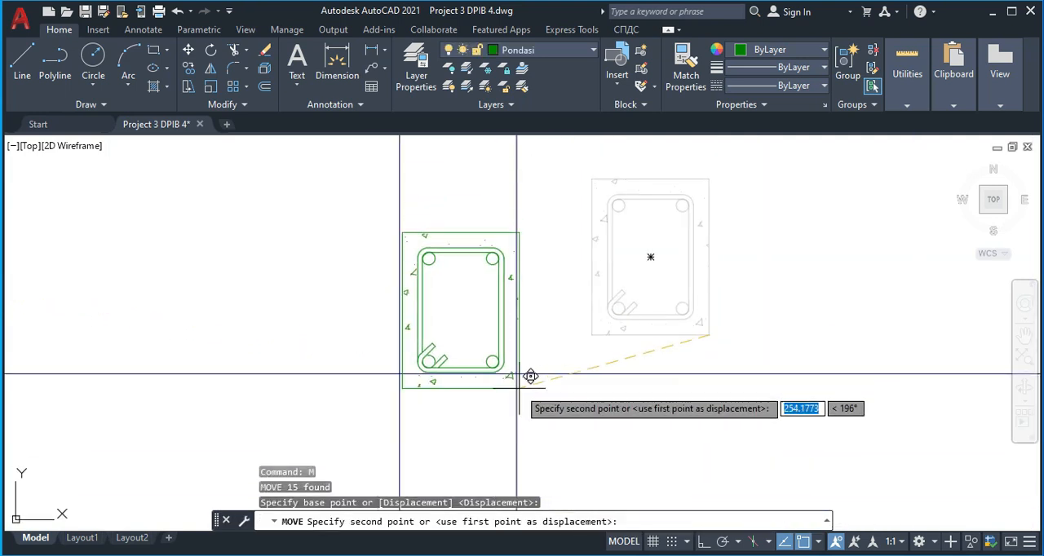
key("Escape")
Copy the loose cross-hatched wall piece onto the foundation beam between the same wall guide lines
scroll(530, 343, "down", 8)
scroll(522, 281, "up", 2)
middle_click_drag(594, 340, 571, 277)
middle_click_drag(544, 360, 538, 260)
scroll(547, 309, "down", 2)
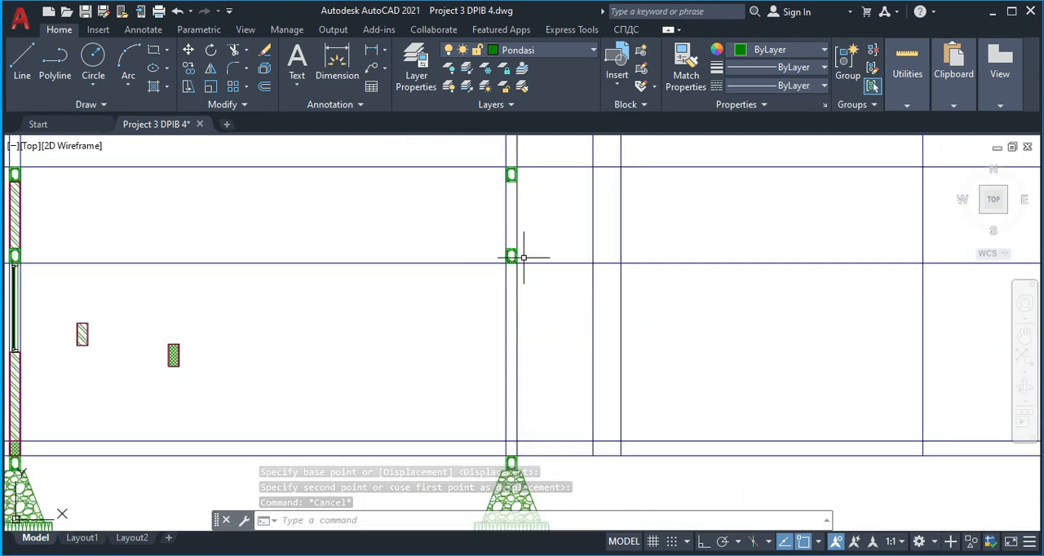
scroll(489, 437, "up", 2)
scroll(391, 412, "down", 2)
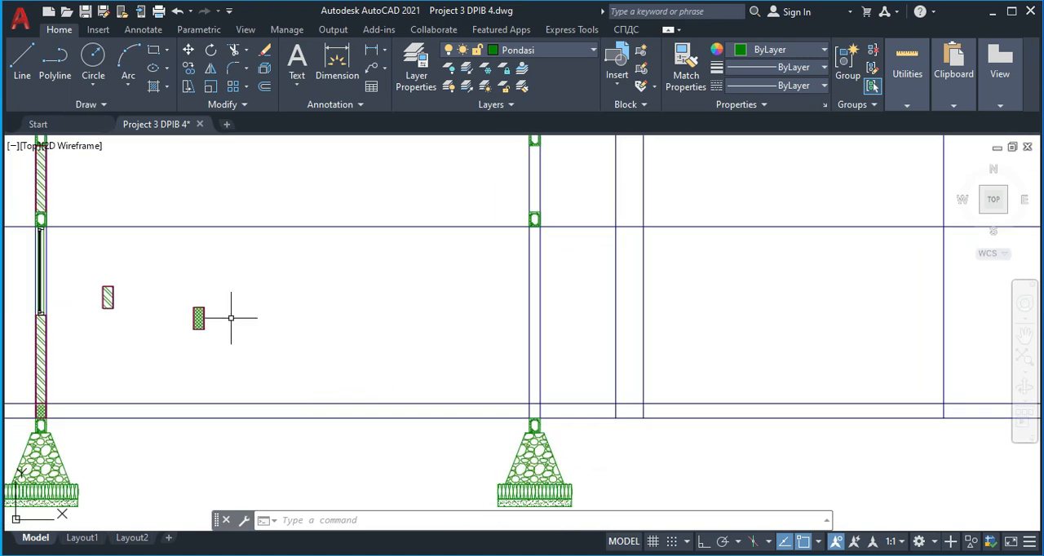
scroll(225, 316, "up", 2)
left_click(217, 319)
left_click(174, 303)
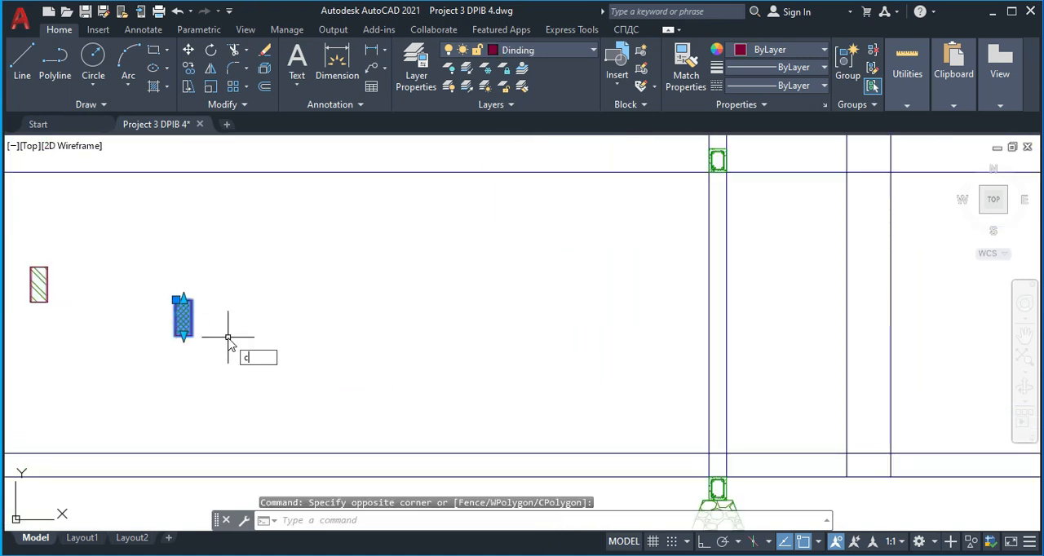
type("co")
key("Return")
scroll(186, 332, "up", 5)
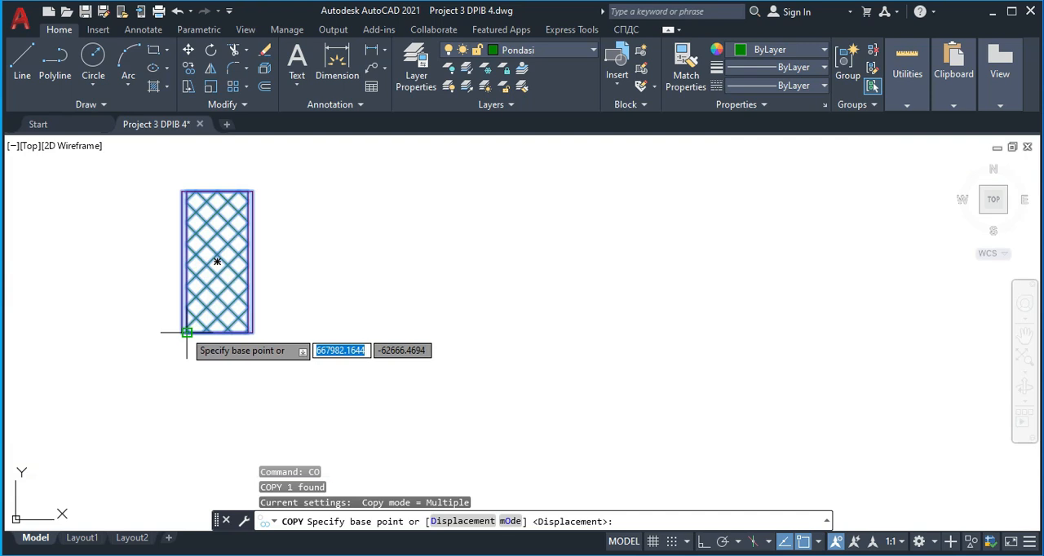
left_click(177, 330)
scroll(388, 387, "down", 6)
middle_click_drag(636, 403, 495, 333)
middle_click_drag(668, 407, 587, 333)
scroll(620, 371, "up", 4)
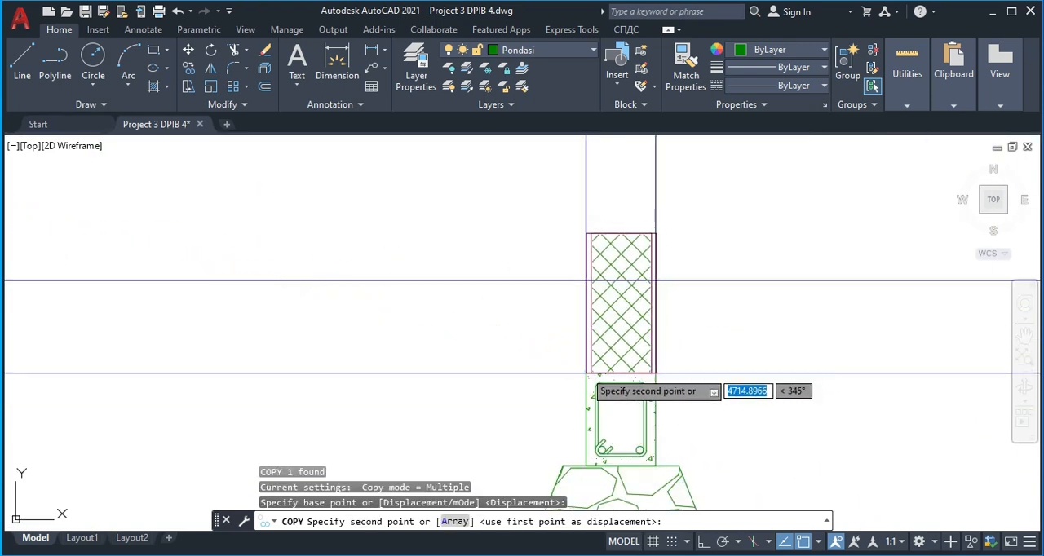
left_click(589, 373)
key("Escape")
Shorten the copied cross-hatched wall piece so its top edge meets the upper floor line
left_click(629, 240)
left_click(622, 228)
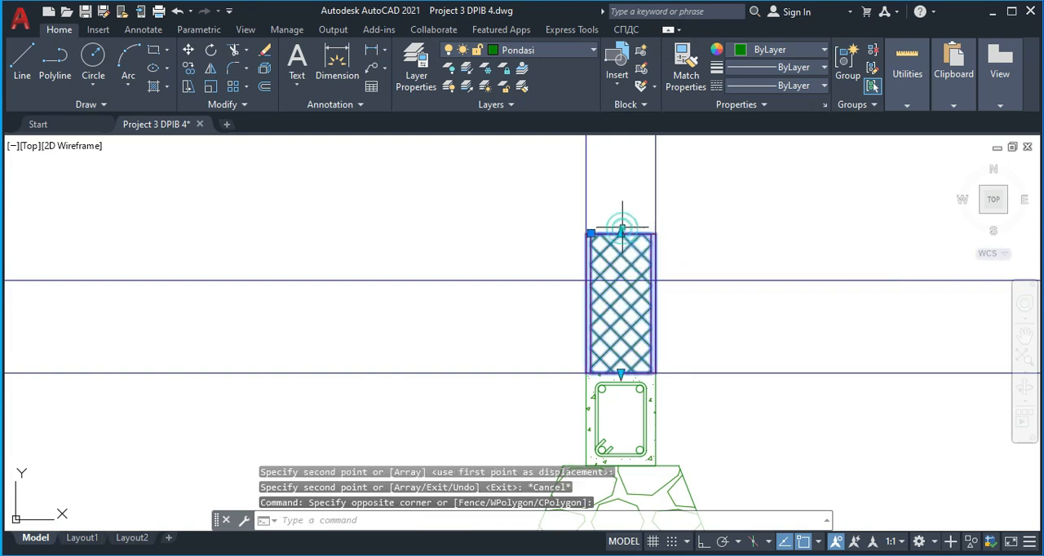
left_click(619, 233)
key("Escape")
scroll(652, 278, "down", 4)
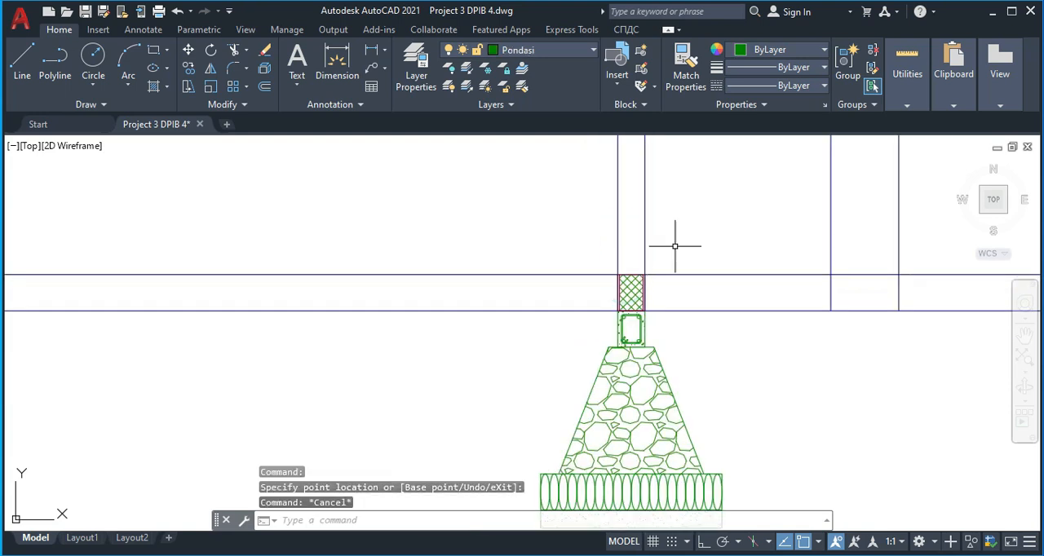
Copy the front door's frame profile from the floor plan to the section, centred by its top midpoint under the lower beam
scroll(627, 221, "down", 3)
middle_click_drag(606, 166, 586, 220)
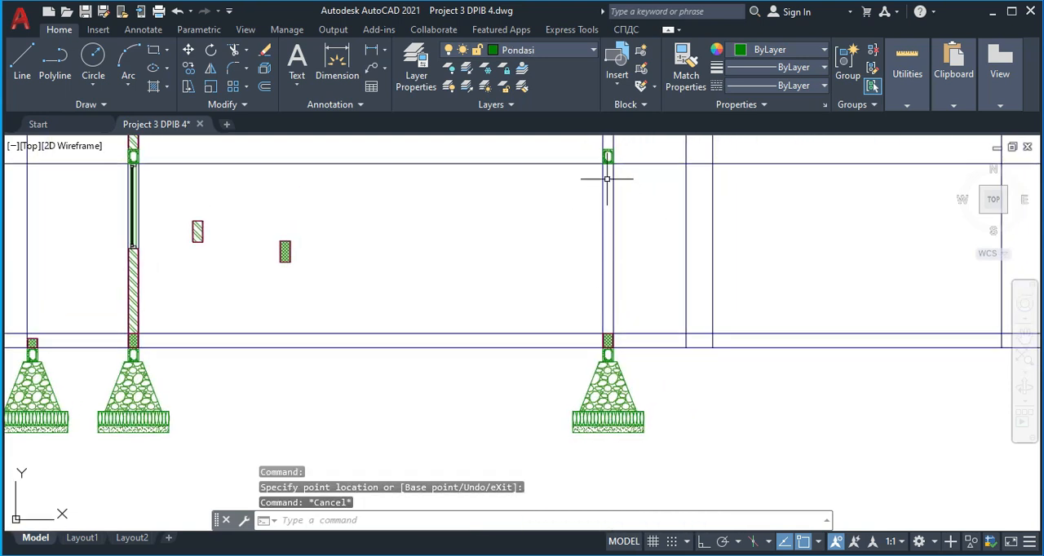
middle_click_drag(621, 275, 589, 224)
scroll(641, 328, "down", 4)
middle_click_drag(644, 361, 582, 234)
middle_click_drag(554, 308, 545, 200)
middle_click_drag(552, 358, 552, 341)
scroll(551, 342, "up", 5)
scroll(489, 395, "up", 2)
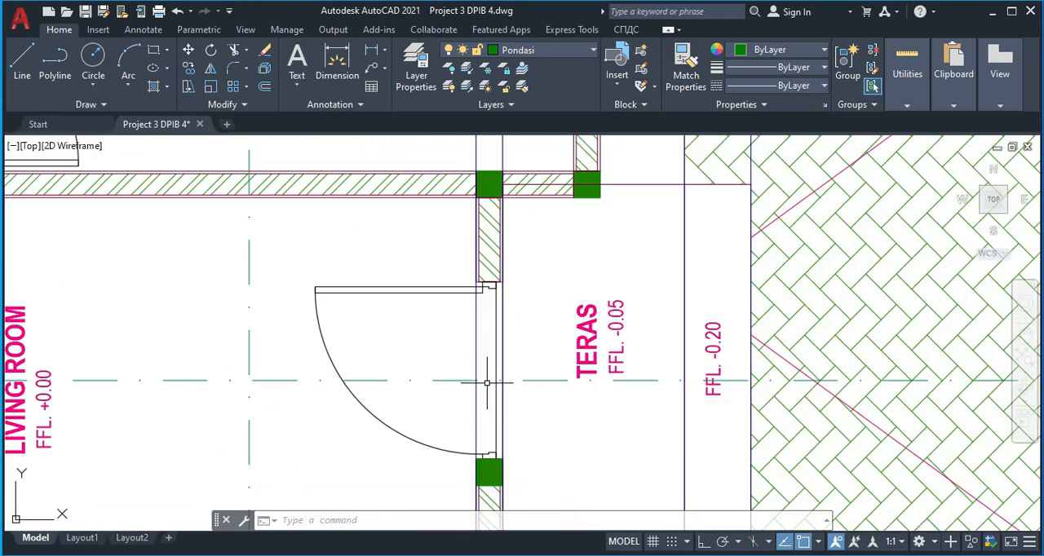
scroll(478, 284, "up", 6)
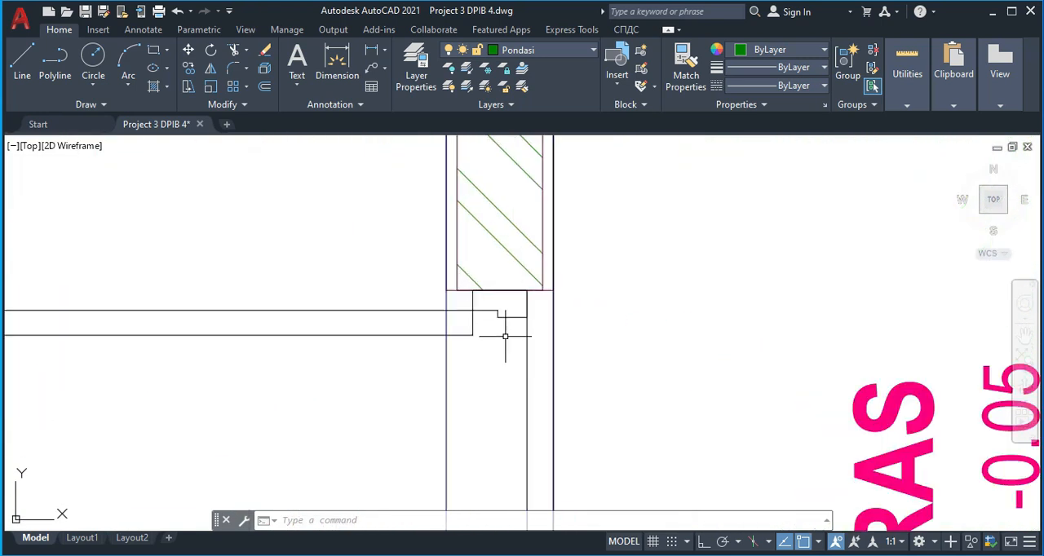
left_click(510, 348)
left_click(497, 298)
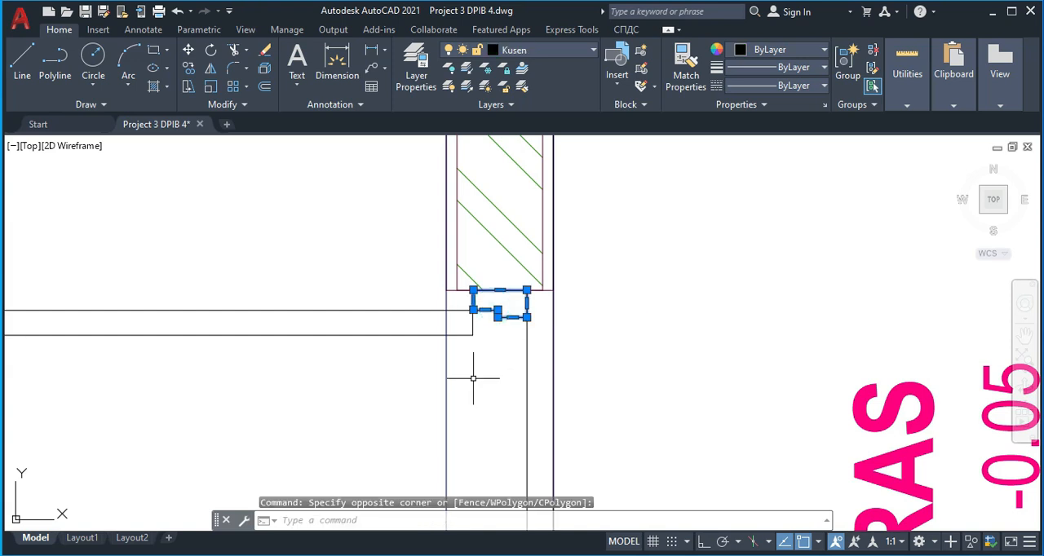
key("Return")
scroll(495, 287, "up", 2)
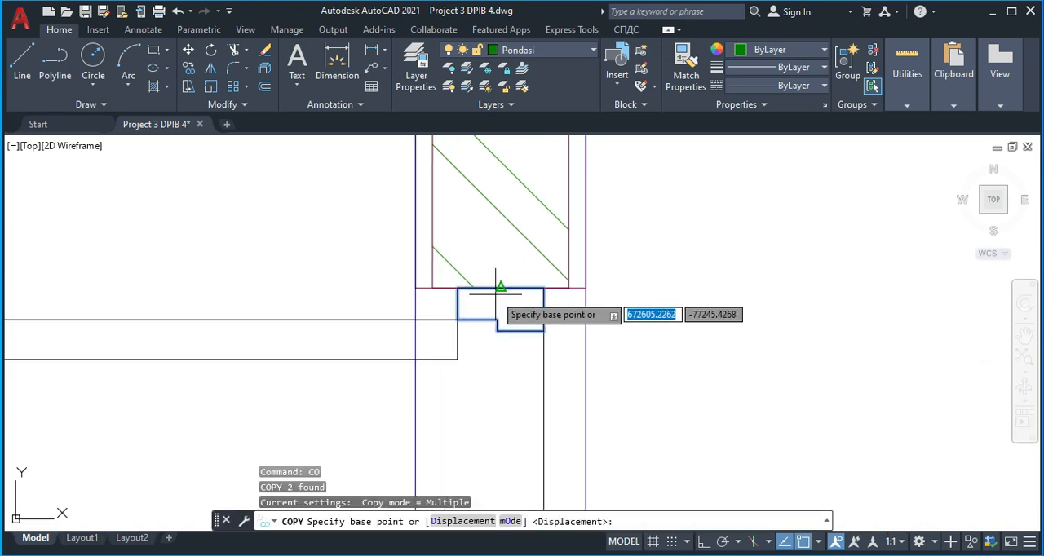
left_click(500, 287)
scroll(489, 292, "down", 10)
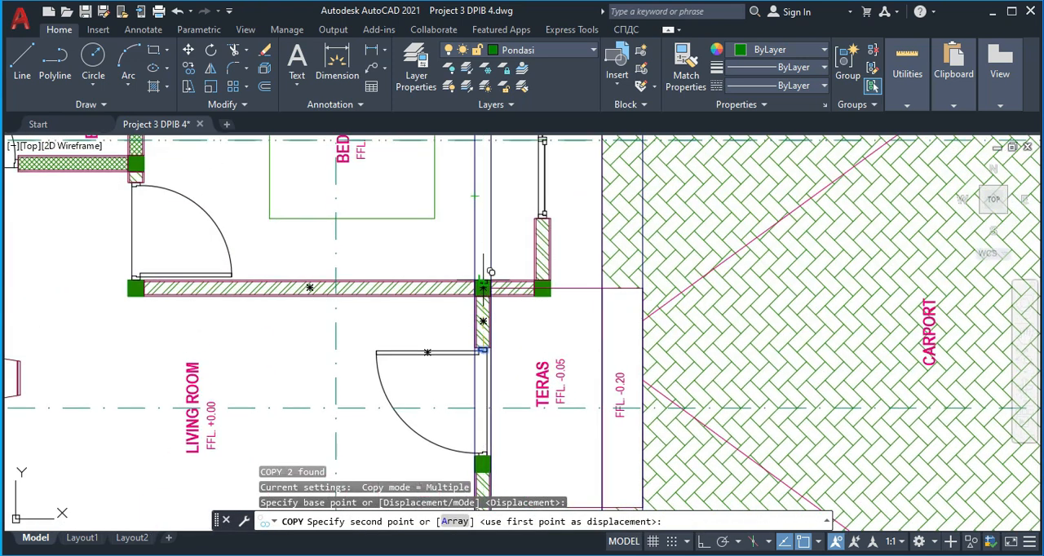
middle_click_drag(464, 228, 450, 422)
scroll(459, 394, "down", 6)
middle_click_drag(460, 157, 452, 290)
scroll(454, 292, "up", 4)
scroll(448, 353, "up", 6)
scroll(429, 366, "down", 2)
middle_click_drag(429, 366, 454, 282)
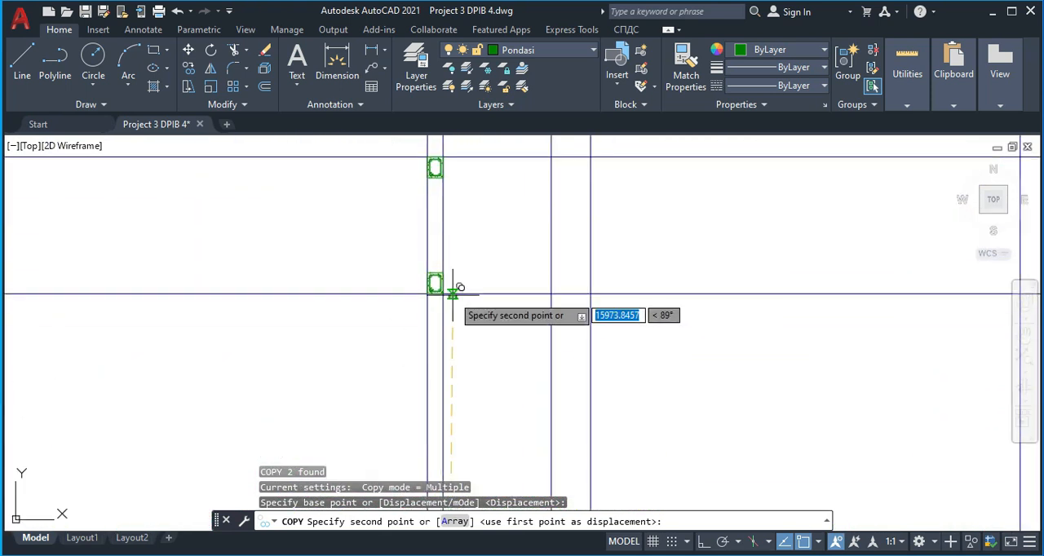
scroll(440, 294, "up", 8)
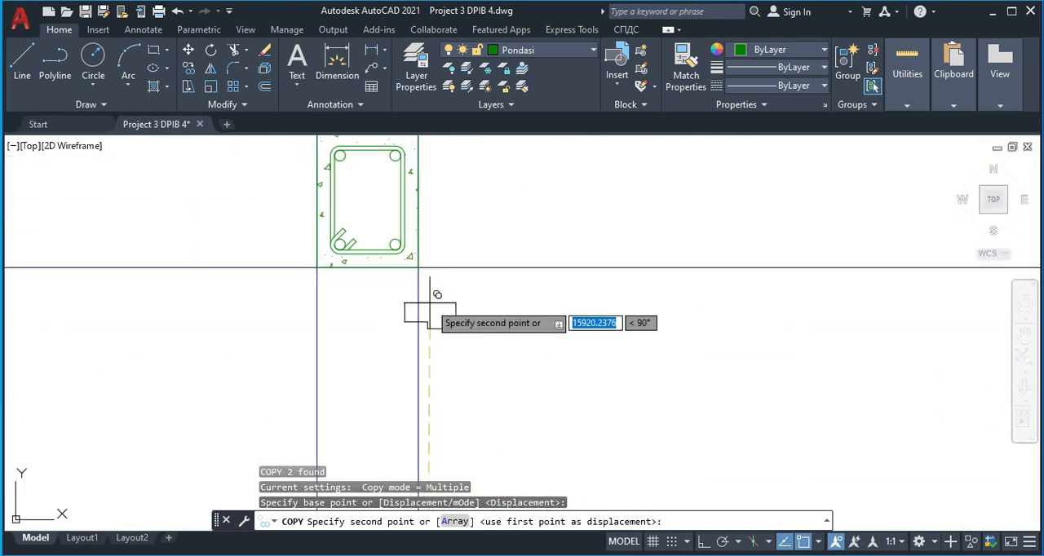
left_click(367, 267)
key("Escape")
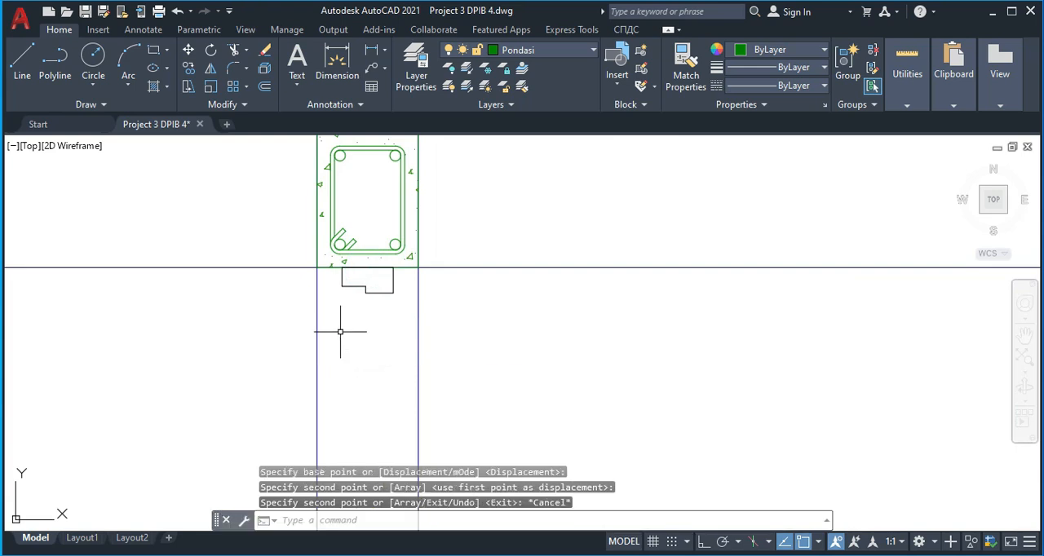
Draw a vertical line with Ortho on from the frame profile's lower-left corner down to the top of the cross-hatched wall piece
type("l")
key("Return")
left_click(343, 286)
middle_click_drag(371, 425, 381, 249)
scroll(382, 253, "down", 10)
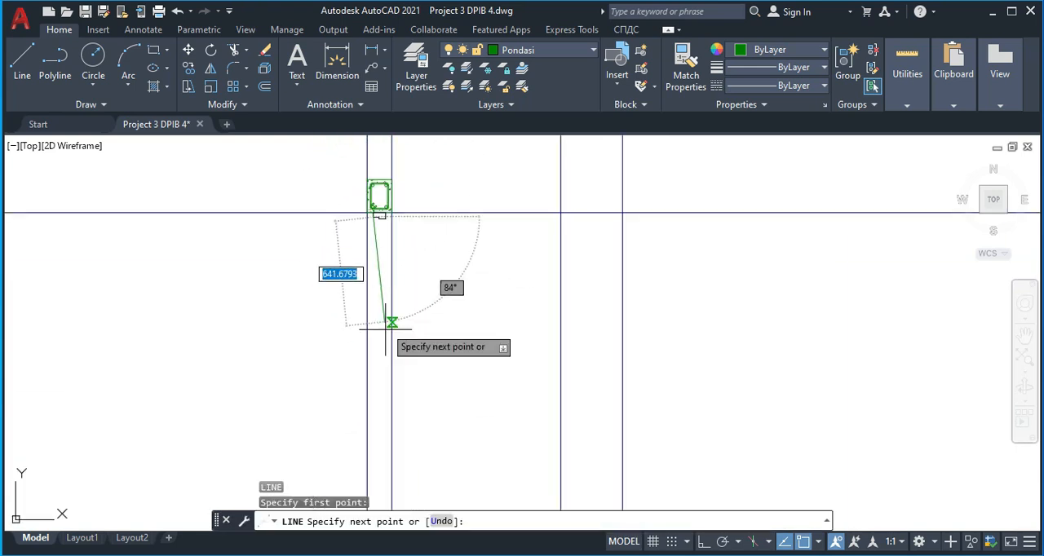
middle_click_drag(388, 404, 351, 327)
scroll(349, 334, "up", 4)
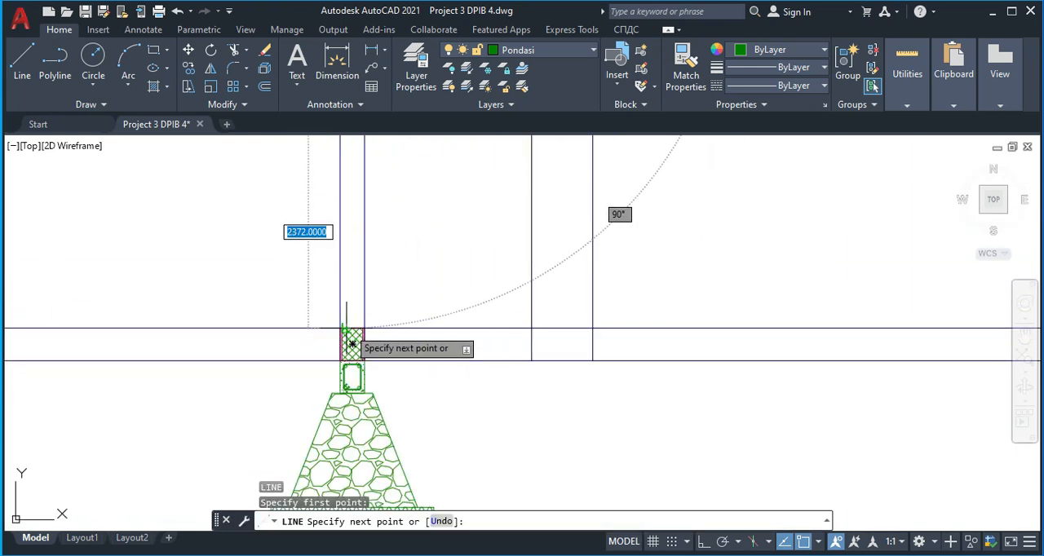
scroll(355, 309, "up", 4)
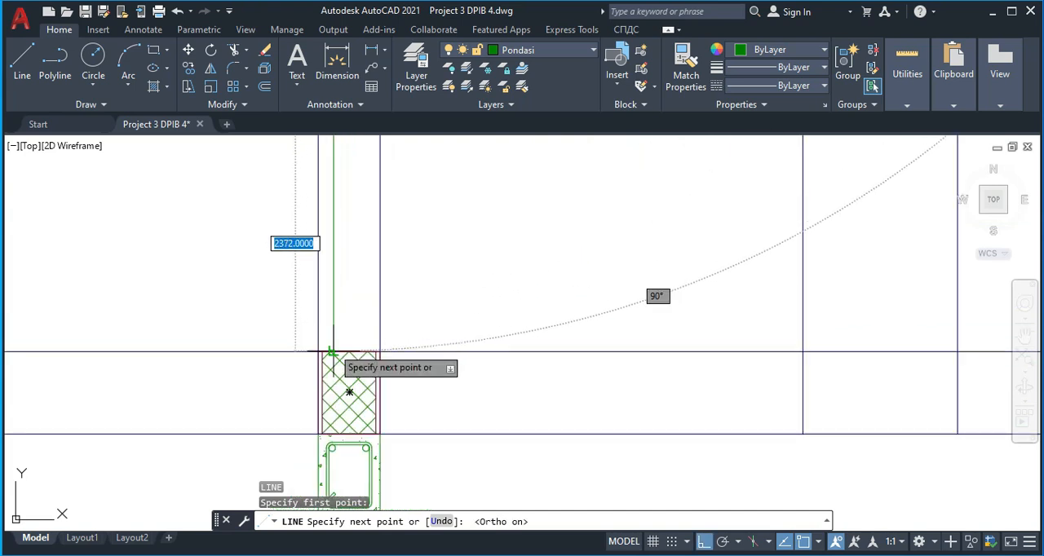
left_click(332, 352)
key("Return")
Copy the vertical door line across to the inner notch corner of the frame profile
left_click(334, 287)
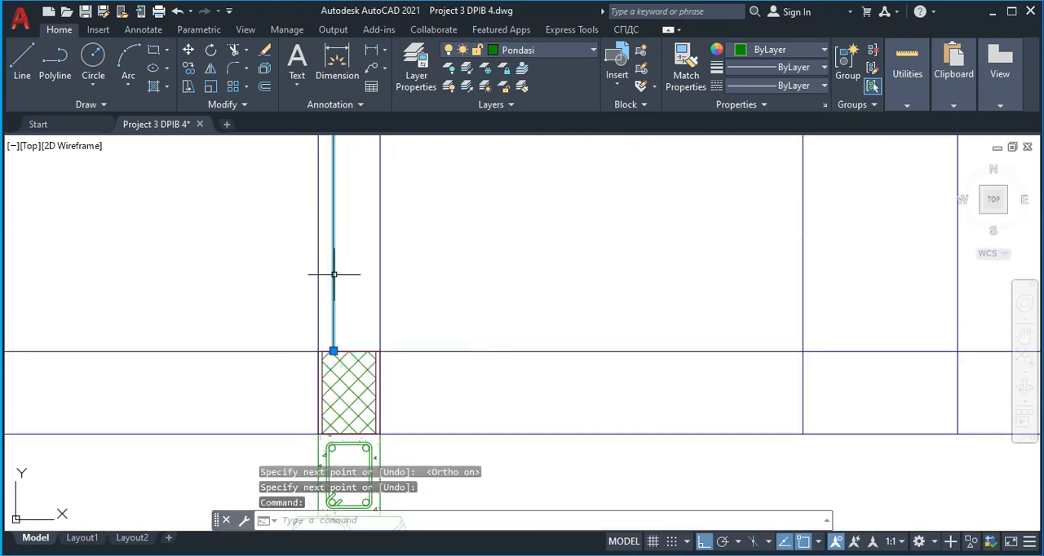
key("Return")
scroll(347, 245, "down", 3)
scroll(345, 288, "up", 5)
scroll(359, 385, "up", 4)
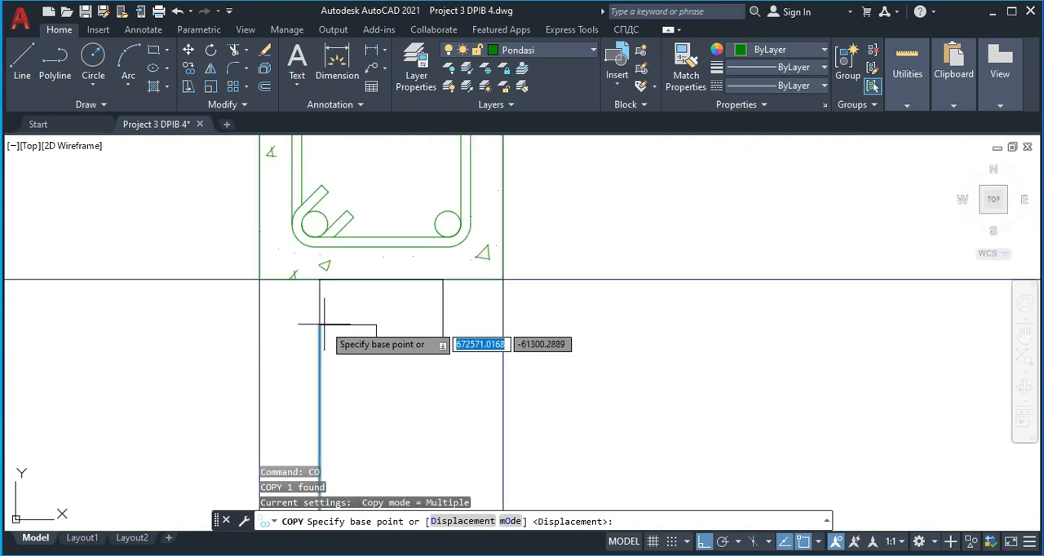
left_click(320, 325)
left_click(376, 324)
scroll(347, 354, "down", 4)
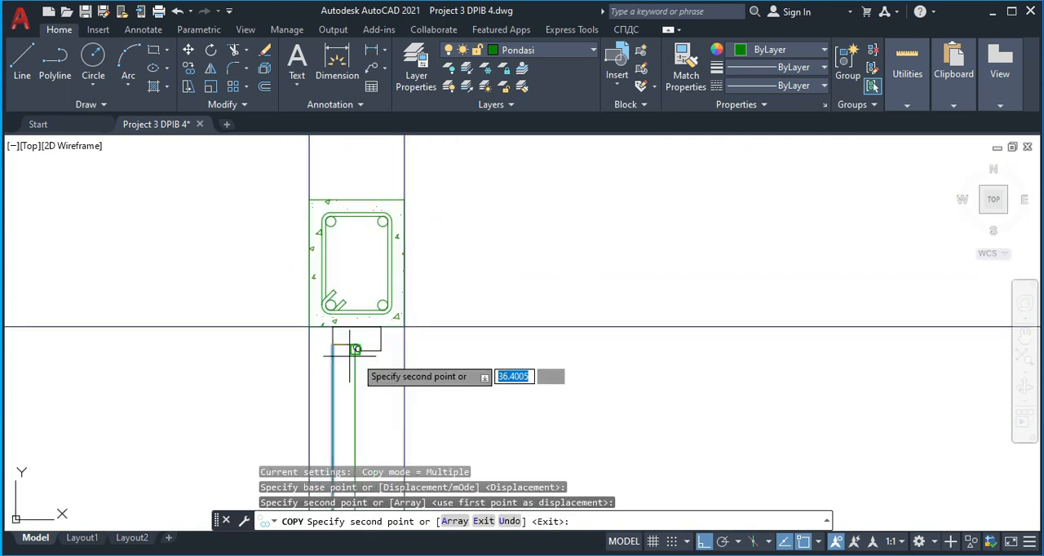
key("Escape")
Draw a vertical line from the frame profile's lower-right corner down to the top of the cross-hatched wall piece
scroll(391, 353, "down", 8)
middle_click_drag(423, 387, 371, 283)
mouse_move(347, 373)
middle_mouse_down()
mouse_move(357, 298)
mouse_move(340, 366)
middle_mouse_up()
scroll(337, 225, "up", 2)
scroll(341, 221, "up", 2)
middle_click_drag(350, 226, 342, 204)
key("Return")
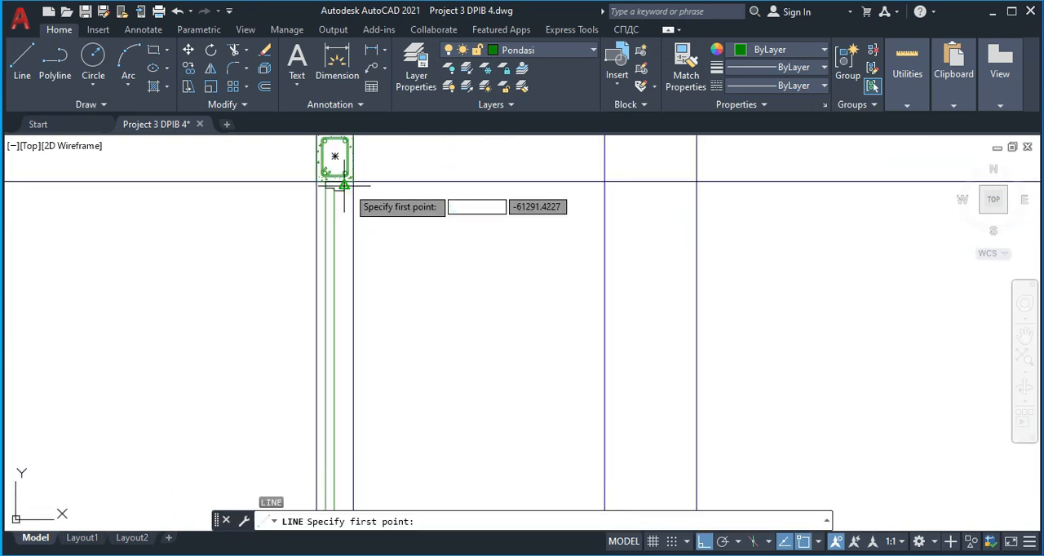
left_click(344, 191)
middle_click_drag(364, 325, 359, 220)
scroll(341, 386, "down", 2)
middle_click_drag(338, 443, 329, 325)
scroll(320, 425, "up", 4)
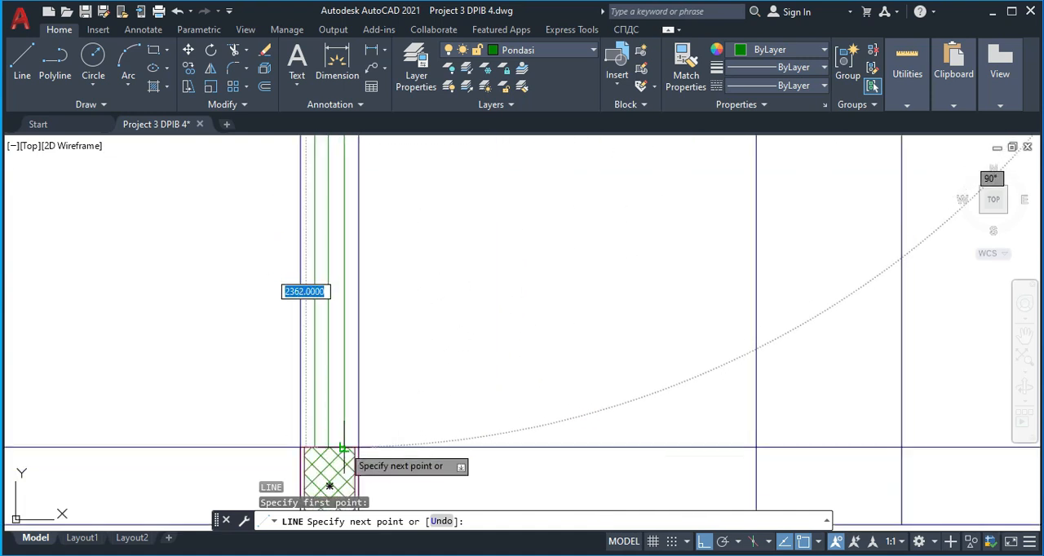
key("Escape")
scroll(364, 324, "down", 6)
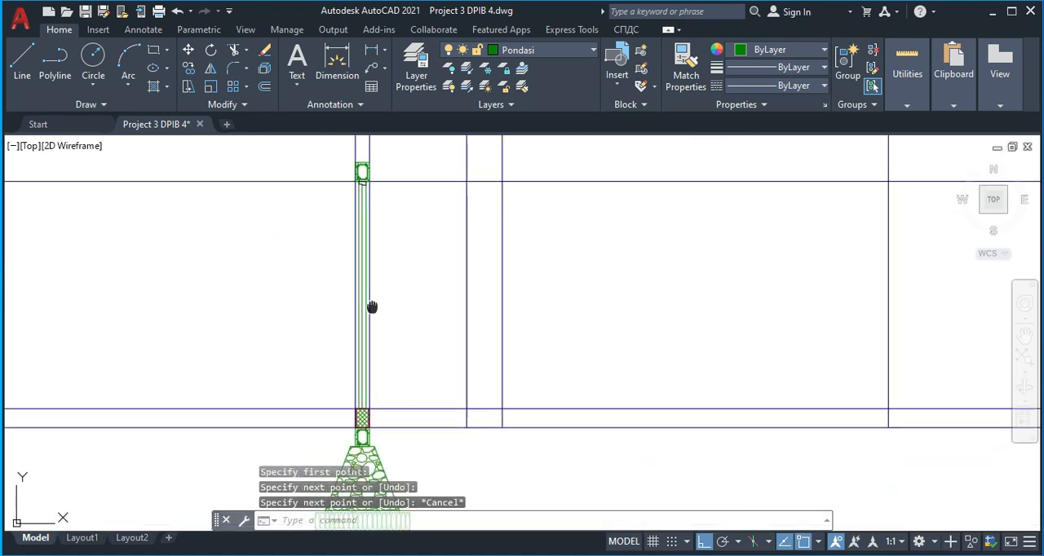
Examine the concrete canopy slab above the front door in the reference section and compare it with the new section
middle_click_drag(370, 266, 375, 316)
middle_click_drag(387, 158, 386, 272)
scroll(387, 272, "up", 2)
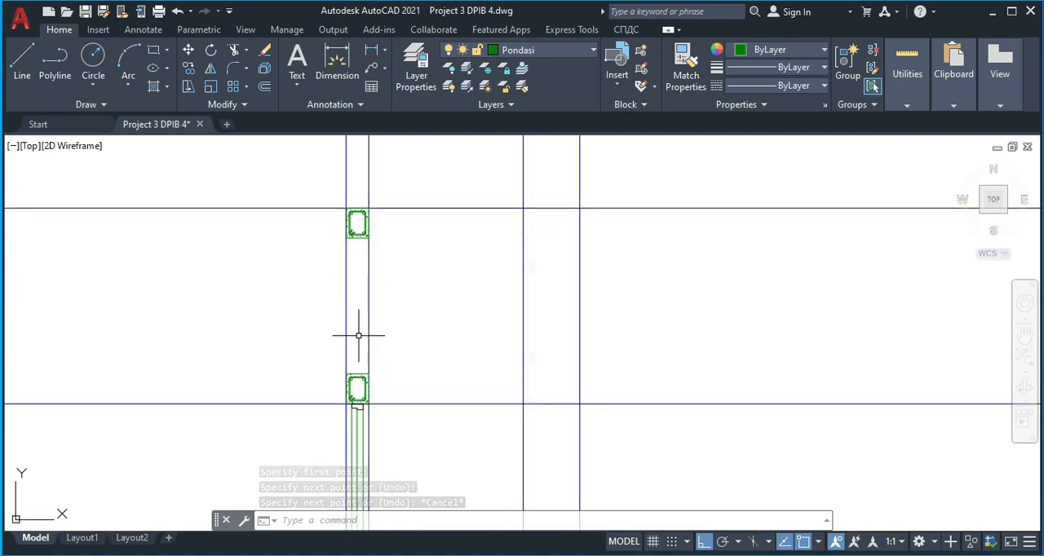
scroll(367, 333, "down", 2)
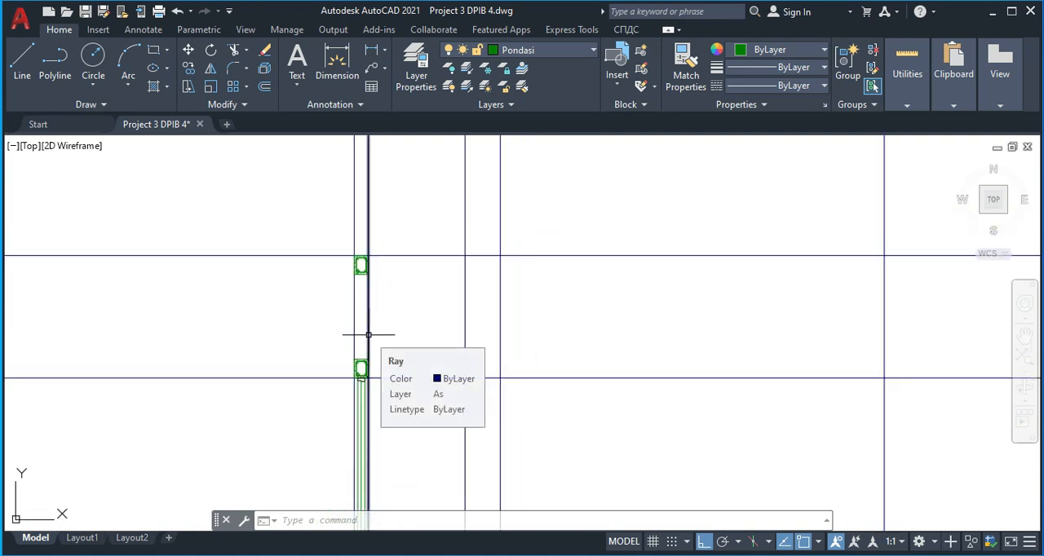
scroll(368, 335, "down", 2)
middle_click_drag(452, 337, 252, 260)
scroll(155, 259, "down", 2)
middle_click_drag(523, 305, 339, 375)
scroll(801, 258, "up", 4)
scroll(801, 258, "up", 4)
mouse_move(723, 300)
middle_mouse_down()
mouse_move(652, 303)
mouse_move(652, 343)
middle_mouse_up()
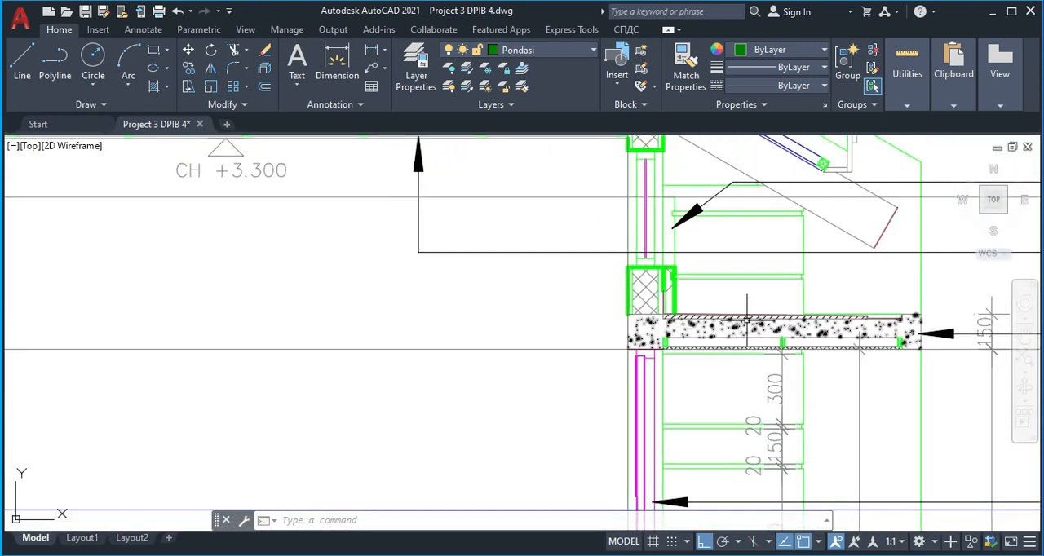
scroll(815, 332, "down", 4)
middle_click_drag(560, 348, 658, 328)
middle_click_drag(516, 346, 731, 315)
middle_click_drag(511, 320, 620, 308)
scroll(620, 307, "down", 5)
middle_click_drag(413, 344, 551, 324)
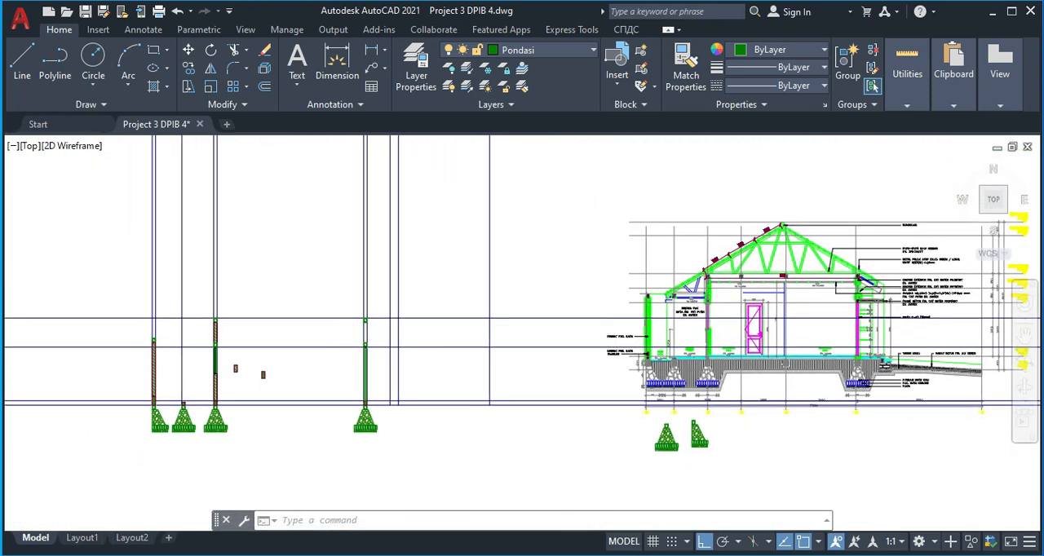
Delete the reinforced beam directly above the door frame profile
scroll(373, 349, "up", 8)
middle_click_drag(531, 359, 450, 309)
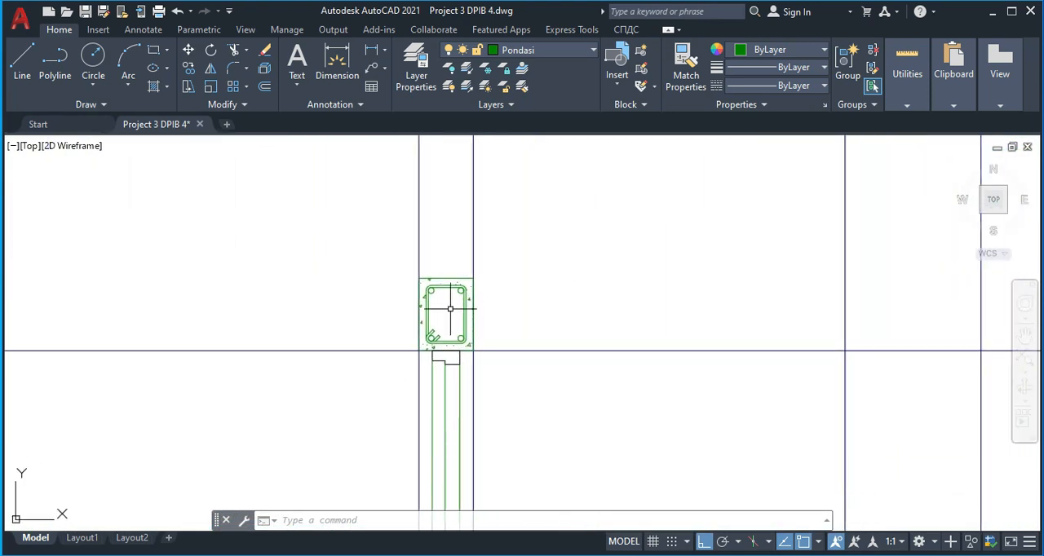
left_click(450, 262)
key("Delete")
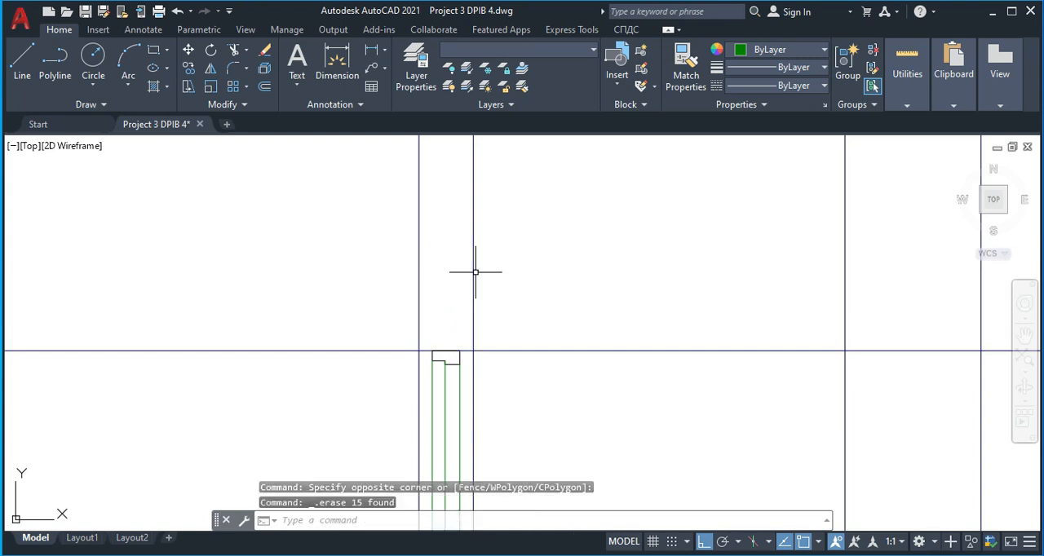
Offset the horizontal line at the door frame's top edge upward by 150
middle_click_drag(573, 340, 519, 338)
key("Return")
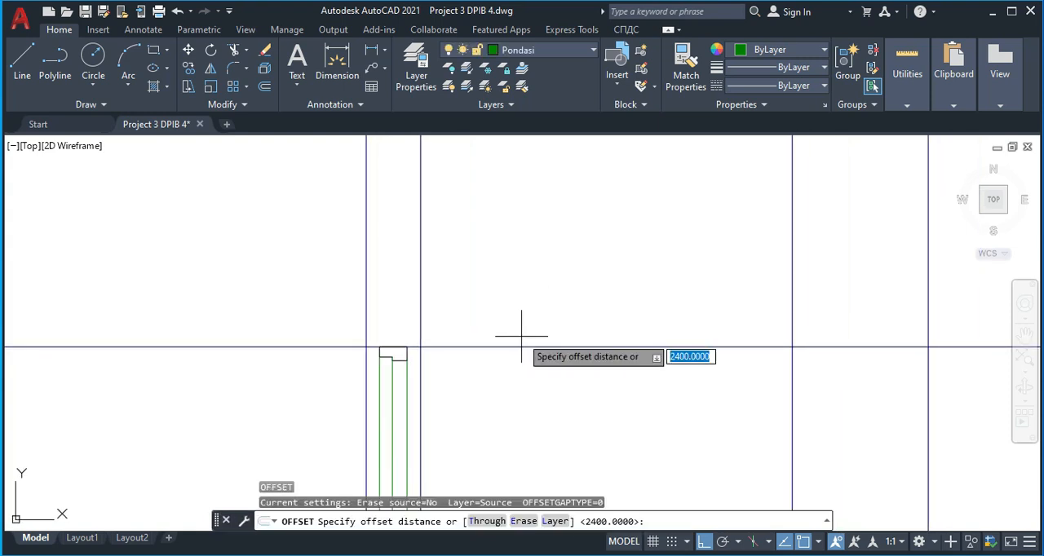
type("150")
key("Return")
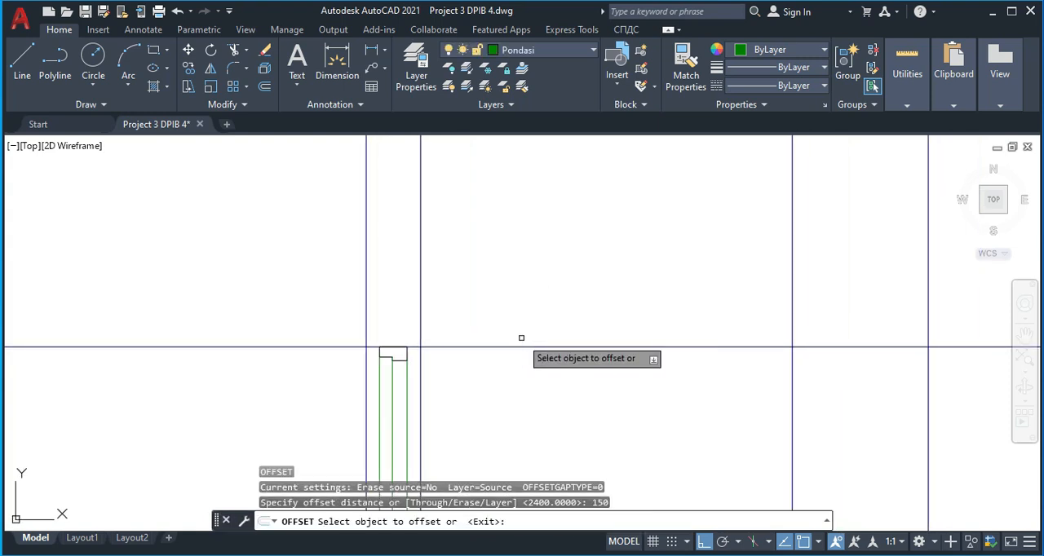
left_click(527, 349)
left_click(503, 298)
key("Escape")
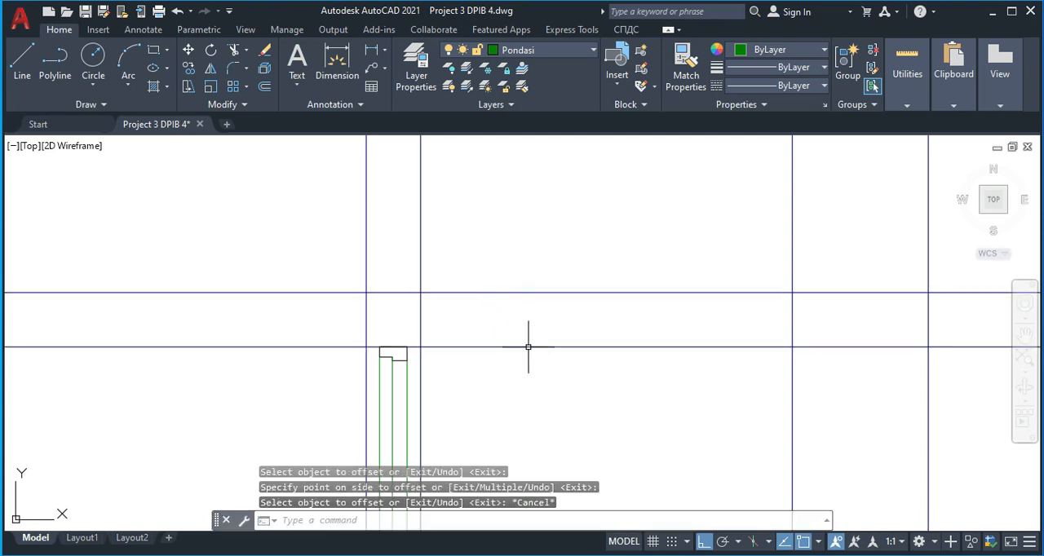
Offset the horizontal line at the door frame's top edge upward by 50 for the slab underside
key("Return")
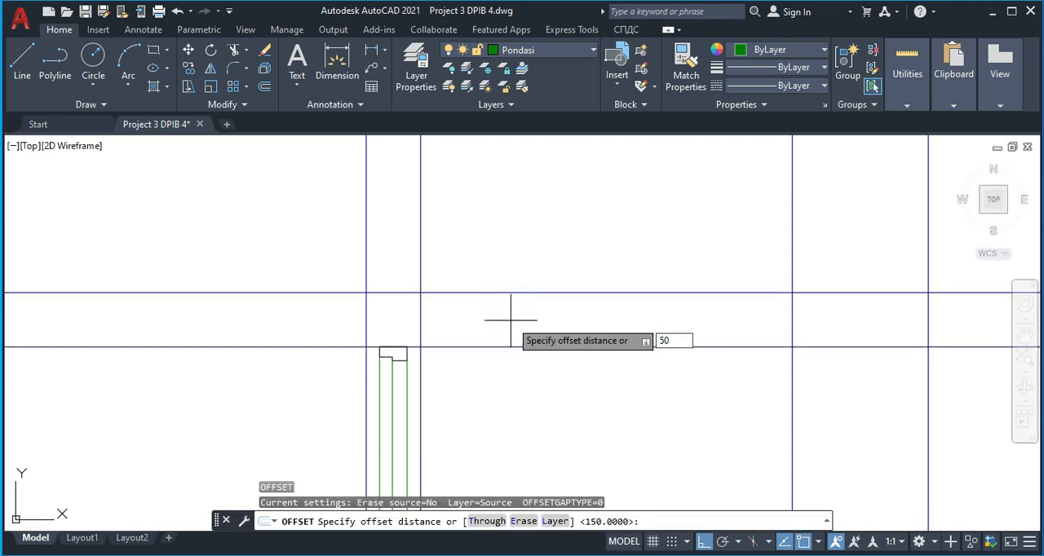
key("Return")
left_click(522, 349)
left_click(513, 304)
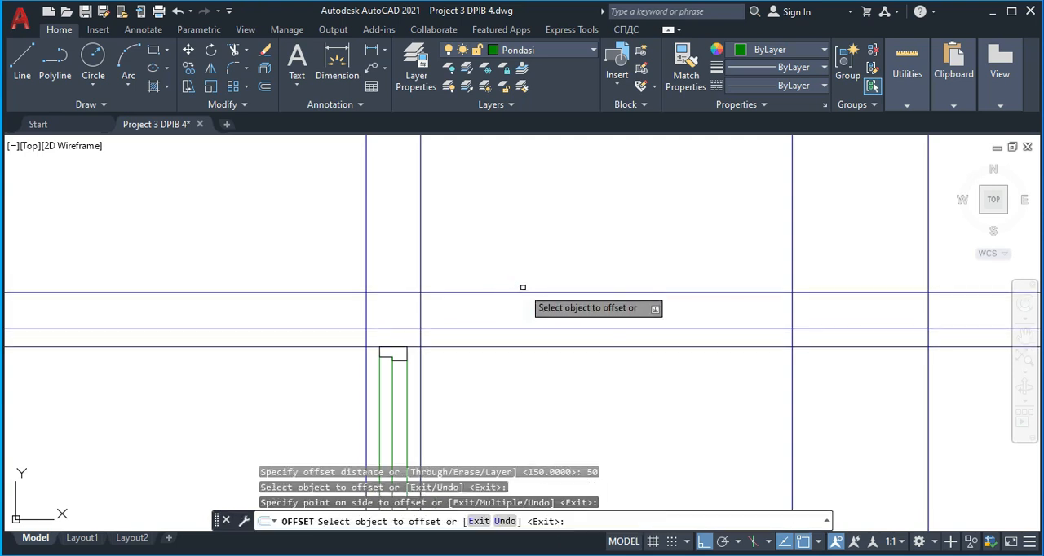
key("Escape")
Offset the uppermost canopy line downward by 20 for the slab's top surface
key("Return")
type("2")
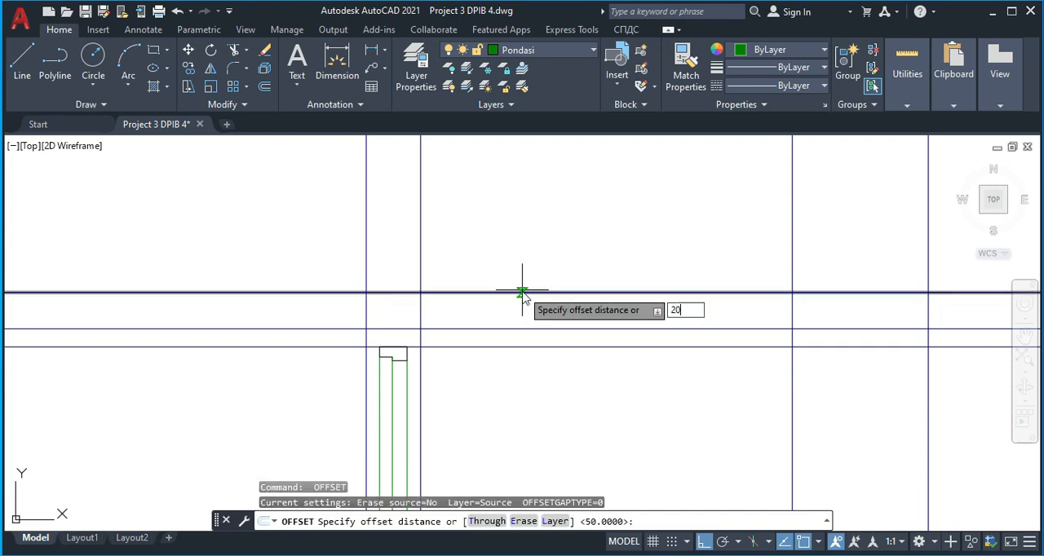
type("0")
key("Return")
left_click(522, 292)
left_click(533, 313)
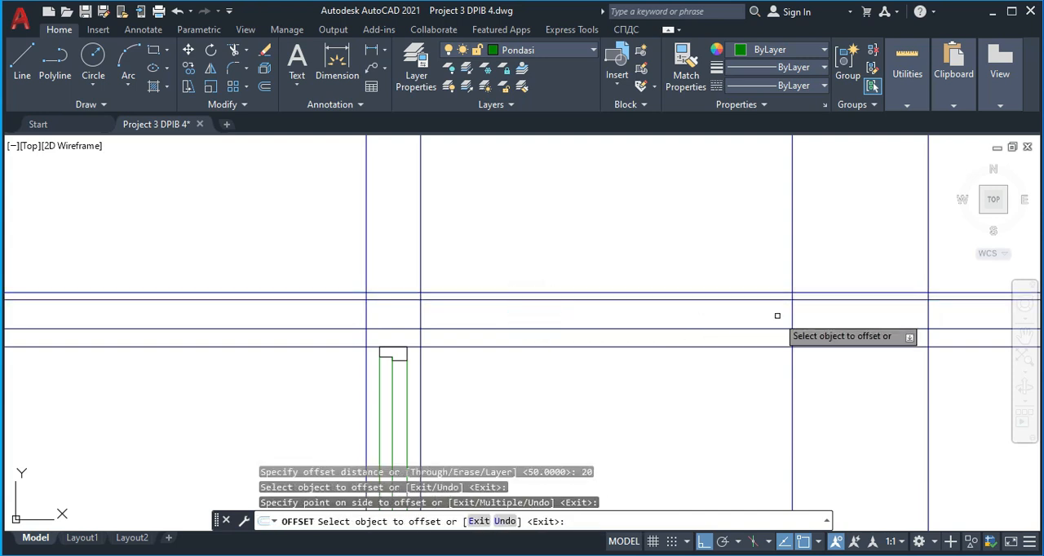
key("Escape")
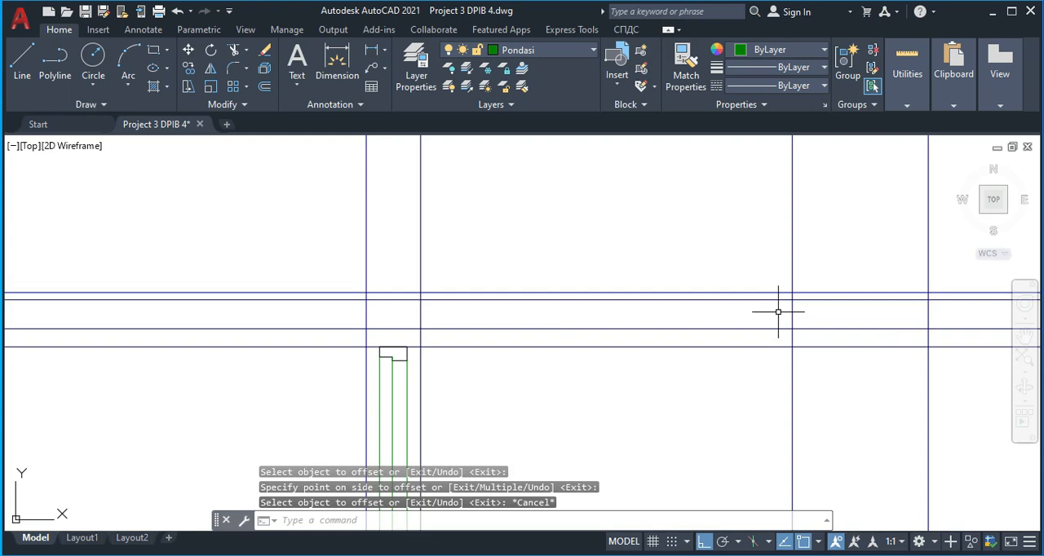
Offset the vertical line at the canopy's outer end by 80 towards the door wall
key("Return")
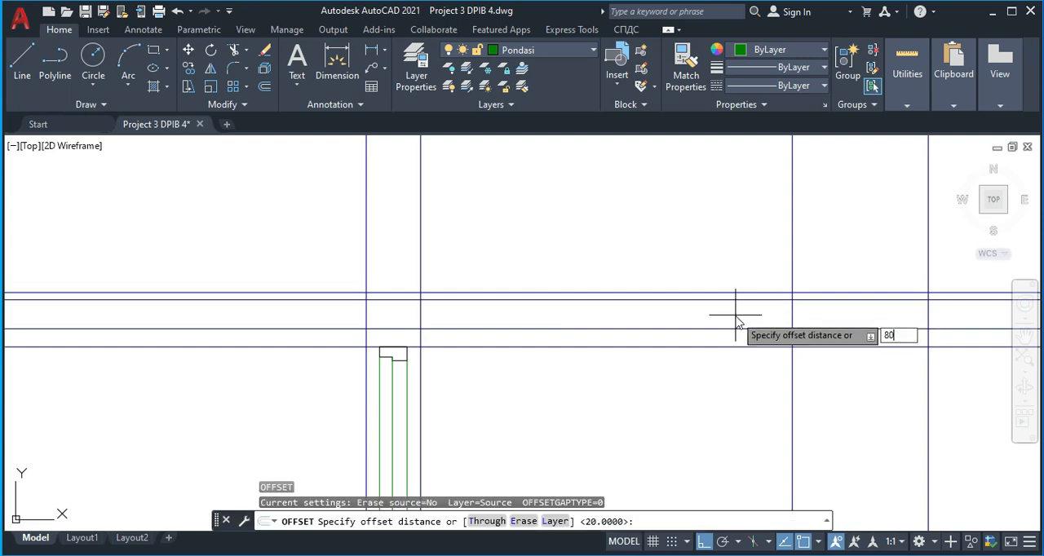
key("Return")
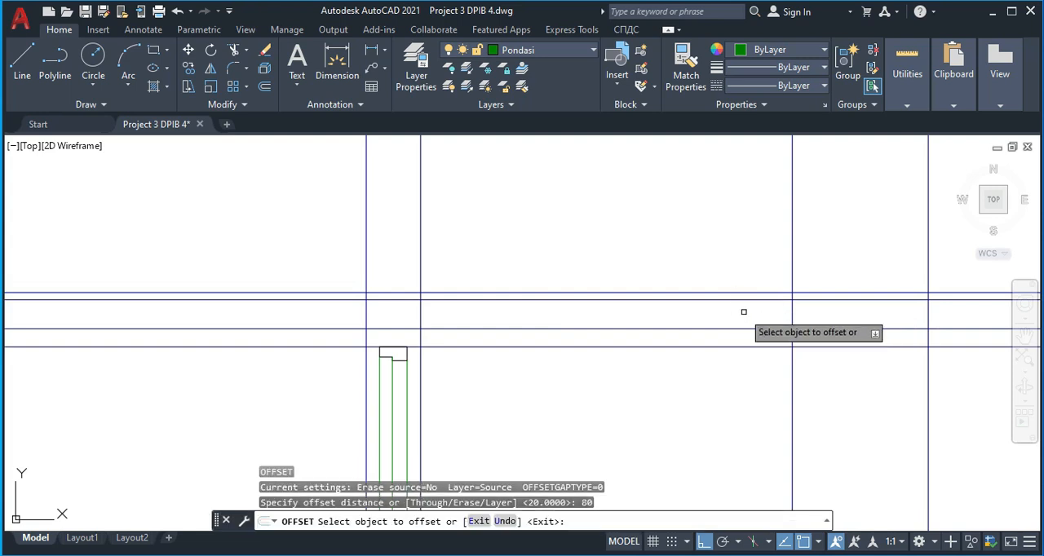
left_click(791, 314)
left_click(720, 318)
key("Escape")
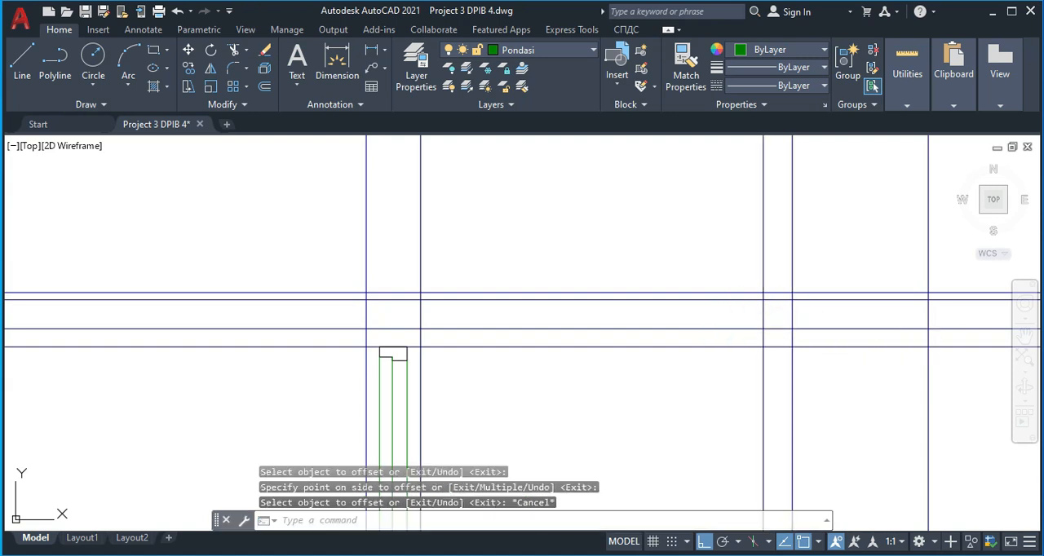
Trim the two inner slab lines back to the 80 offset line, and cut that vertical line above the canopy's top line
middle_click_drag(791, 315, 740, 321)
type("tr")
key("Return")
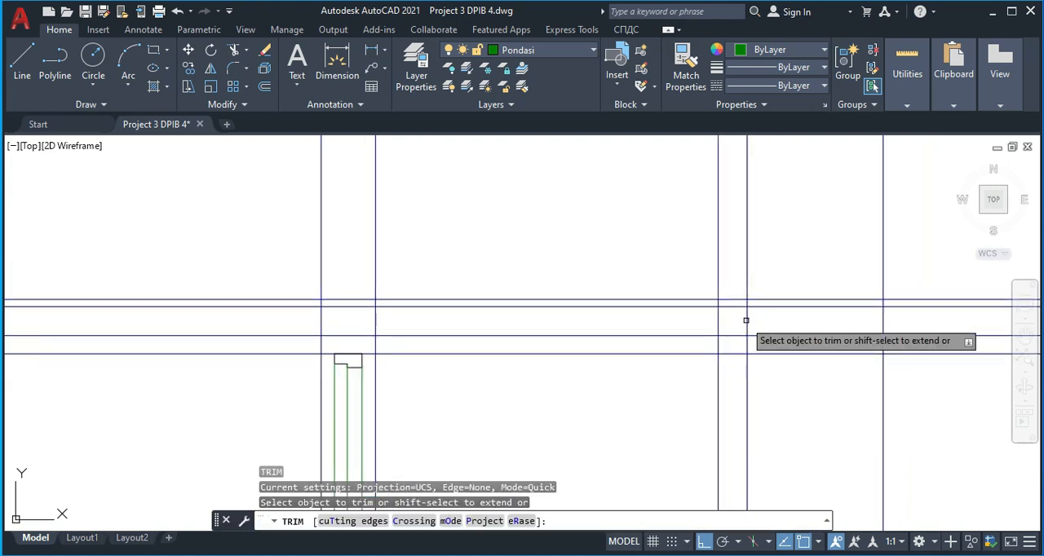
mouse_move(769, 340)
left_mouse_down()
mouse_move(764, 298)
mouse_move(759, 306)
mouse_move(785, 275)
mouse_move(770, 273)
mouse_move(821, 276)
left_mouse_up()
scroll(735, 304, "up", 2)
left_click_drag(733, 284, 696, 280)
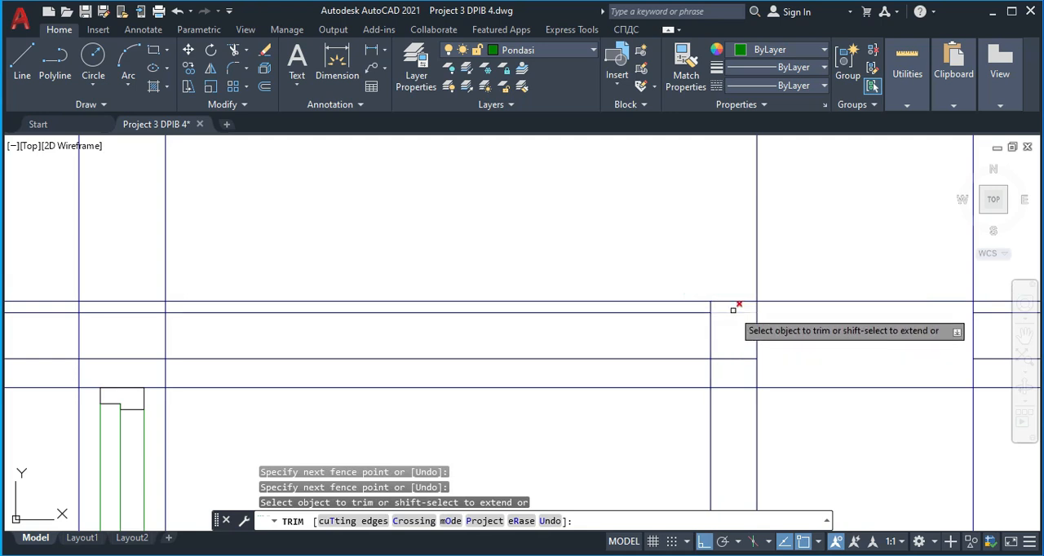
left_click(732, 311)
left_click_drag(736, 364, 729, 343)
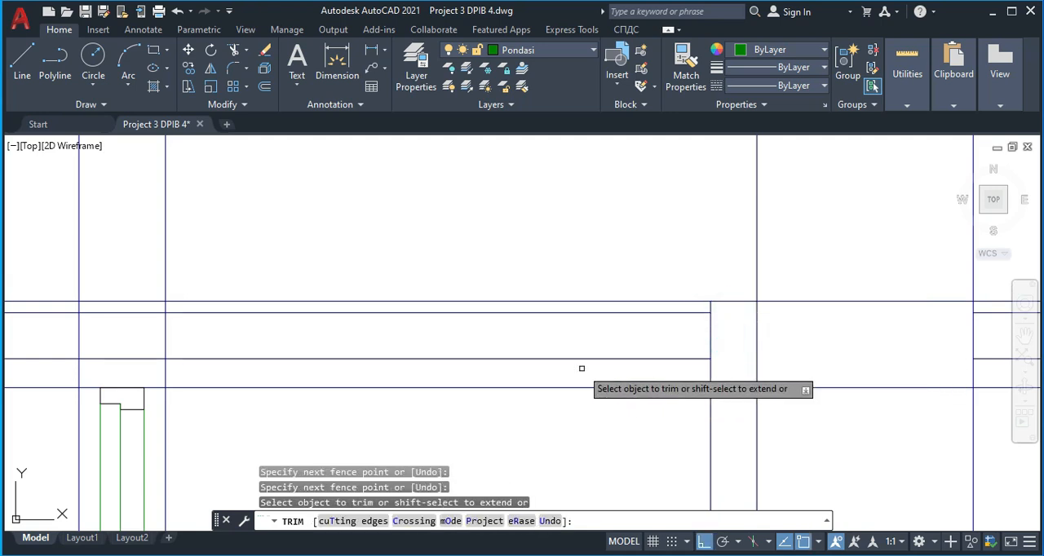
Trim the two inner slab lines inside the door wall and delete their leftover pieces on the wall's far side
middle_click_drag(108, 335, 204, 322)
left_click_drag(215, 356, 215, 295)
key("Escape")
left_click(138, 356)
left_click(128, 291)
key("Delete")
Trim the door wall's slab-side line between the two inner slab lines
middle_click_drag(303, 330, 272, 329)
type("r")
key("Return")
left_click_drag(273, 326, 209, 319)
key("Escape")
scroll(202, 319, "down", 2)
middle_click_drag(202, 320, 243, 298)
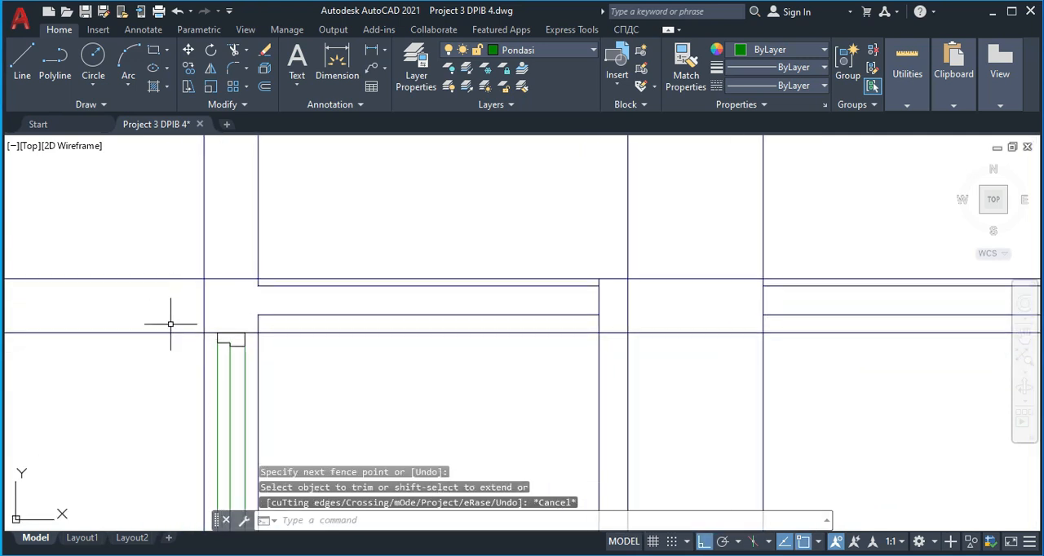
Trim the canopy's uppermost and lowest lines so they remain only across the door wall's beam and the outer edge block
type("tr")
key("Return")
left_click_drag(169, 302, 168, 254)
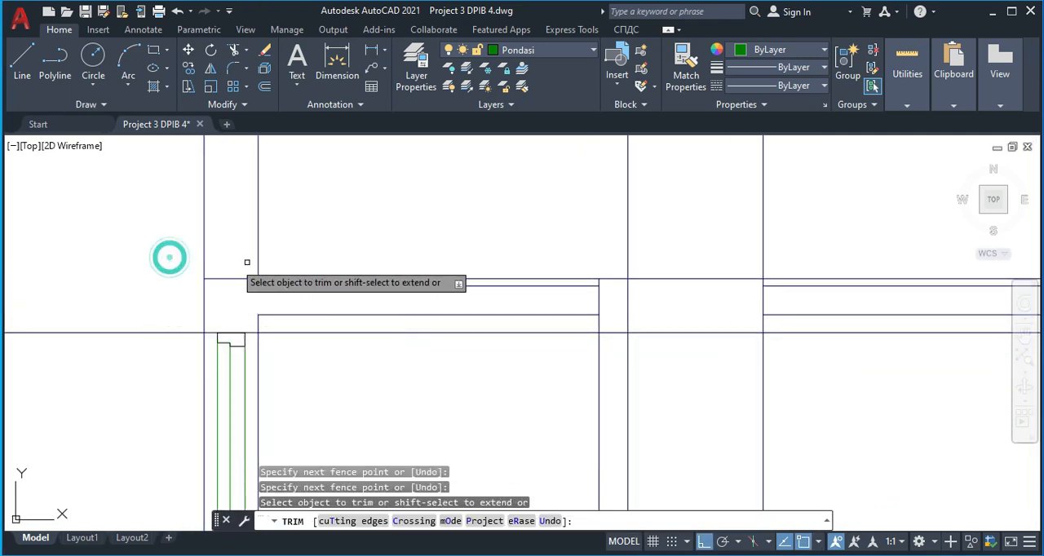
left_click(324, 278)
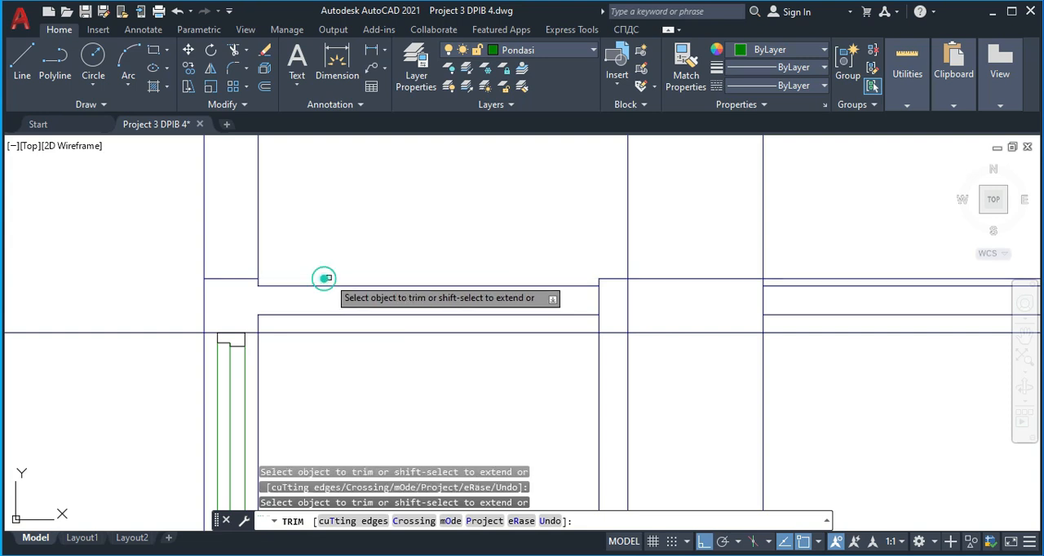
left_click(438, 330)
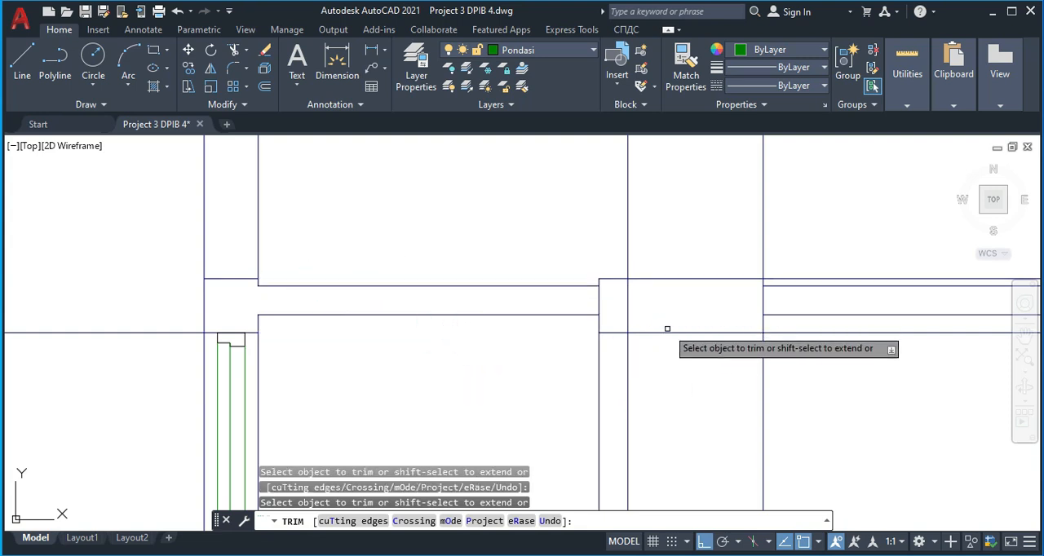
left_click(714, 354)
left_click(689, 256)
key("Escape")
Delete the four leftover horizontal lines beyond the canopy's outer end
left_click(854, 344)
left_click(831, 227)
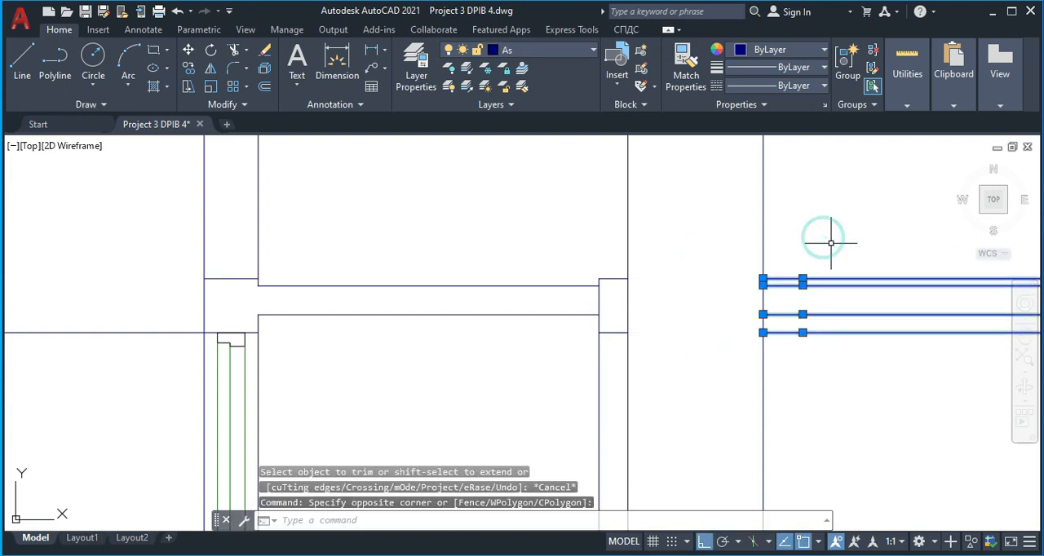
key("Delete")
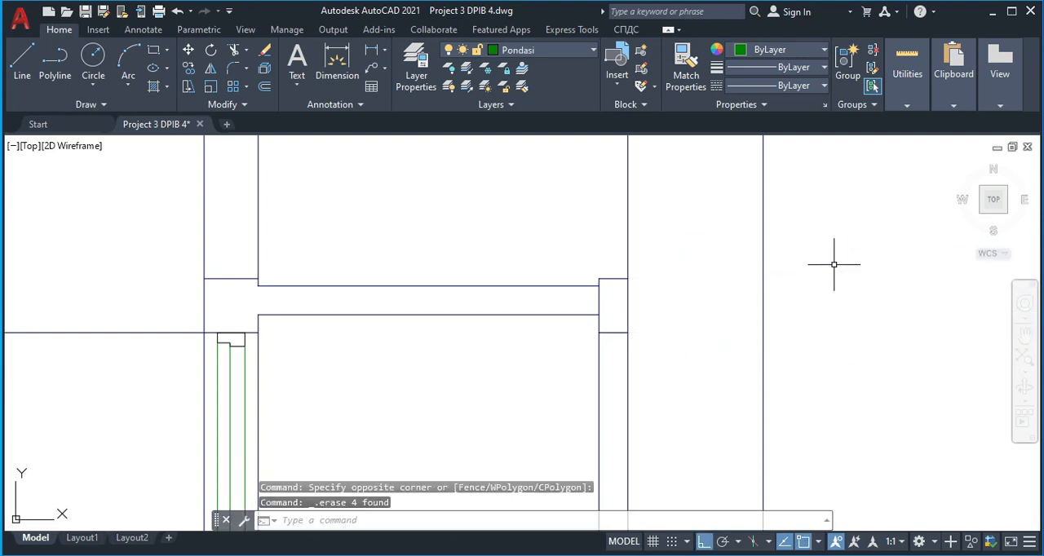
Trim the edge block's inner vertical line below the block and between the two inner slab lines
key("space")
left_click(612, 363)
left_click(581, 351)
key("Escape")
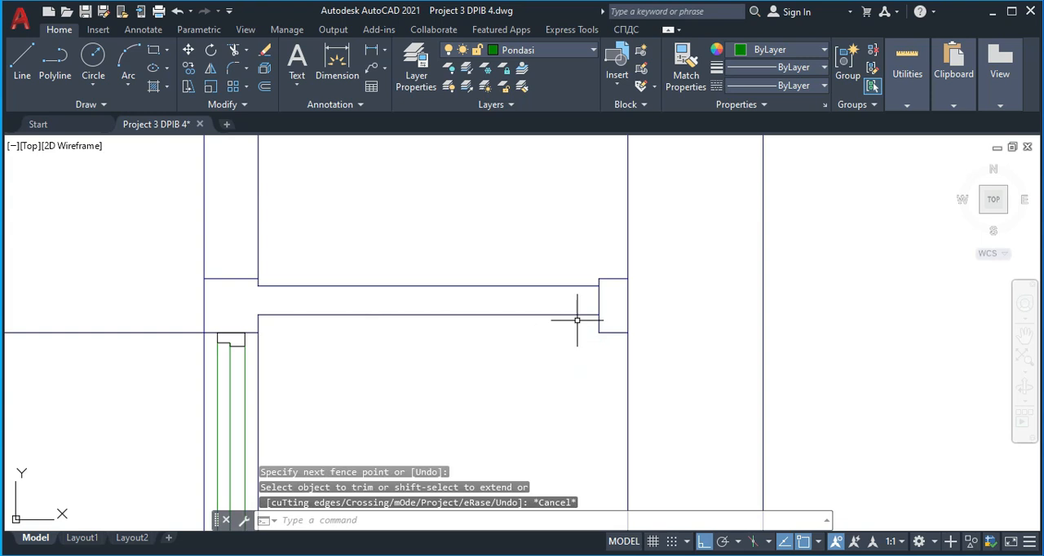
type("tr")
key("space")
left_click(610, 290)
left_click(590, 303)
key("Escape")
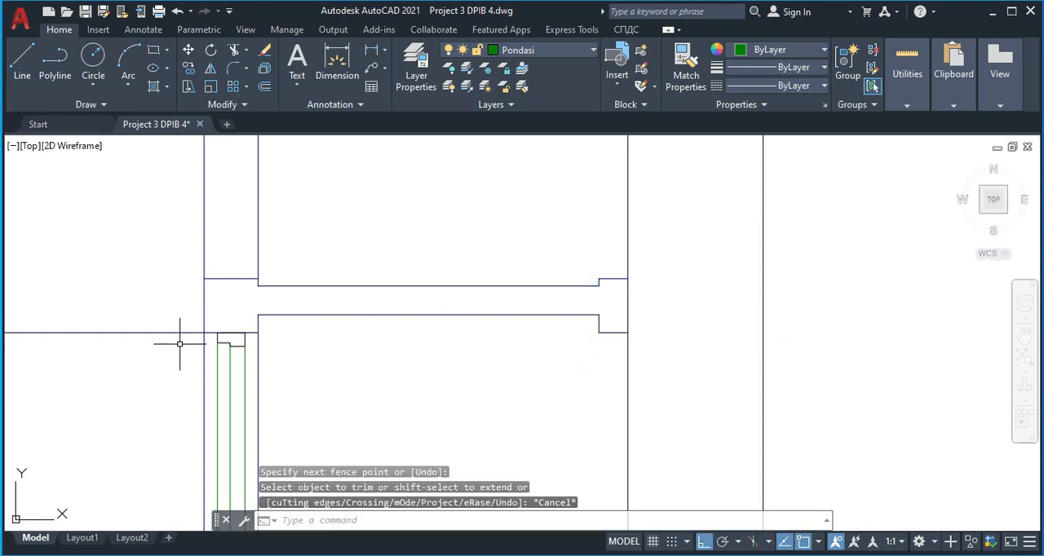
scroll(244, 300, "up", 2)
scroll(309, 301, "down", 2)
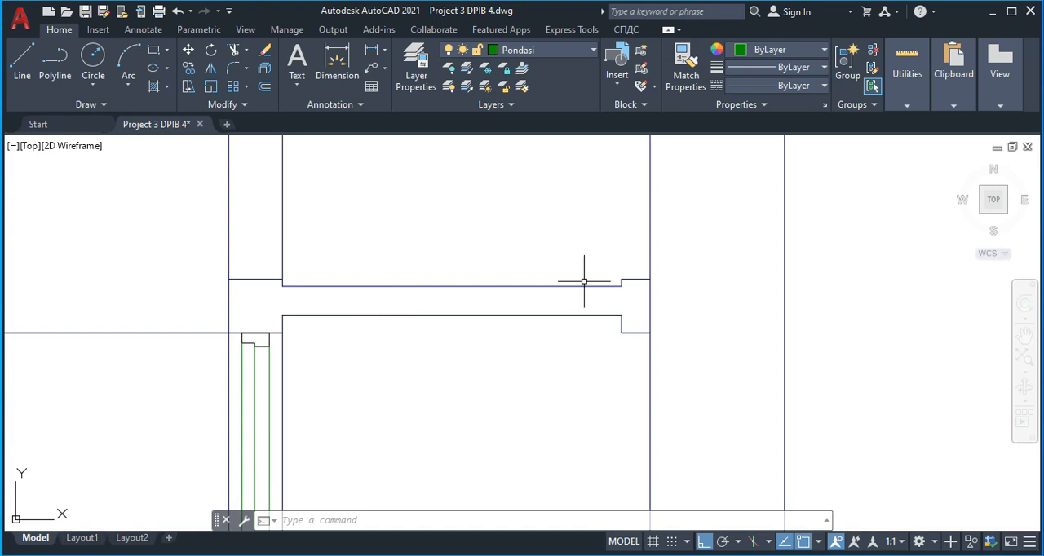
scroll(243, 309, "down", 4)
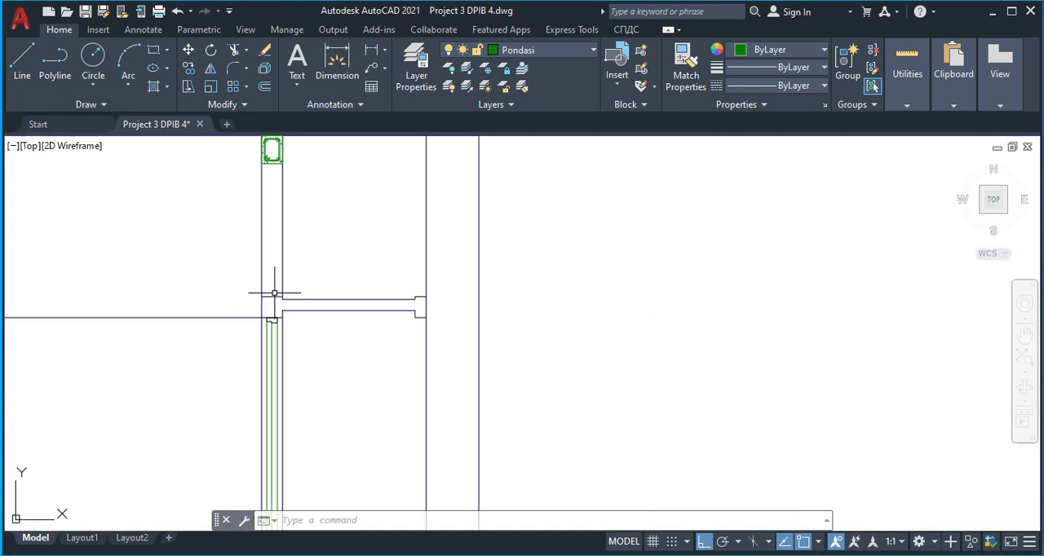
scroll(274, 254, "up", 2)
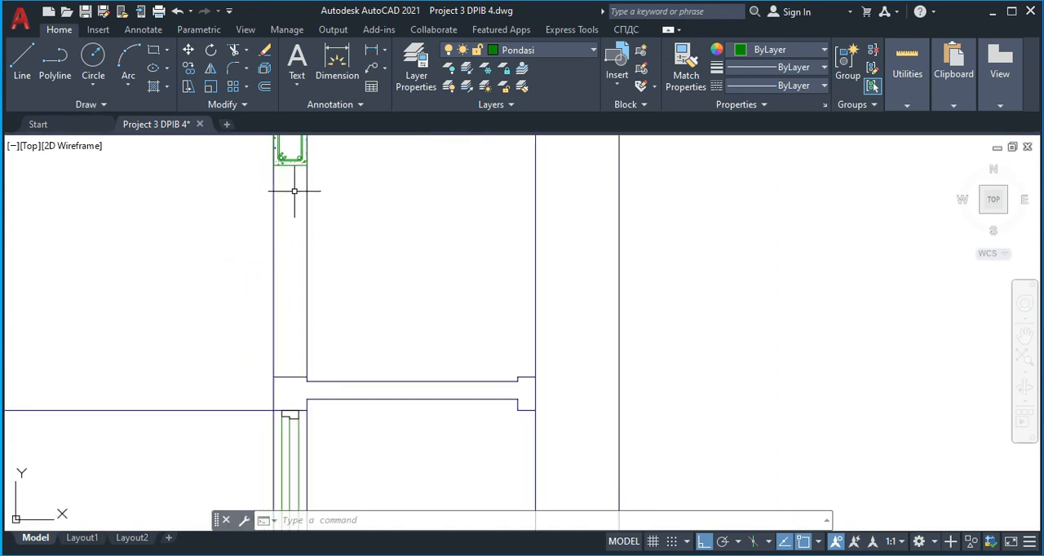
scroll(309, 265, "down", 2)
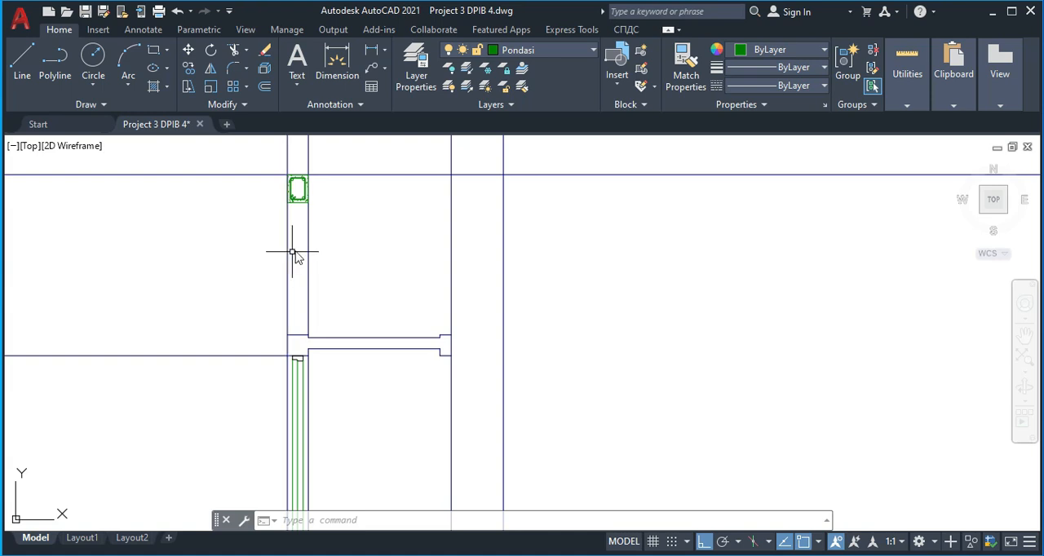
key("l")
key("Return")
scroll(297, 213, "up", 2)
scroll(296, 197, "up", 3)
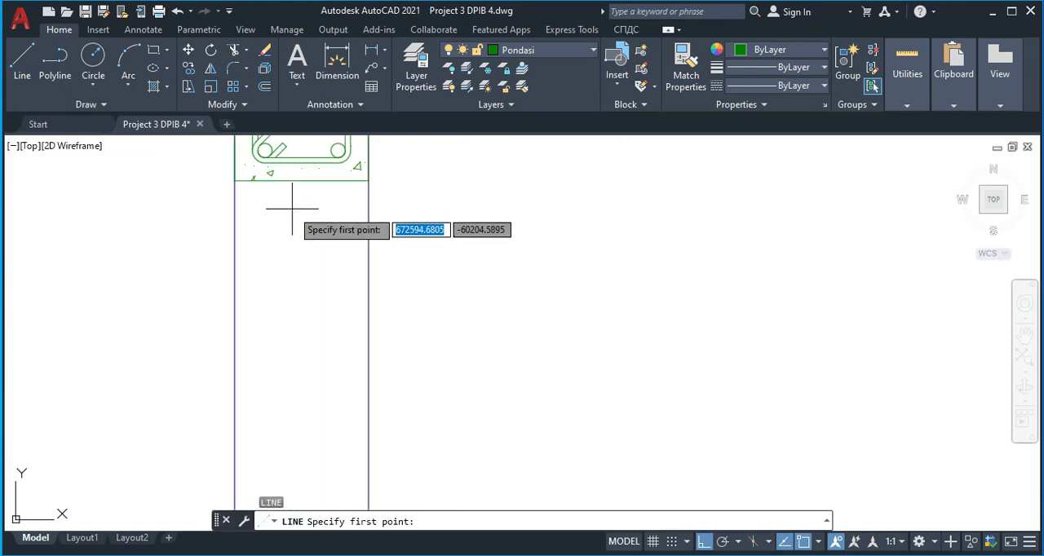
mouse_move(316, 465)
middle_mouse_down()
mouse_move(314, 362)
mouse_move(303, 337)
middle_mouse_up()
key("Escape")
Copy the bathroom window's frame, sash and glass lines from the floor plan about 13,410 units straight up into the empty space below the section
scroll(301, 374, "down", 5)
middle_click_drag(475, 367, 421, 384)
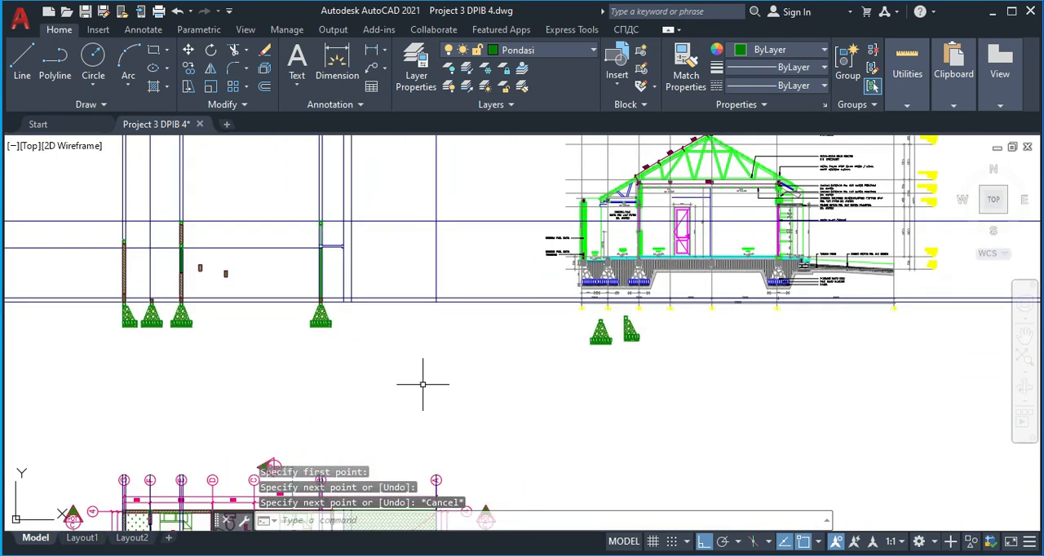
scroll(477, 319, "down", 5)
mouse_move(406, 438)
middle_mouse_down()
mouse_move(384, 338)
mouse_move(420, 294)
middle_mouse_up()
scroll(340, 347, "up", 10)
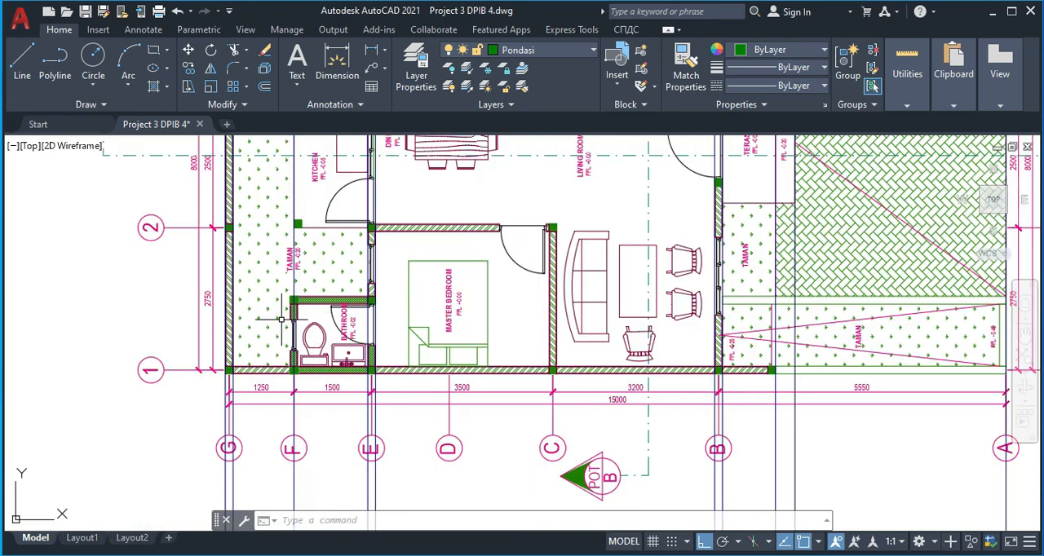
scroll(280, 318, "up", 6)
middle_click_drag(298, 318, 288, 282)
scroll(287, 282, "up", 3)
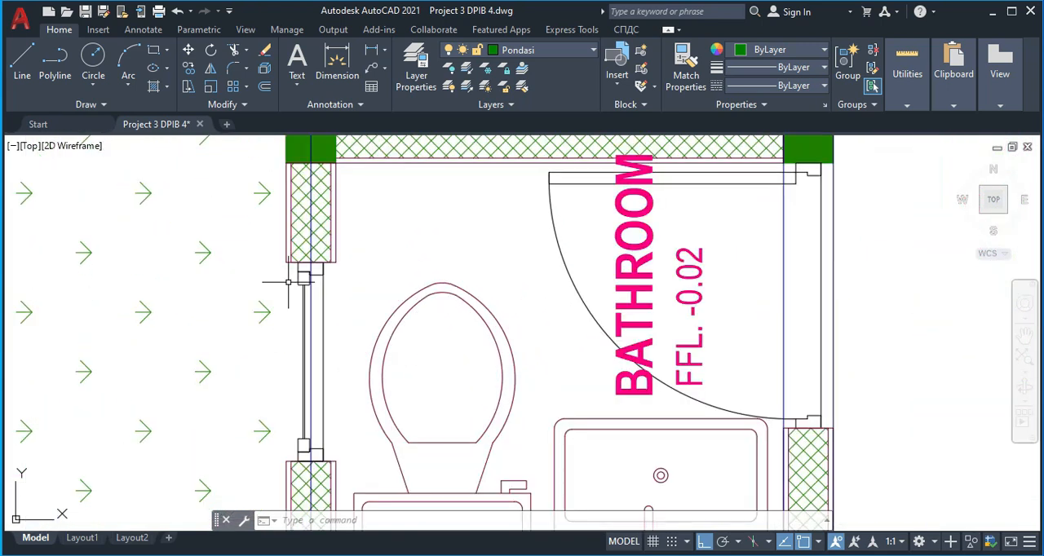
left_click(292, 273)
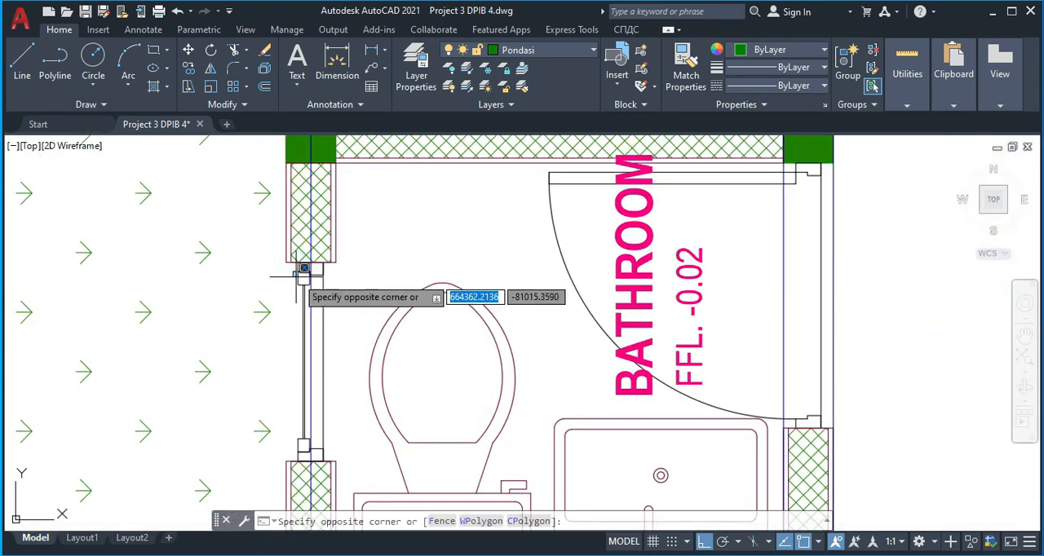
left_click(284, 269)
left_click(285, 270)
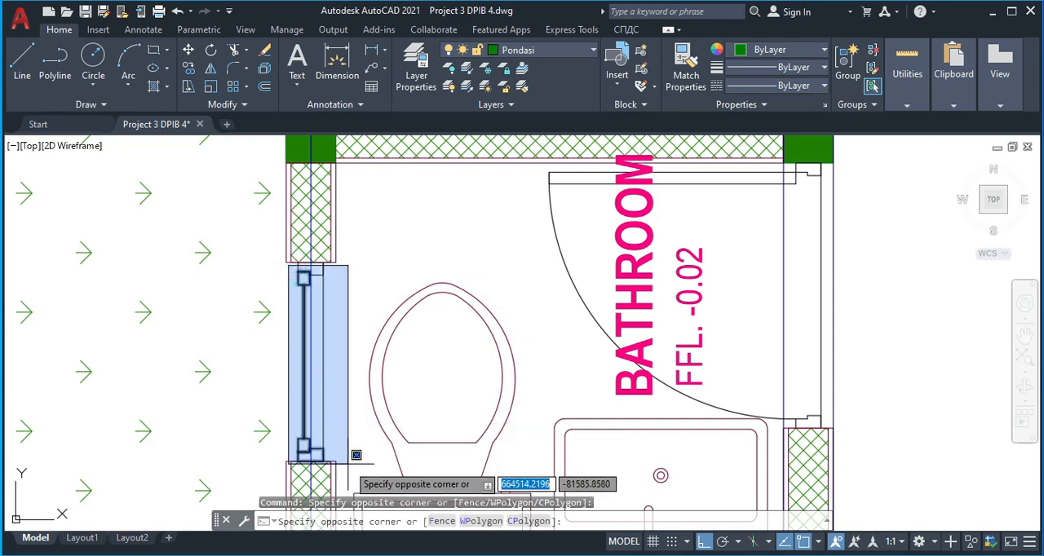
left_click(349, 459)
scroll(328, 268, "up", 4)
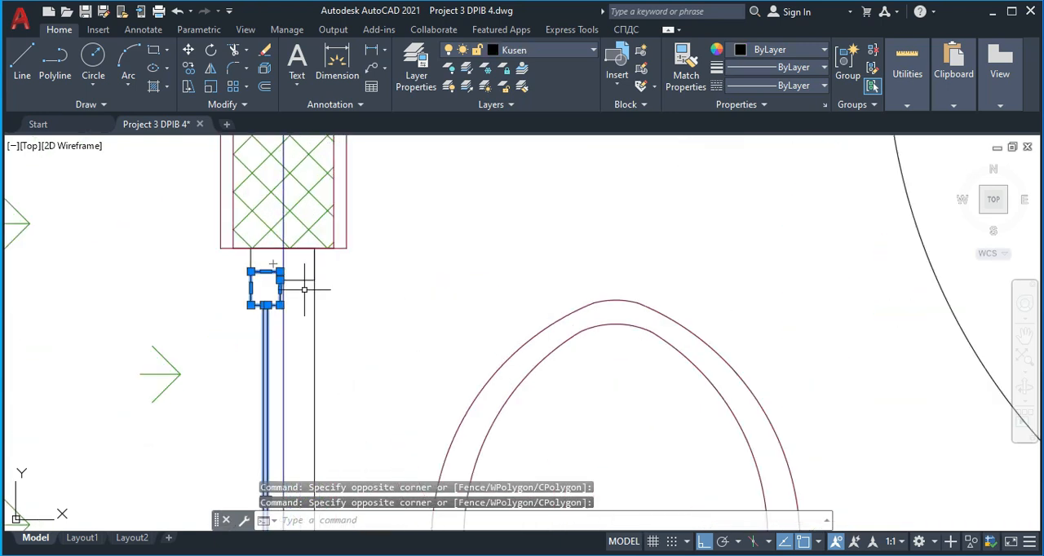
type("o")
key("Return")
scroll(298, 285, "down", 8)
middle_click_drag(306, 297, 243, 357)
scroll(294, 300, "down", 4)
middle_click_drag(372, 182, 341, 268)
scroll(276, 256, "up", 2)
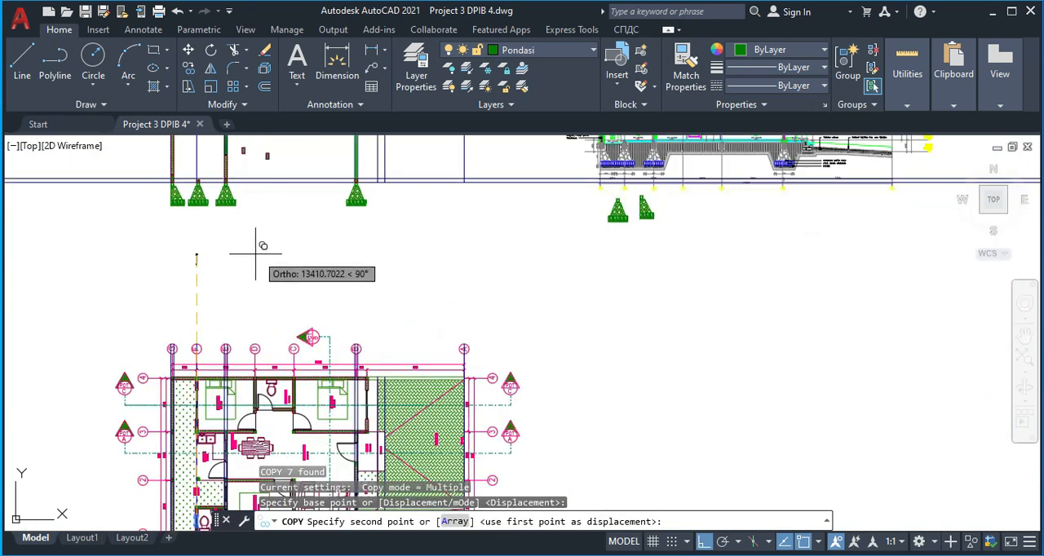
left_click(257, 253)
key("Escape")
scroll(185, 264, "up", 6)
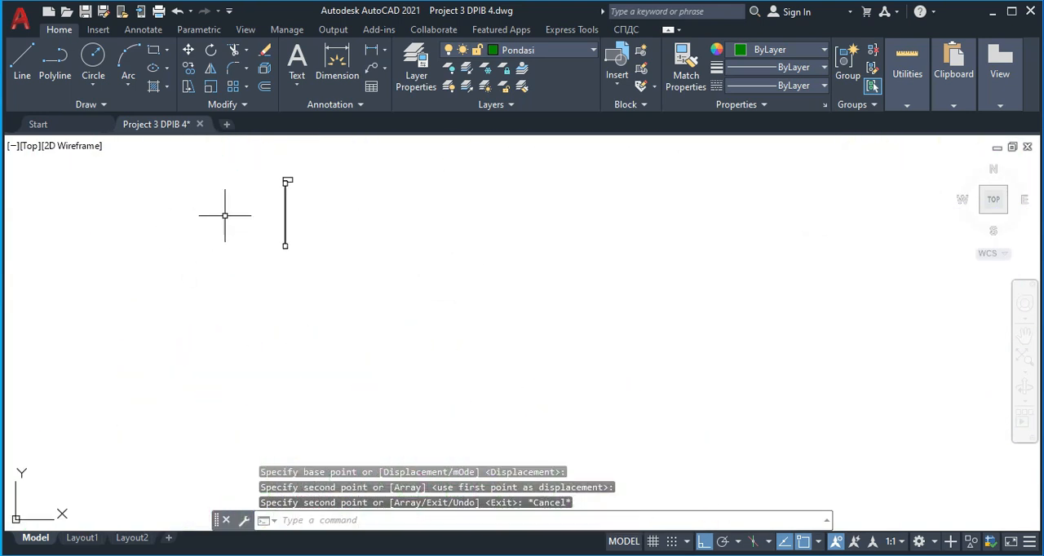
left_click(298, 246)
left_click(263, 239)
key("Escape")
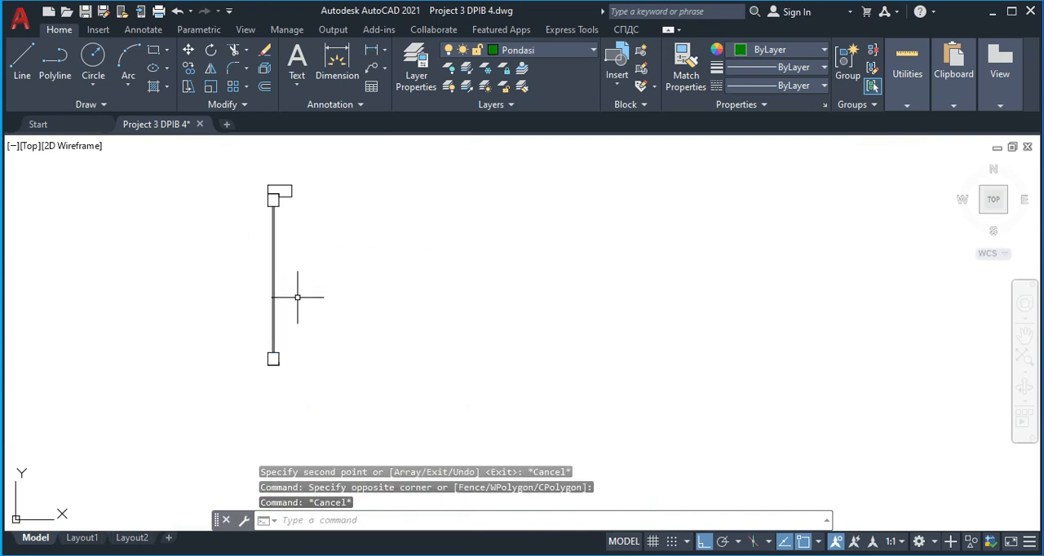
Mirror the copied window's upper frame profile about a horizontal axis through the glass midpoint, keeping the original
left_click(288, 214)
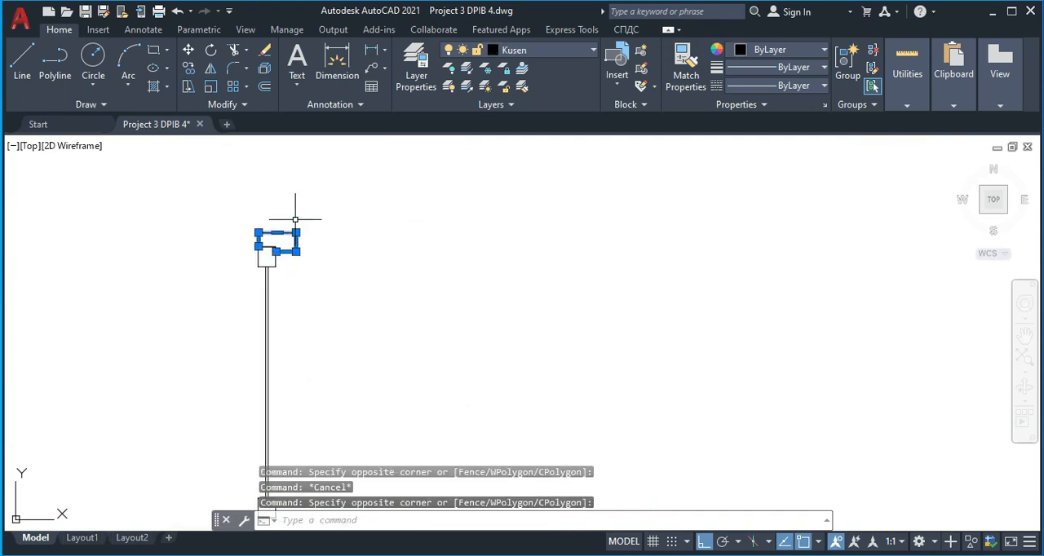
key("Return")
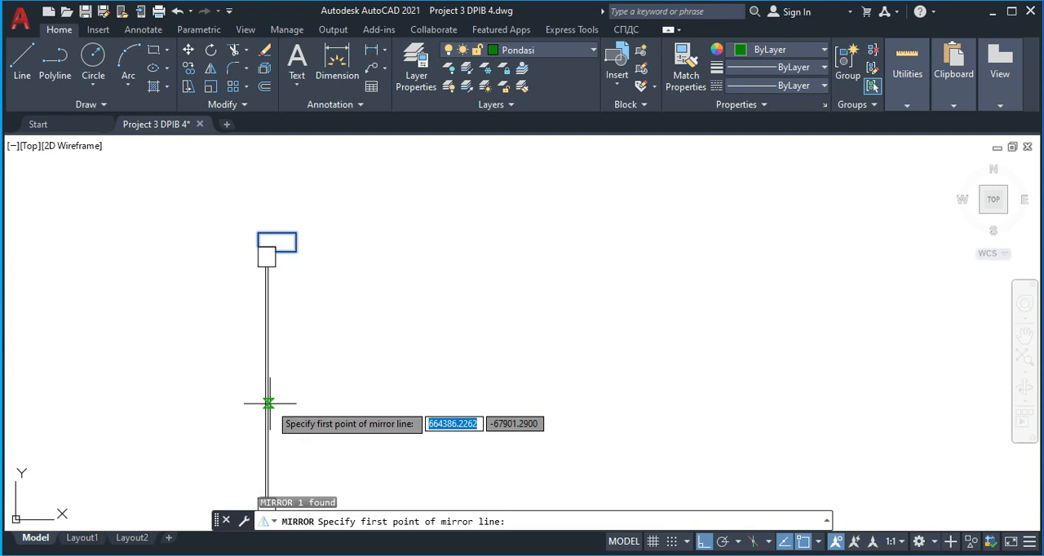
middle_click_drag(269, 401, 261, 310)
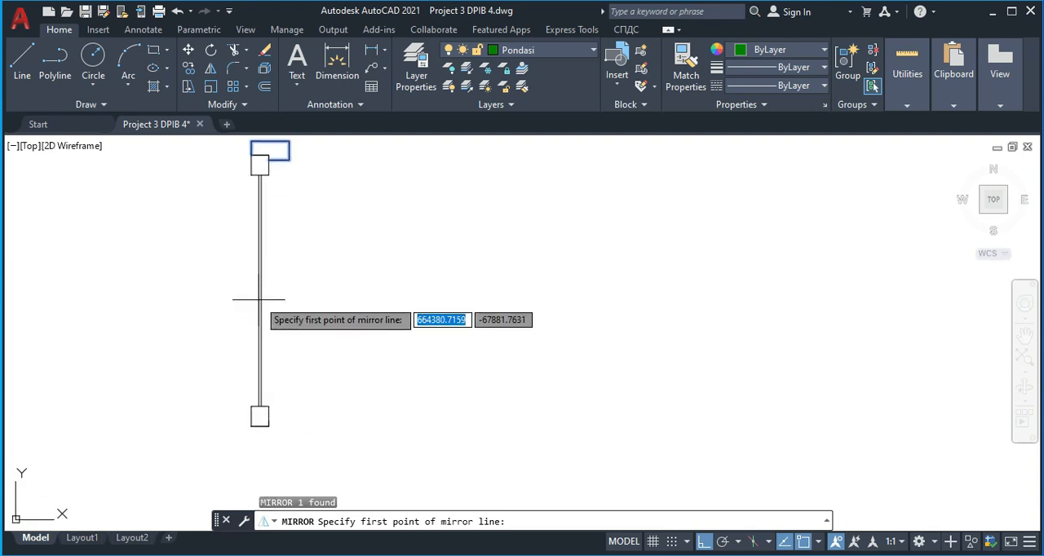
left_click(258, 291)
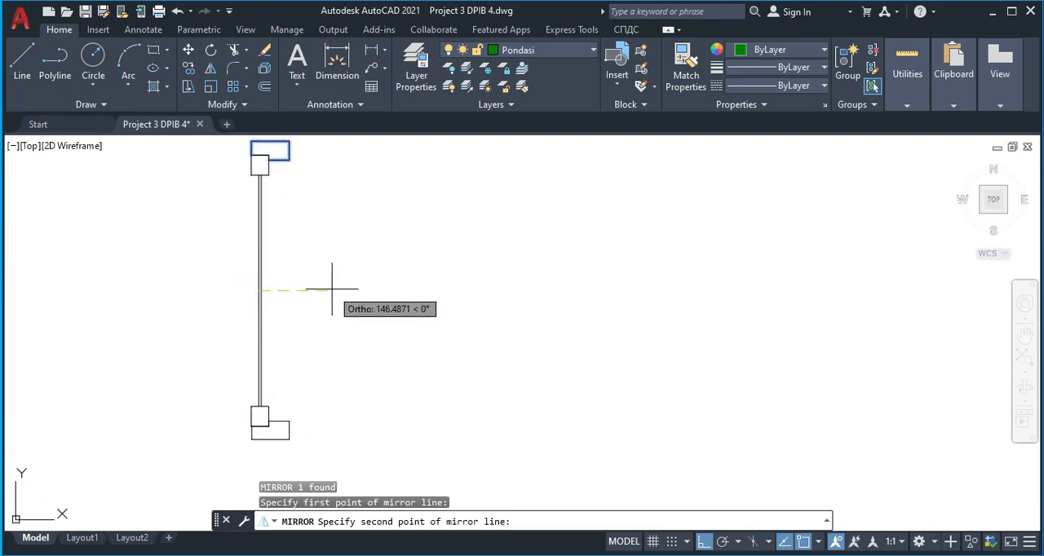
left_click(335, 291)
key("Return")
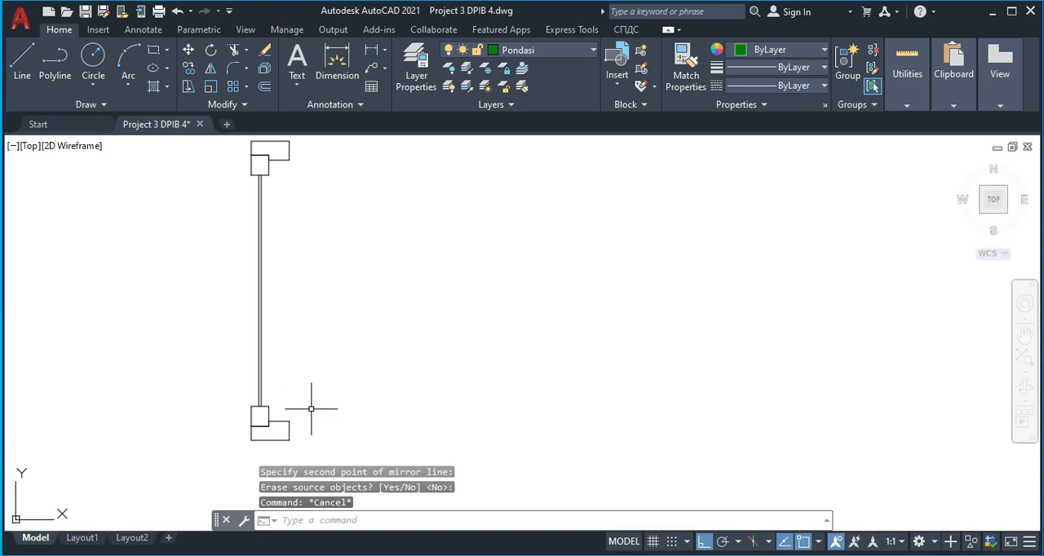
Delete the two sash squares and the glass lines between the upper and lower frame profiles
left_click(275, 326)
scroll(218, 310, "down", 5)
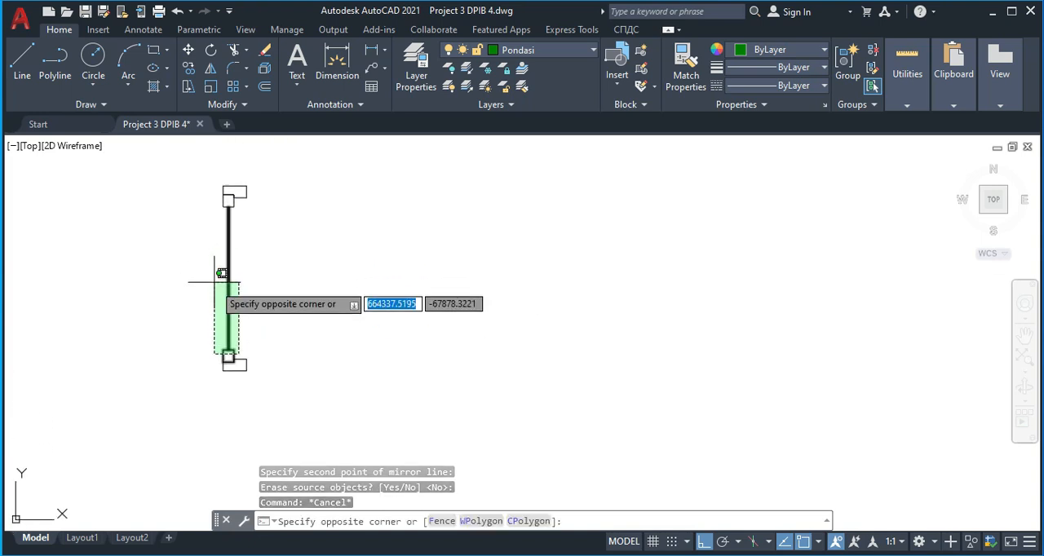
left_click(221, 200)
key("Delete")
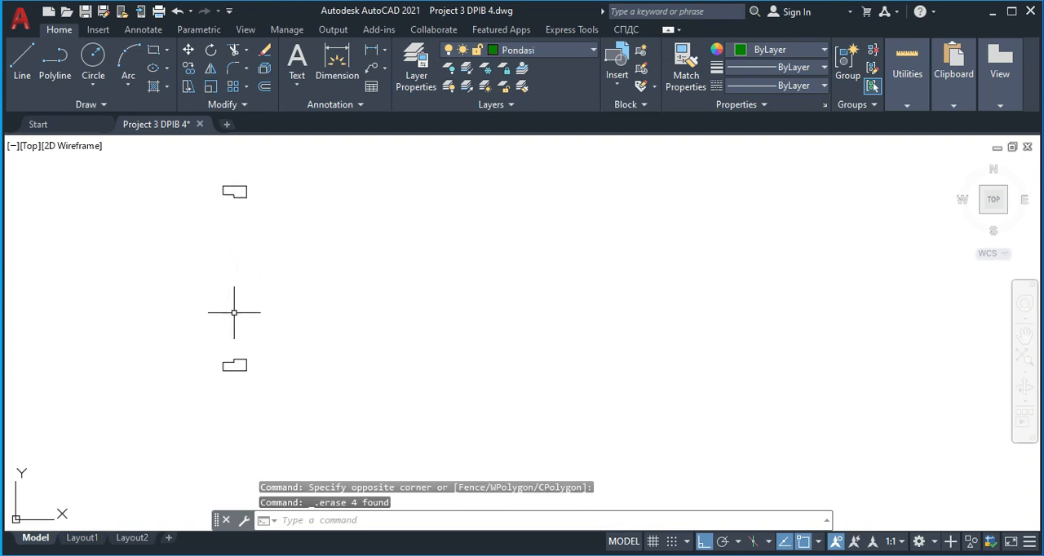
Extend the lower frame profile's notched corner into a full rectangle using Fillet with radius 0
type("f")
key("space")
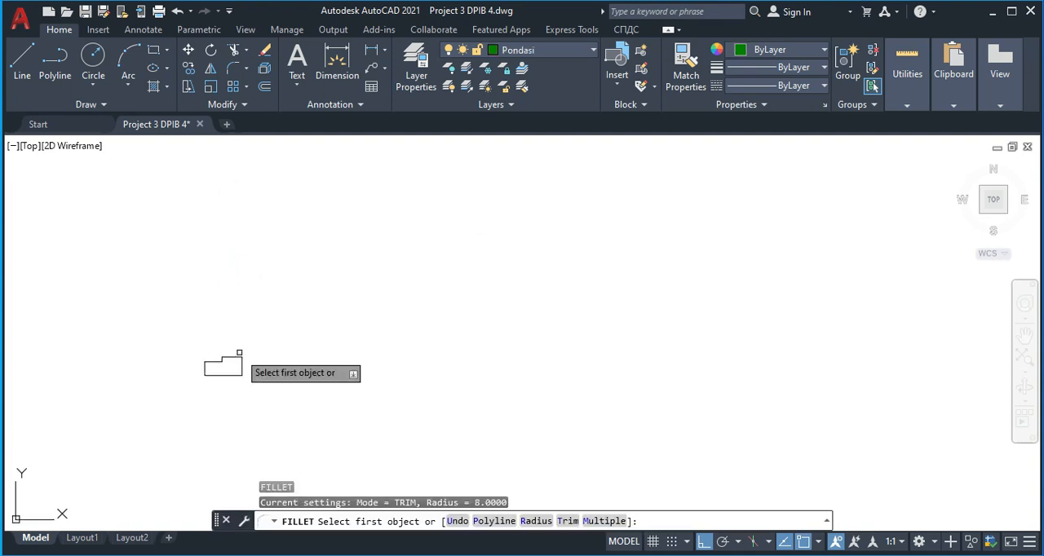
type("r")
key("Return")
type("0")
key("Return")
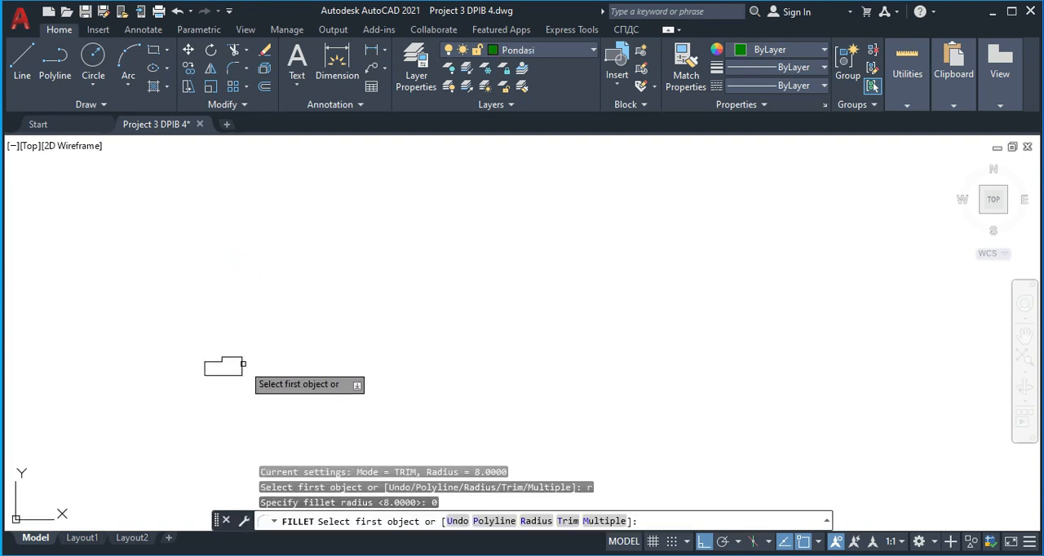
left_click(235, 357)
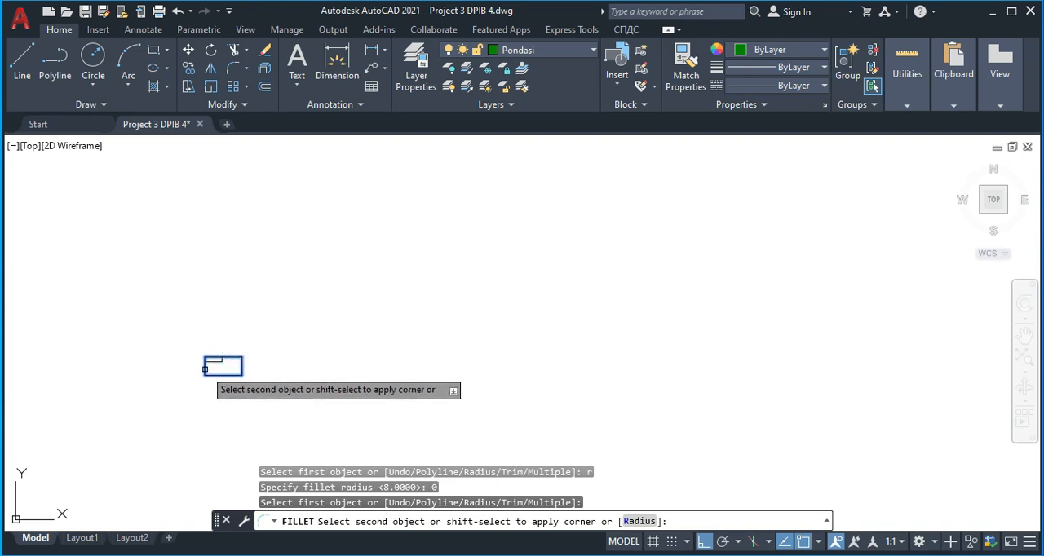
left_click(204, 369)
Square off the upper frame profile's notched corner with the same zero-radius Fillet
key("Return")
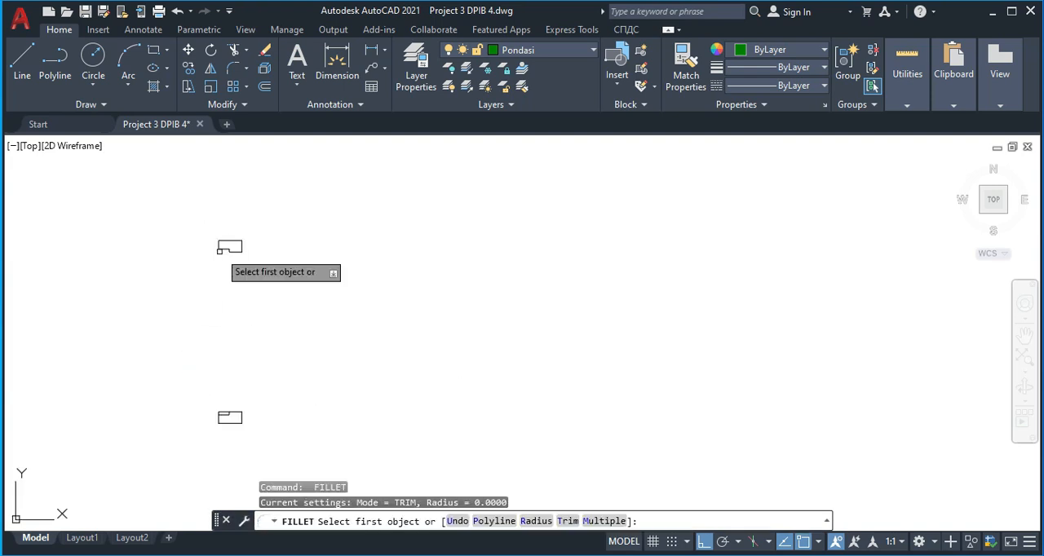
left_click(239, 248)
left_click(215, 241)
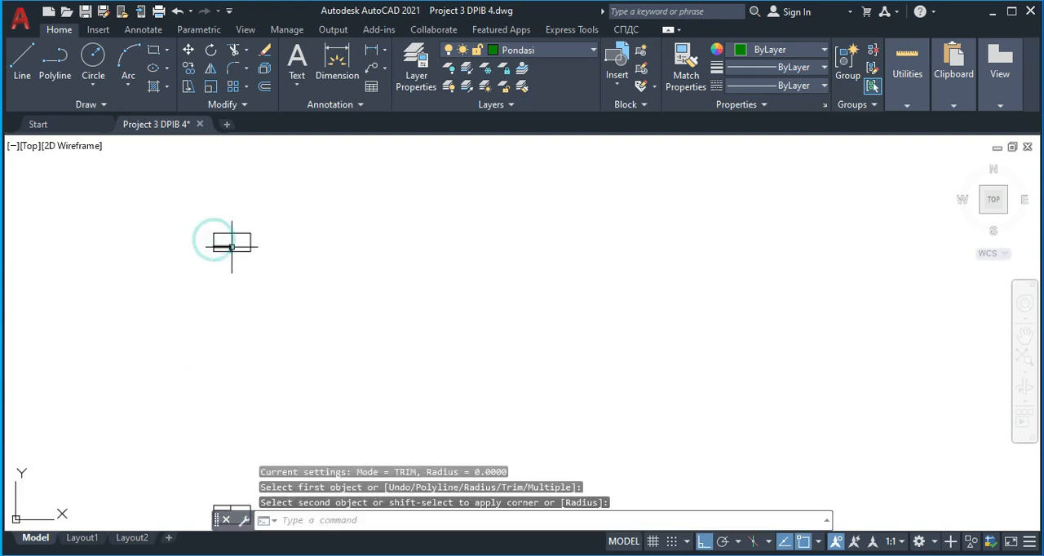
key("Escape")
Draw a vertical line from the middle of the upper frame's rebate line to the lower frame's rebate line
left_click_drag(247, 247, 231, 231)
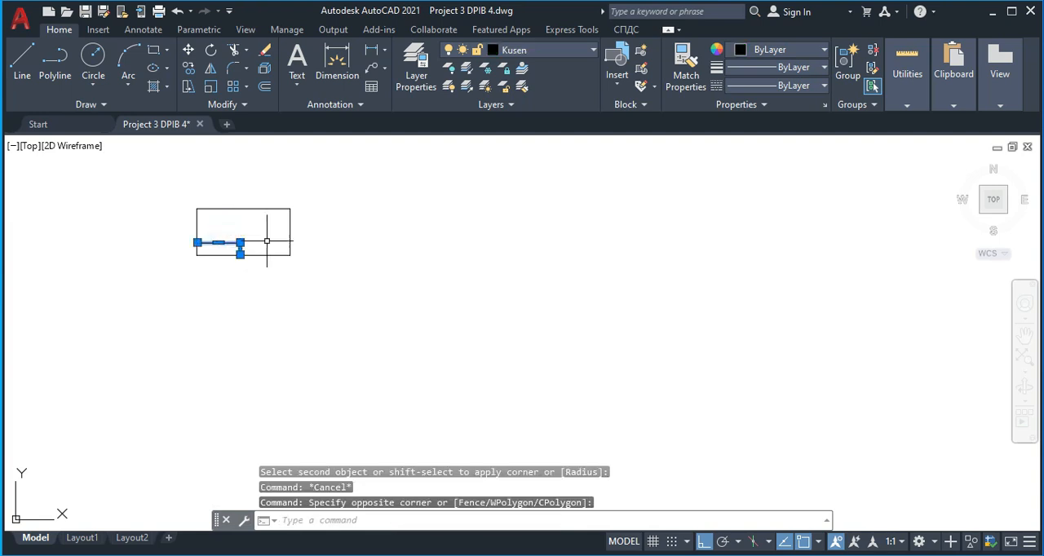
key("Escape")
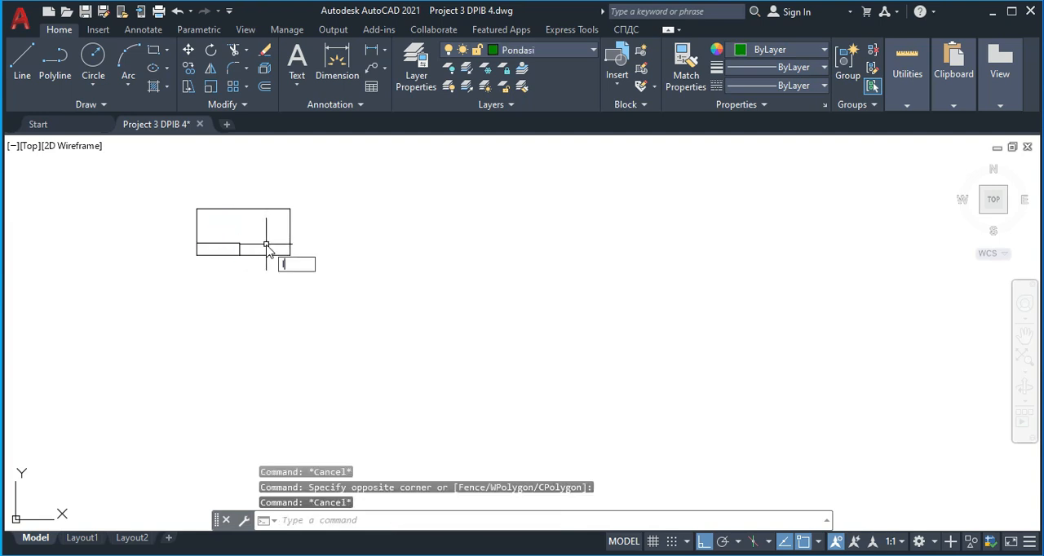
type("l")
key("Return")
left_click(220, 240)
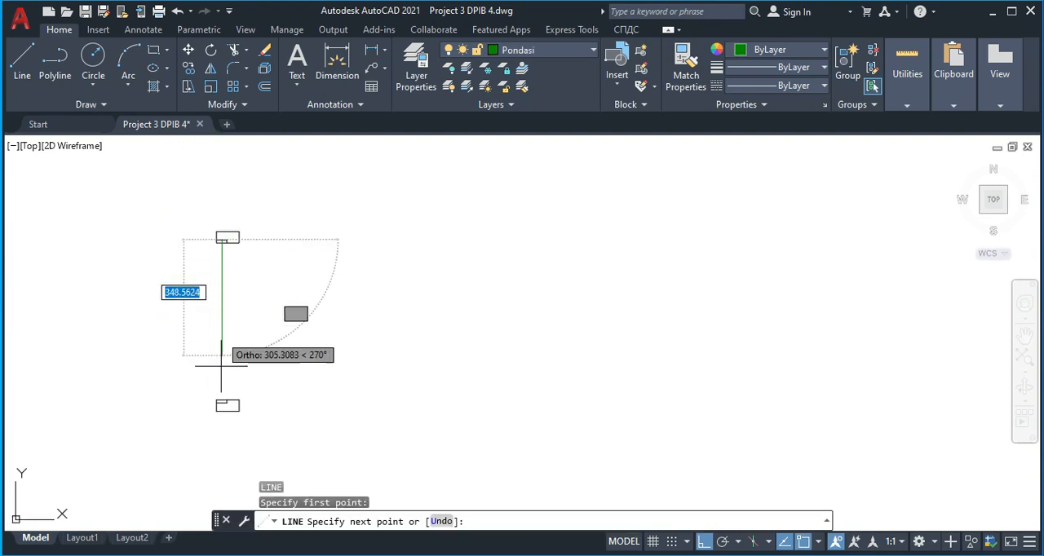
scroll(217, 380, "up", 4)
left_click(210, 390)
key("Escape")
Assign the new vertical line between the frames to the KAca layer
left_click(245, 302)
left_click(186, 252)
left_click(558, 54)
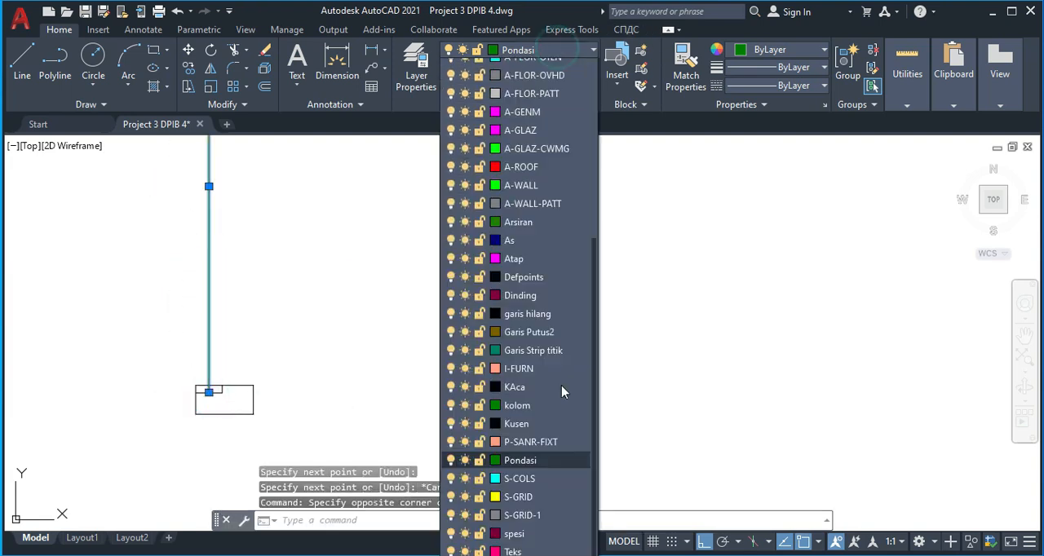
key("Escape")
Delete the leftover rebate lines inside the lower and upper frame rectangles
scroll(234, 388, "up", 4)
left_click(224, 405)
left_click(168, 412)
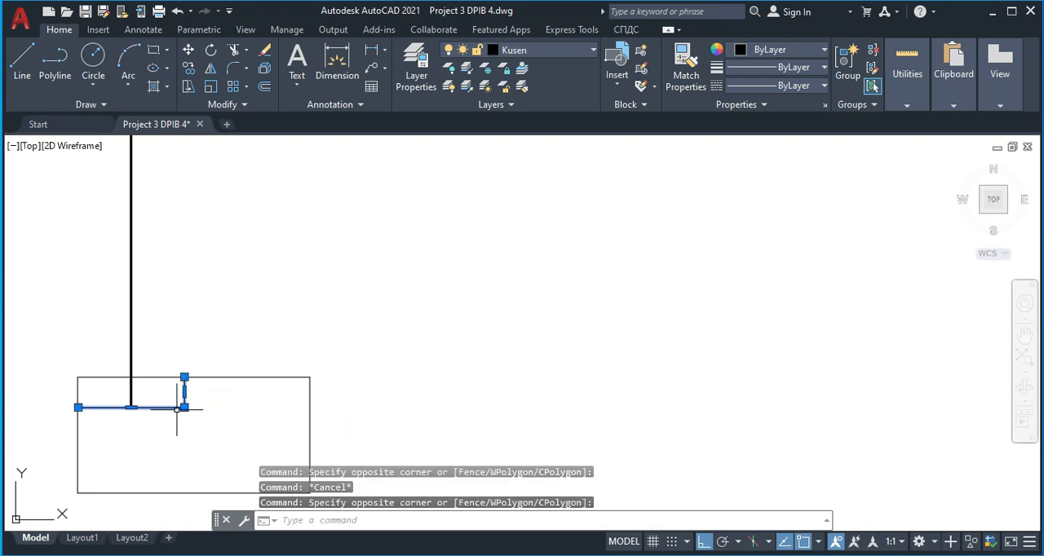
key("Delete")
scroll(155, 376, "down", 4)
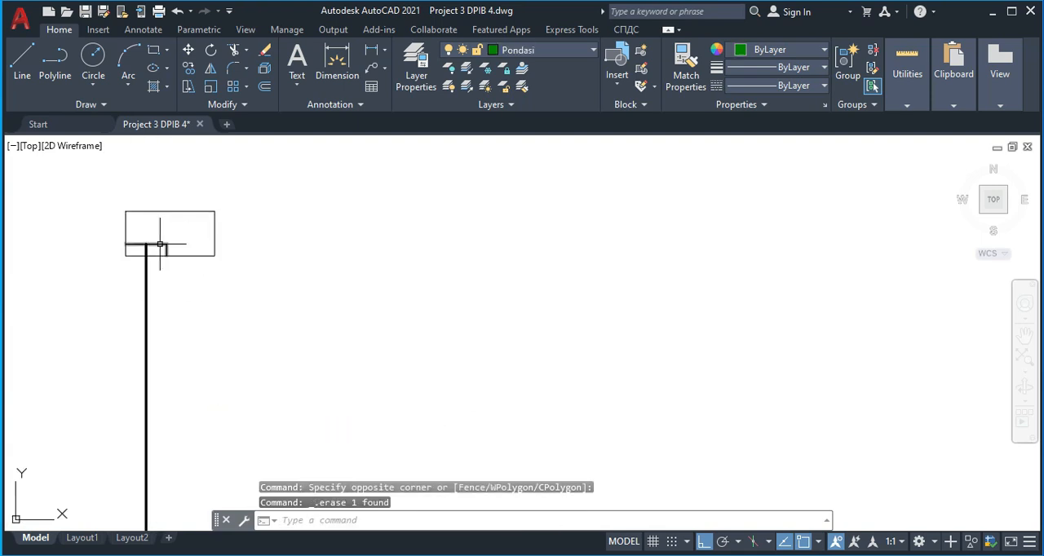
left_click(184, 245)
left_click(159, 229)
Group the two frame rectangles and the glass line into one object
scroll(214, 262, "down", 4)
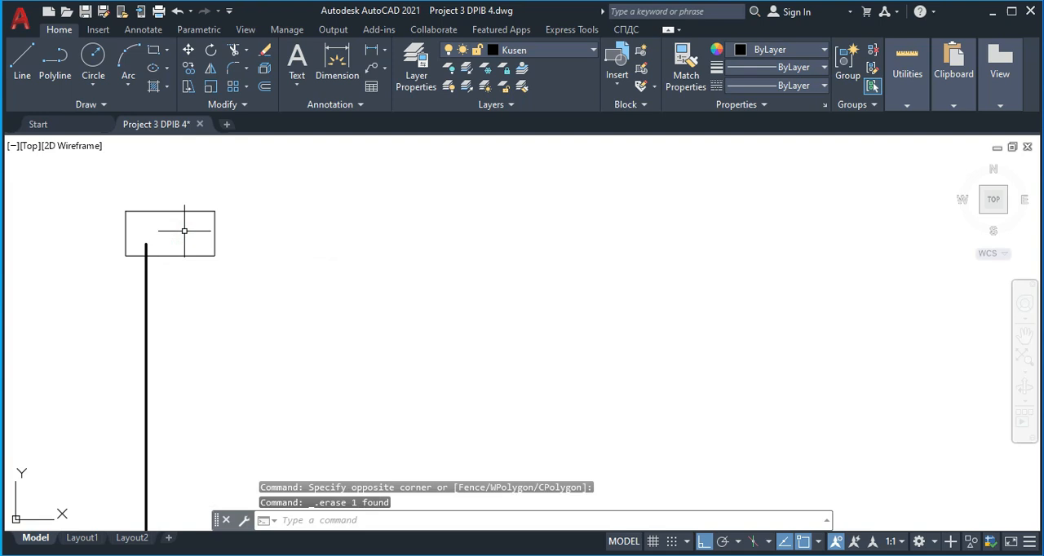
left_click(171, 221)
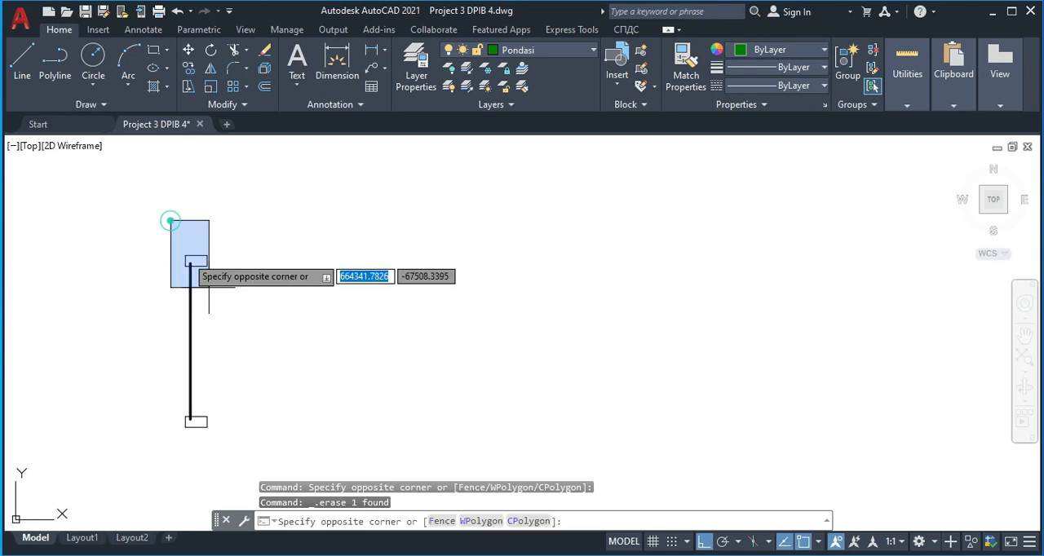
left_click(287, 445)
key("Return")
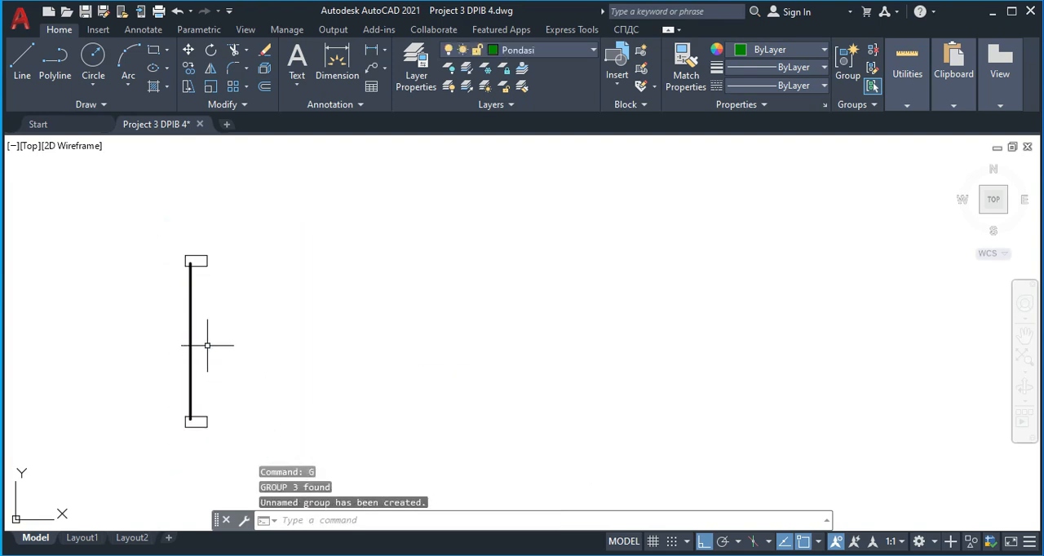
Copy the grouped frame-and-glass window into the wall above the door, using the glass line's midpoint and the wall centreline's midpoint
left_click(213, 325)
left_click(179, 311)
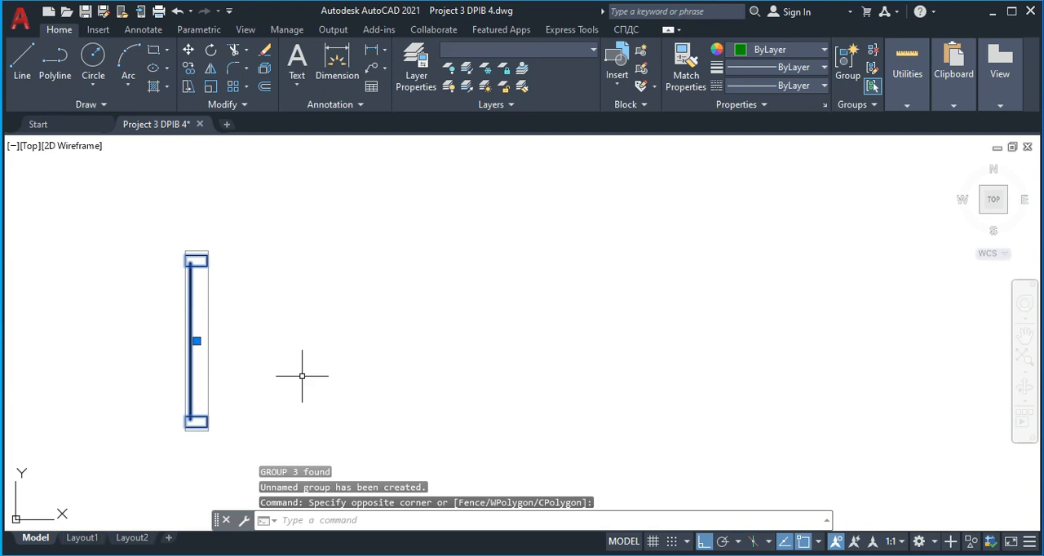
type("co")
key("Return")
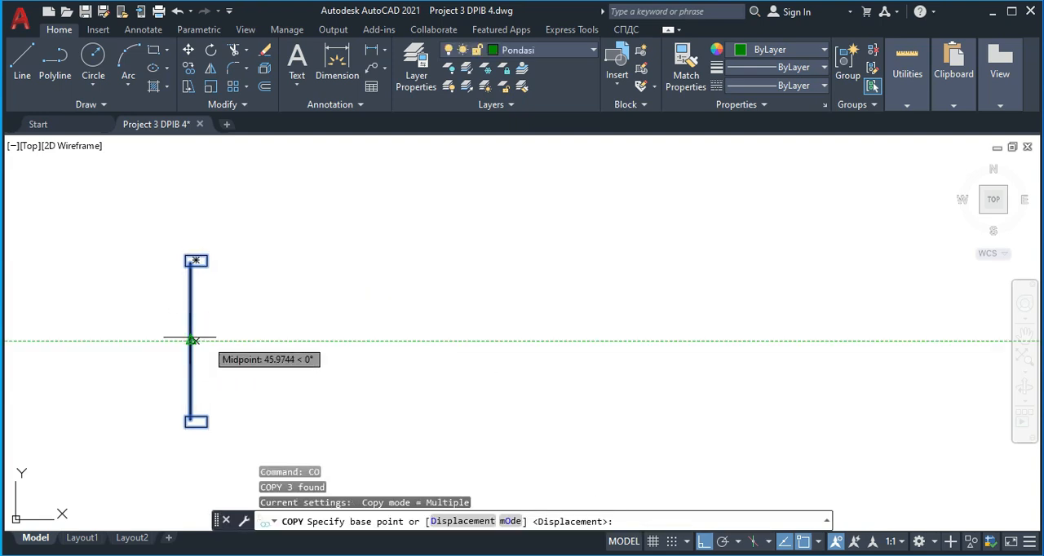
scroll(210, 256, "up", 2)
scroll(198, 296, "down", 2)
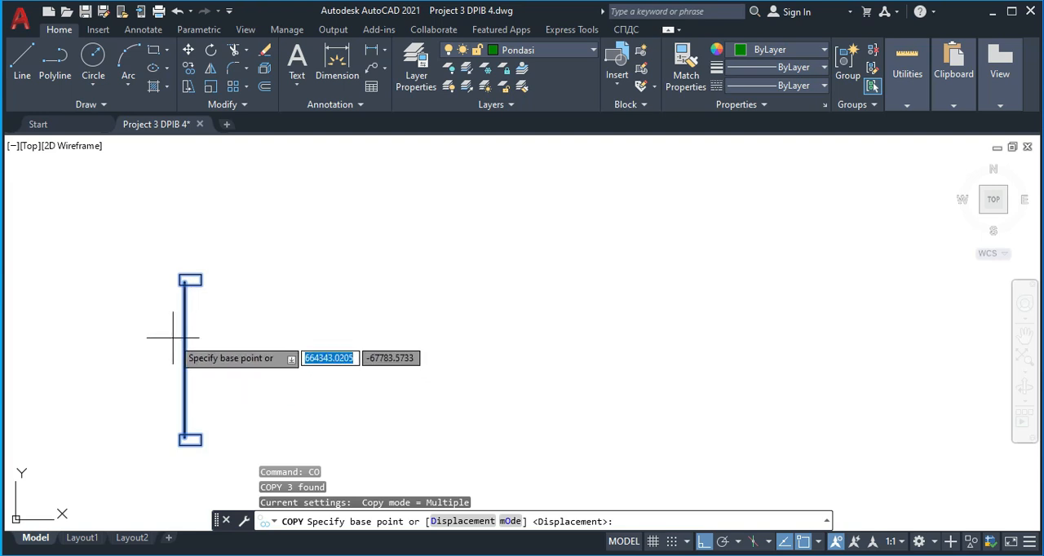
left_click(184, 359)
scroll(472, 290, "down", 5)
scroll(498, 278, "up", 4)
key("F8")
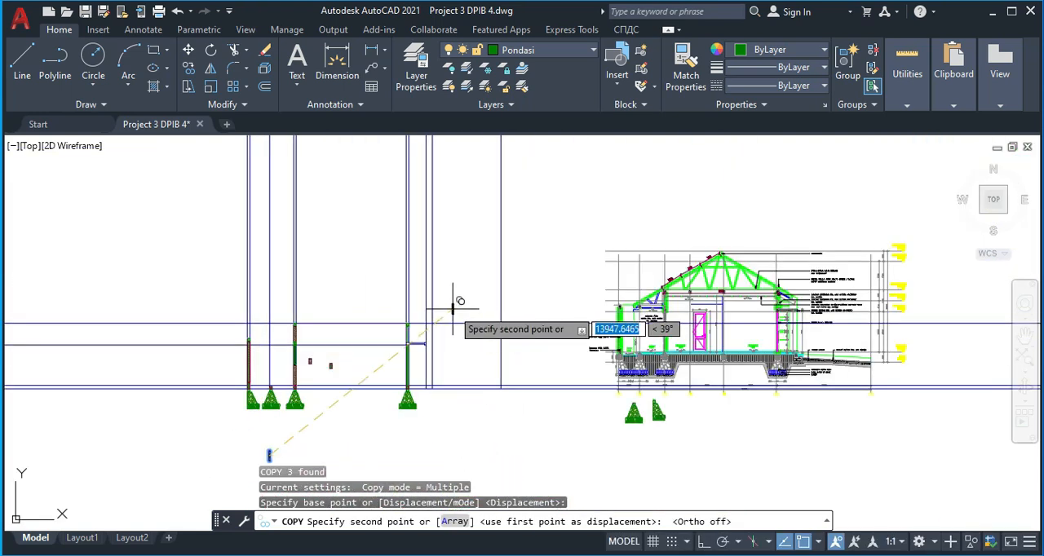
scroll(424, 330, "up", 8)
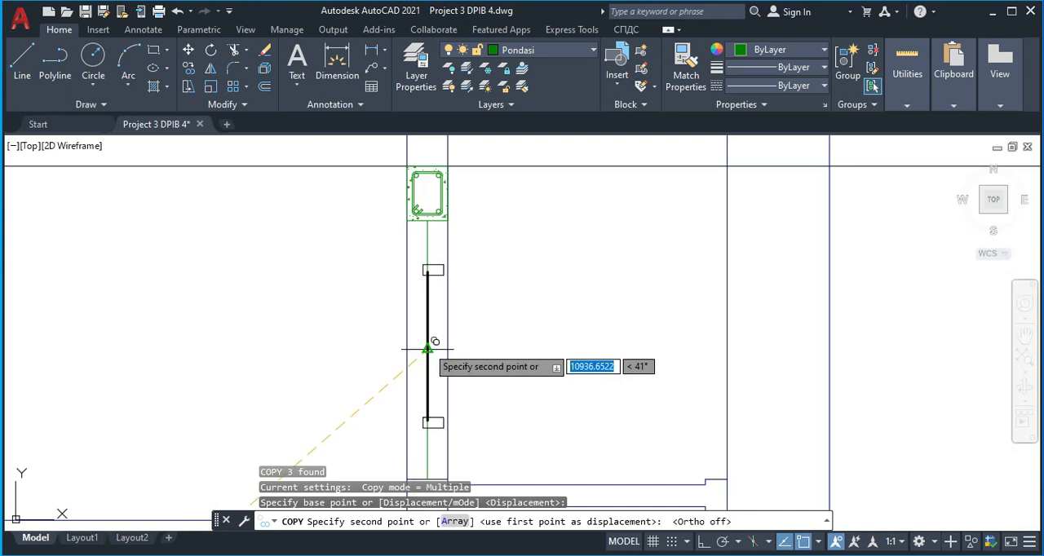
left_click(435, 341)
key("Escape")
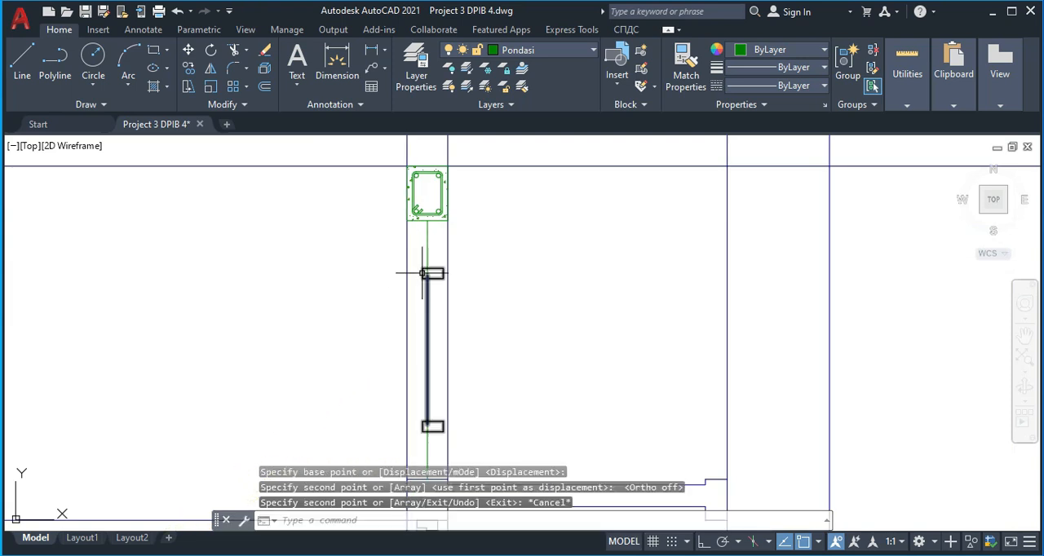
Move the copied window group horizontally so its upper frame is centred on the wall's centreline
left_click(424, 276)
type("m")
key("Return")
scroll(436, 269, "up", 4)
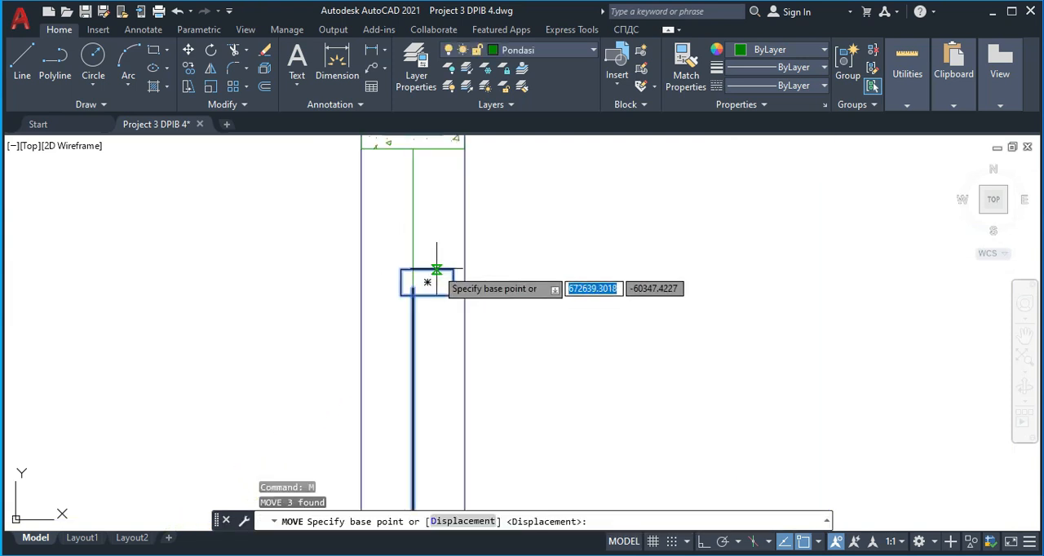
left_click(427, 282)
left_click(398, 283)
Delete the vertical centreline that runs through the copied window from the beam to the canopy
scroll(445, 326, "down", 3)
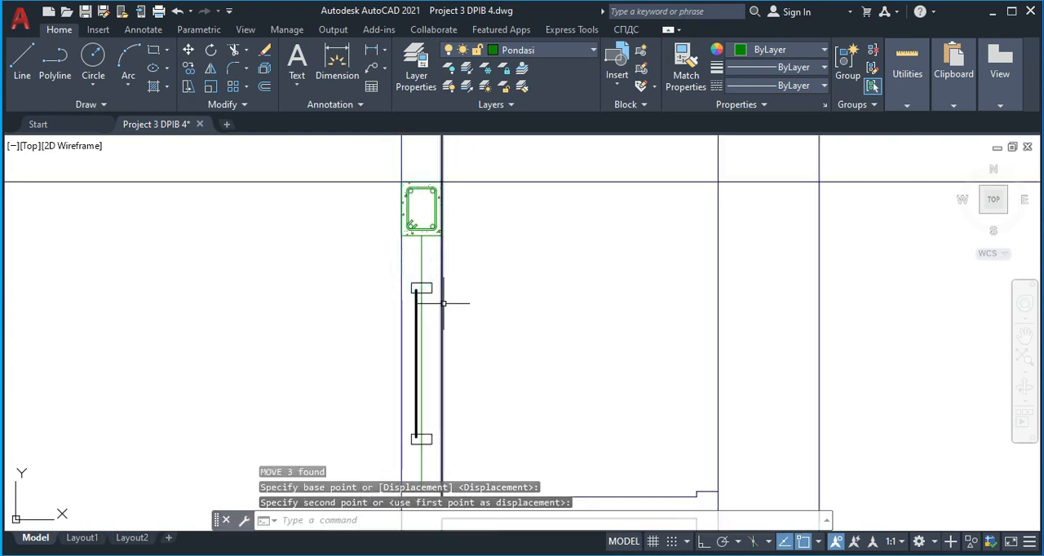
middle_click_drag(446, 343, 429, 291)
left_click(400, 353)
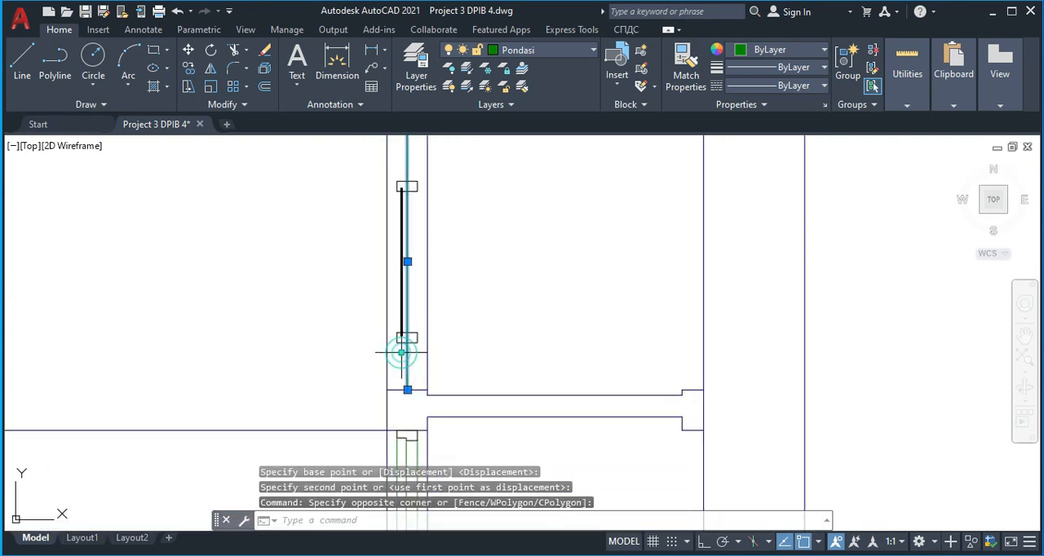
key("Delete")
Copy the diagonally hatched brick wall block into the wall above the door, standing on top of the canopy
scroll(432, 383, "down", 5)
scroll(244, 367, "up", 5)
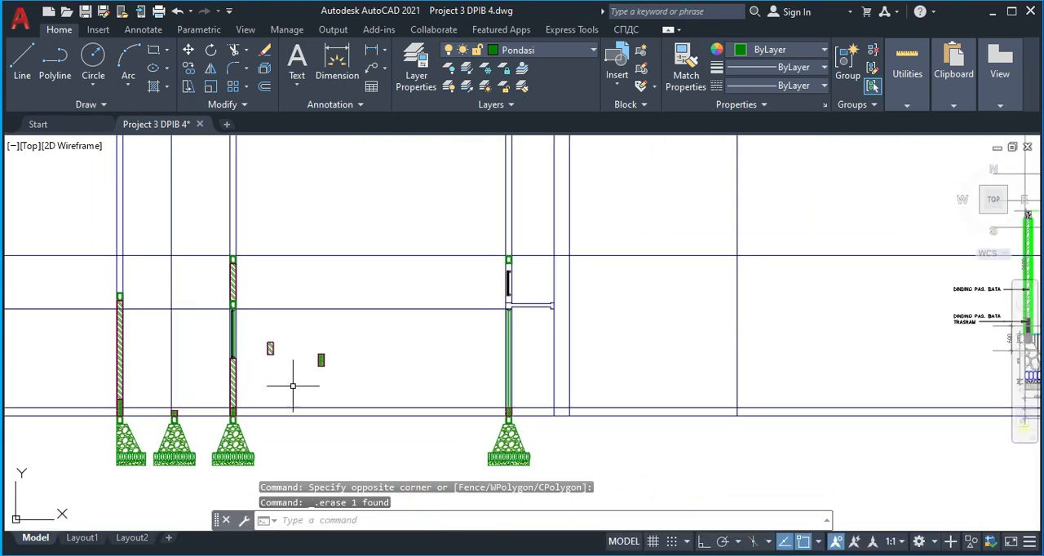
left_click(361, 333)
left_click(314, 308)
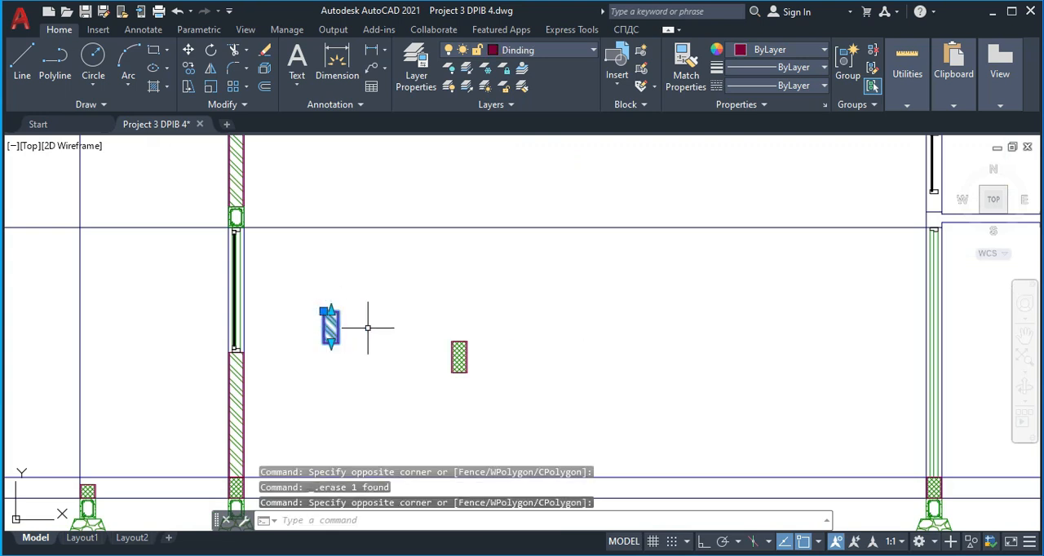
key("Return")
scroll(368, 327, "up", 5)
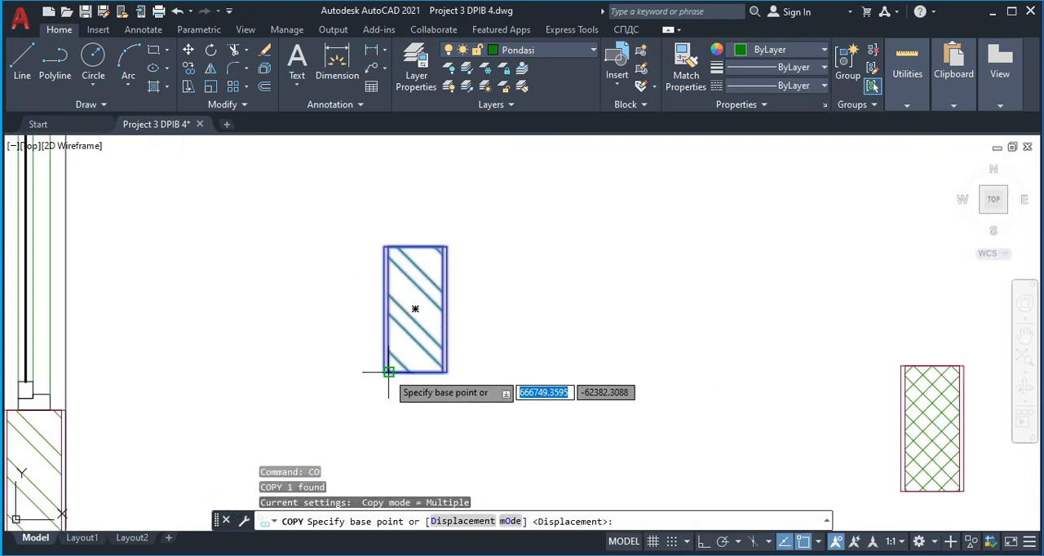
left_click(384, 372)
scroll(294, 360, "down", 5)
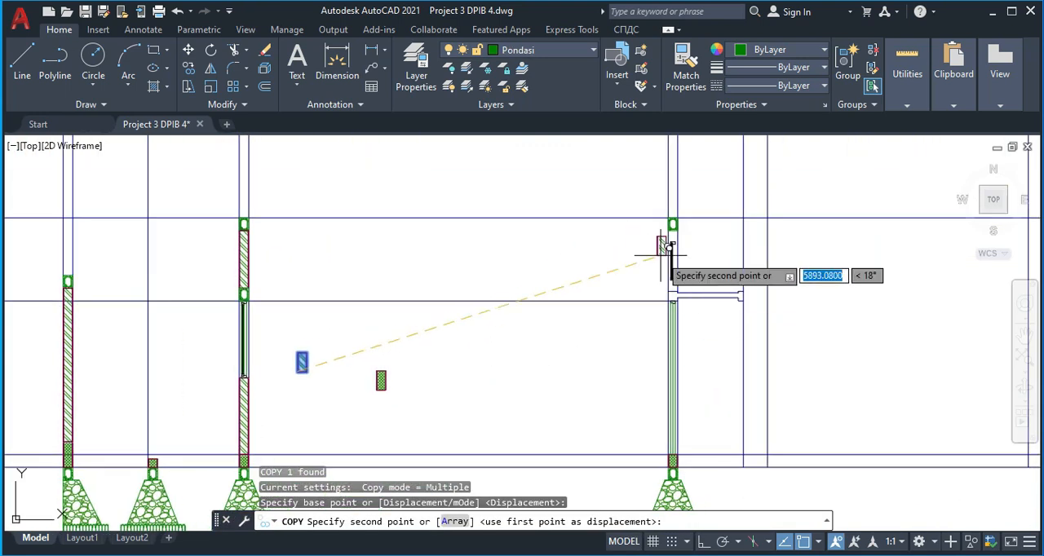
scroll(674, 330, "up", 3)
scroll(676, 330, "up", 3)
left_click(642, 332)
scroll(628, 341, "down", 6)
scroll(642, 335, "up", 3)
key("Escape")
Stretch the copied wall block's top edge down to the underside of the window's lower frame
left_click(787, 245)
left_click(644, 223)
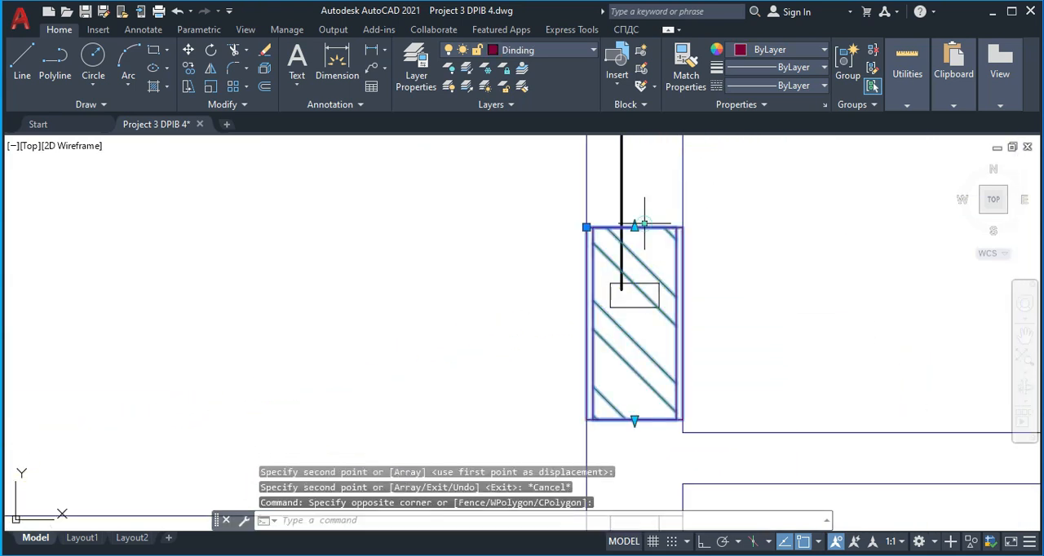
left_click(634, 226)
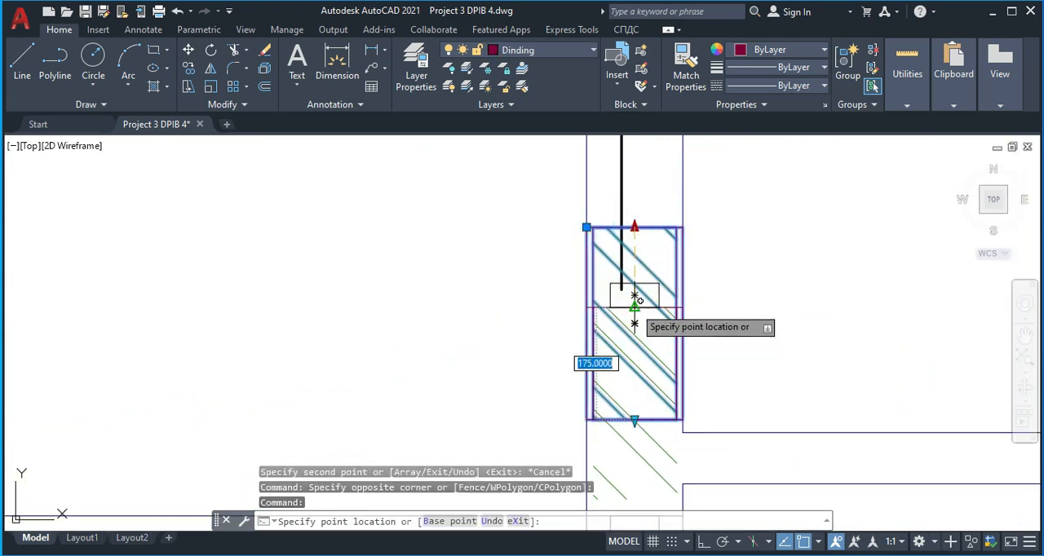
key("Escape")
scroll(658, 319, "down", 5)
scroll(613, 310, "up", 5)
Copy the shortened wall block from its upper corner into the gap between the beam and the window's upper frame
left_click(564, 290)
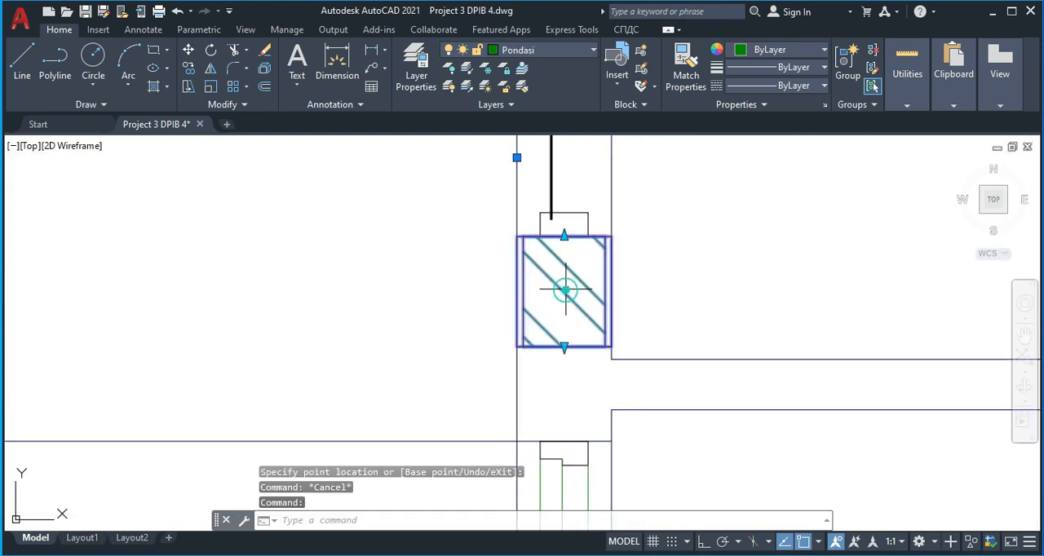
type("co")
key("Return")
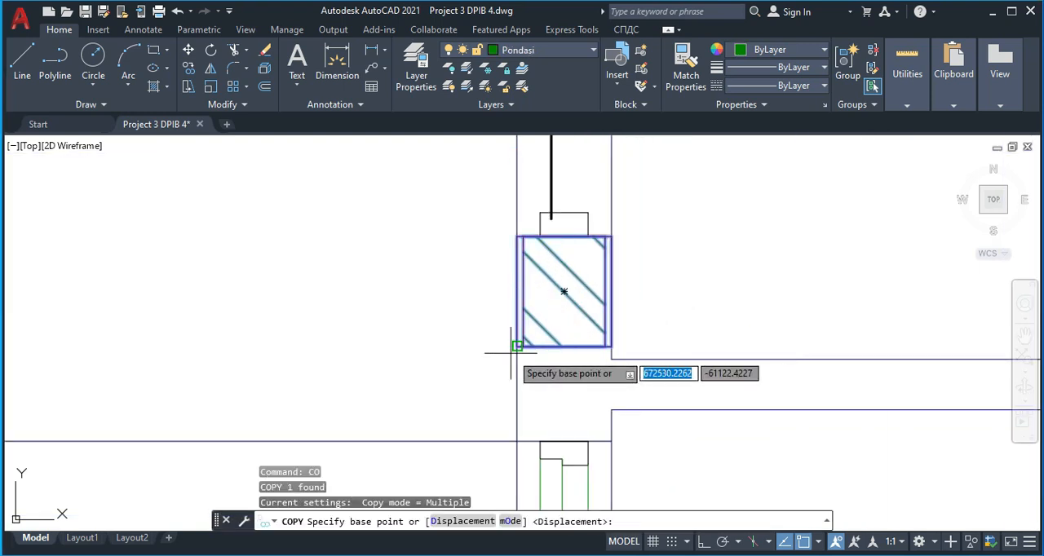
left_click(516, 236)
scroll(505, 232, "down", 5)
scroll(515, 181, "up", 6)
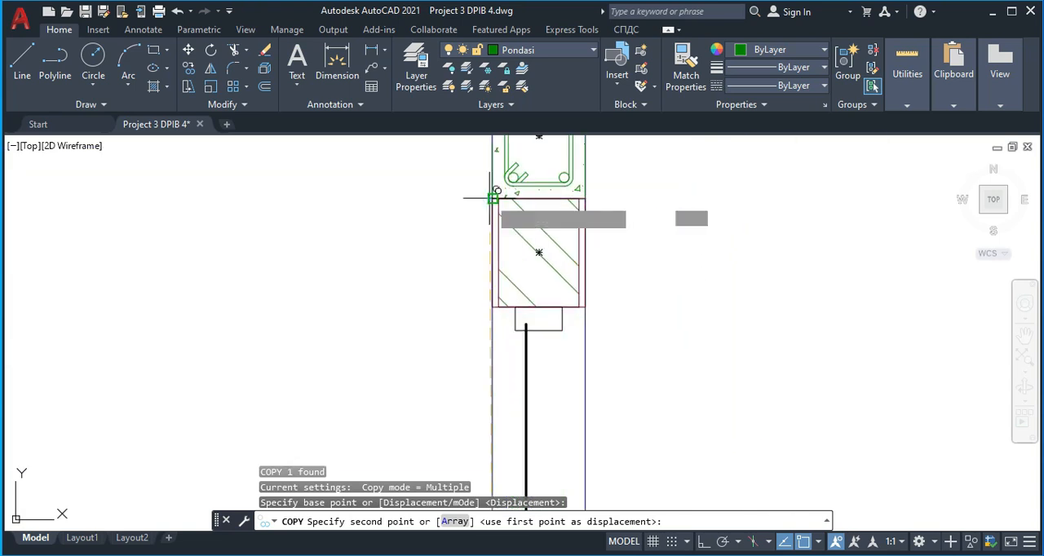
left_click(494, 202)
scroll(565, 259, "down", 2)
key("Escape")
Draw a vertical line joining the outer (canopy-side) corners of the window's upper and lower frames
scroll(566, 259, "down", 3)
scroll(571, 256, "up", 3)
scroll(584, 257, "down", 3)
scroll(571, 261, "up", 4)
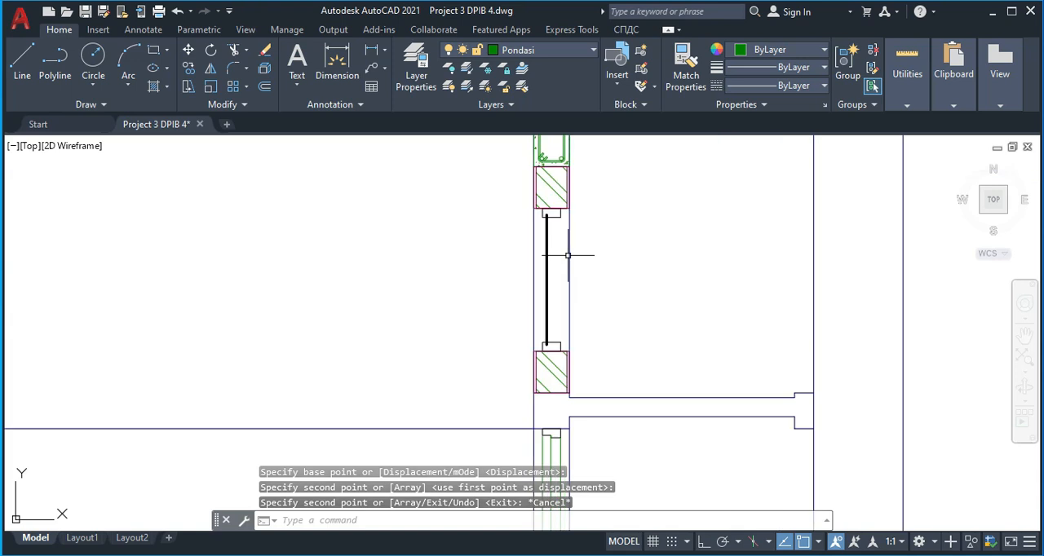
type("l")
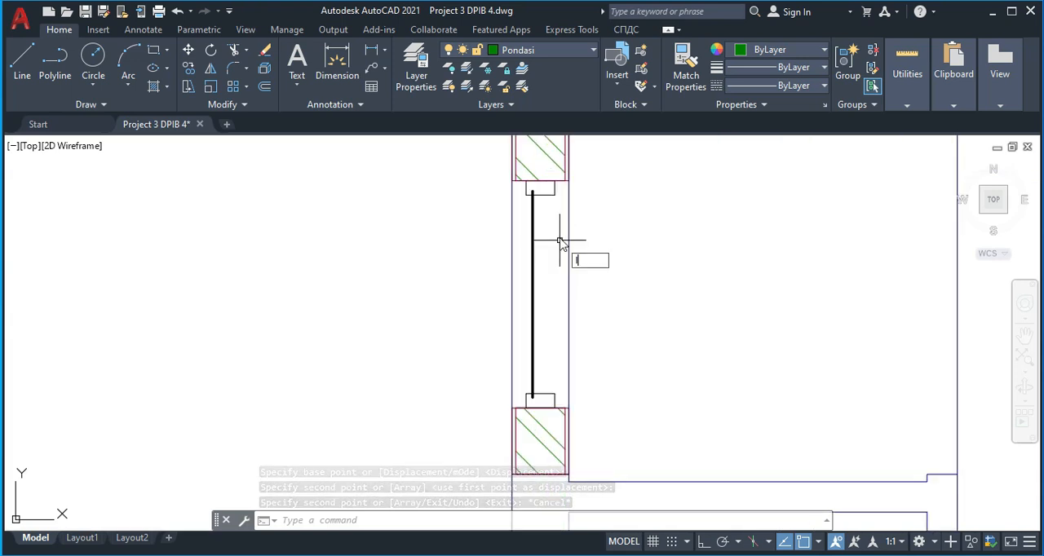
key("Return")
left_click(554, 192)
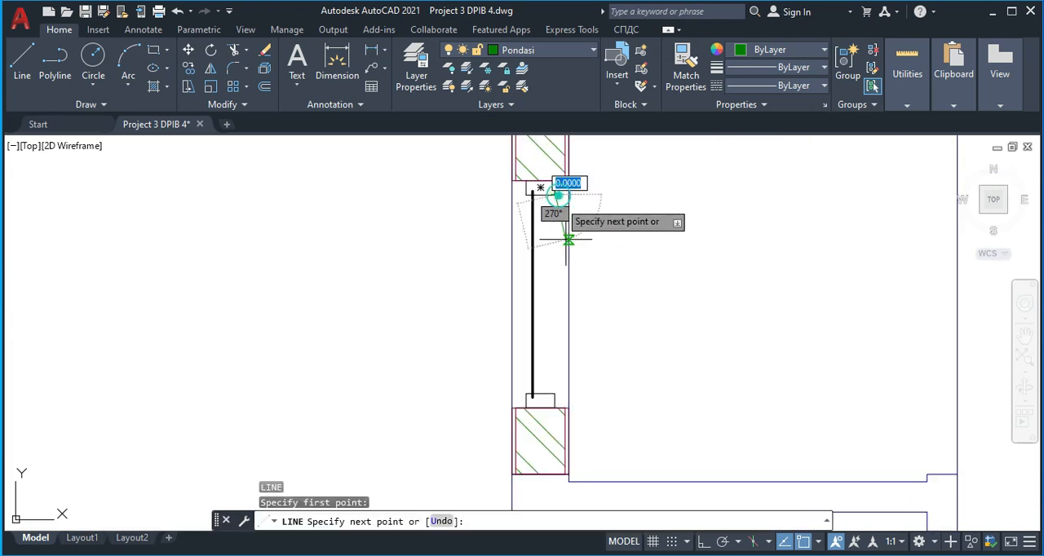
left_click(555, 398)
key("Escape")
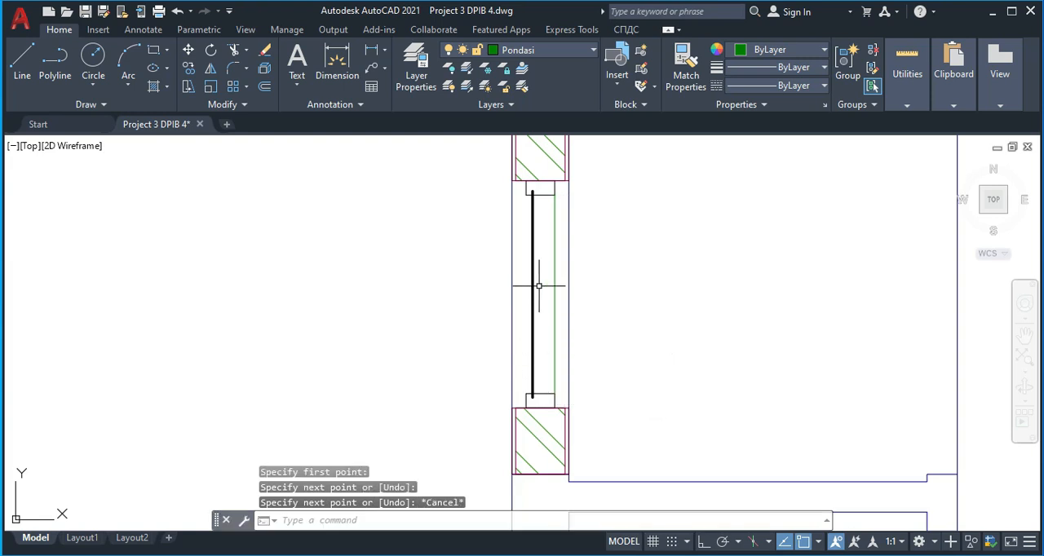
Draw a vertical line joining the inner (room-side) corners of the window's upper and lower frames
scroll(587, 250, "down", 5)
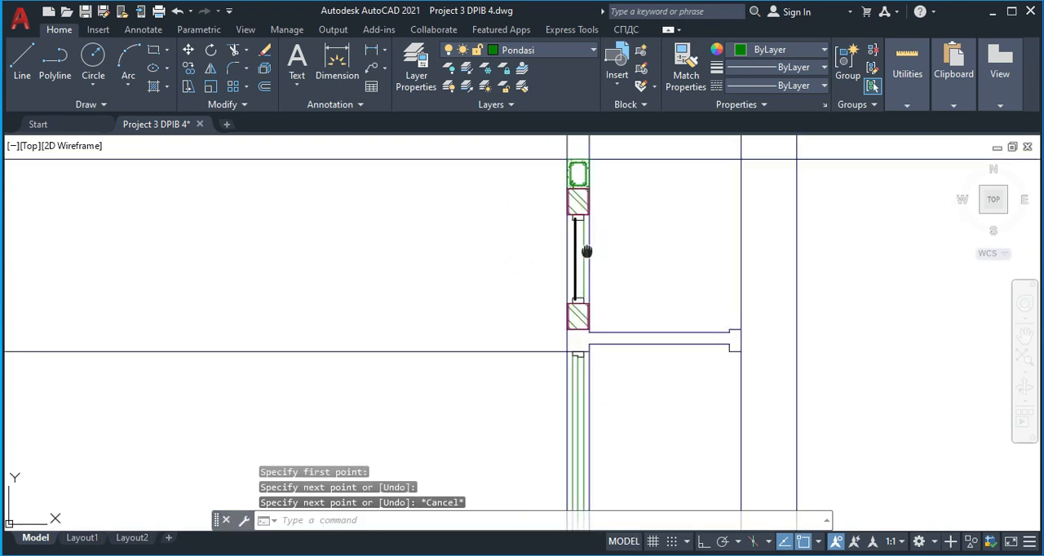
scroll(587, 251, "up", 3)
key("space")
scroll(563, 228, "up", 4)
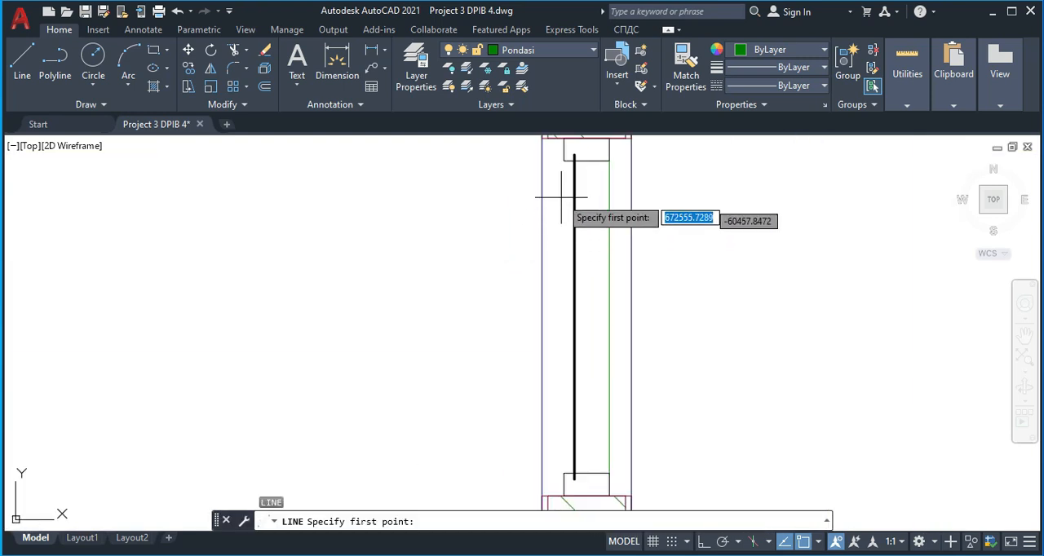
left_click(563, 160)
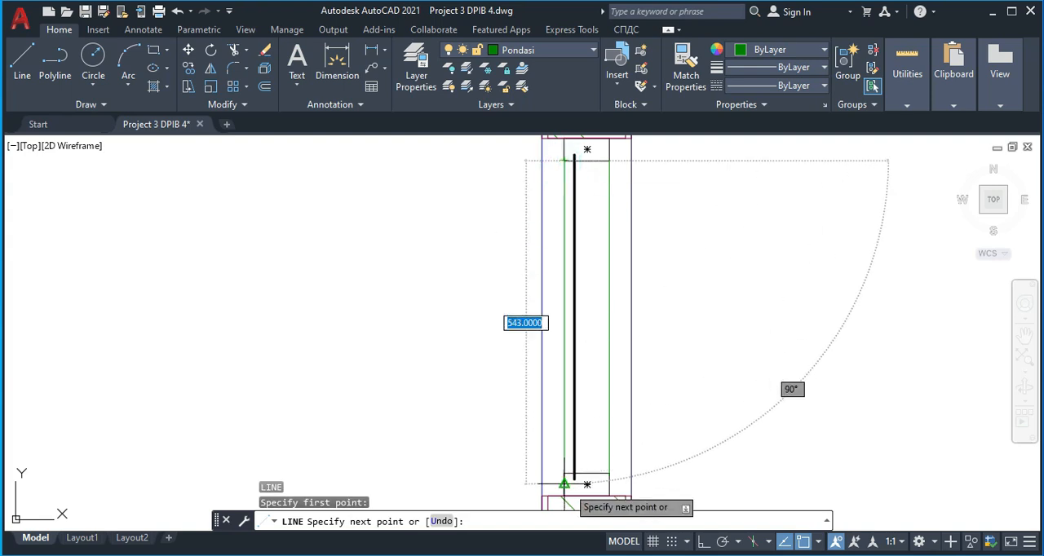
left_click(565, 471)
key("Escape")
Hatch the concrete canopy, including its part inside the wall, with the AR-CONC pattern
scroll(620, 408, "down", 6)
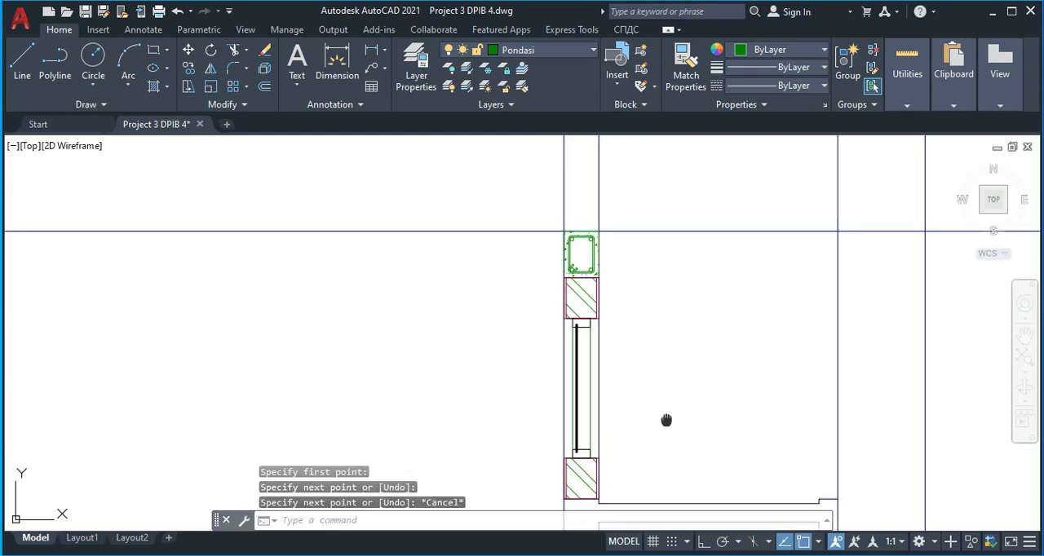
scroll(600, 291, "up", 2)
scroll(661, 336, "down", 4)
mouse_move(652, 348)
middle_mouse_down()
mouse_move(645, 317)
mouse_move(675, 319)
middle_mouse_up()
scroll(670, 315, "up", 2)
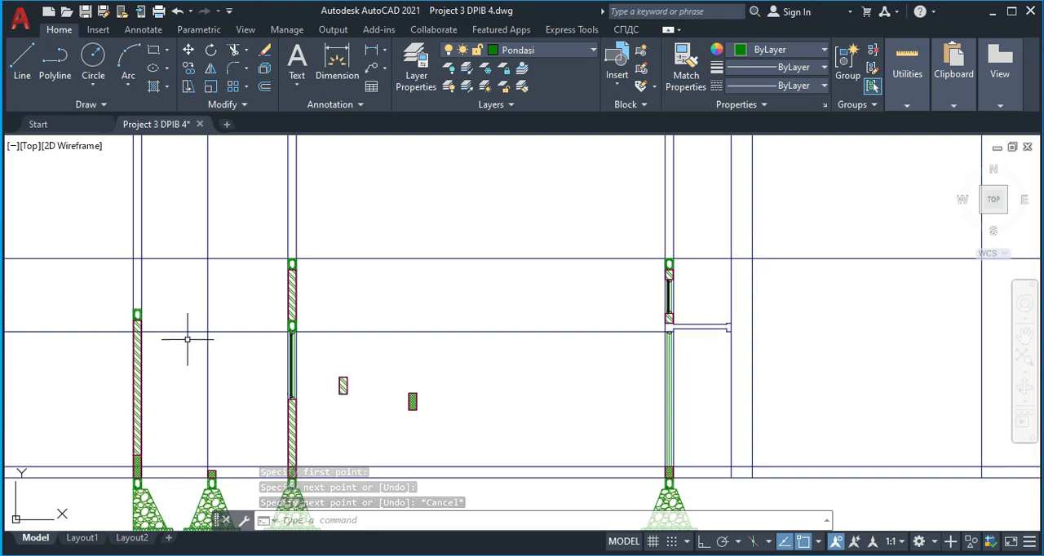
scroll(769, 407, "down", 2)
scroll(734, 363, "up", 1)
scroll(617, 319, "up", 3)
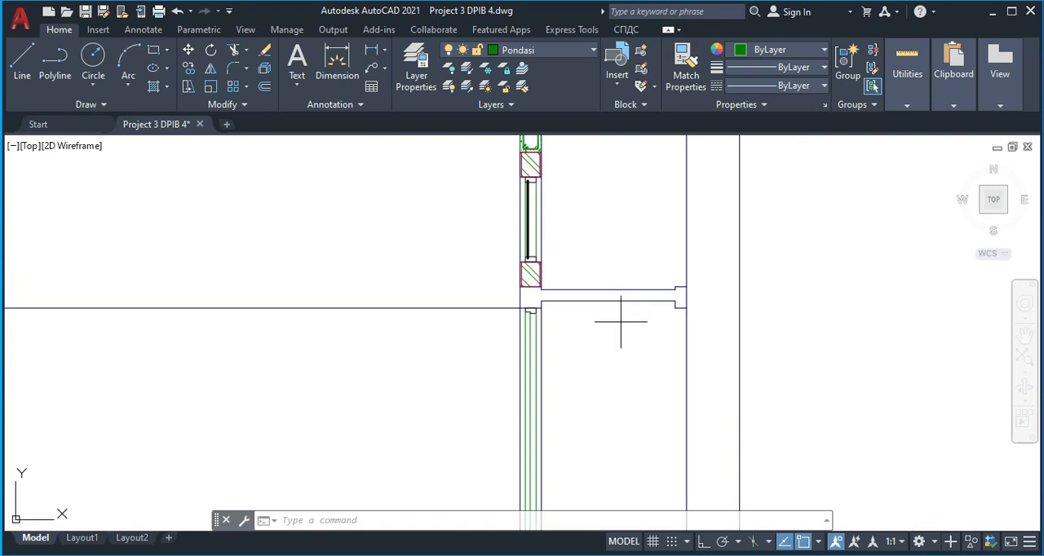
type("h")
key("Return")
left_click(331, 90)
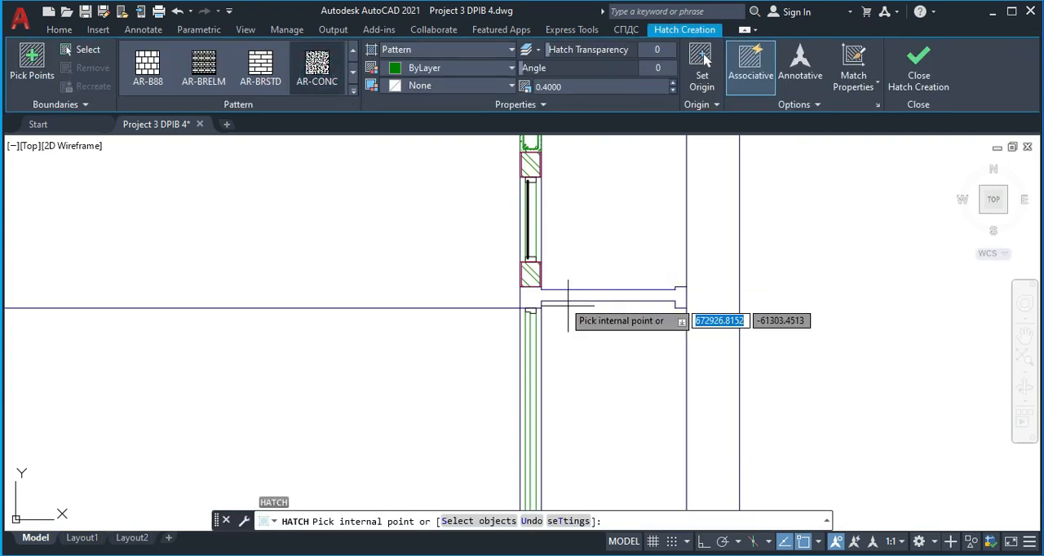
left_click(531, 299)
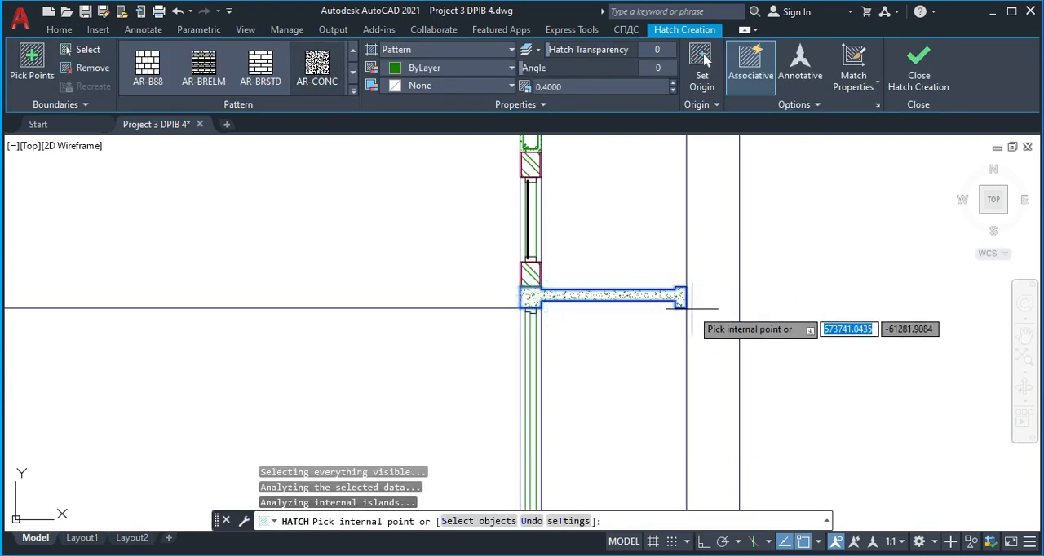
key("Return")
Examine the reference section's terrace canopy, upper window, ceiling line, interior door and roof base
scroll(691, 331, "down", 2)
middle_click_drag(695, 344, 582, 350)
scroll(537, 345, "up", 2)
scroll(589, 347, "down", 2)
middle_click_drag(697, 323, 461, 289)
scroll(599, 308, "down", 4)
mouse_move(819, 292)
middle_mouse_down()
mouse_move(567, 324)
mouse_move(586, 377)
mouse_move(592, 451)
middle_mouse_up()
scroll(567, 325, "up", 6)
scroll(592, 451, "down", 2)
scroll(581, 312, "up", 2)
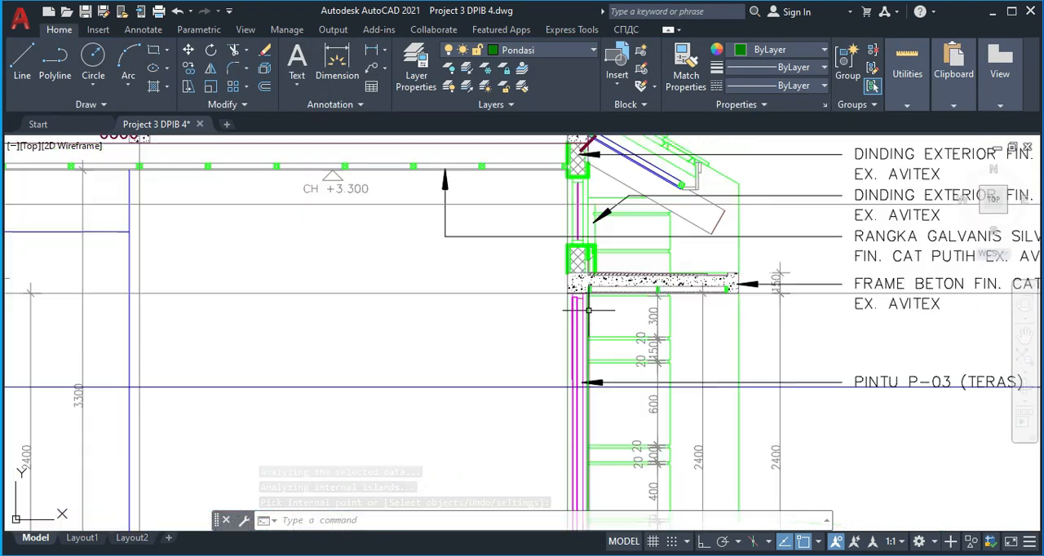
middle_click_drag(580, 357, 603, 392)
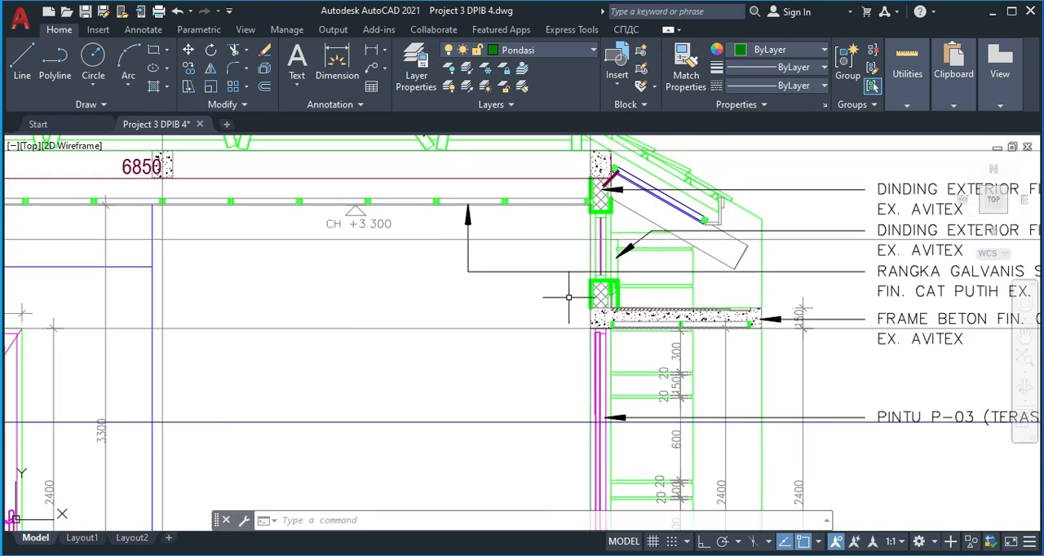
scroll(507, 373, "down", 5)
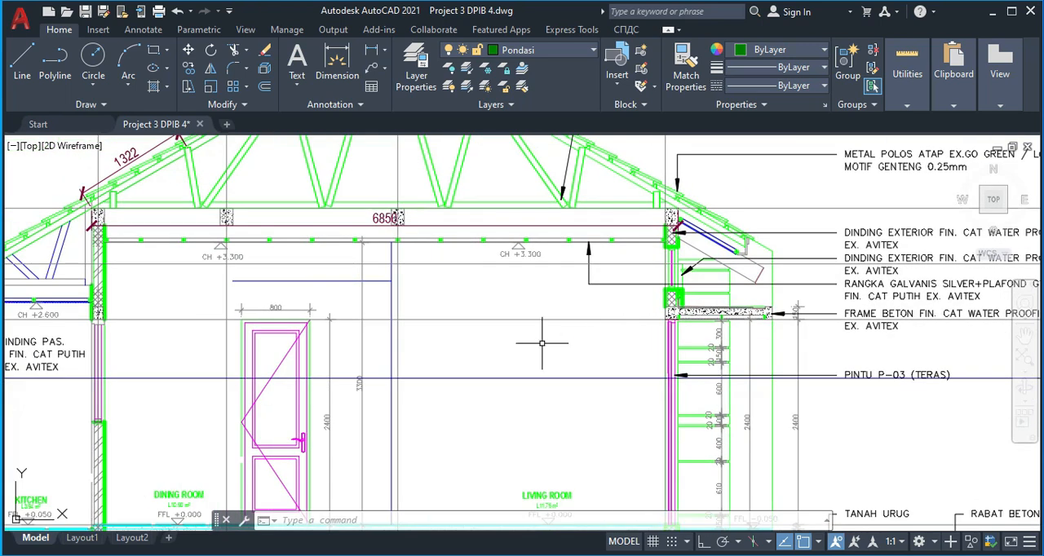
middle_click_drag(446, 427, 494, 337)
scroll(469, 388, "up", 2)
scroll(439, 403, "down", 2)
scroll(398, 412, "down", 4)
Delete the lower of the two horizontal guide lines running just above the foundations
middle_click_drag(389, 406, 908, 313)
scroll(617, 351, "down", 2)
scroll(500, 367, "up", 8)
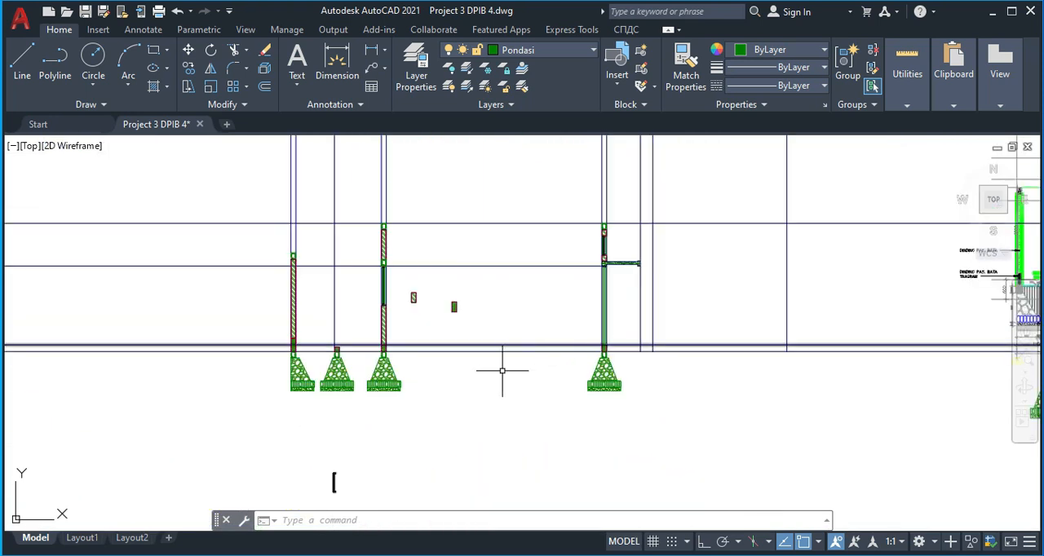
left_click(463, 354)
key("Delete")
scroll(485, 350, "down", 2)
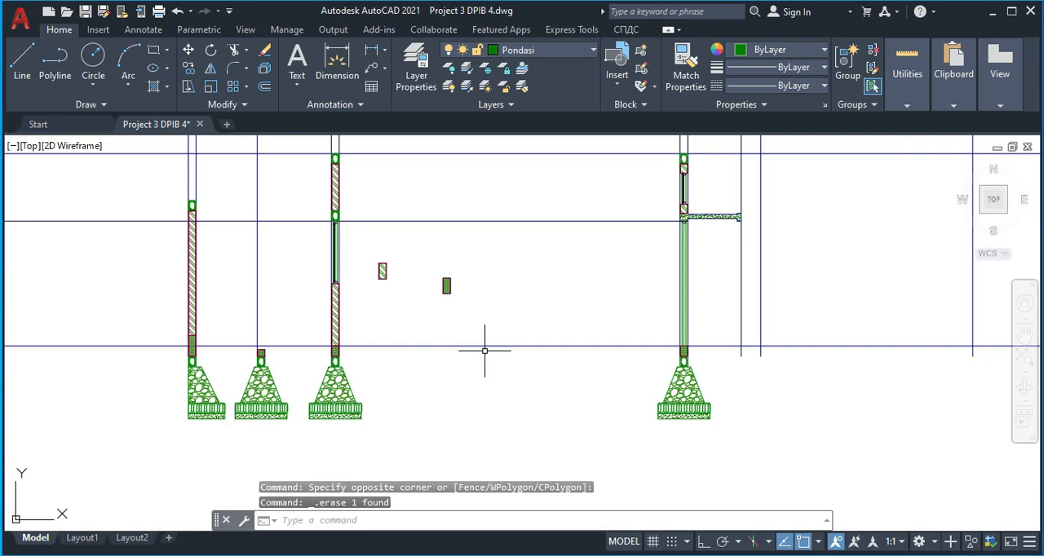
Offset the horizontal floor-level guide line 10 units downward
scroll(512, 326, "up", 2)
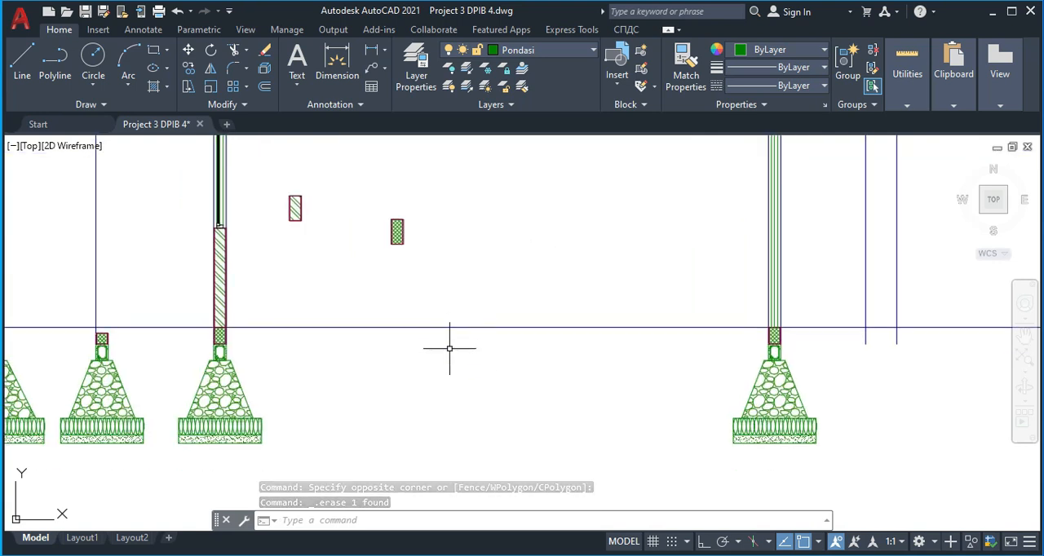
middle_click_drag(417, 342, 392, 327)
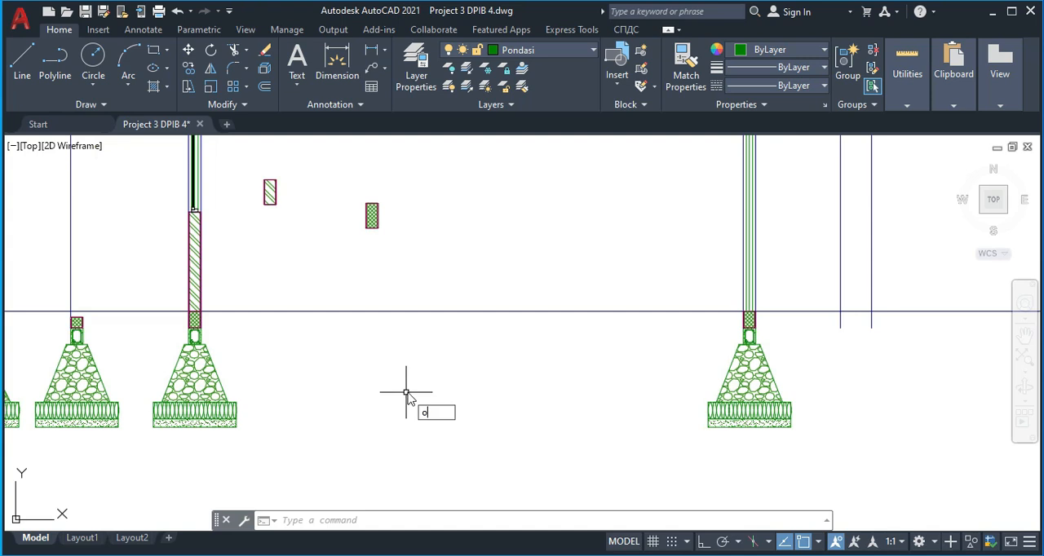
key("Return")
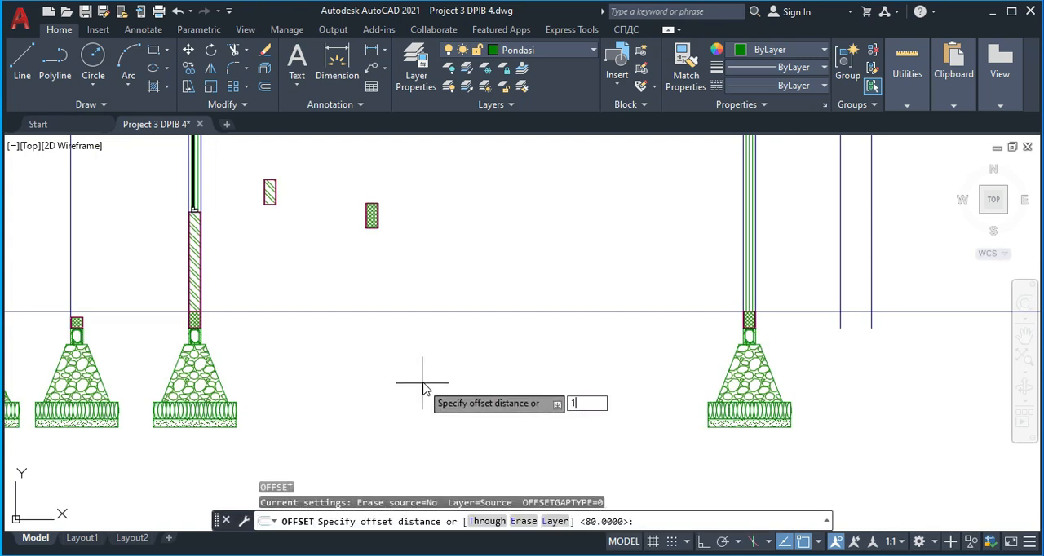
type("10")
key("Return")
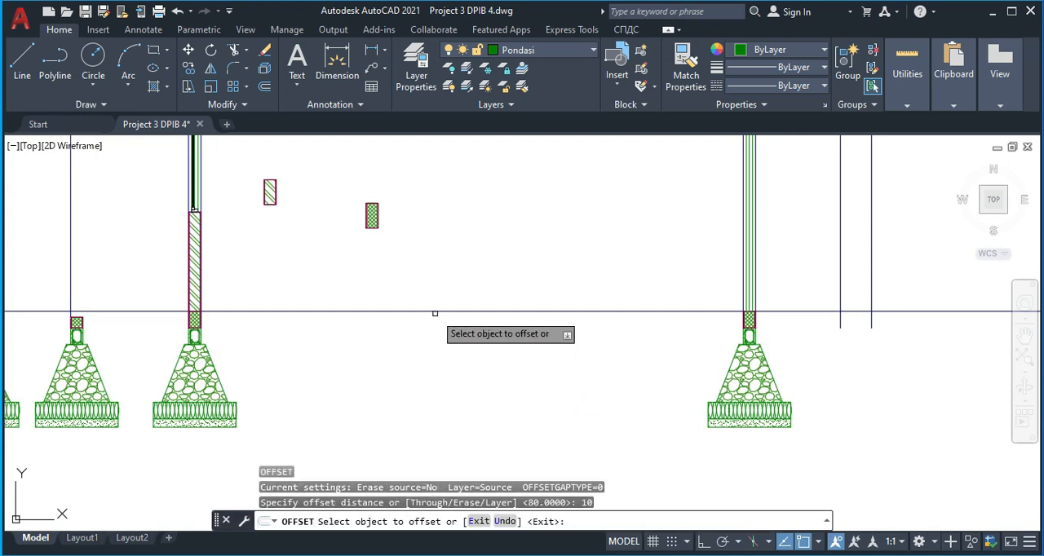
left_click(434, 313)
left_click(433, 342)
scroll(431, 335, "up", 5)
middle_click_drag(431, 305, 434, 340)
scroll(455, 295, "up", 2)
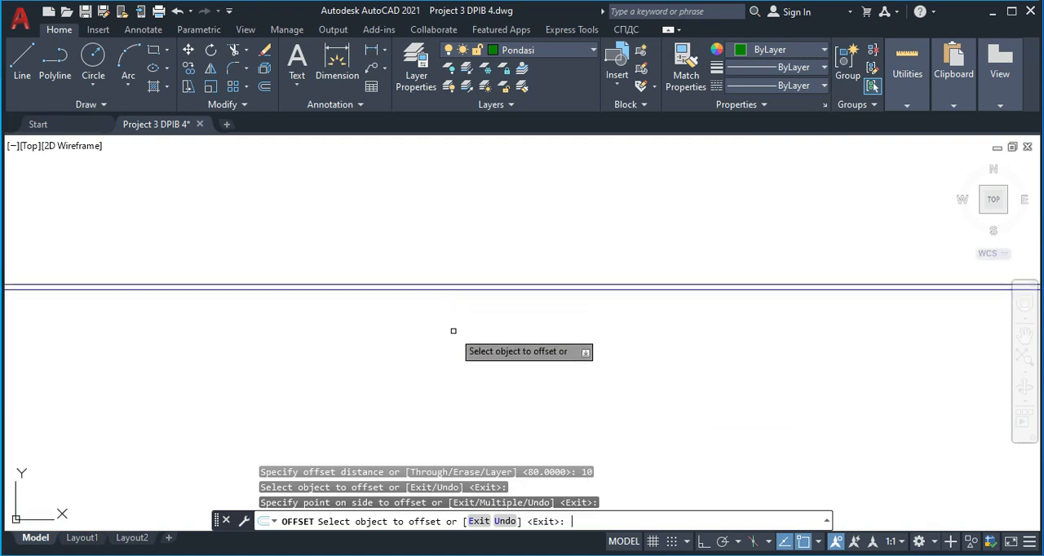
key("Return")
key("Return")
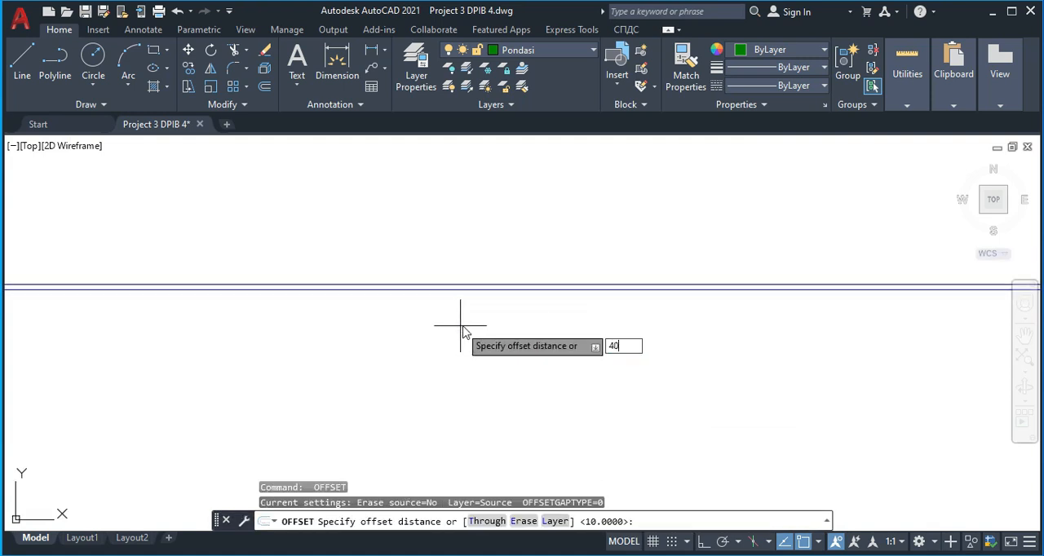
Offset the lower of the two closely spaced floor lines 40 units downward
key("Return")
left_click(466, 288)
left_click(467, 342)
key("Return")
key("Return")
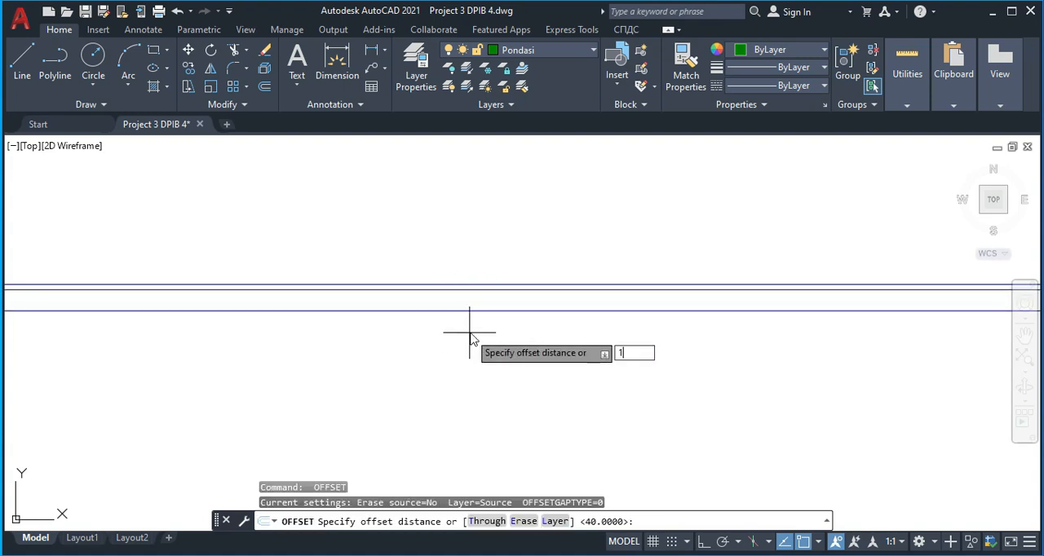
Offset the lowest of the three floor lines 100 units downward
type("100")
key("Return")
left_click(469, 311)
left_click(473, 373)
key("Return")
key("Return")
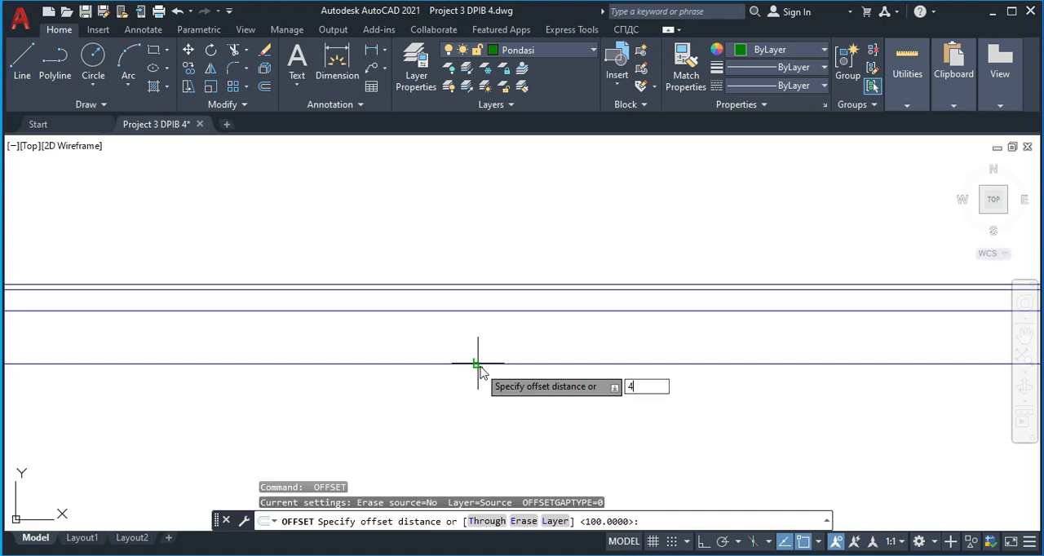
Offset the lowest of the four floor-layer lines 450 units downward so that it runs across the stone foundations
type("450")
key("Return")
left_click(483, 363)
left_click(480, 415)
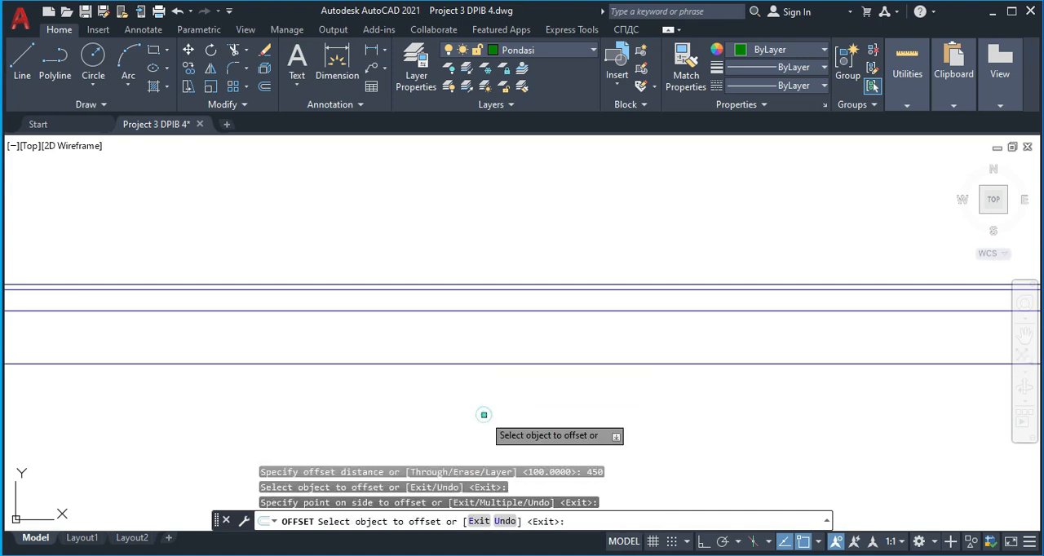
scroll(482, 412, "down", 5)
middle_click_drag(500, 422, 467, 296)
key("Escape")
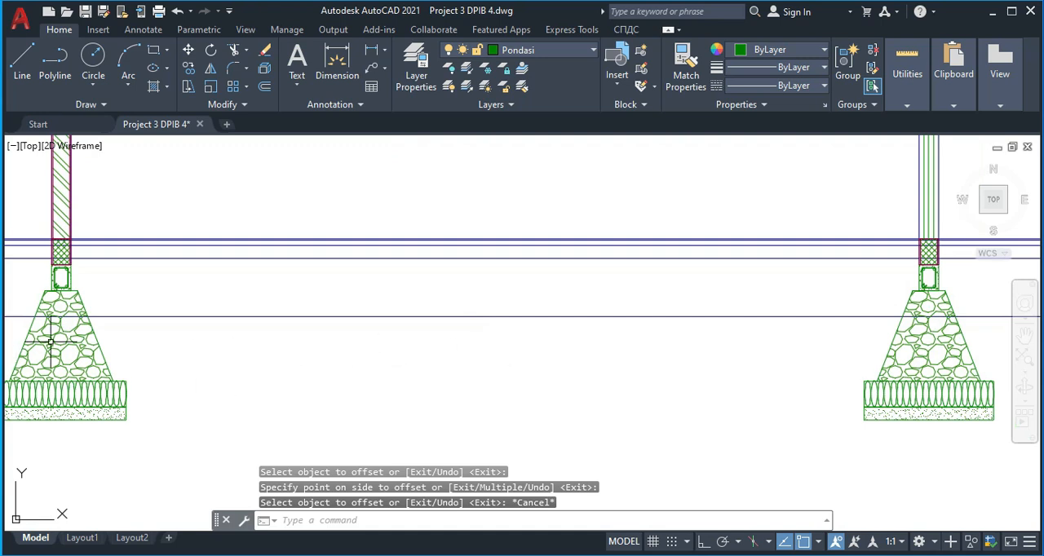
Copy the third foundation's left sloping edge from its lower end to the upper right corner of that foundation's footing base
middle_click_drag(50, 342, 417, 357)
left_click(387, 357)
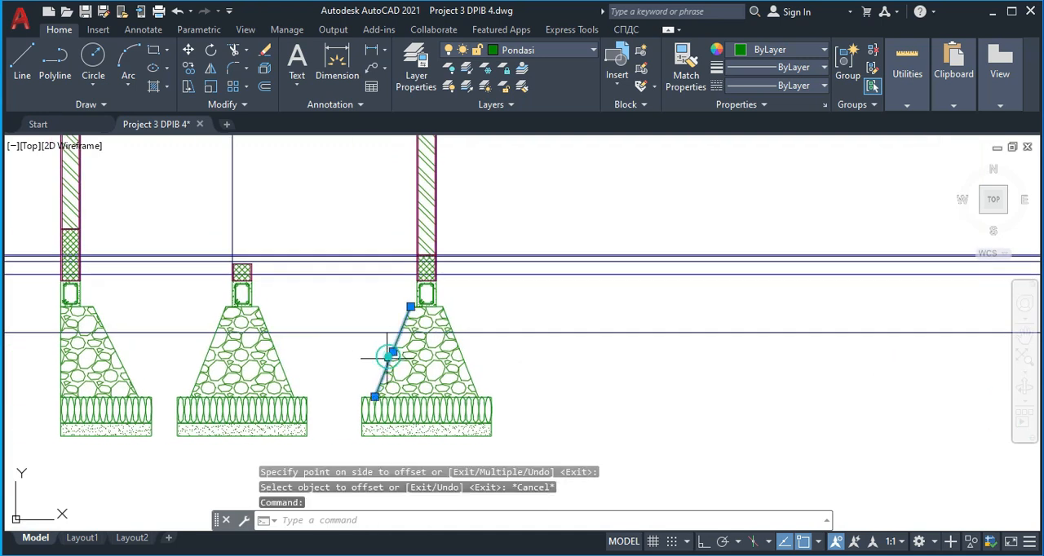
type("co")
key("Return")
scroll(371, 404, "up", 4)
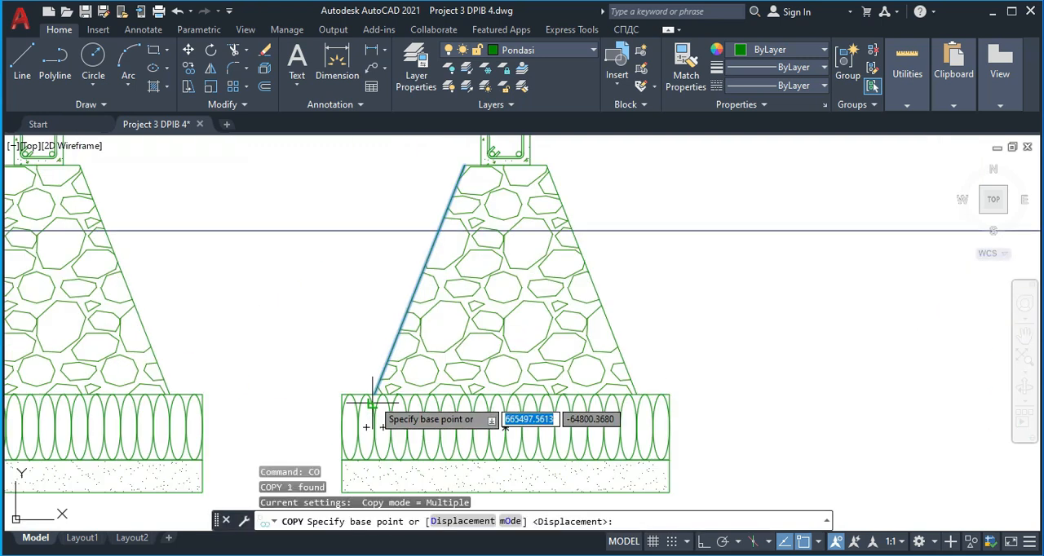
left_click(374, 396)
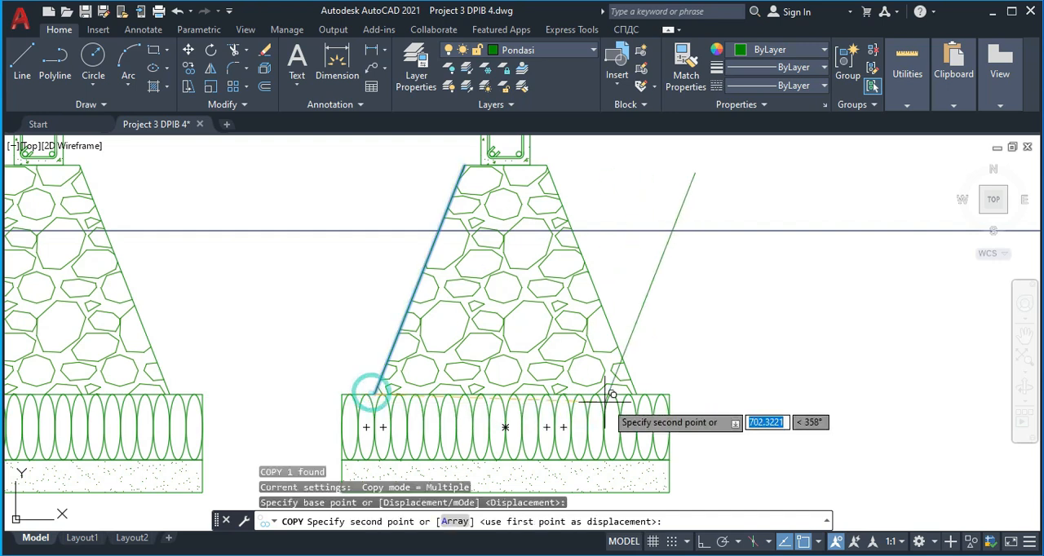
left_click(665, 395)
Place another copy of the sloping edge at the upper right corner of the rightmost foundation's footing base
scroll(717, 401, "down", 7)
middle_click_drag(822, 414, 407, 351)
scroll(407, 351, "down", 2)
scroll(571, 351, "up", 4)
middle_click_drag(552, 354, 425, 354)
scroll(425, 353, "down", 4)
middle_click_drag(518, 372, 337, 343)
scroll(250, 314, "up", 8)
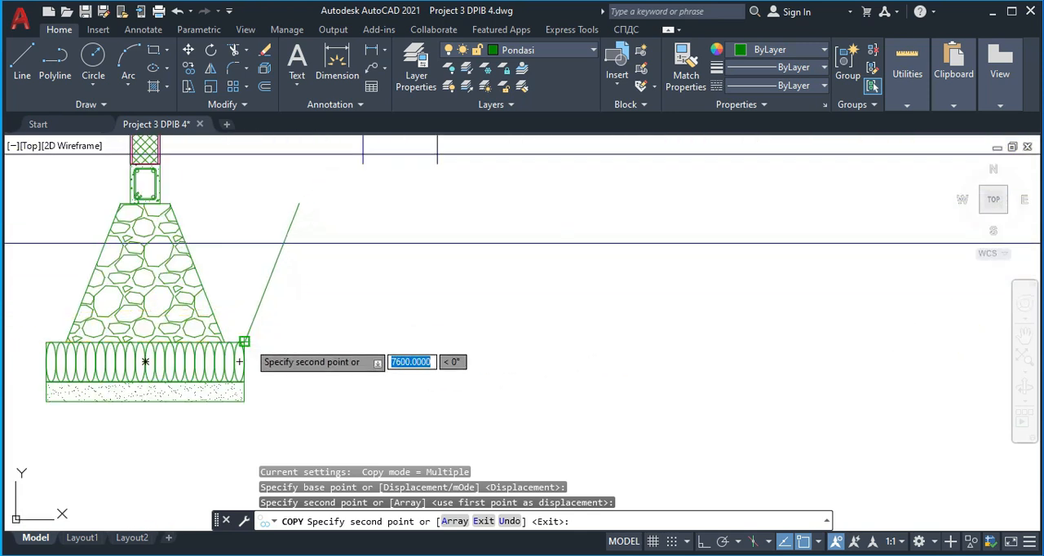
left_click(244, 341)
Try a further copy of the sloping edge at the upper right corner of the second foundation's footing base
scroll(209, 345, "down", 2)
middle_click_drag(449, 372, 594, 354)
scroll(514, 357, "down", 6)
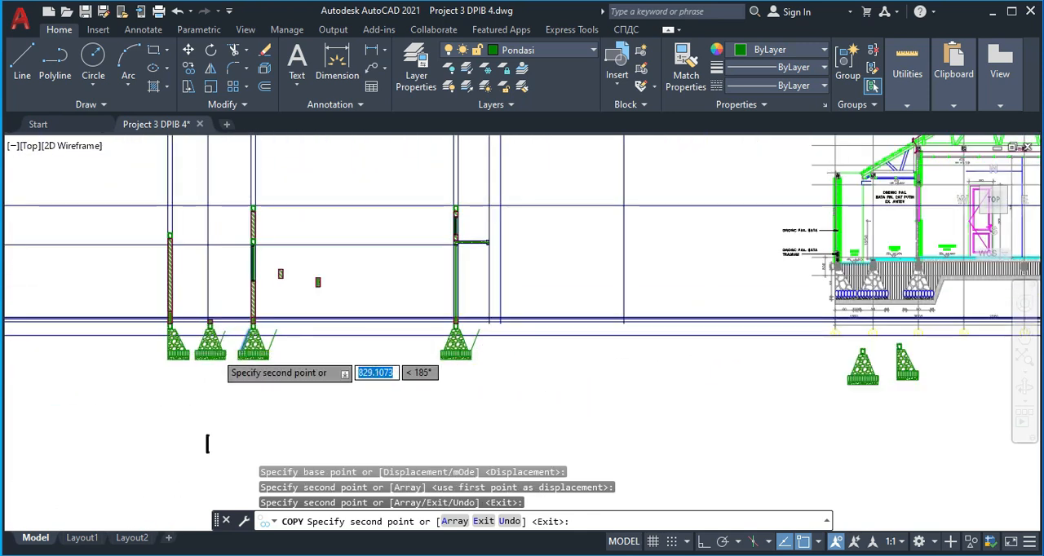
scroll(216, 352, "up", 7)
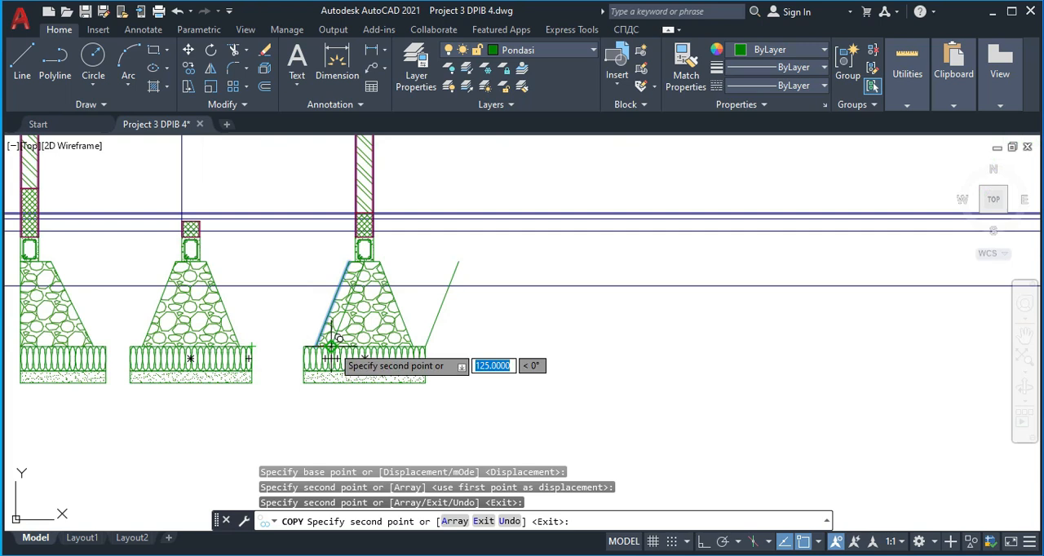
scroll(269, 346, "up", 5)
left_click(229, 347)
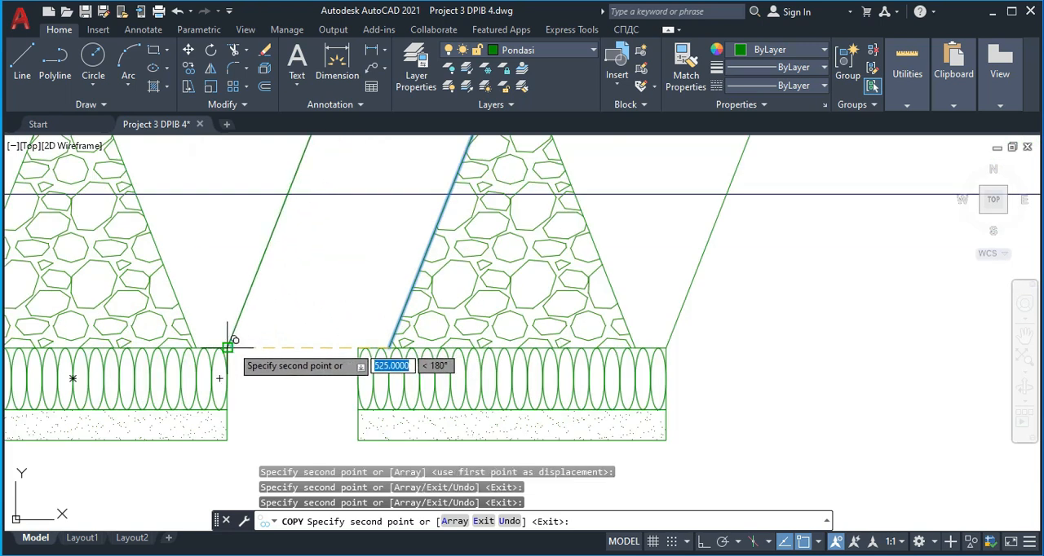
scroll(255, 400, "down", 7)
middle_click_drag(439, 370, 501, 359)
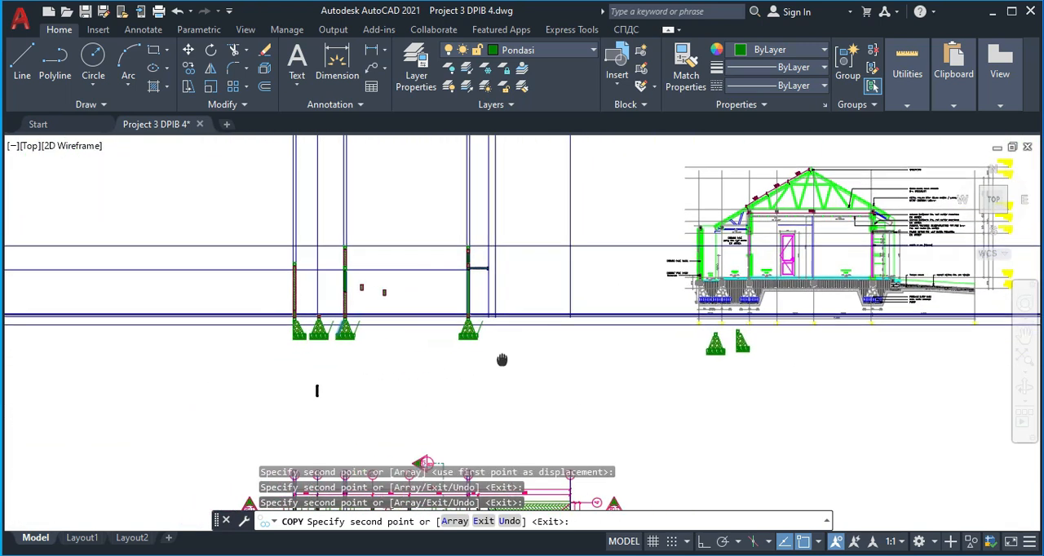
scroll(314, 345, "up", 6)
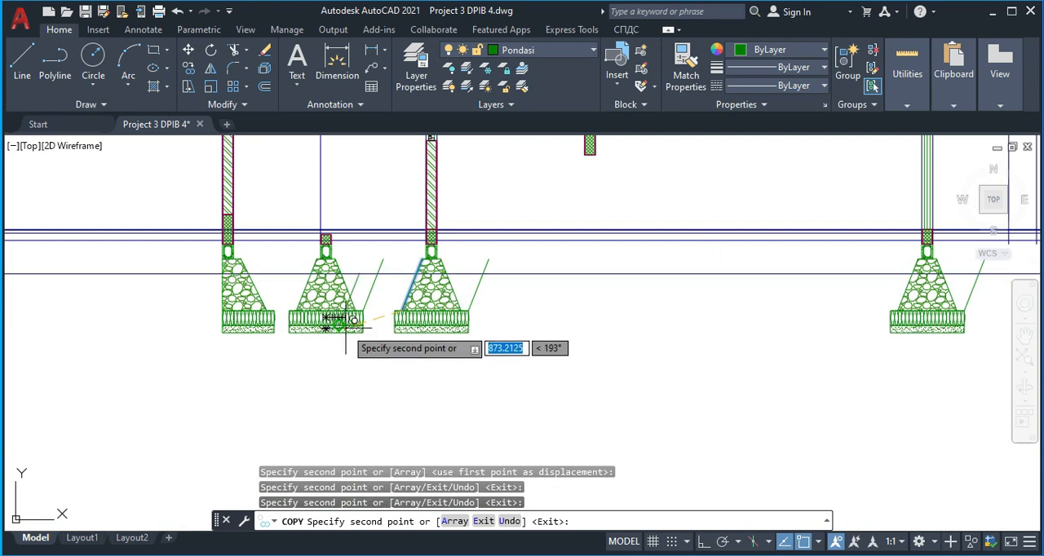
End the copying and delete the sloping line beside the second foundation
key("Escape")
left_click_drag(378, 298, 372, 285)
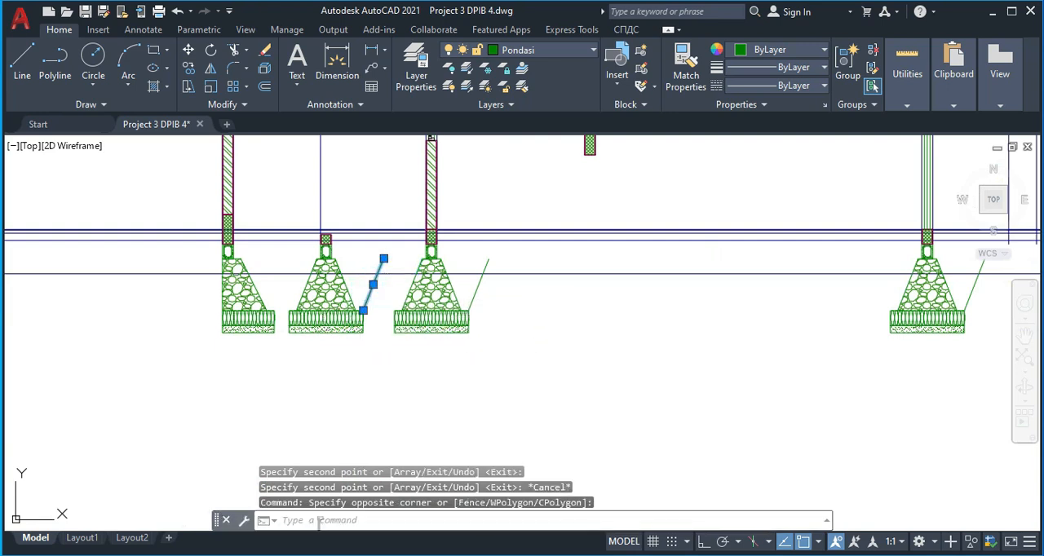
key("Delete")
Draw horizontal lines closing the gaps between the bottom corners of the third, second and first foundations
scroll(361, 359, "up", 4)
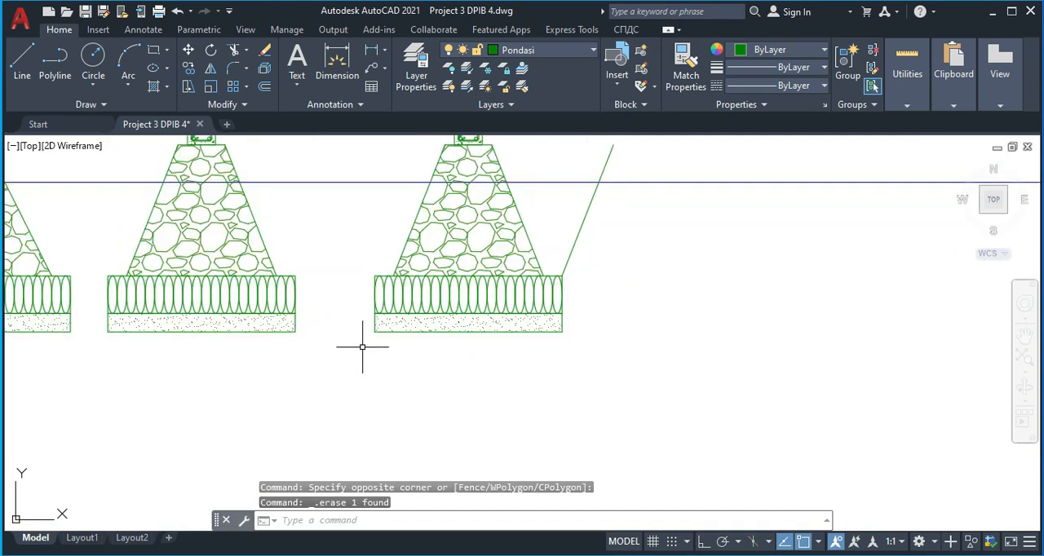
key("Return")
left_click(374, 332)
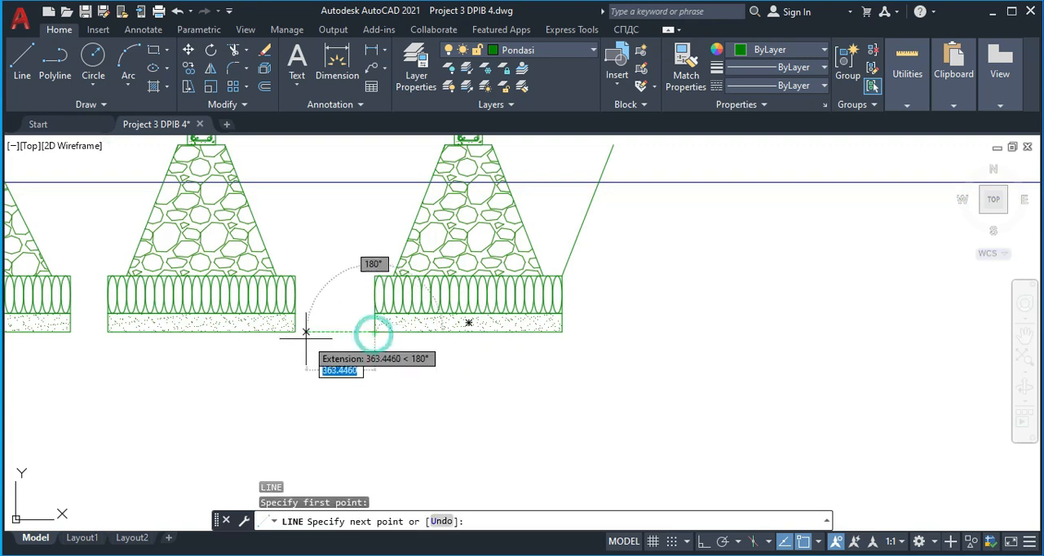
left_click(295, 332)
key("Return")
key("Return")
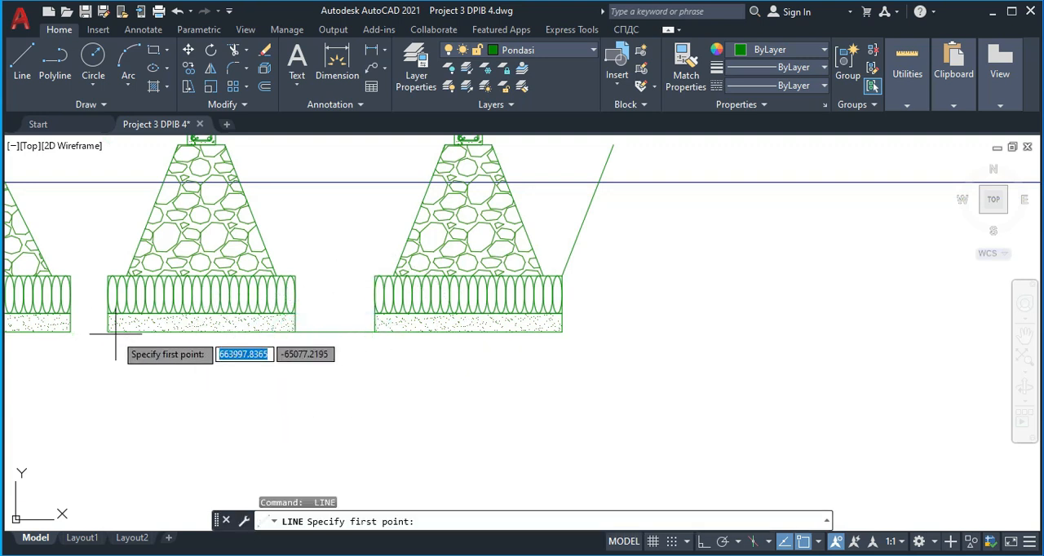
left_click(107, 331)
key("Escape")
scroll(342, 368, "down", 4)
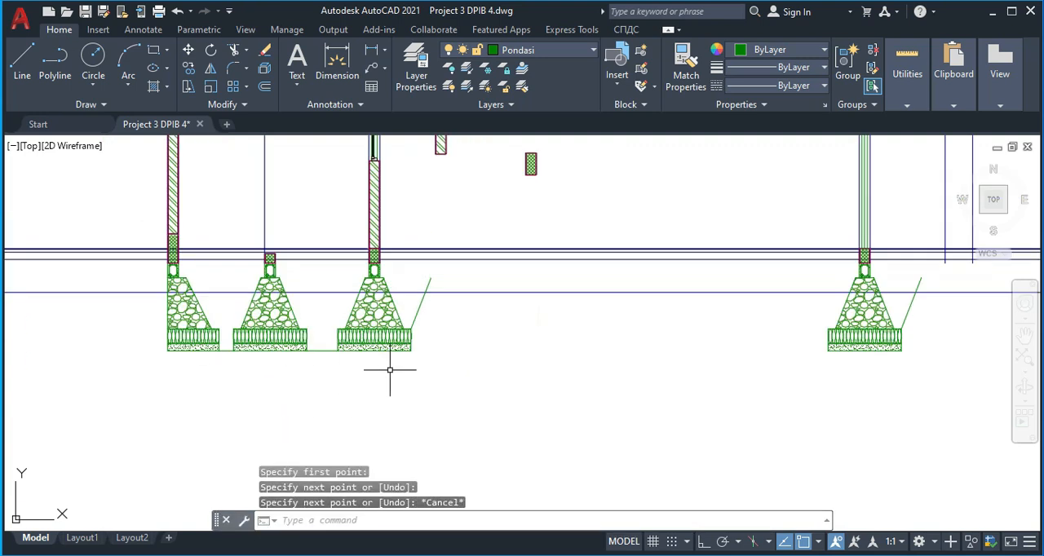
Compare the spacing and base of the three left foundations with those in the reference section
scroll(214, 333, "up", 4)
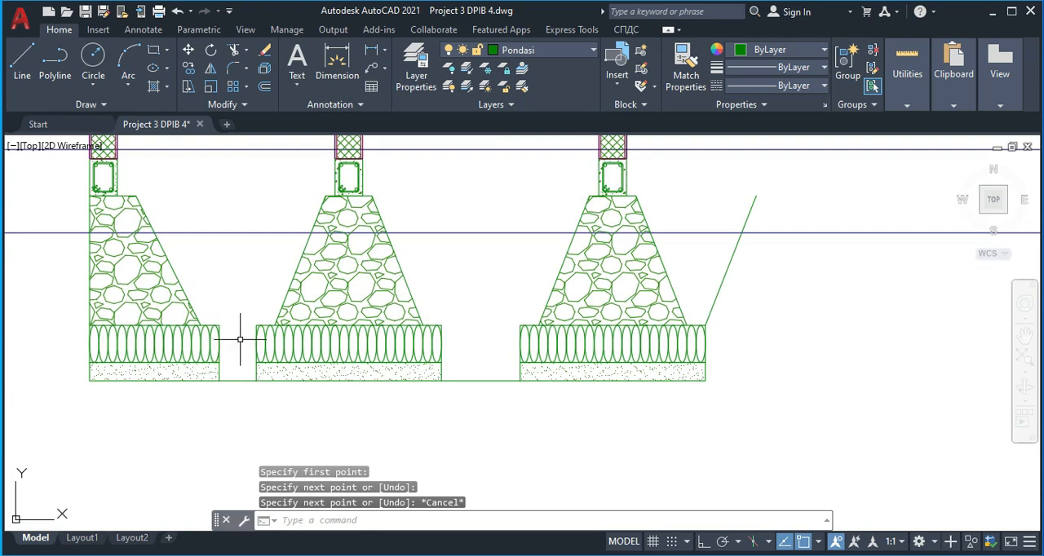
scroll(249, 350, "down", 10)
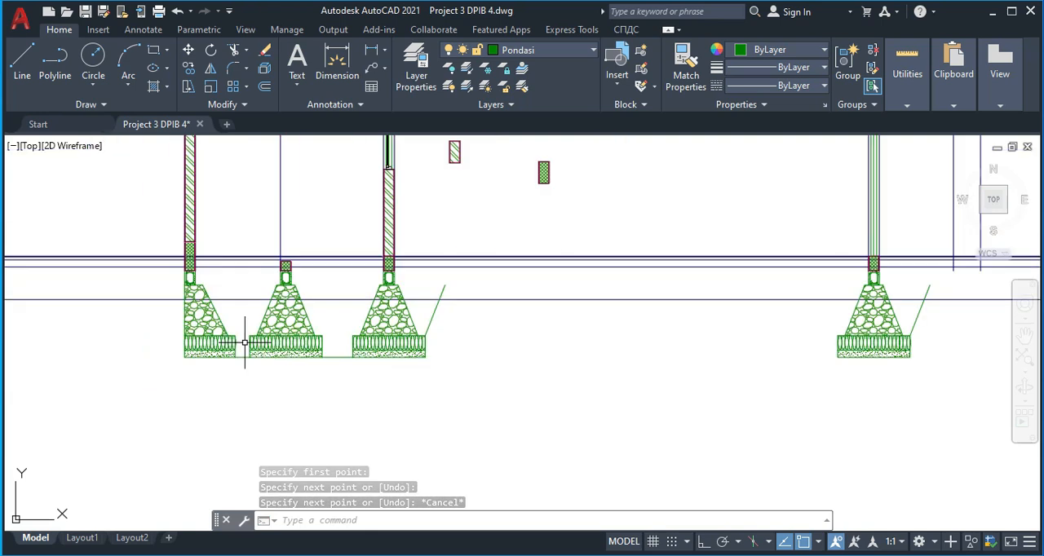
scroll(664, 325, "up", 4)
scroll(663, 325, "up", 4)
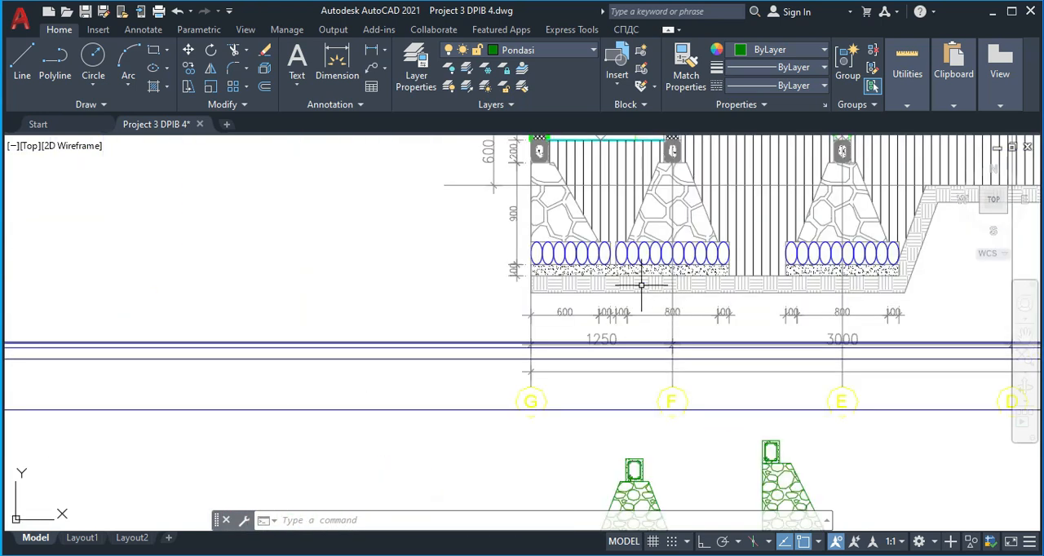
scroll(620, 261, "down", 2)
middle_click_drag(611, 258, 604, 282)
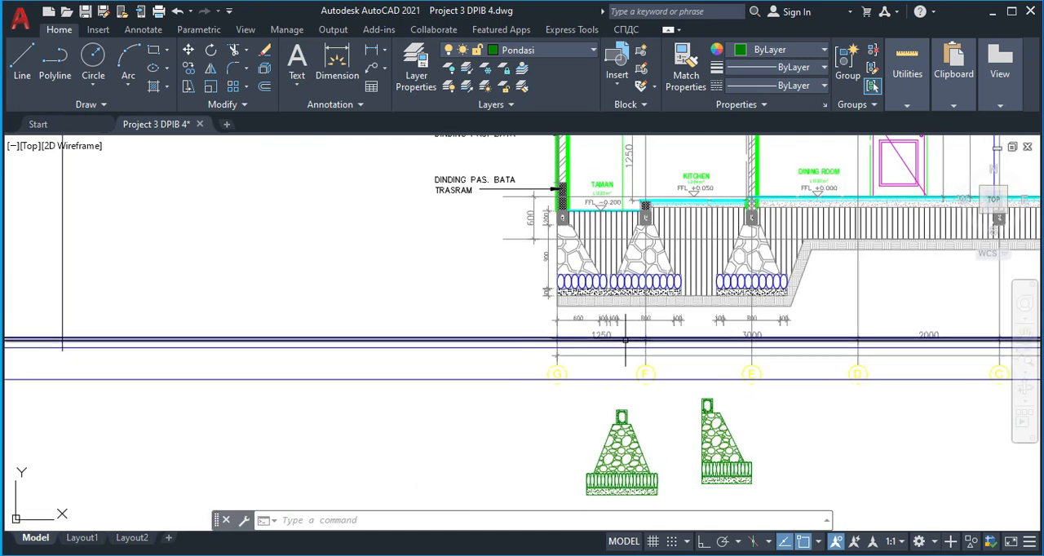
scroll(600, 343, "up", 2)
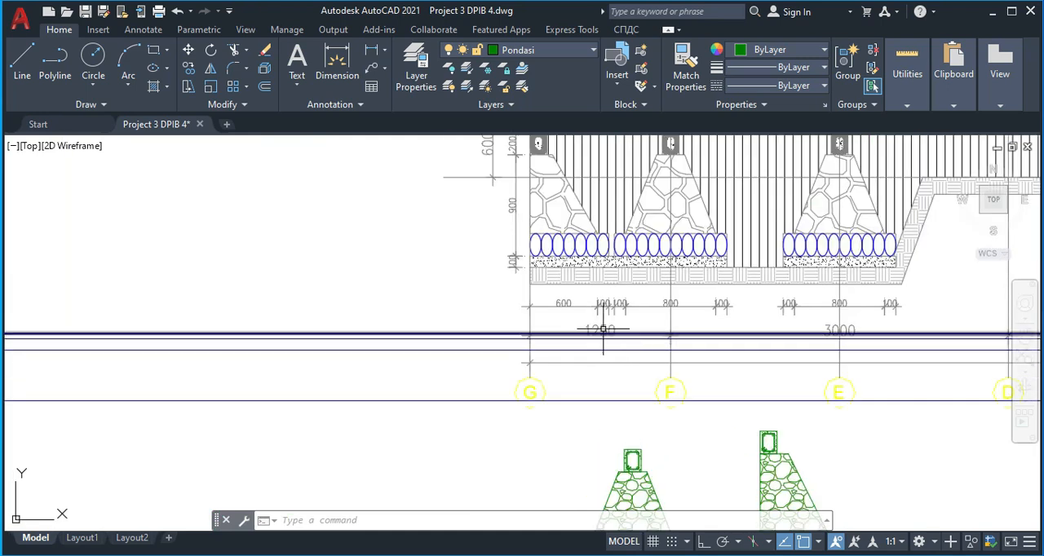
scroll(595, 330, "down", 3)
middle_click_drag(319, 407, 480, 384)
scroll(319, 382, "up", 2)
middle_click_drag(321, 381, 556, 402)
scroll(571, 401, "down", 6)
scroll(292, 393, "up", 4)
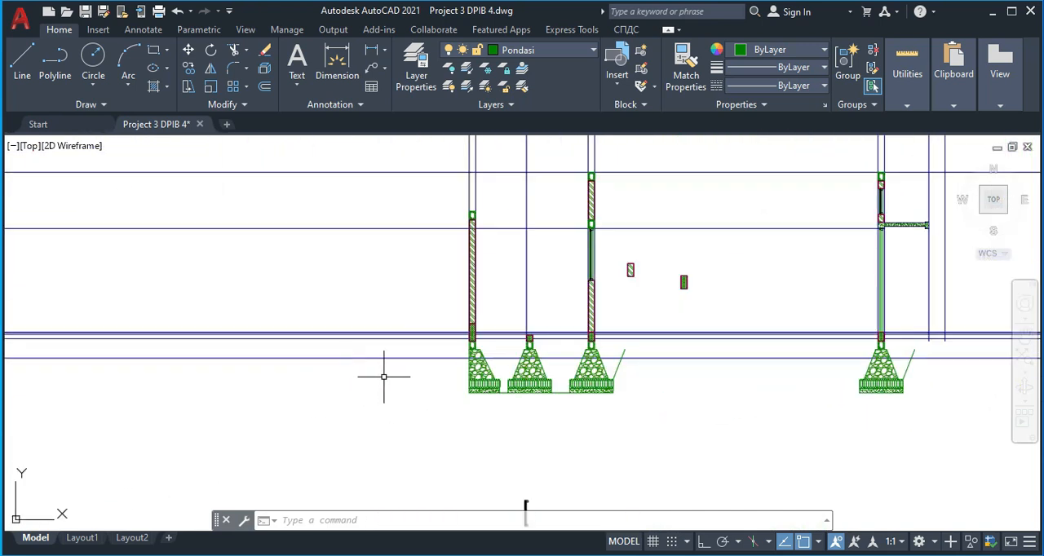
Measure from the first foundation's outer bottom corner to the second foundation's bottom midpoint with a linear dimension, without placing it
key("Return")
scroll(424, 376, "up", 2)
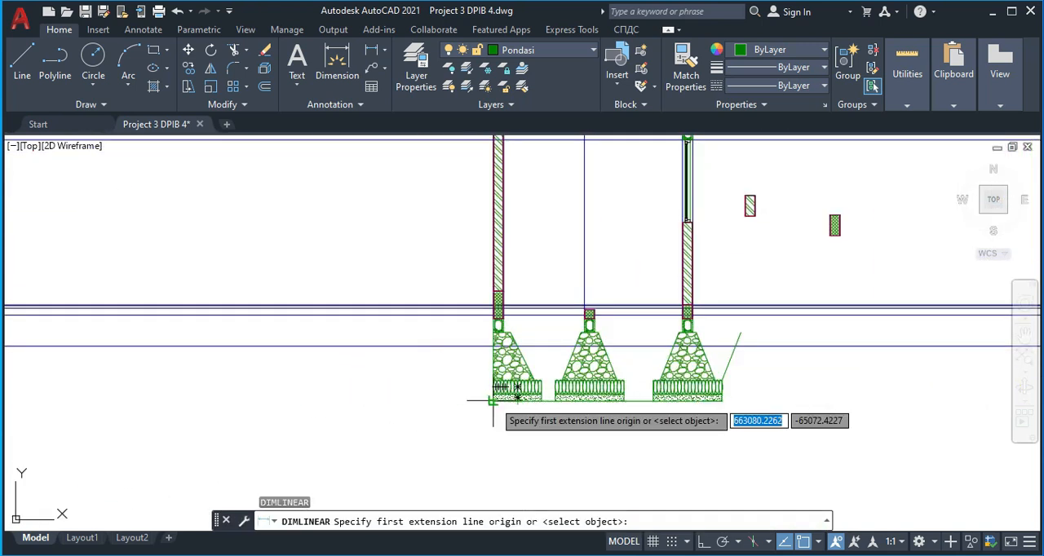
left_click(493, 400)
left_click(587, 399)
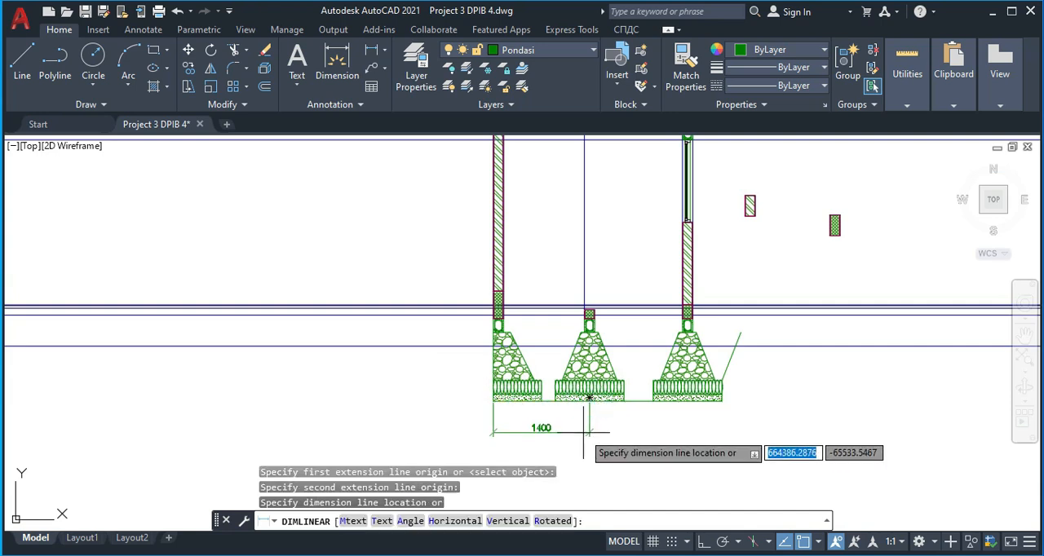
key("Escape")
Check the floor plan's spacing between grid lines G and F against the section's first two foundations
scroll(585, 430, "down", 9)
middle_click_drag(596, 435, 588, 354)
scroll(556, 411, "up", 6)
scroll(626, 400, "up", 2)
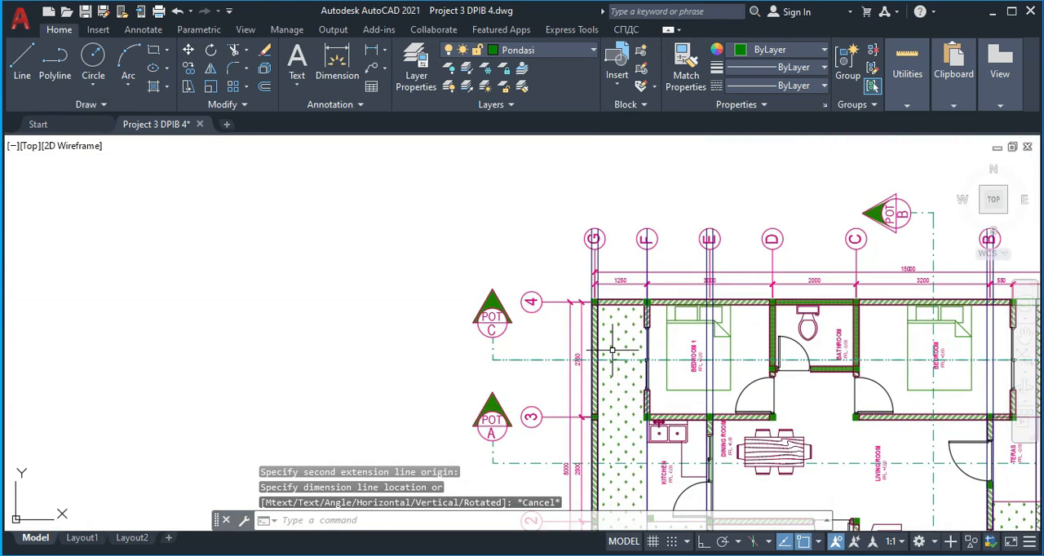
middle_click_drag(619, 371, 577, 395)
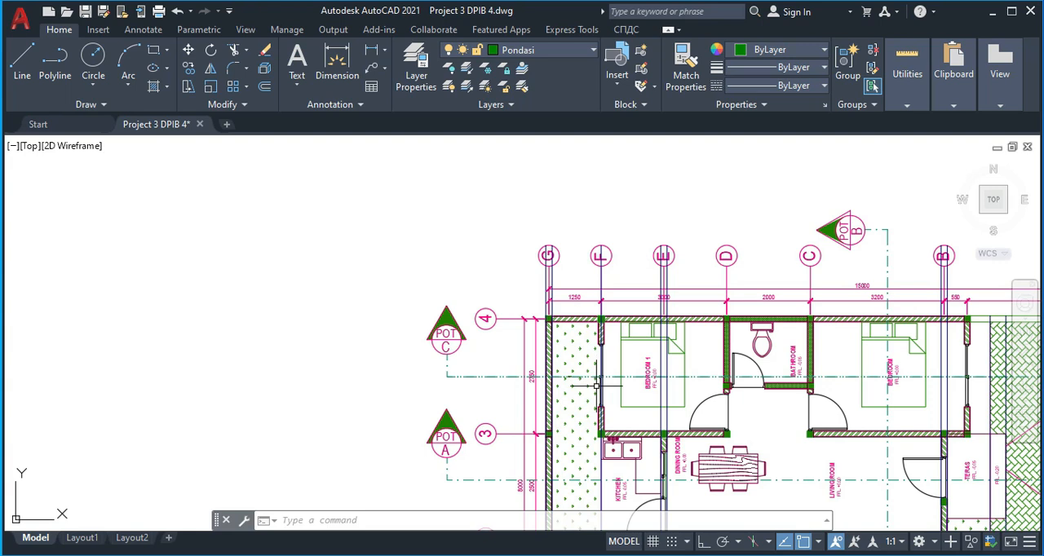
scroll(596, 390, "down", 4)
middle_click_drag(584, 340, 574, 417)
scroll(578, 295, "up", 4)
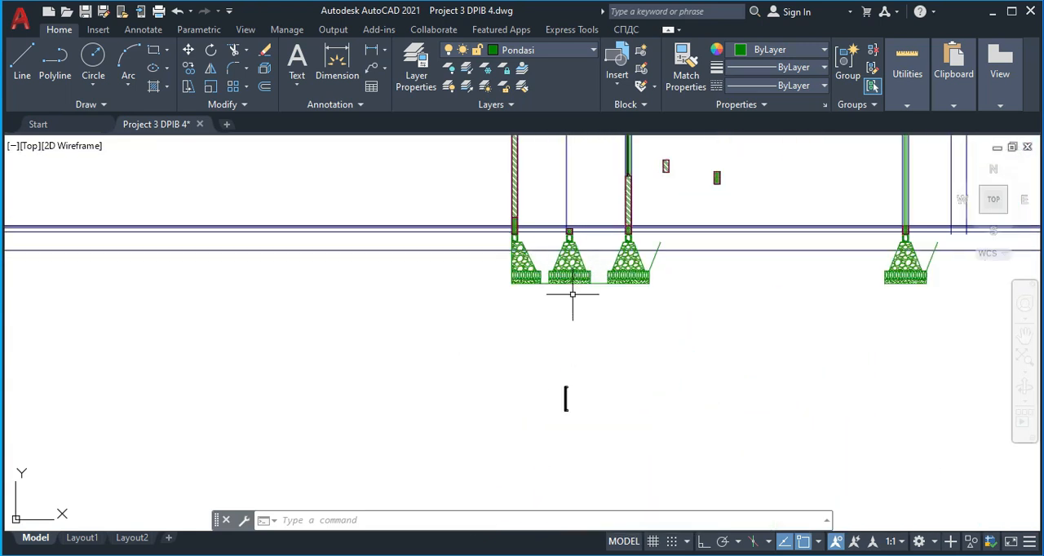
Move the second foundation with its tie beam and brick block so the block's top midpoint meets the vertical guide line above
scroll(554, 238, "up", 4)
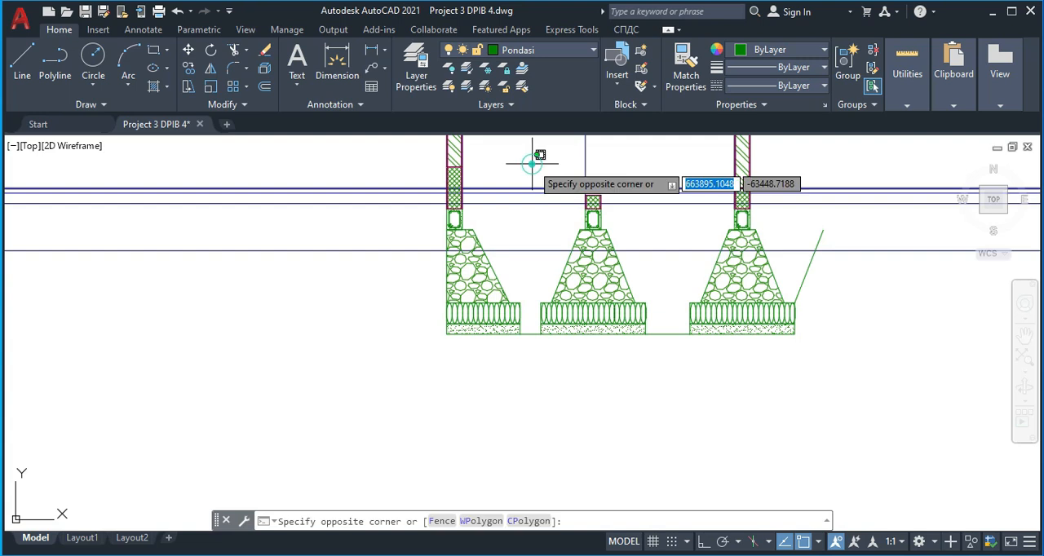
left_click(662, 378)
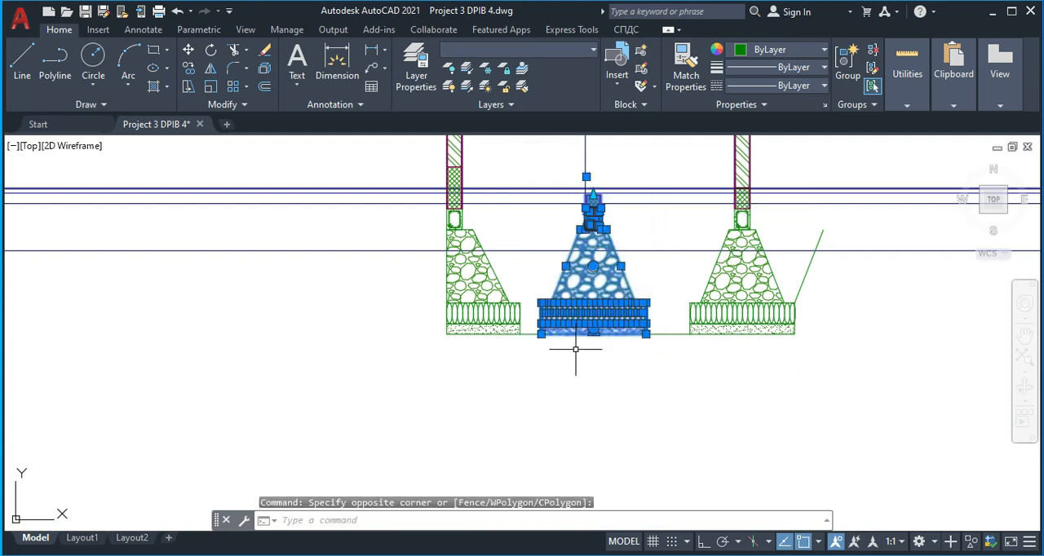
type("m")
key("Return")
scroll(584, 201, "up", 2)
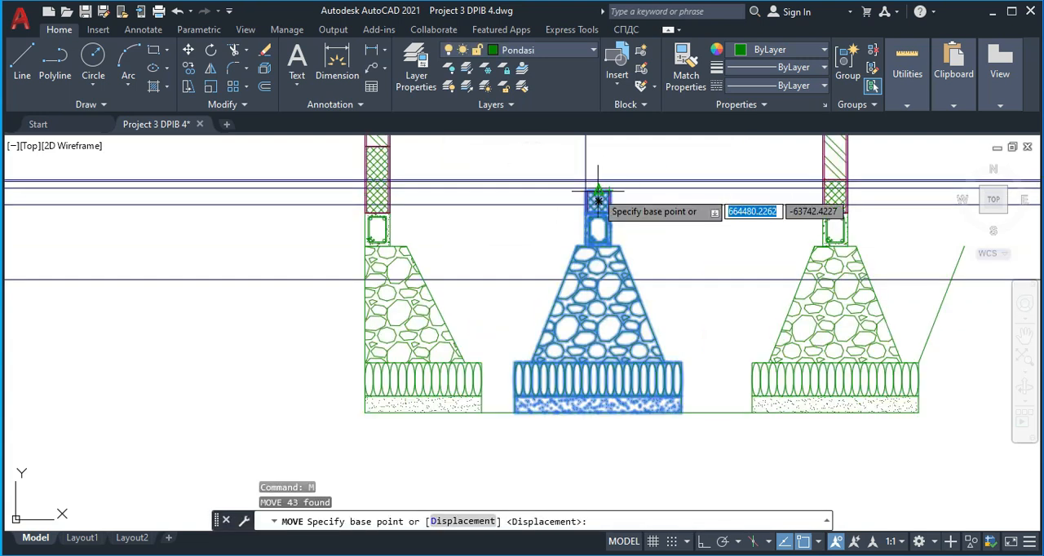
scroll(596, 200, "up", 2)
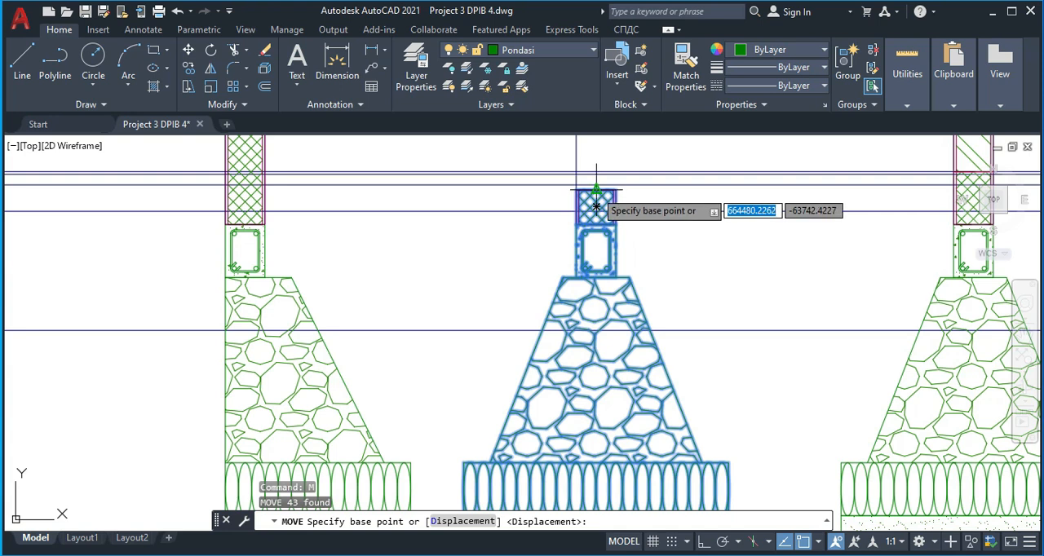
left_click(596, 207)
left_click(575, 193)
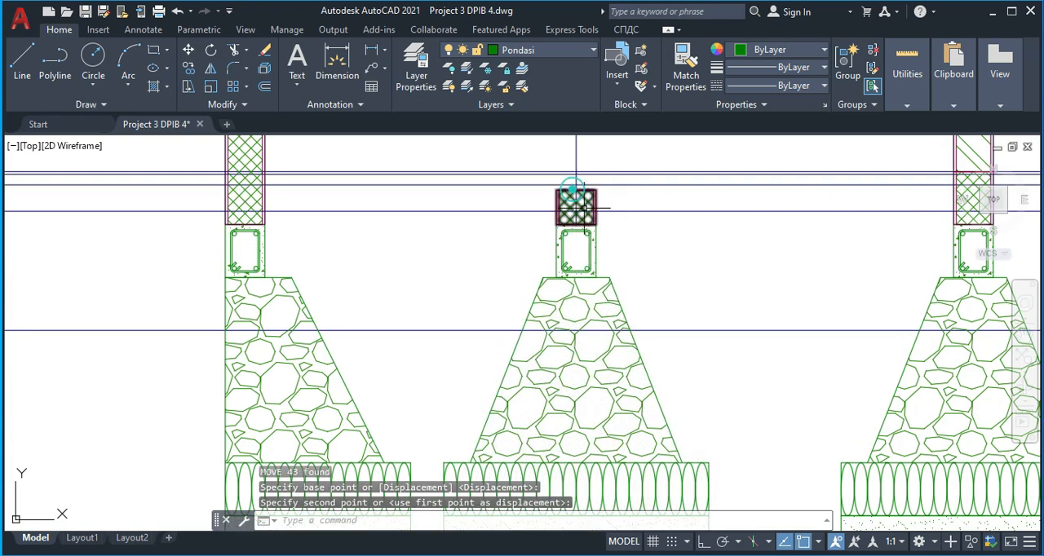
Place a linear dimension beneath the foundations from the first one's outer bottom corner to the second one's bottom midpoint
scroll(576, 192, "down", 4)
scroll(544, 327, "down", 2)
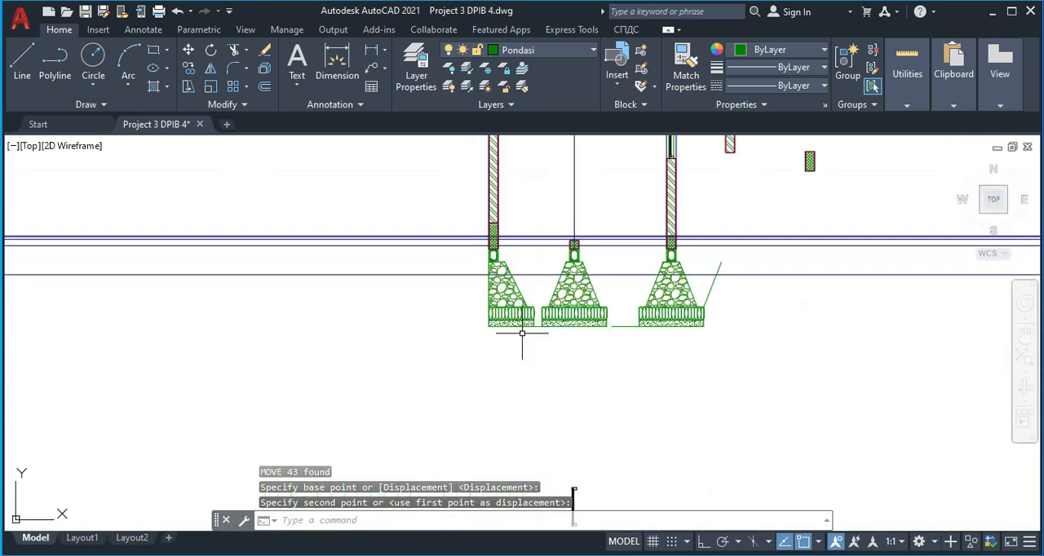
type("dli")
key("Return")
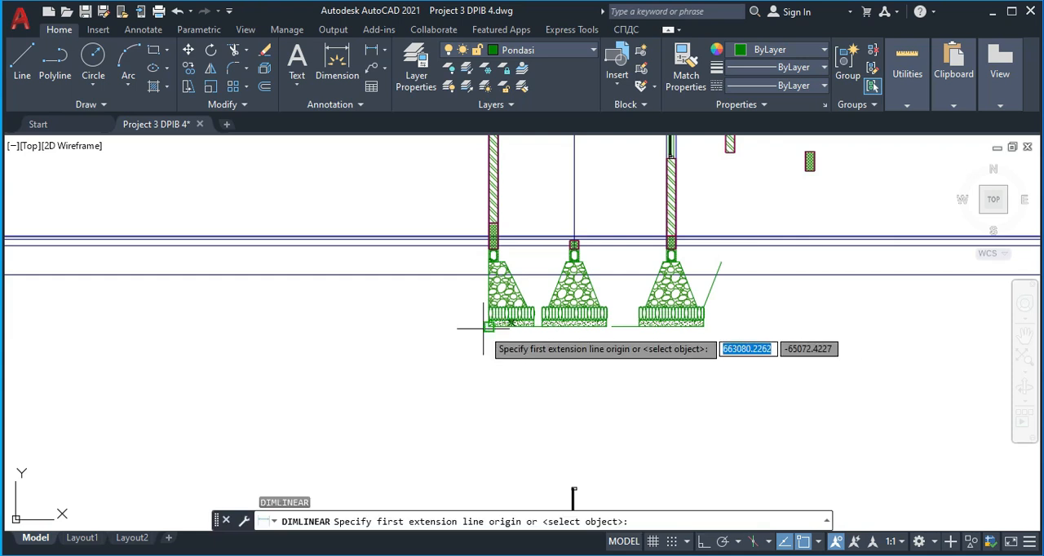
left_click(488, 326)
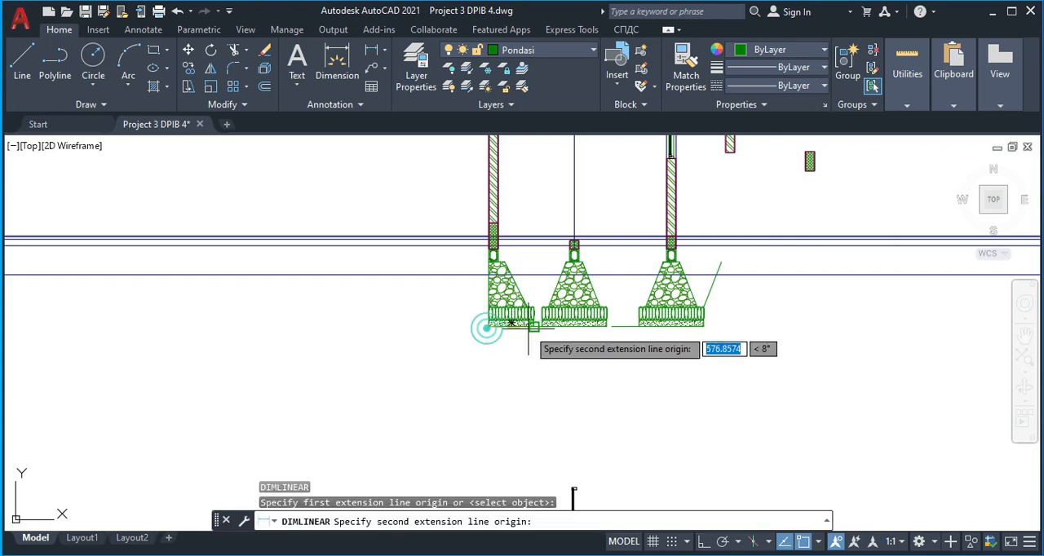
scroll(574, 314, "up", 4)
left_click(570, 315)
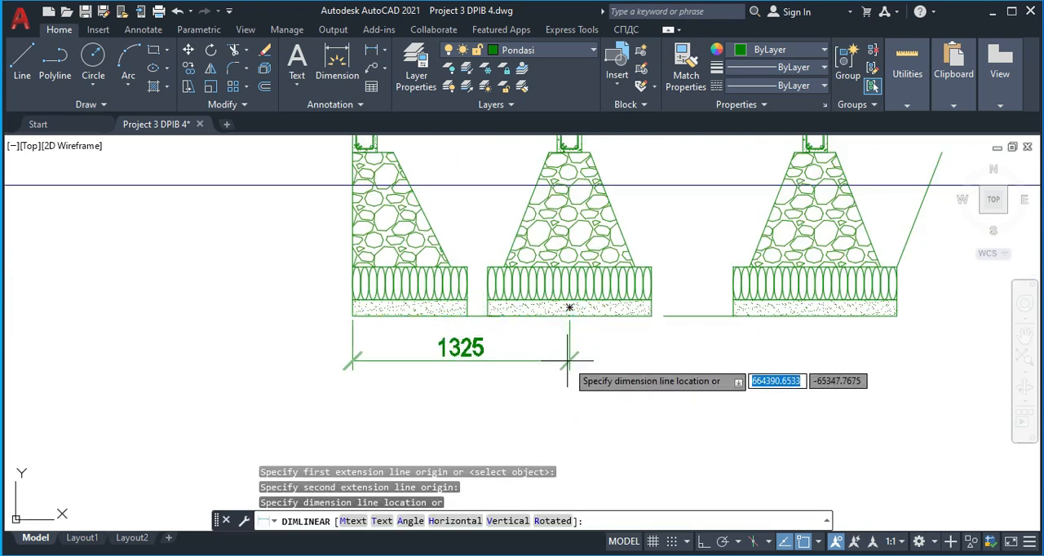
left_click(569, 361)
Draw a vertical construction line through the outer top corner of the floor plan's column at grid G/4
scroll(555, 375, "down", 6)
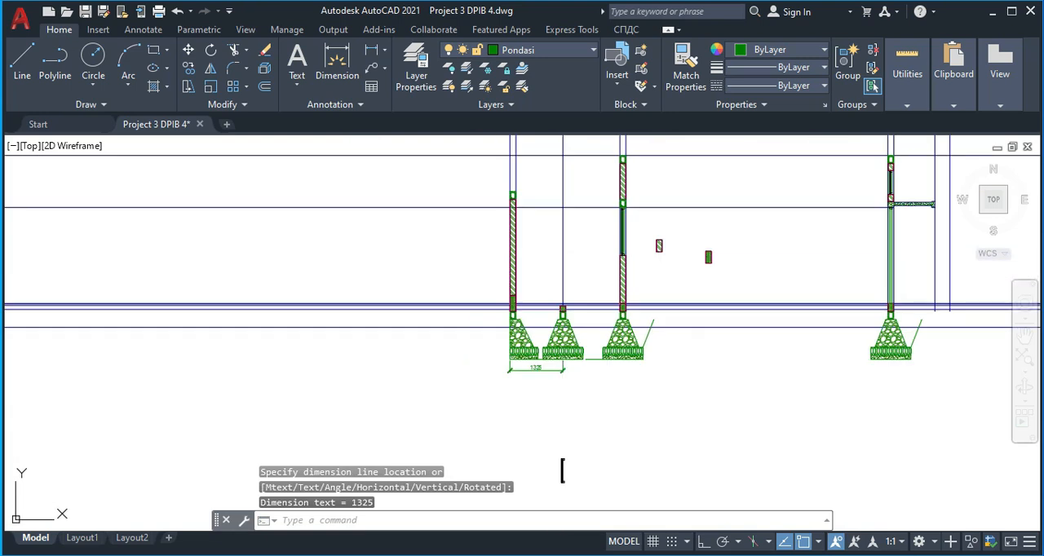
scroll(574, 389, "down", 2)
key("Escape")
mouse_move(584, 406)
middle_mouse_down()
mouse_move(538, 345)
mouse_move(535, 374)
middle_mouse_up()
scroll(526, 351, "down", 3)
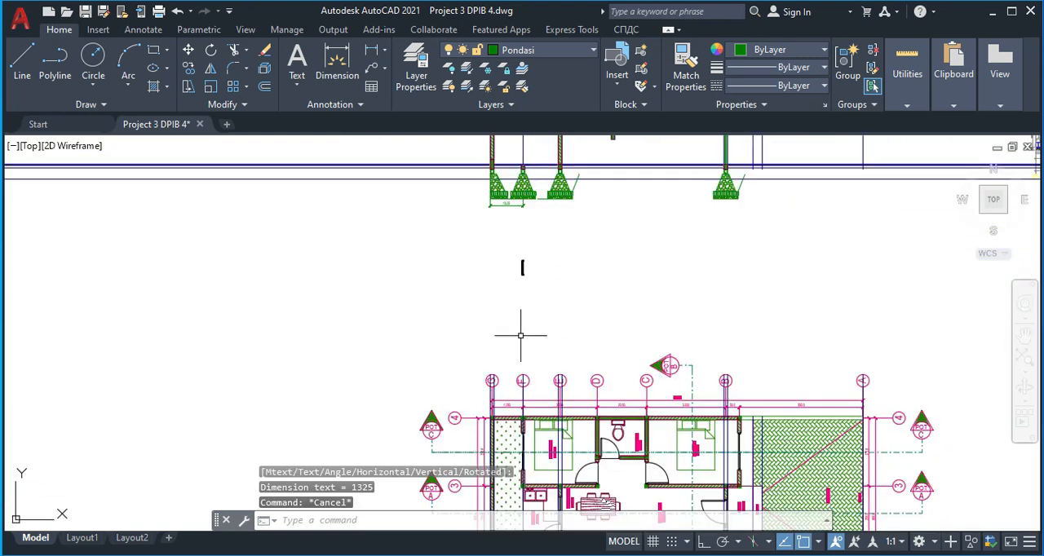
type("xl")
key("Return")
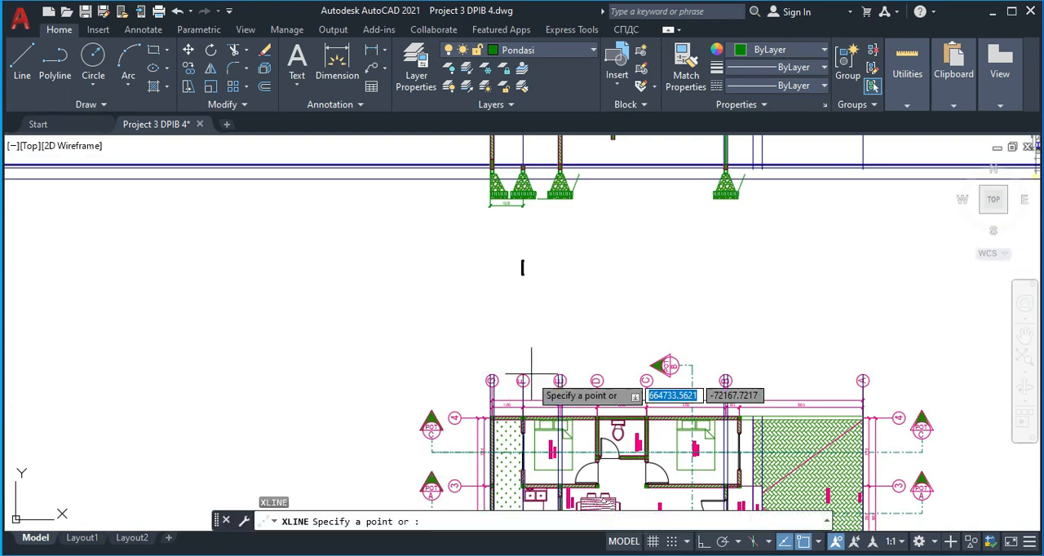
scroll(489, 342, "up", 4)
scroll(492, 322, "up", 3)
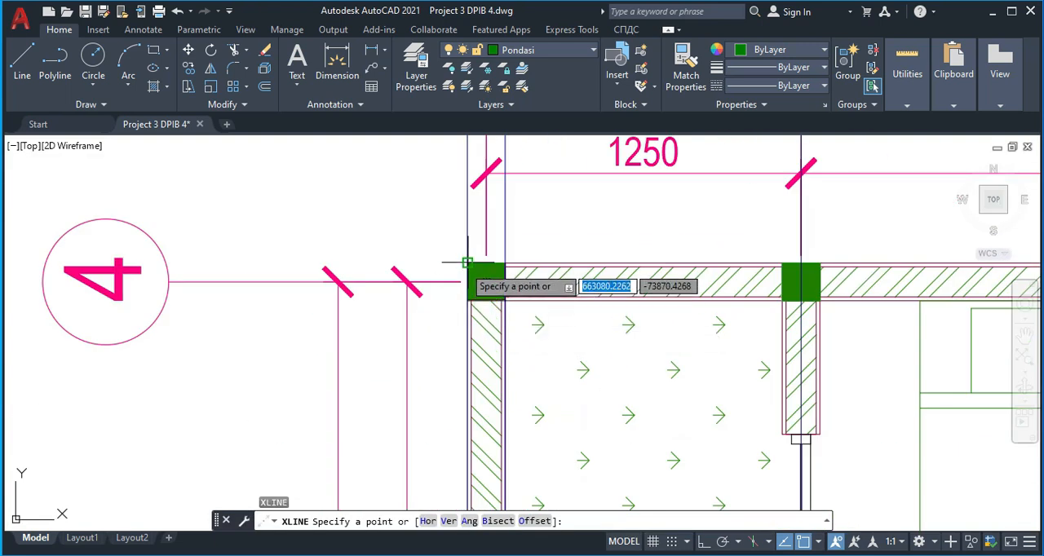
left_click(465, 263)
left_click(467, 219)
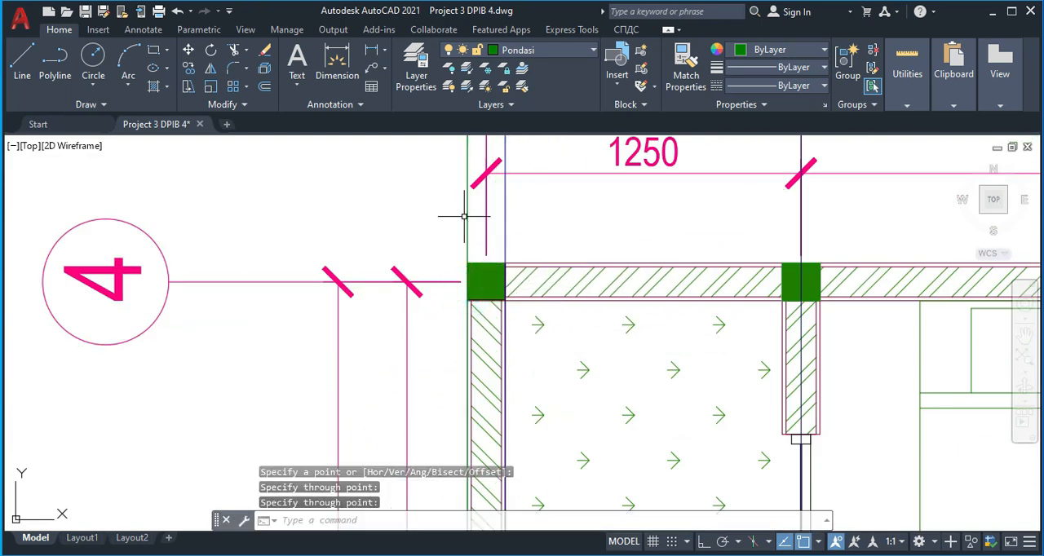
Copy the construction line to the inner edge of the grid G column and both edges of the grid F column
key("Return")
type("co")
key("Return")
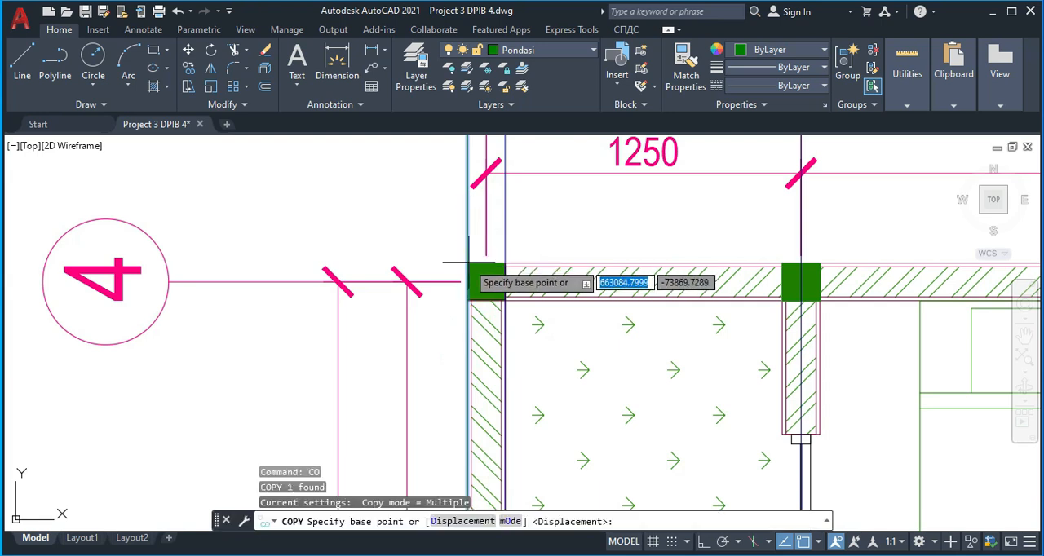
left_click(468, 262)
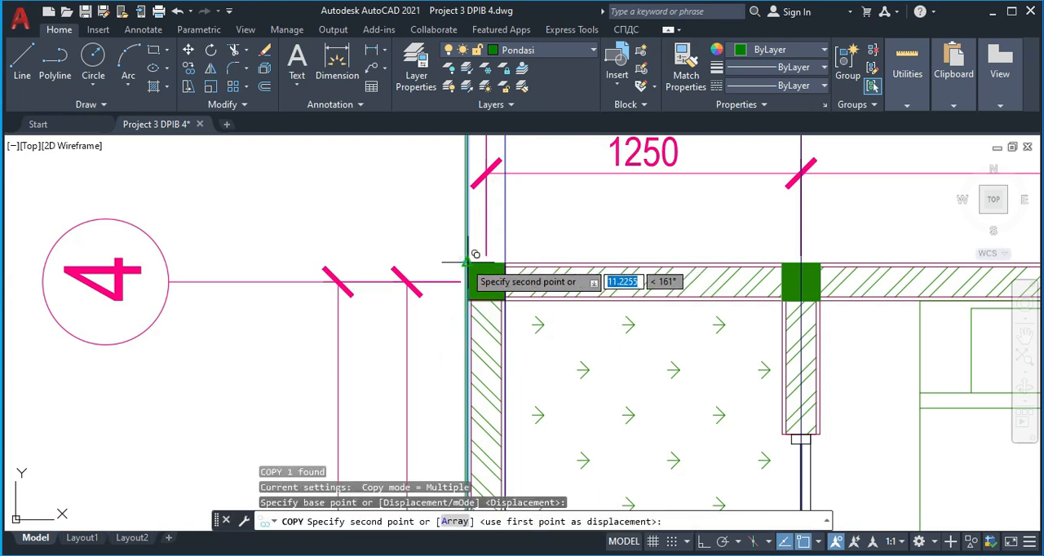
left_click(783, 263)
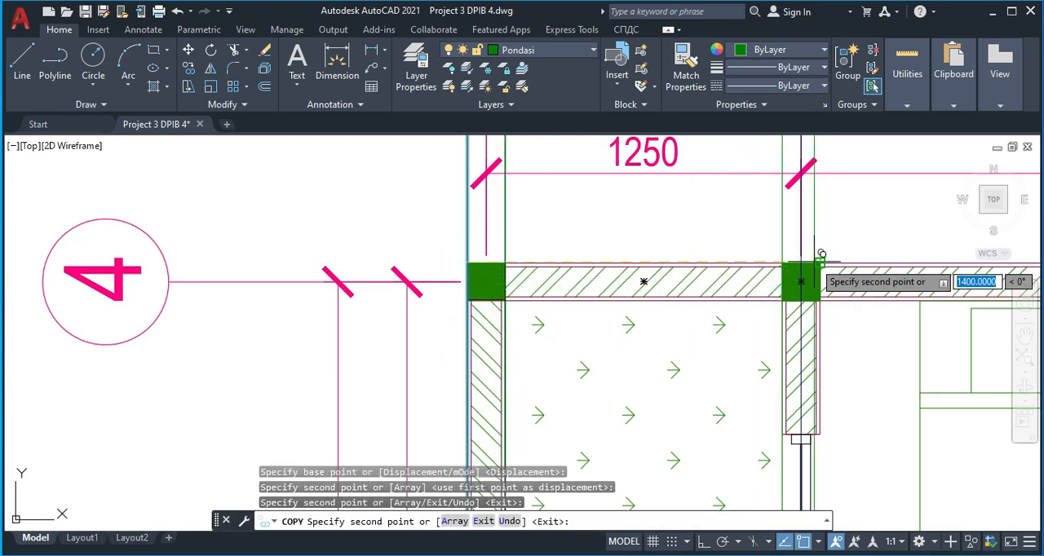
left_click(817, 262)
Compare the copied column-edge construction lines with the tie beams of the section's first two foundations
scroll(699, 295, "down", 5)
middle_click_drag(687, 260, 621, 445)
middle_click_drag(666, 155, 645, 305)
scroll(642, 307, "up", 2)
middle_click_drag(641, 345, 634, 278)
scroll(608, 334, "up", 2)
scroll(606, 333, "up", 2)
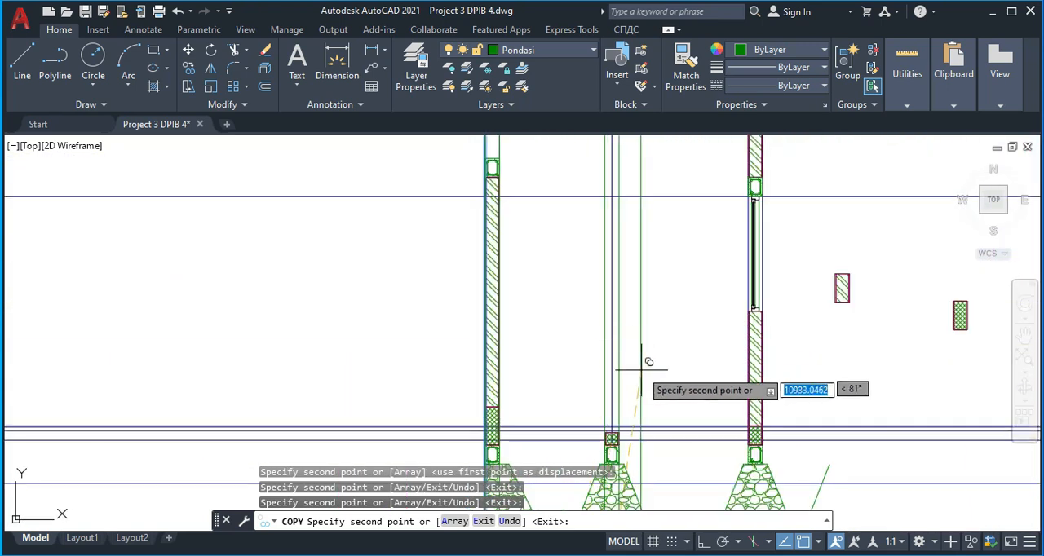
middle_click_drag(647, 361, 647, 275)
middle_click_drag(664, 345, 635, 291)
scroll(632, 334, "up", 2)
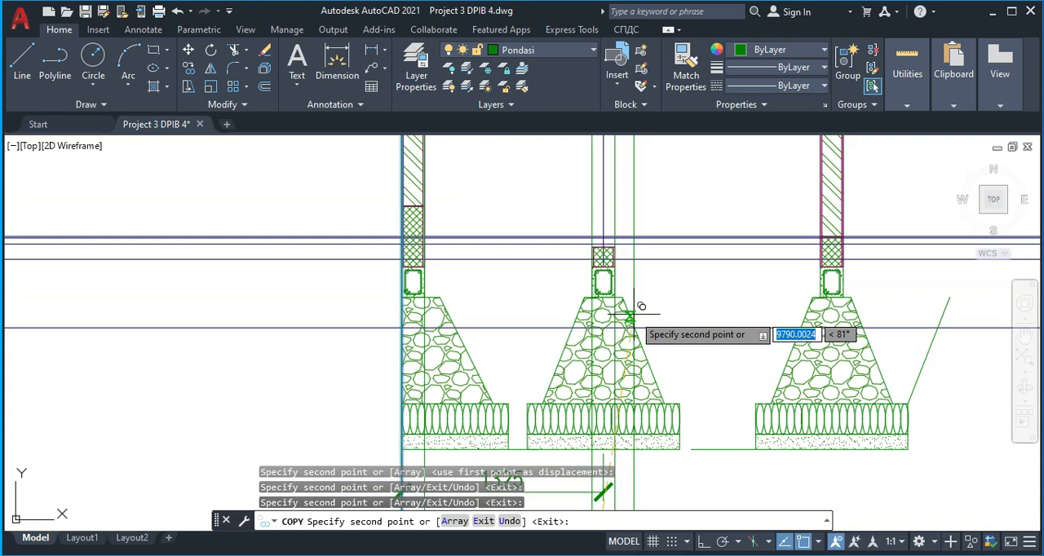
key("Escape")
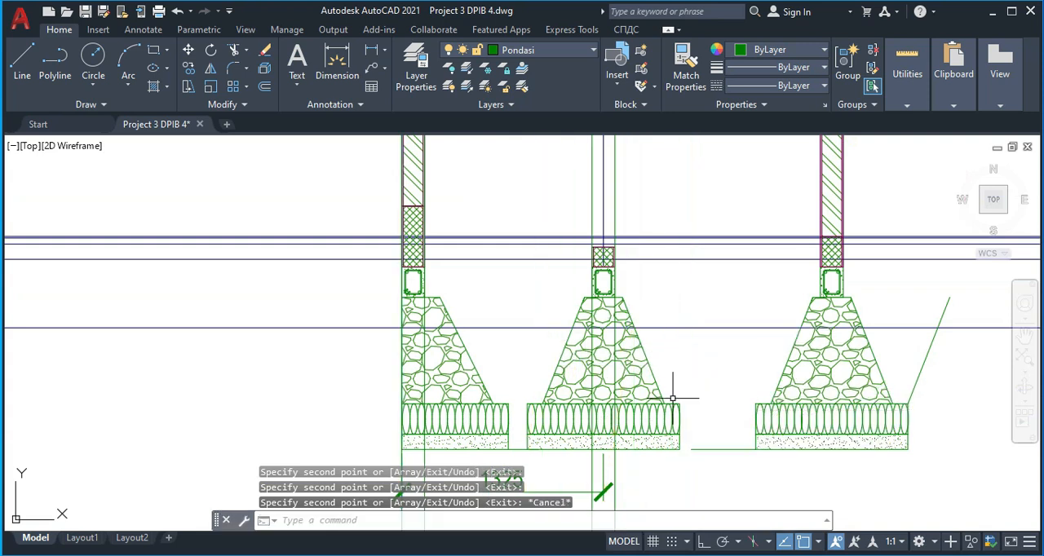
Measure between the top-edge midpoints of the grid G and F columns in the floor plan with a linear dimension, without placing it
middle_click_drag(671, 419, 686, 278)
scroll(692, 282, "down", 4)
middle_click_drag(693, 343, 695, 238)
middle_click_drag(703, 416, 705, 290)
middle_click_drag(683, 461, 662, 339)
middle_click_drag(626, 457, 634, 381)
scroll(633, 389, "up", 3)
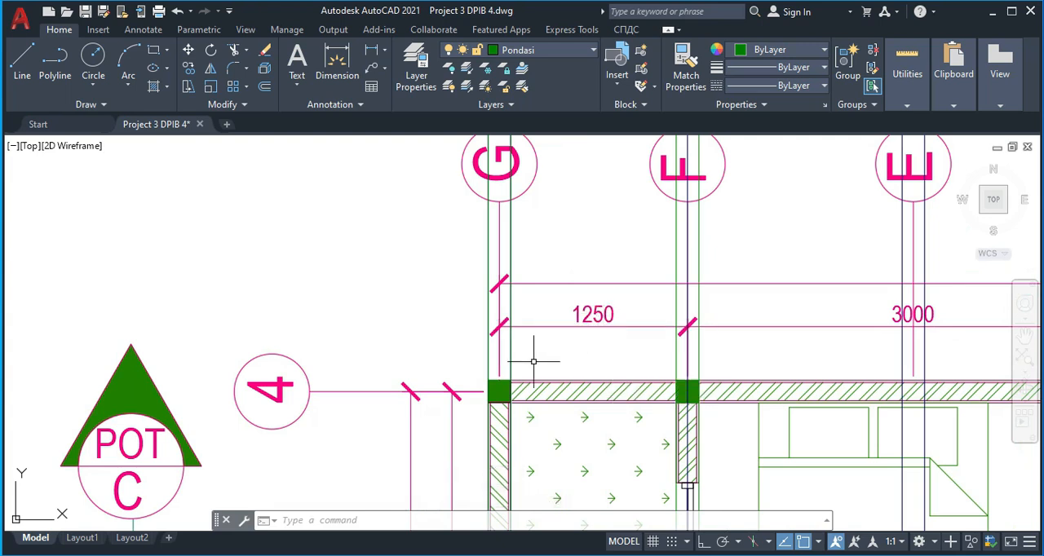
key("Return")
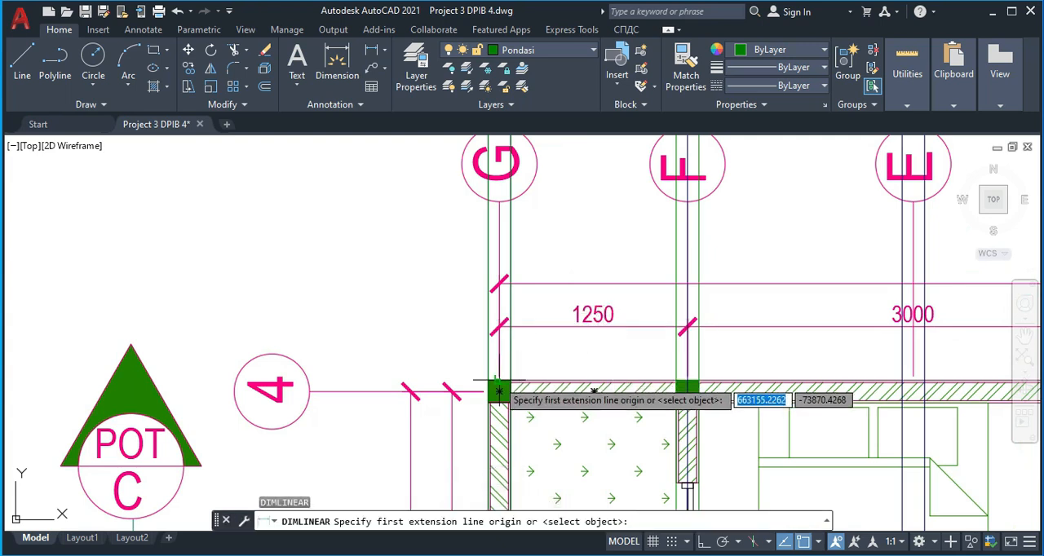
left_click(496, 380)
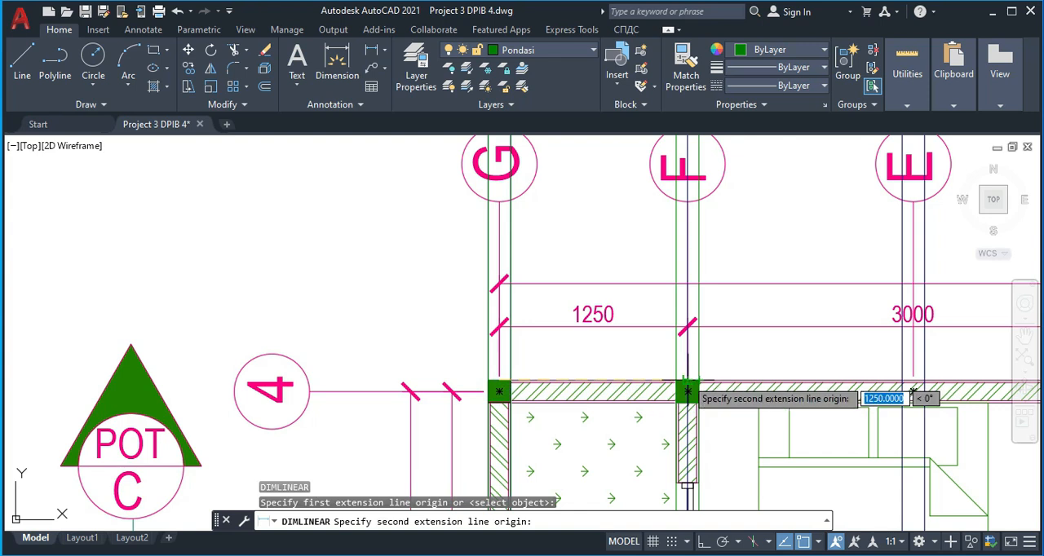
left_click(687, 380)
key("Escape")
Measure from the inner construction line at the first foundation's base to the second foundation's bottom midpoint, without placing a dimension
scroll(643, 365, "down", 6)
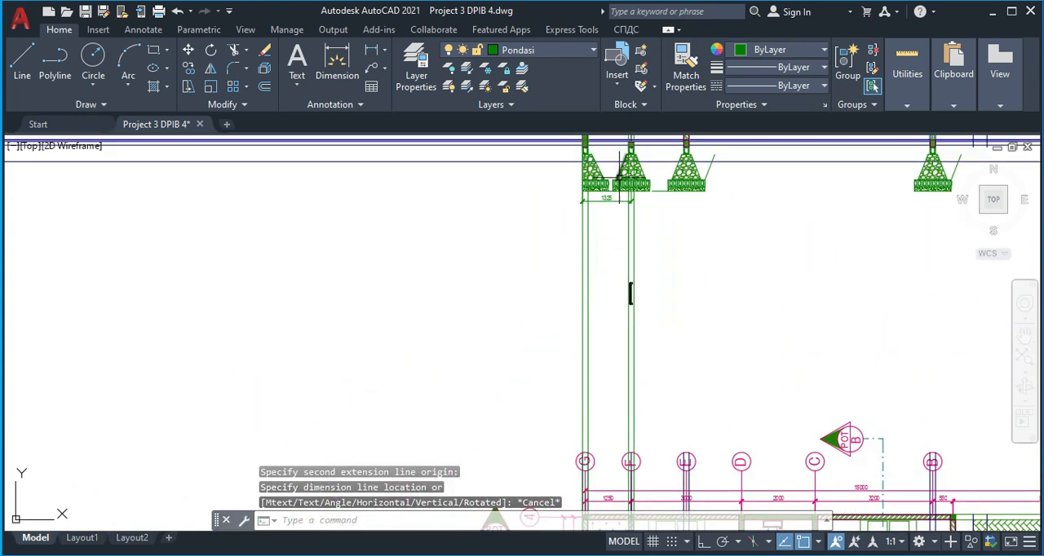
middle_click_drag(620, 177, 573, 275)
scroll(573, 275, "up", 4)
middle_click_drag(558, 390, 569, 268)
type("dli")
key("Return")
scroll(506, 393, "up", 2)
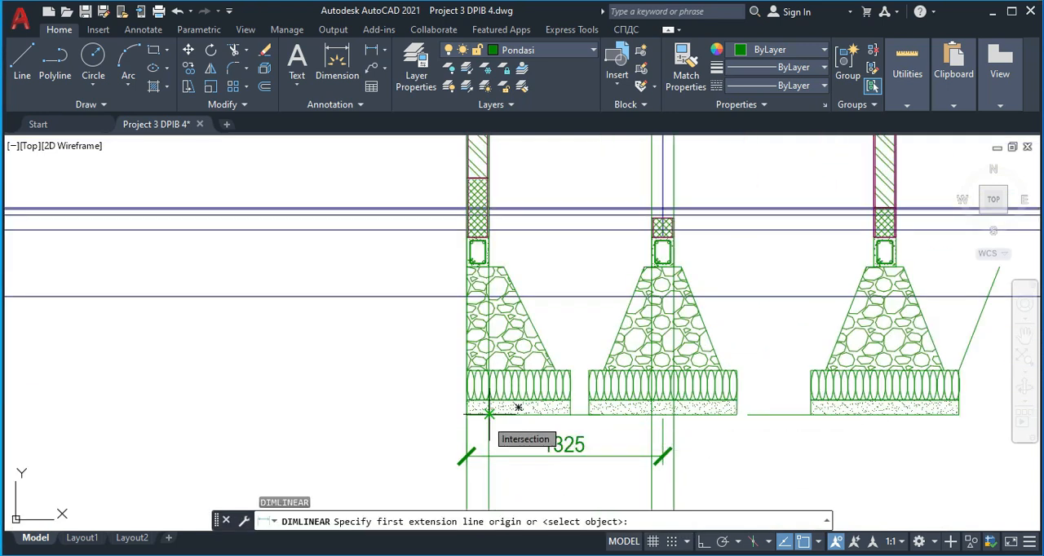
left_click(488, 414)
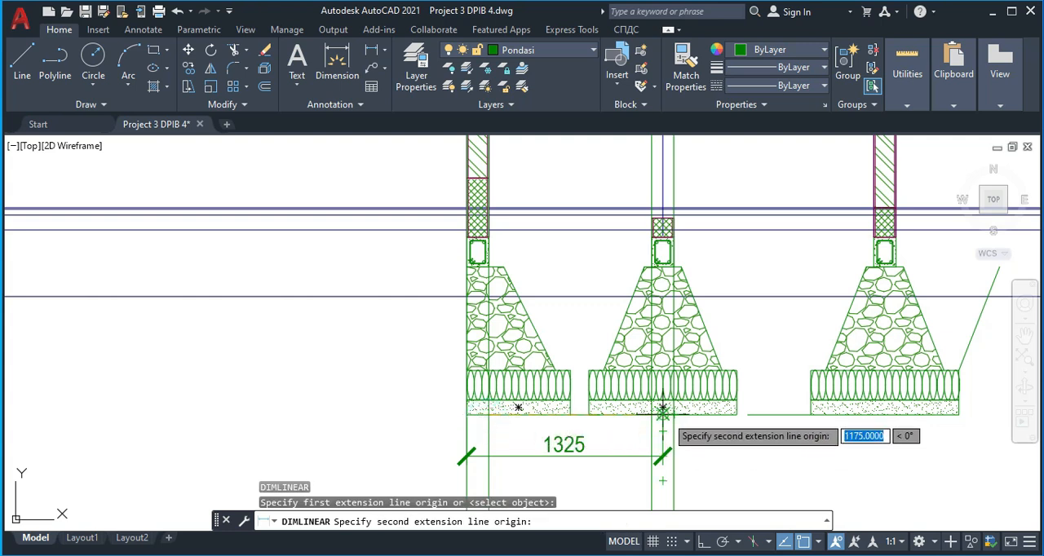
key("Escape")
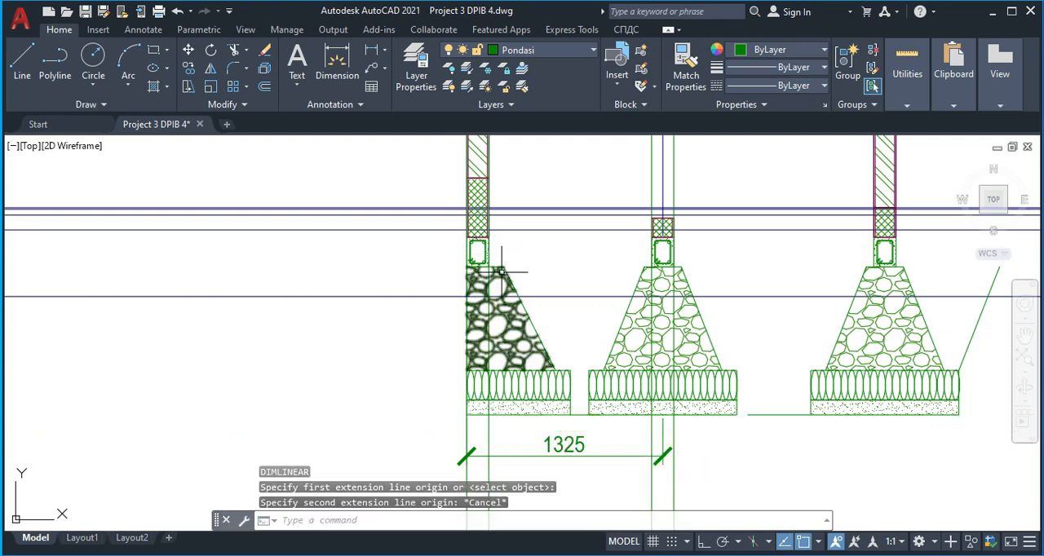
Measure between the bottom midpoints of the first two foundations' tie beams with a linear dimension, without placing it
type("dli")
key("Return")
scroll(517, 276, "up", 4)
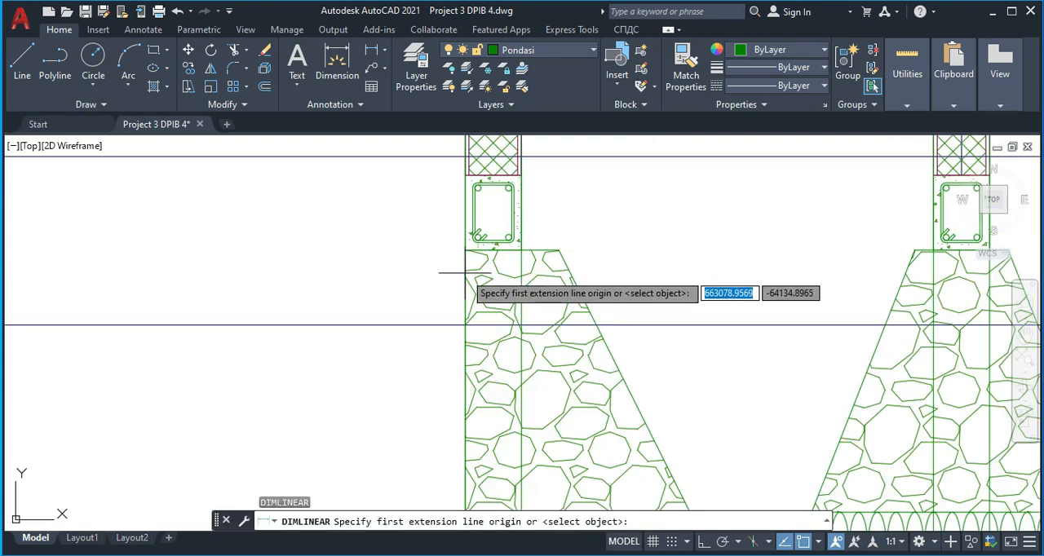
left_click(488, 254)
middle_click_drag(918, 291, 837, 297)
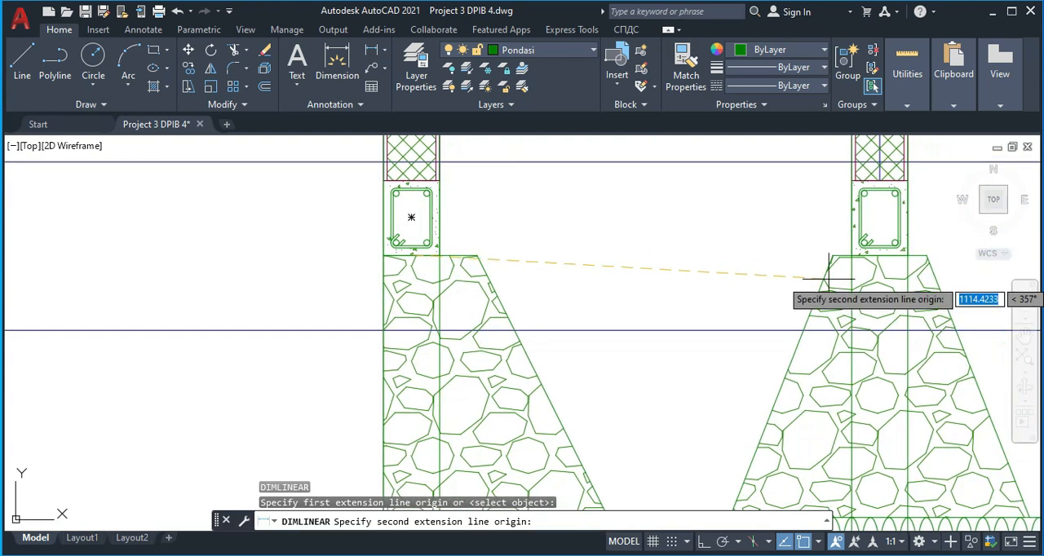
left_click(879, 255)
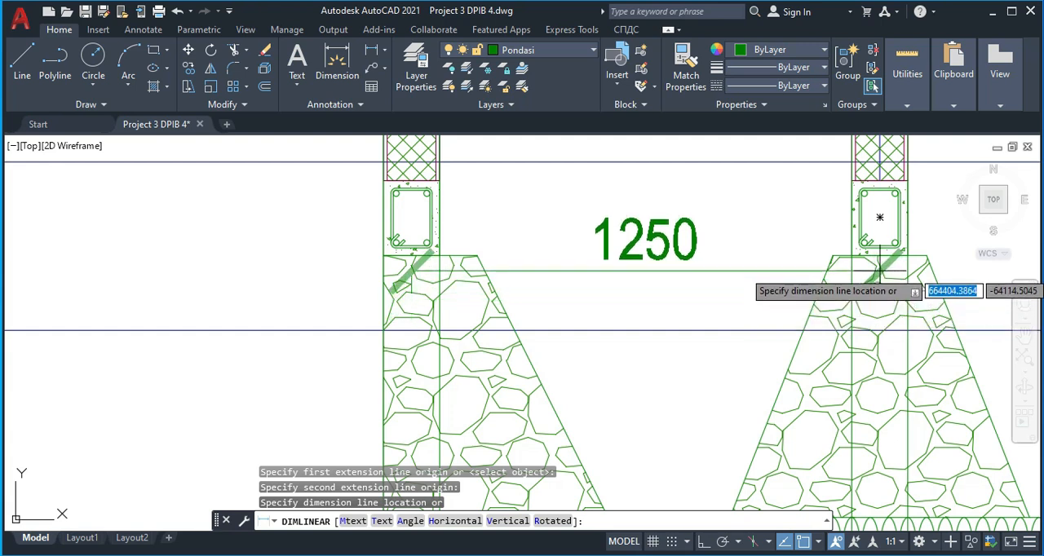
key("Escape")
Delete the four vertical construction lines and the linear dimension beneath the first two foundations
scroll(833, 294, "down", 2)
middle_click_drag(786, 333, 664, 237)
scroll(724, 347, "down", 2)
middle_click_drag(730, 356, 726, 285)
left_click(796, 408)
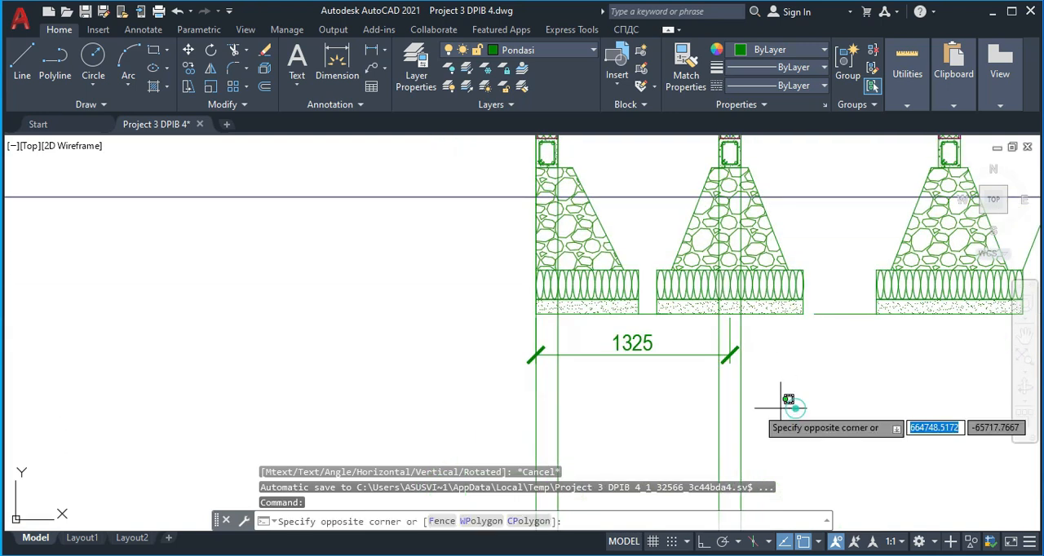
left_click(512, 419)
left_click(640, 353)
left_click(626, 342)
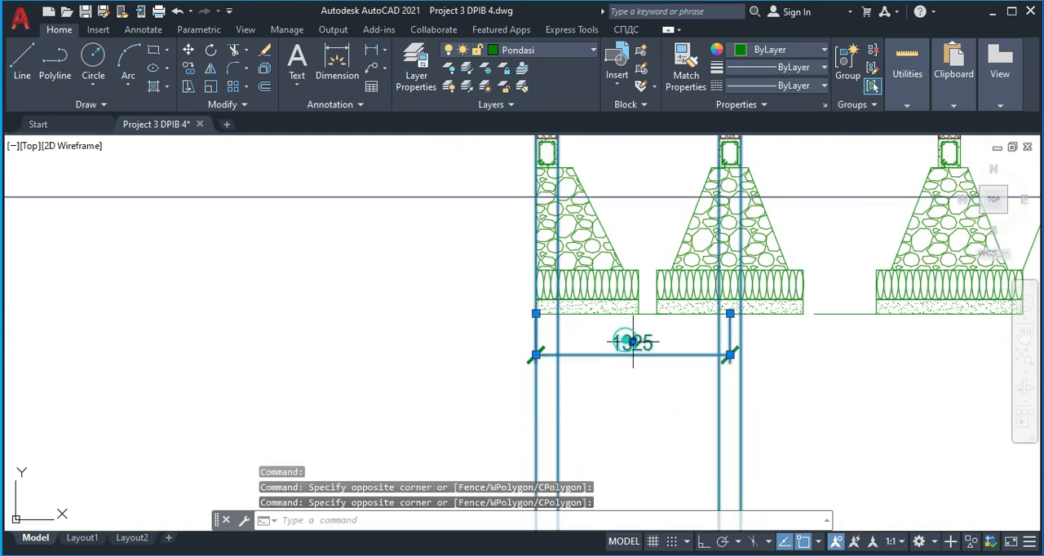
key("Delete")
scroll(645, 367, "down", 1)
scroll(580, 237, "up", 3)
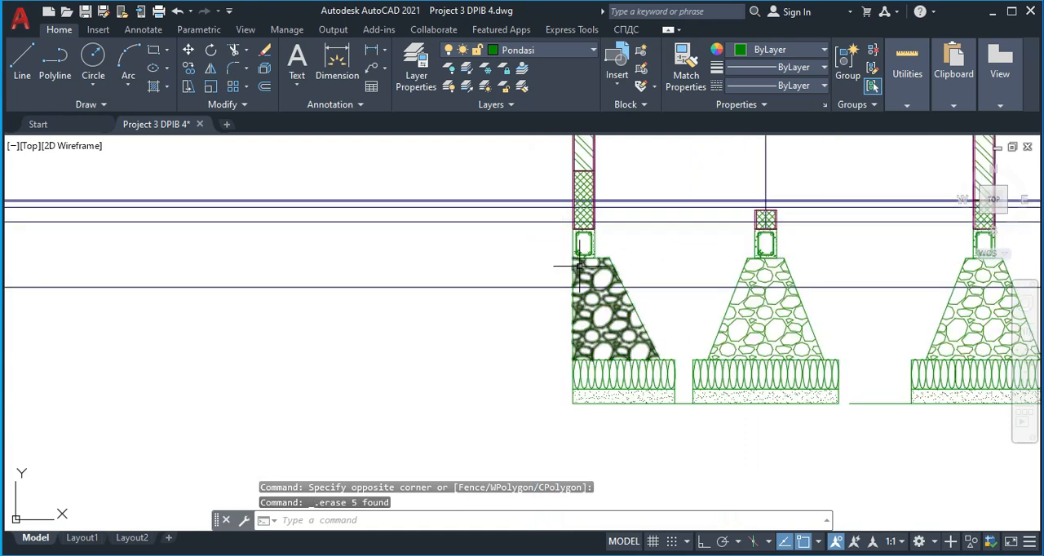
middle_click_drag(782, 276, 592, 286)
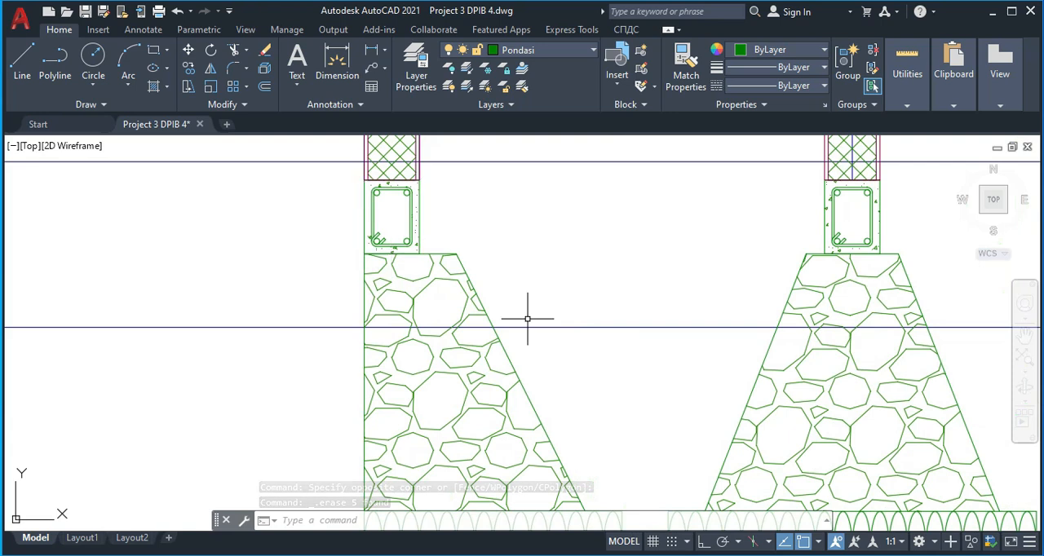
scroll(550, 326, "down", 2)
scroll(427, 436, "down", 2)
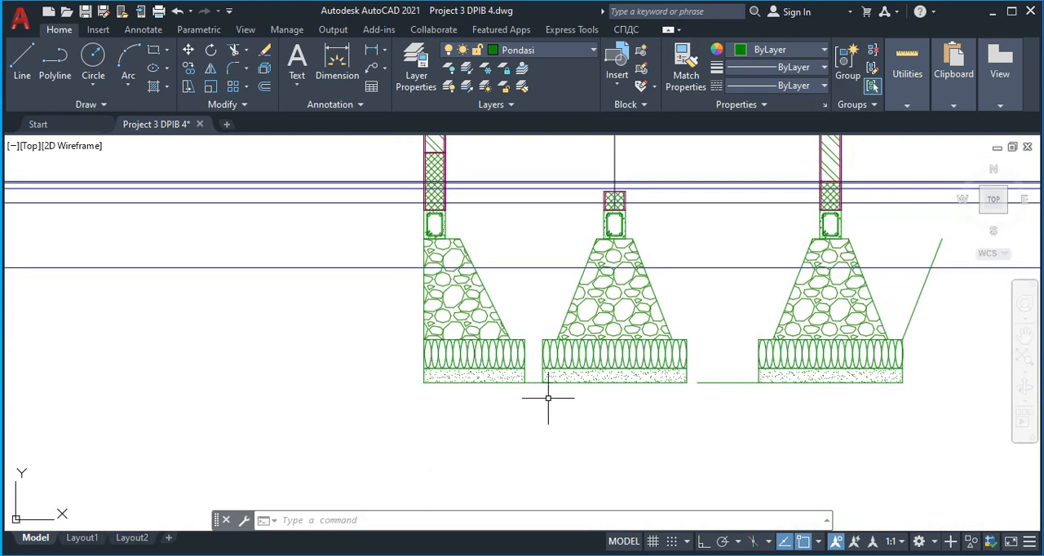
Copy the fourth foundation's right sloping edge to the upper-left corner of its base as the left excavation slope
scroll(548, 398, "down", 3)
scroll(624, 380, "down", 3)
scroll(665, 371, "up", 5)
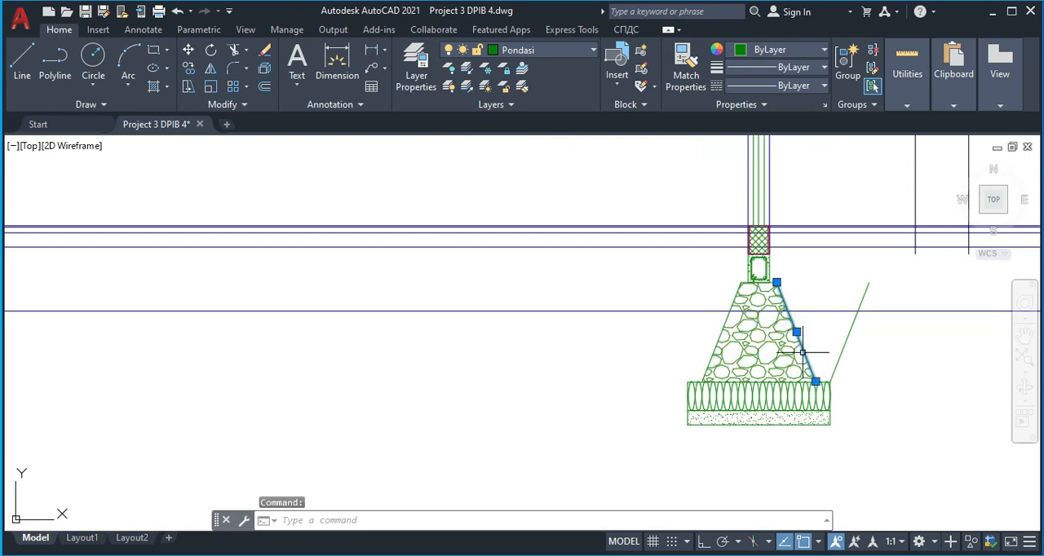
key("Return")
scroll(816, 383, "up", 4)
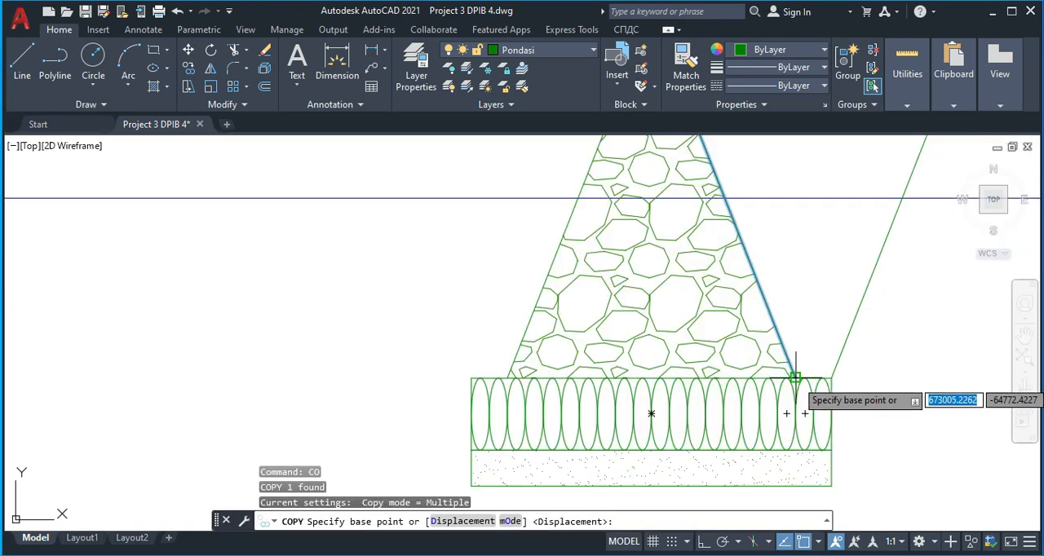
left_click(795, 377)
scroll(473, 371, "down", 6)
middle_click_drag(388, 375, 673, 332)
key("Escape")
Trim the excavation slopes above the horizontal excavation line and trim that line across the fourth foundation's pit
type("tr")
key("Return")
left_click_drag(880, 279, 815, 280)
left_click(718, 288)
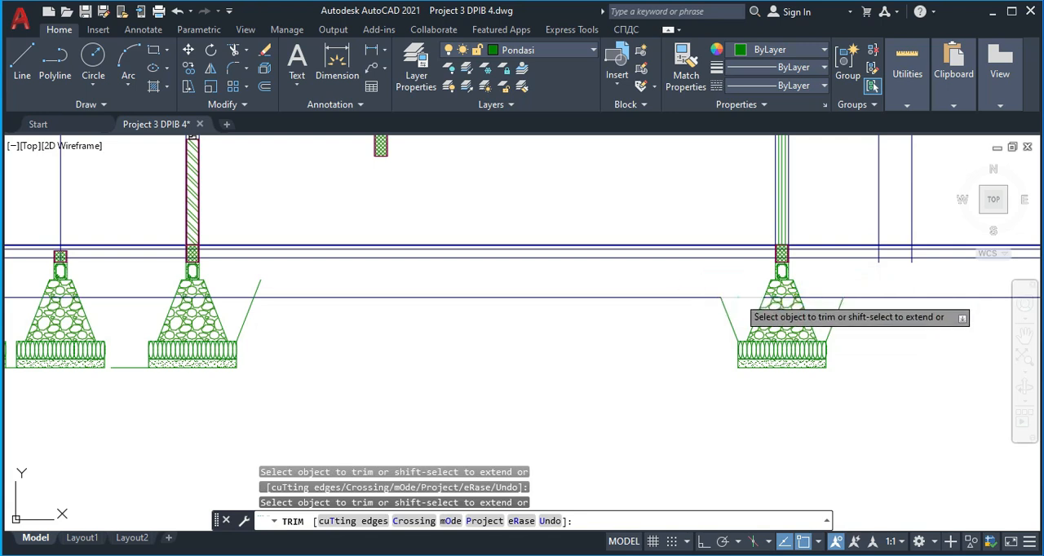
mouse_move(272, 286)
left_mouse_down()
mouse_move(249, 272)
mouse_move(232, 294)
left_mouse_up()
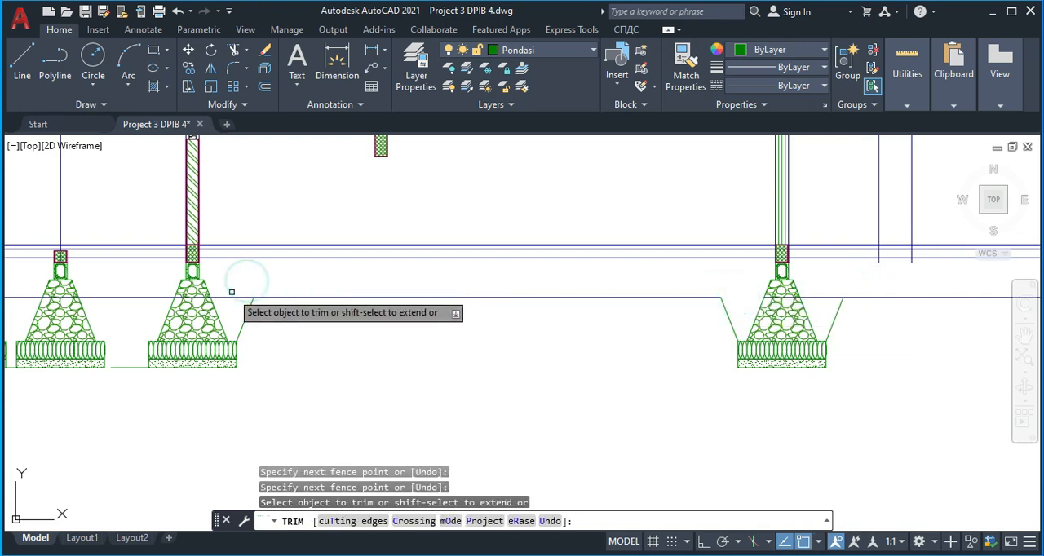
left_click(822, 296)
scroll(550, 310, "down", 2)
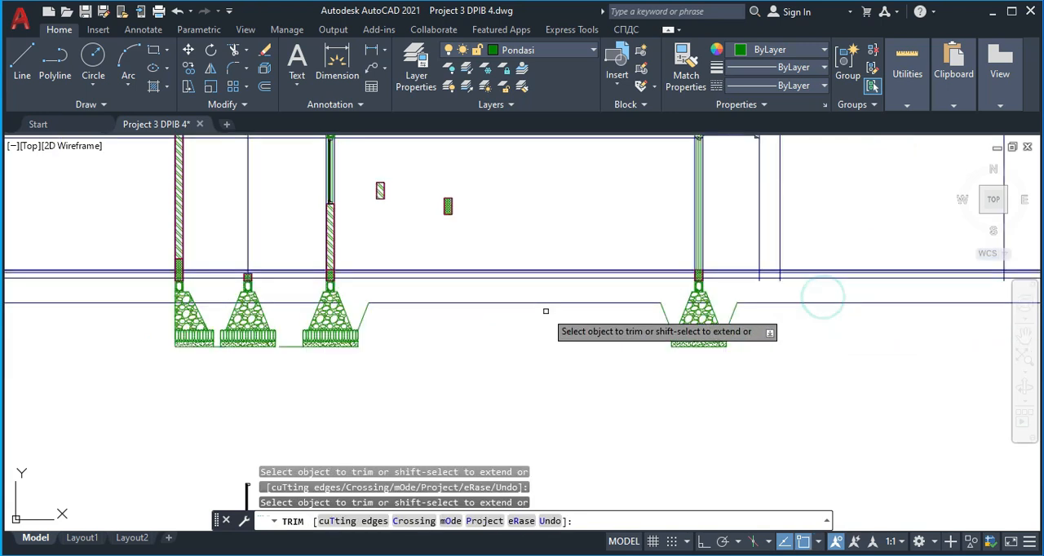
middle_click_drag(434, 306, 662, 314)
key("Escape")
Delete the leftover horizontal excavation line running across the first three foundations
left_click(350, 313)
left_click(344, 301)
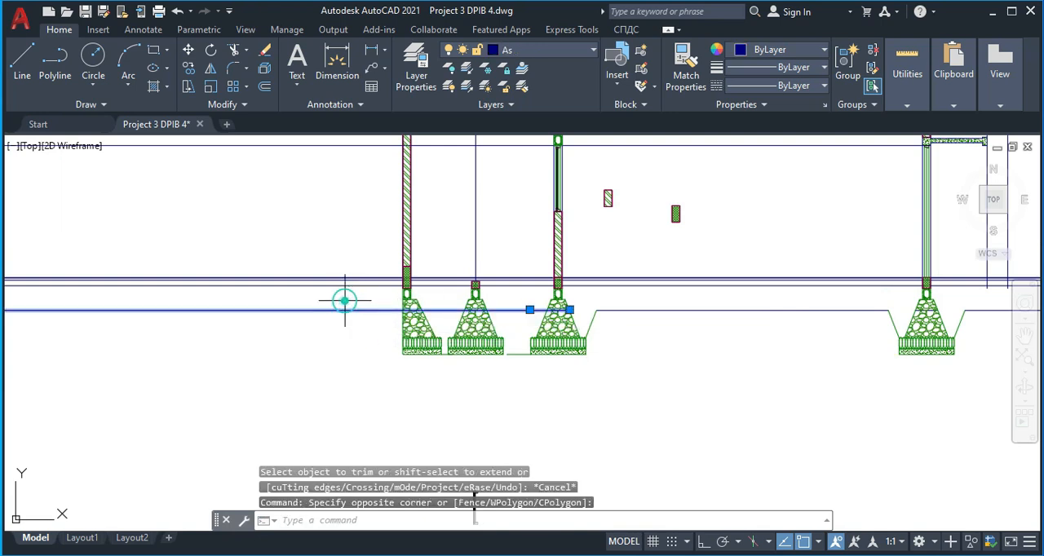
key("Delete")
Extend the bottom excavation line between the second and third foundations to the second foundation's base
scroll(496, 328, "right", 3)
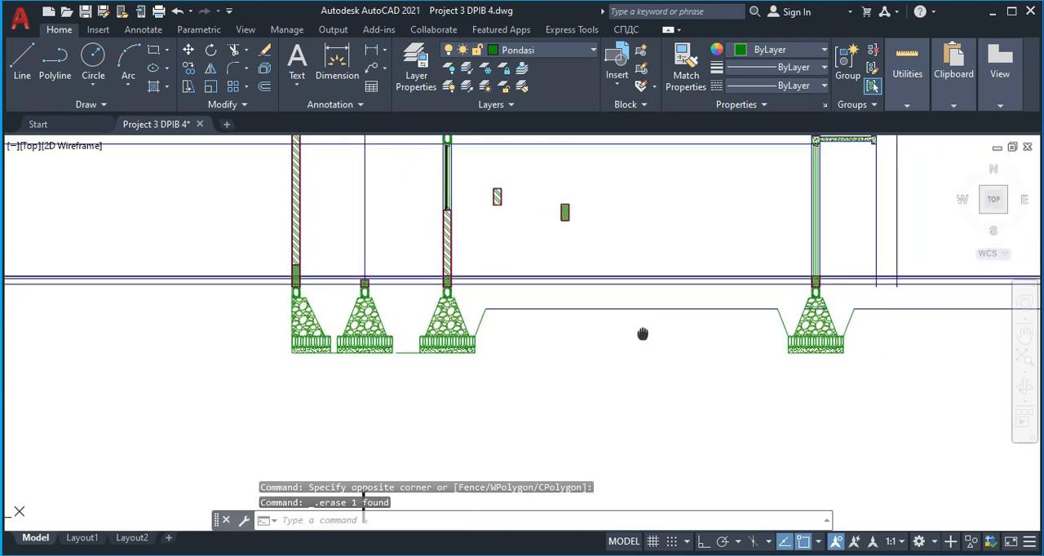
middle_click_drag(904, 322, 882, 326)
scroll(359, 364, "up", 4)
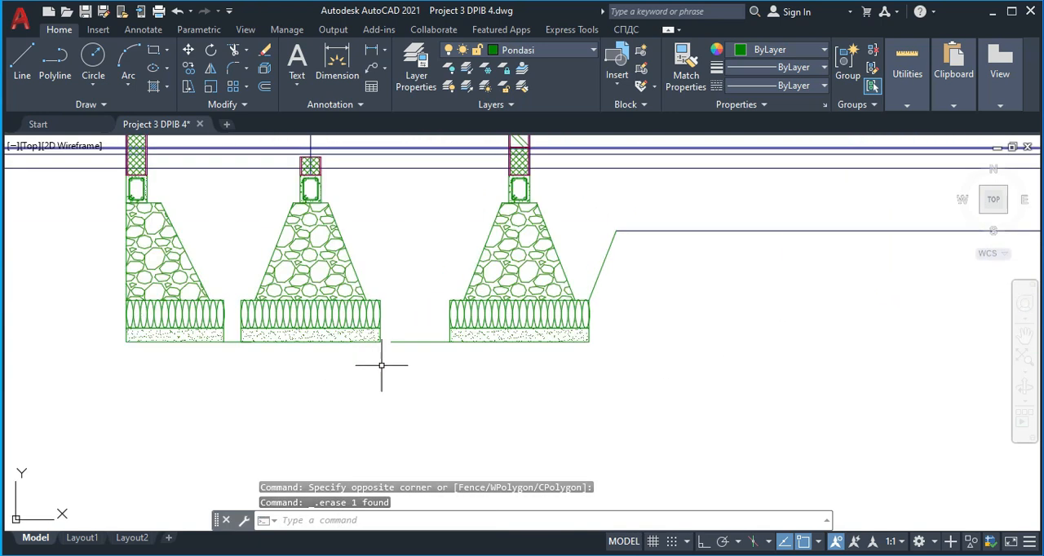
type("E")
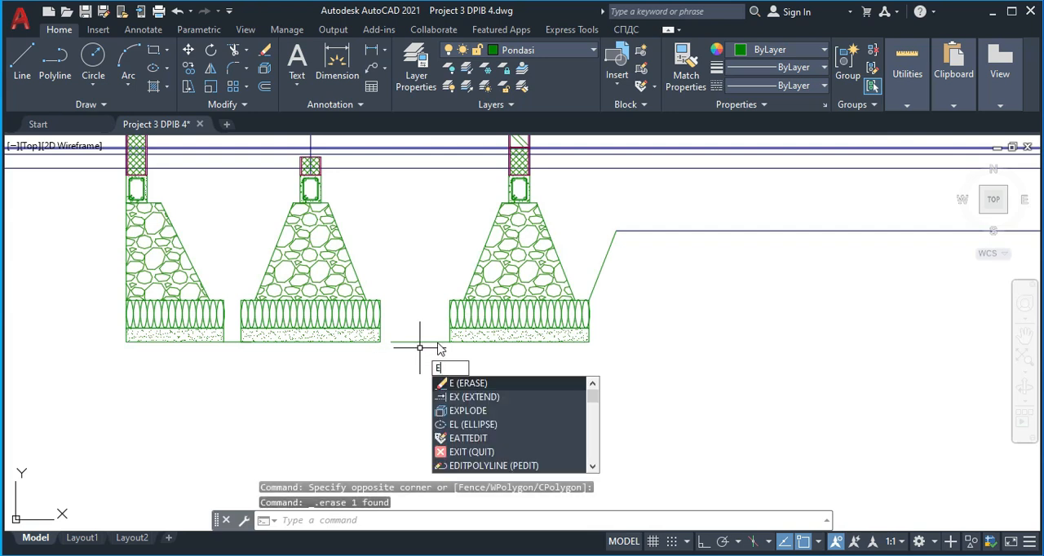
type("X")
key("Return")
mouse_move(419, 347)
left_mouse_down()
mouse_move(420, 310)
mouse_move(415, 327)
left_mouse_up()
key("Escape")
type("ex")
key("Return")
mouse_move(419, 333)
left_mouse_down()
mouse_move(415, 354)
mouse_move(405, 341)
left_mouse_up()
key("Escape")
Trim the second and third floor-layer lines out of both plaster strips at the third foundation's wall base
scroll(408, 384, "down", 2)
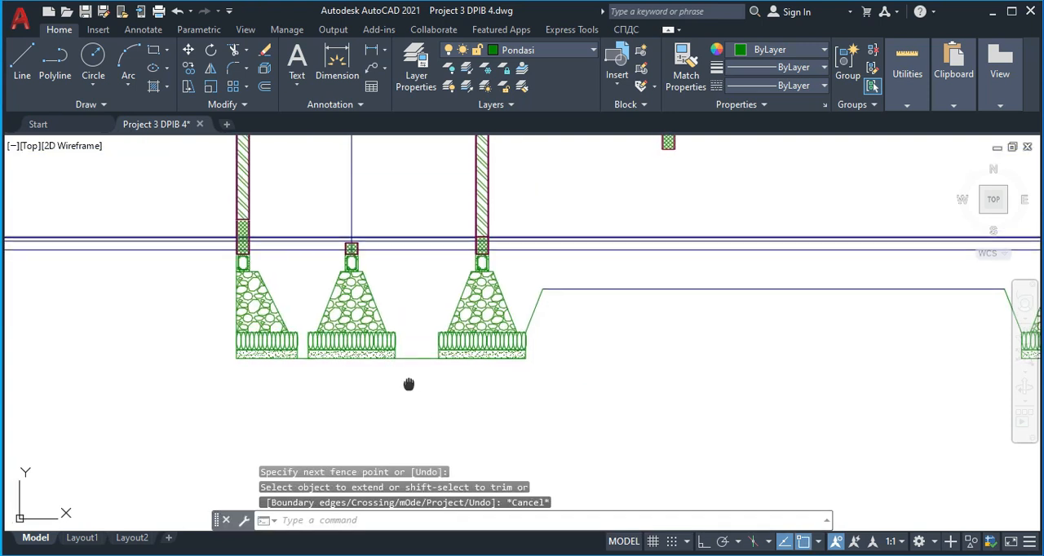
middle_click_drag(418, 293, 384, 315)
scroll(367, 266, "up", 2)
middle_click_drag(588, 263, 512, 264)
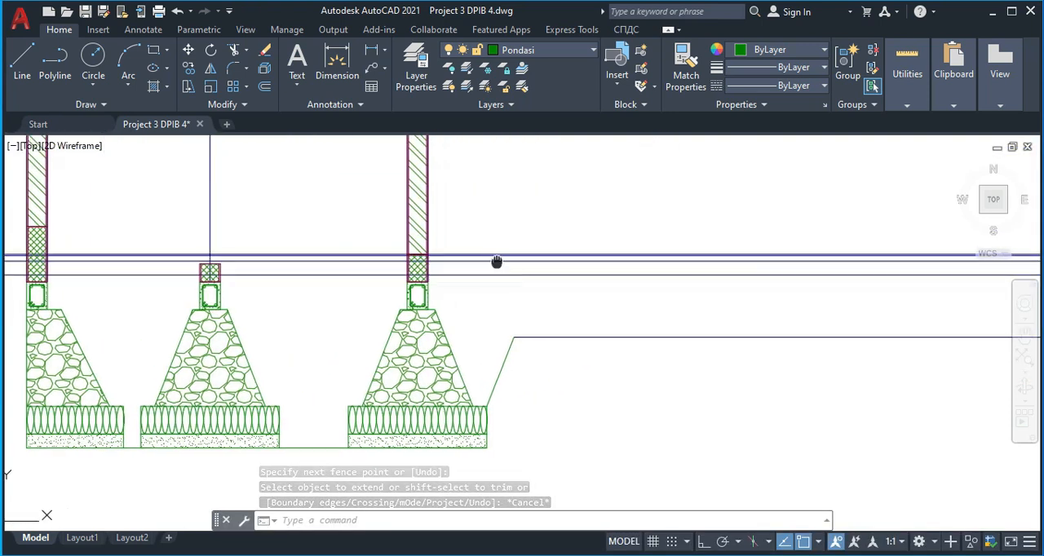
scroll(359, 267, "down", 3)
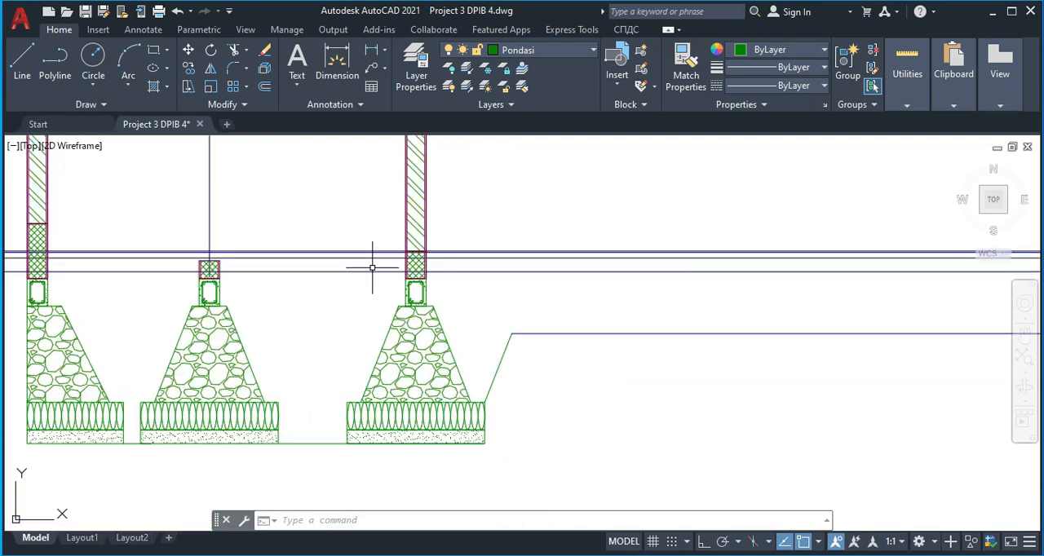
scroll(356, 259, "up", 3)
scroll(443, 242, "up", 3)
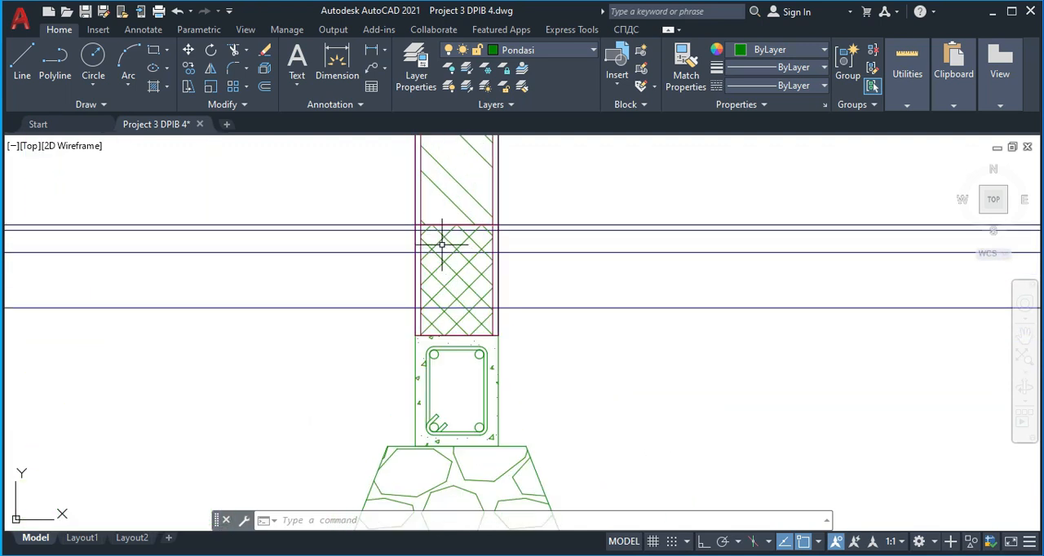
key("Return")
scroll(411, 285, "up", 4)
left_click(412, 302)
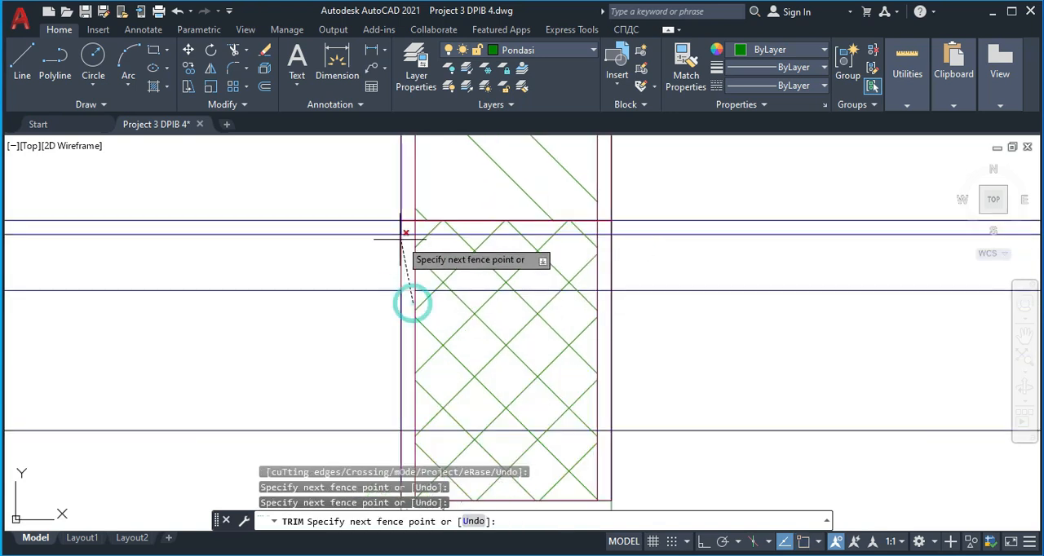
left_click(408, 230)
key("Return")
left_click(604, 303)
left_click(606, 228)
key("Return")
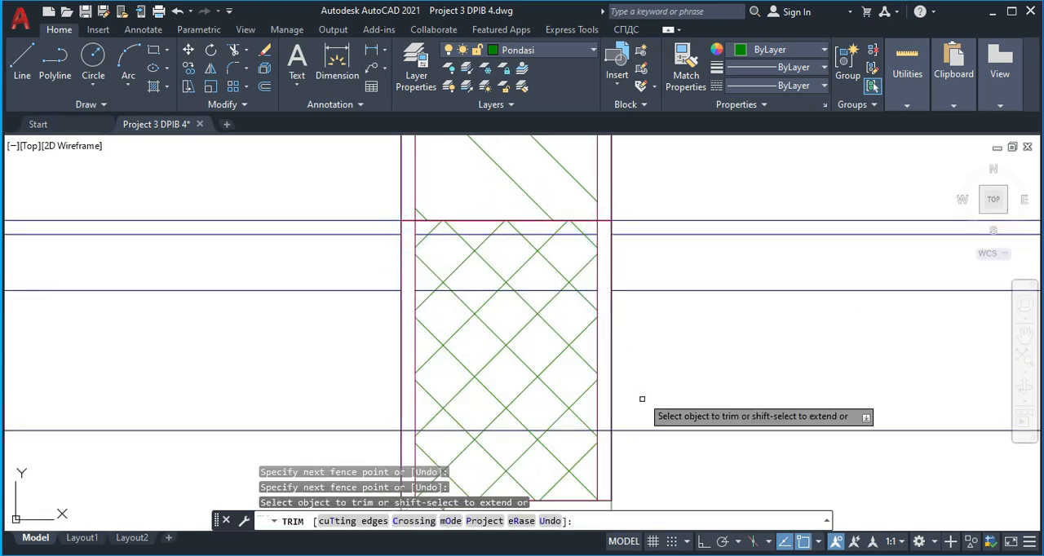
Trim the lowest floor-layer line out of both plaster strips at the third foundation's wall base
left_click(604, 442)
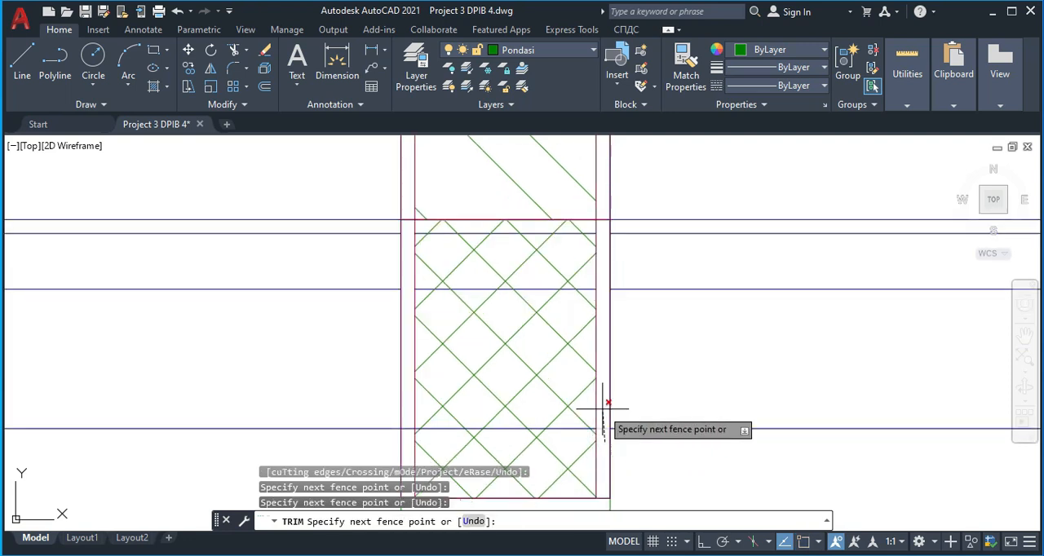
left_click(603, 408)
key("Return")
left_click(406, 434)
left_click(408, 405)
Trim the three lower floor-layer lines out of both side strips at the fourth foundation's wall base
scroll(398, 418, "down", 6)
middle_click_drag(215, 395, 582, 328)
scroll(582, 328, "down", 2)
scroll(388, 334, "up", 3)
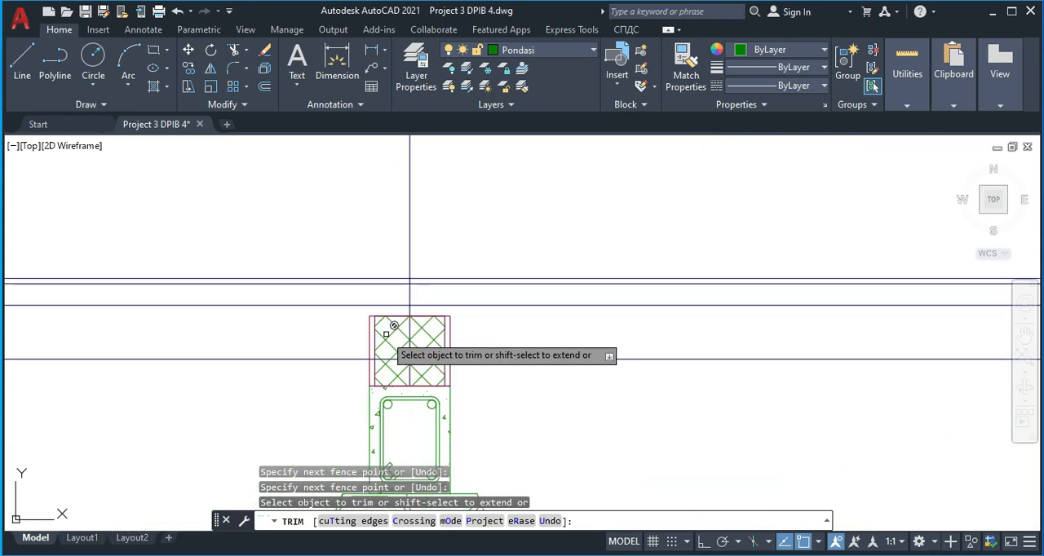
scroll(407, 363, "down", 3)
scroll(693, 351, "down", 2)
scroll(696, 350, "down", 2)
middle_click_drag(696, 350, 402, 333)
middle_click_drag(862, 320, 554, 324)
scroll(774, 330, "up", 6)
scroll(304, 288, "up", 2)
scroll(303, 289, "up", 2)
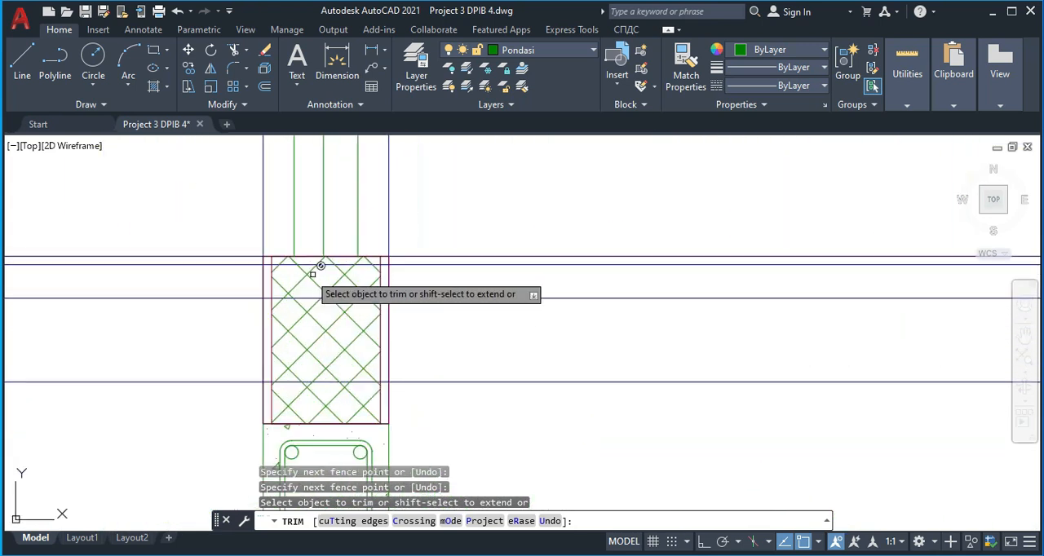
mouse_move(266, 260)
left_mouse_down()
mouse_move(256, 372)
mouse_move(266, 392)
left_mouse_up()
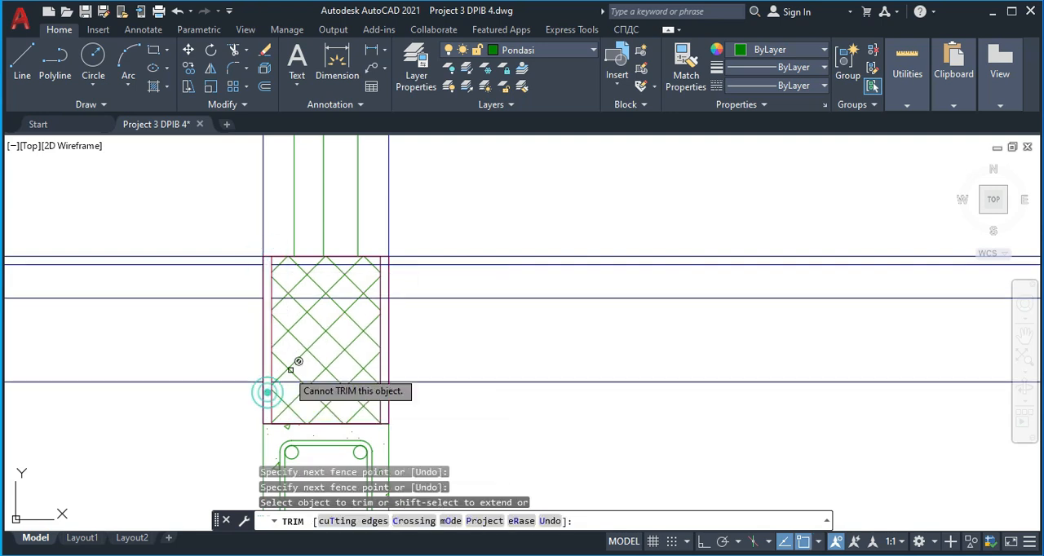
mouse_move(385, 390)
left_mouse_down()
mouse_move(389, 259)
mouse_move(356, 276)
left_mouse_up()
key("Escape")
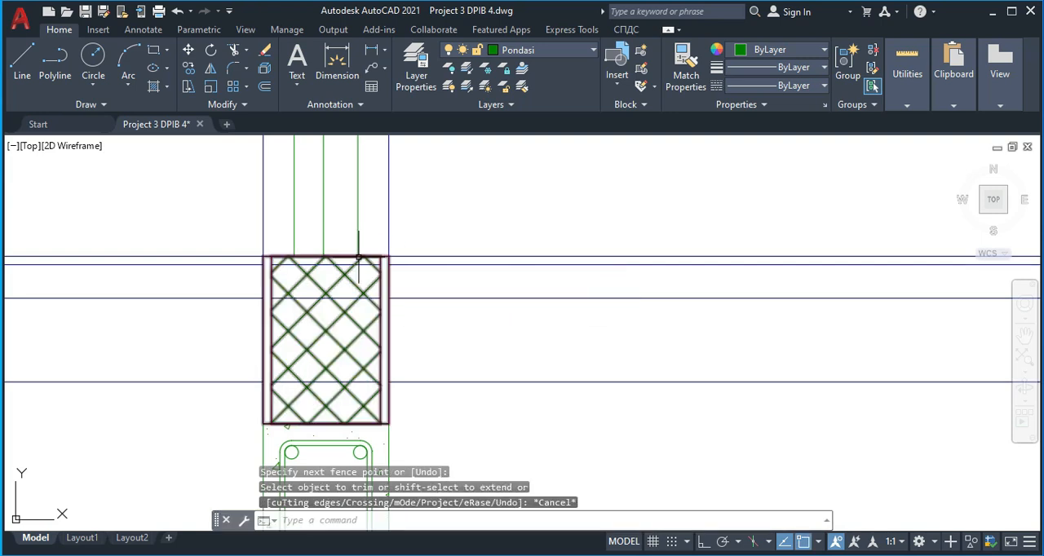
Delete the three floor-layer line pieces crossing the hatched wall base above the fourth foundation
left_click(340, 263)
key("Escape")
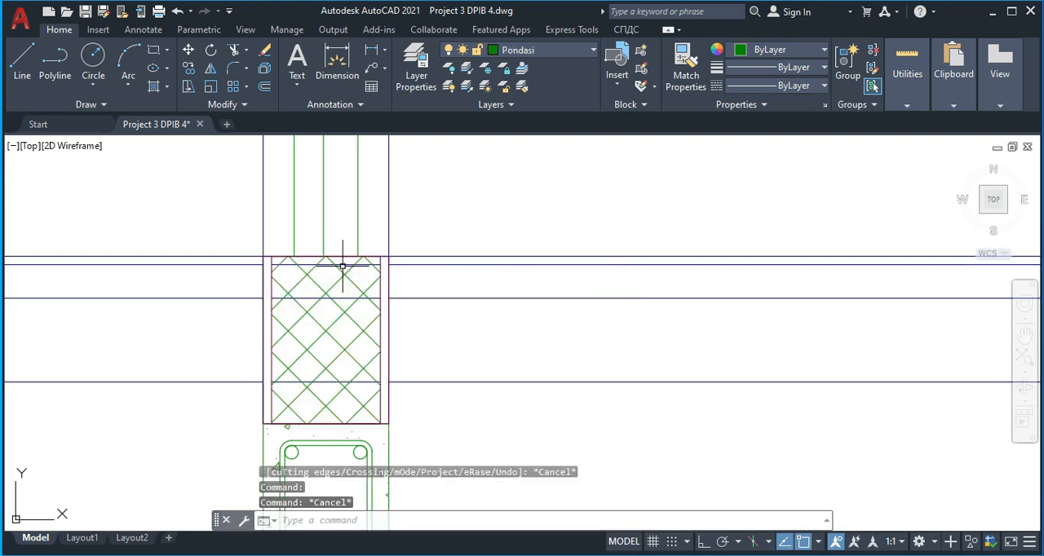
left_click(342, 265)
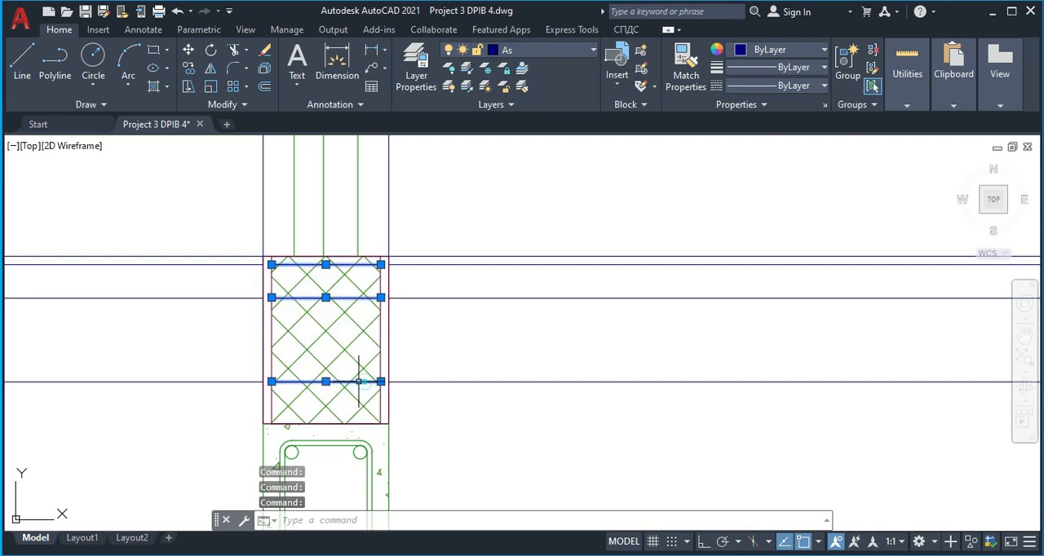
key("Delete")
Delete the three floor-layer line pieces crossing the hatched wall base above the third foundation
scroll(552, 296, "down", 3)
scroll(626, 297, "up", 5)
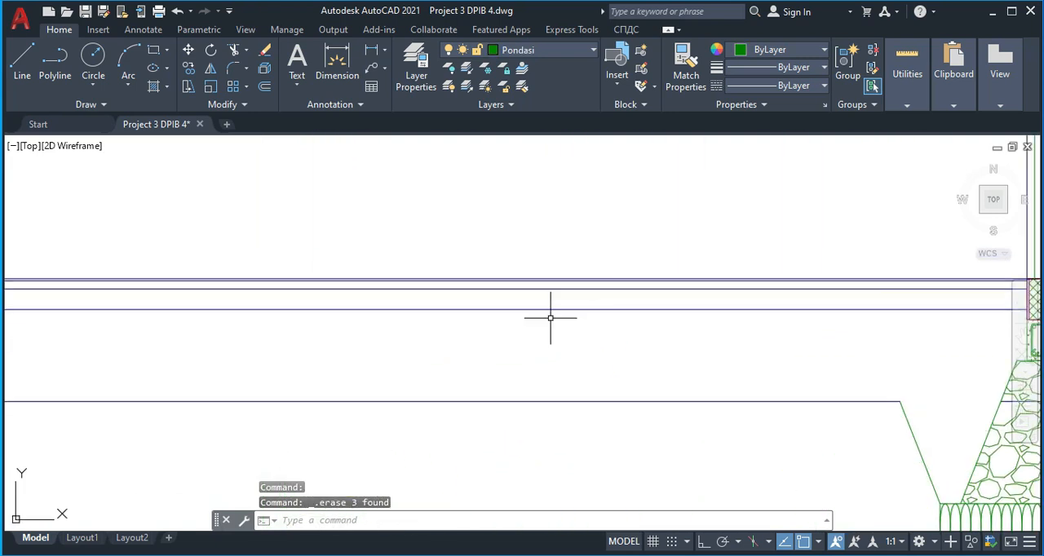
middle_click_drag(250, 317, 692, 340)
scroll(204, 316, "up", 3)
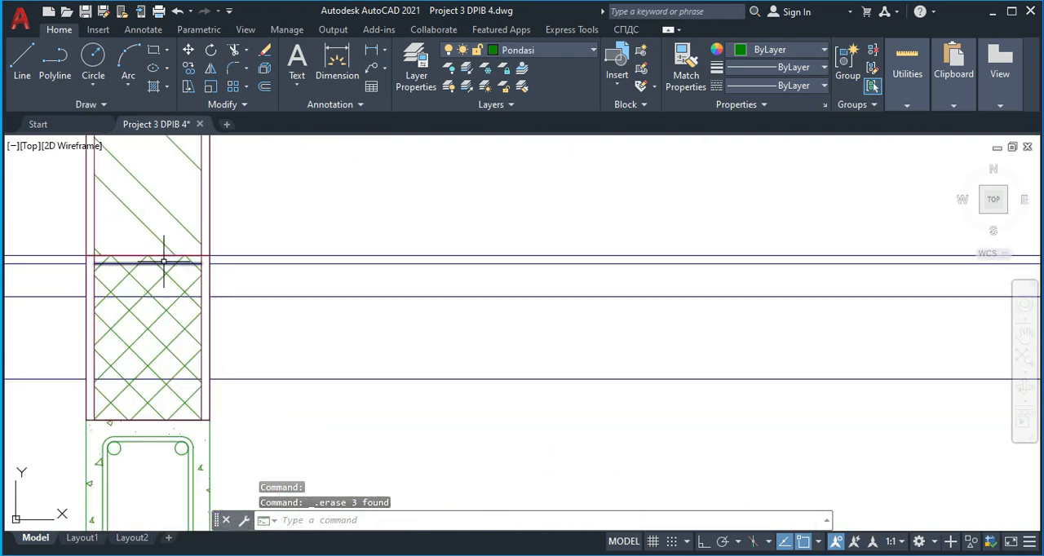
left_click(163, 263)
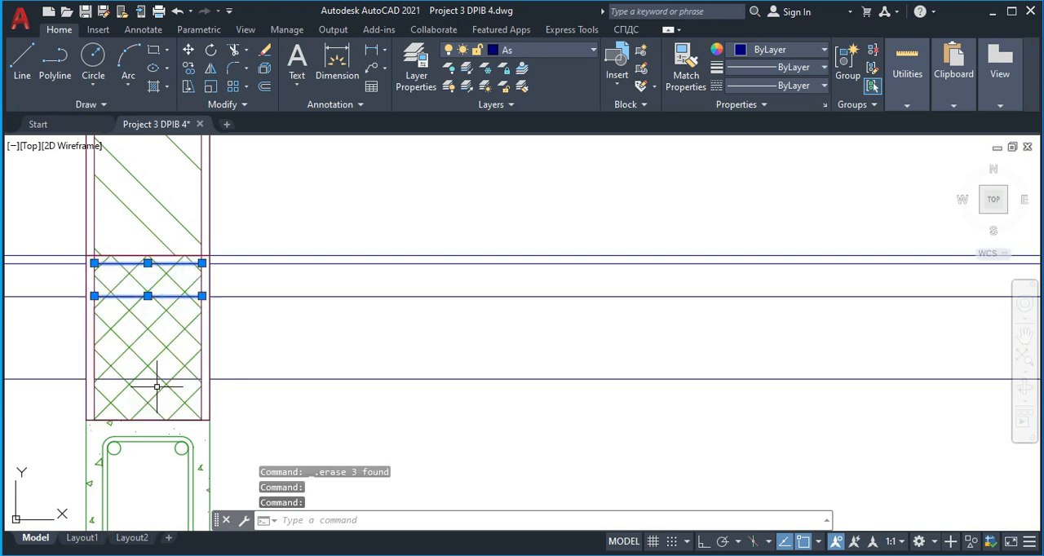
key("Delete")
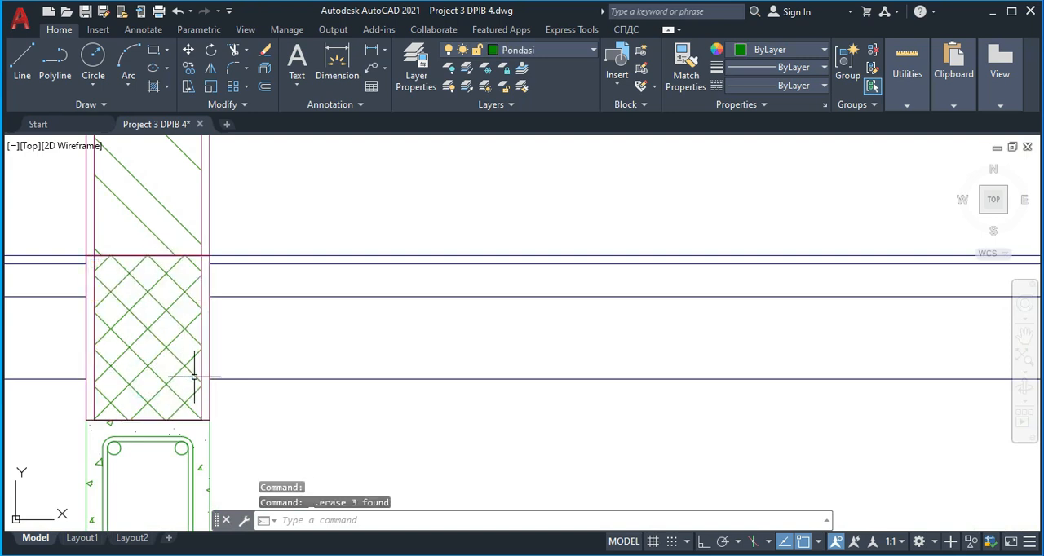
Examine the kitchen and garden floor levels and layers in the reference section
scroll(366, 341, "down", 5)
scroll(392, 335, "up", 4)
middle_click_drag(122, 331, 242, 296)
scroll(201, 299, "down", 2)
scroll(187, 295, "down", 6)
middle_click_drag(530, 333, 307, 307)
scroll(679, 187, "up", 6)
scroll(537, 260, "up", 2)
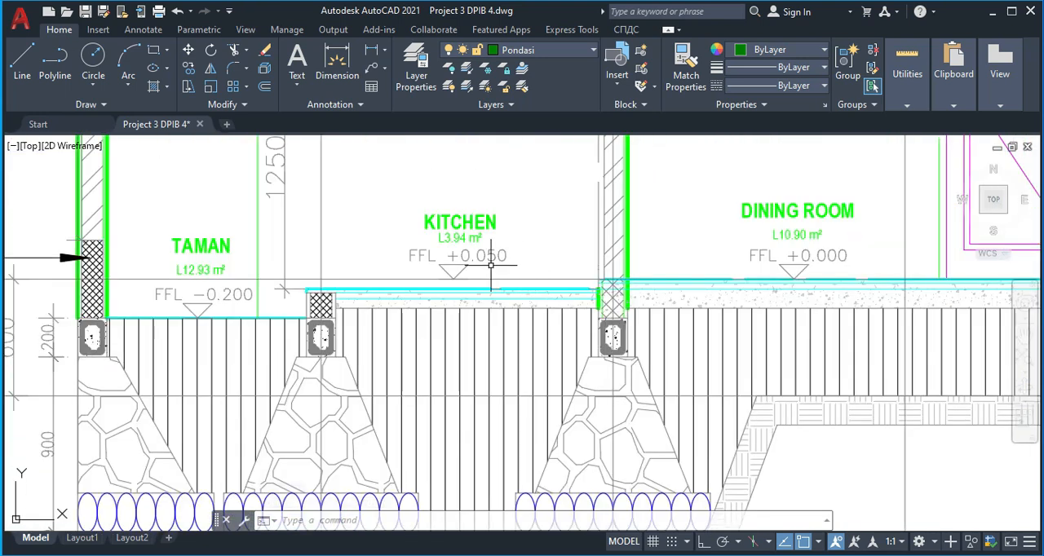
scroll(485, 267, "down", 8)
middle_click_drag(186, 312, 704, 296)
scroll(281, 324, "down", 2)
middle_click_drag(281, 324, 519, 278)
middle_click_drag(300, 311, 632, 311)
scroll(579, 311, "down", 6)
middle_click_drag(703, 289, 611, 292)
scroll(569, 301, "up", 6)
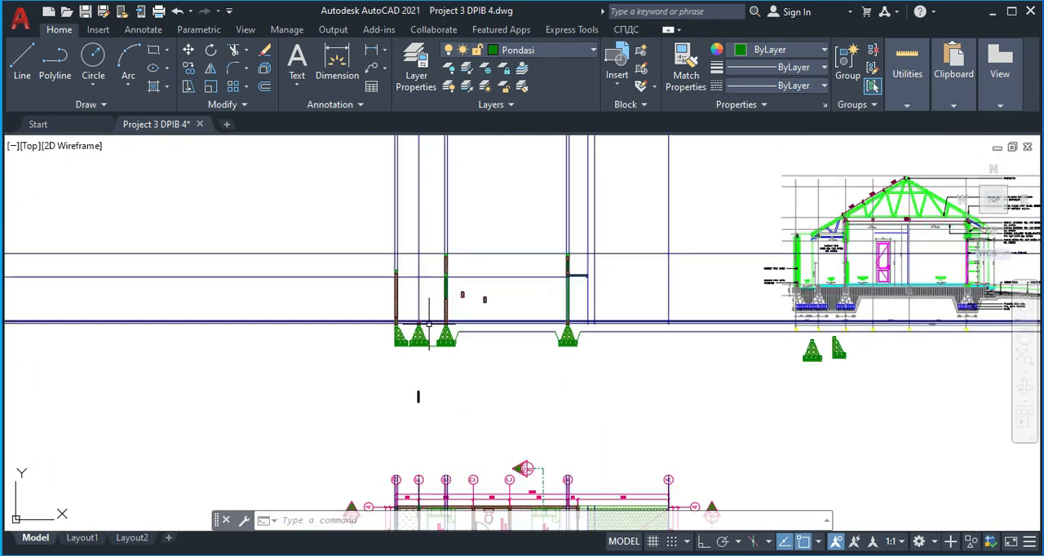
scroll(426, 323, "up", 11)
left_click(426, 394)
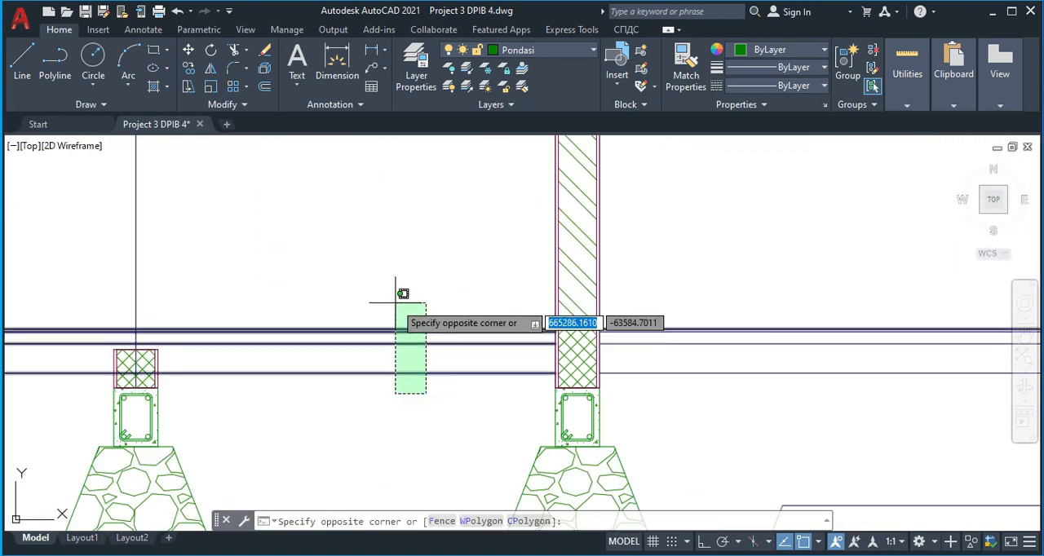
left_click(394, 302)
key("Escape")
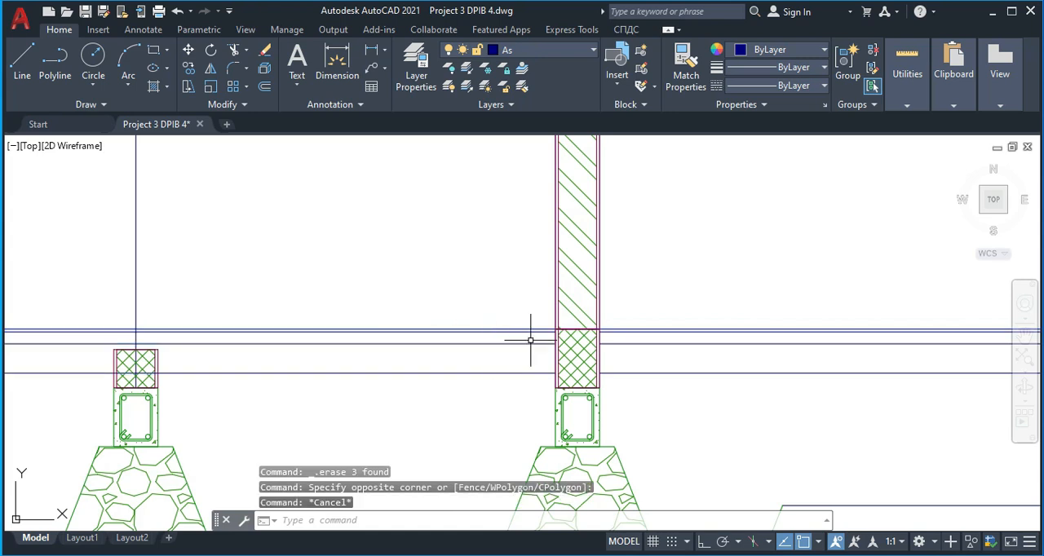
Move the three lower floor-layer lines on the left side of the third foundation's wall down by 50
scroll(482, 362, "up", 2)
left_click(509, 400)
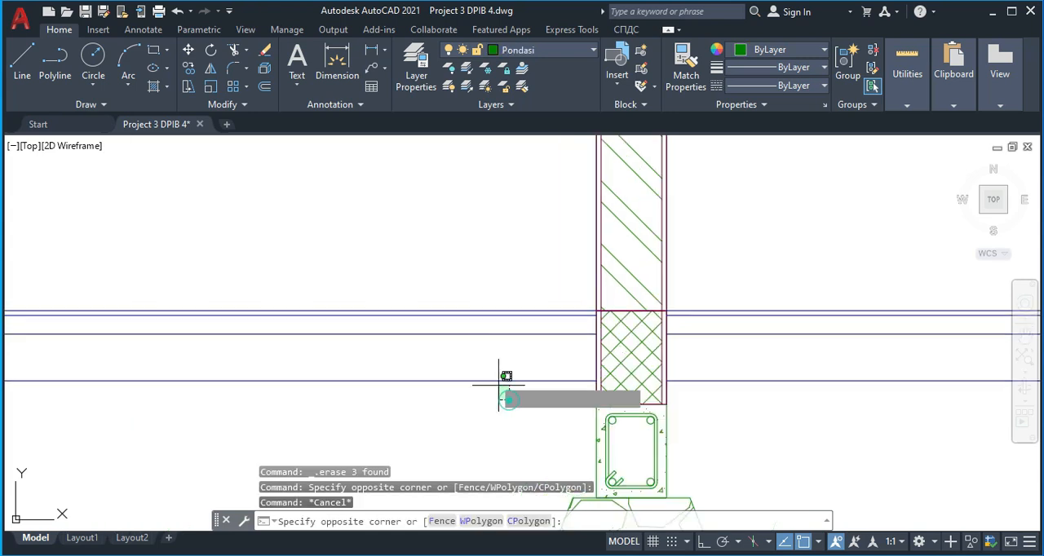
left_click(489, 314)
type("m")
key("Return")
scroll(602, 310, "up", 4)
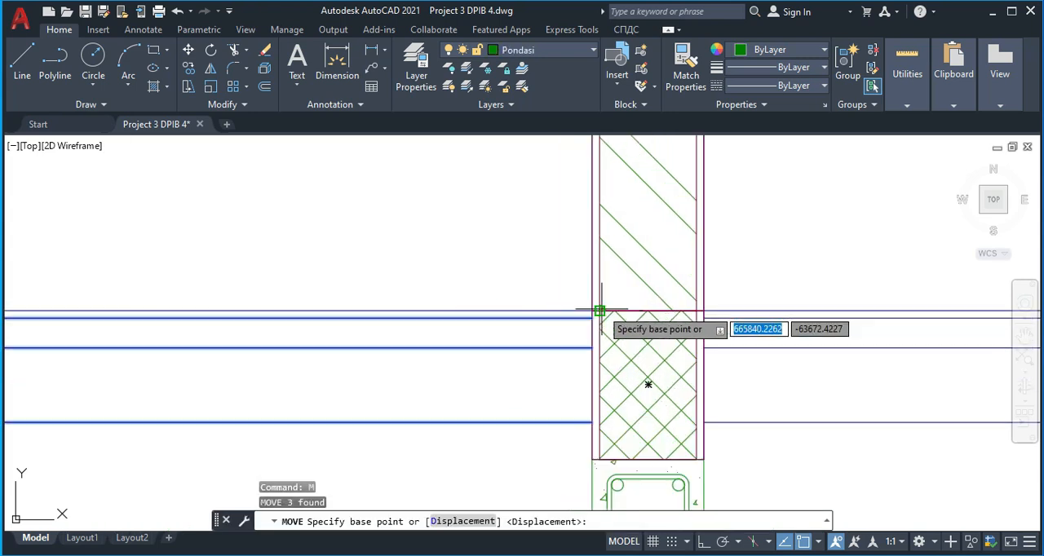
left_click(584, 311)
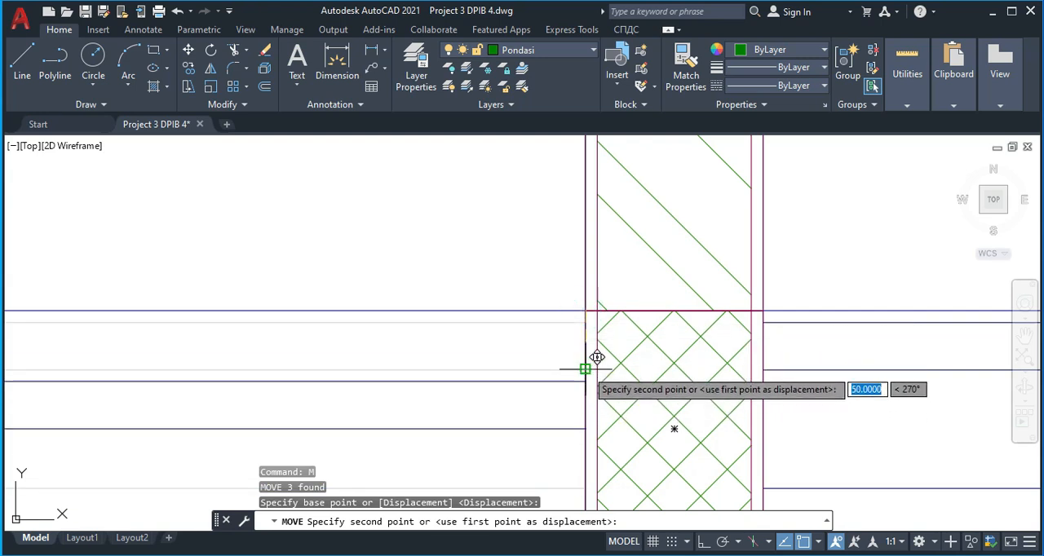
type("50")
key("Return")
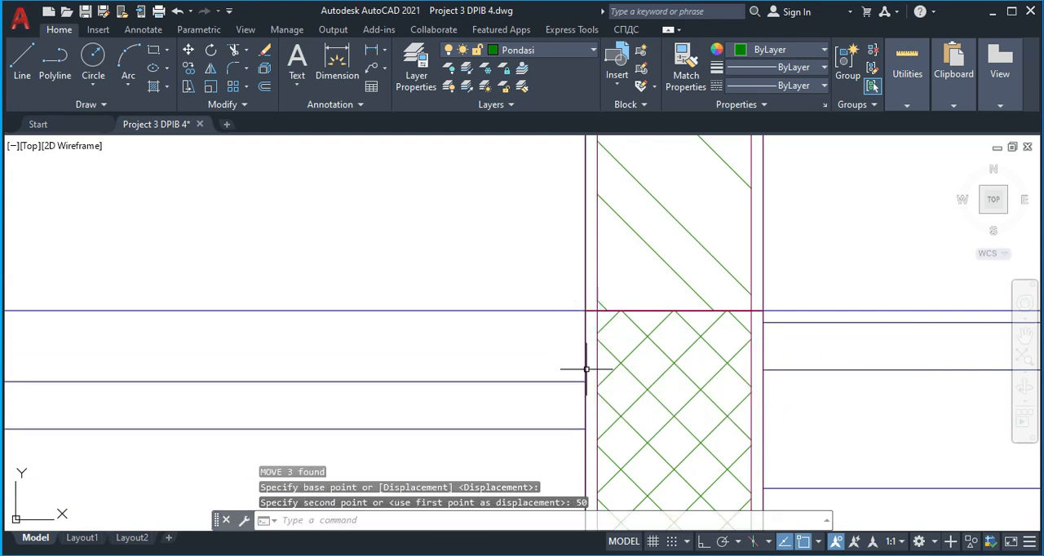
scroll(578, 371, "down", 8)
scroll(453, 341, "up", 4)
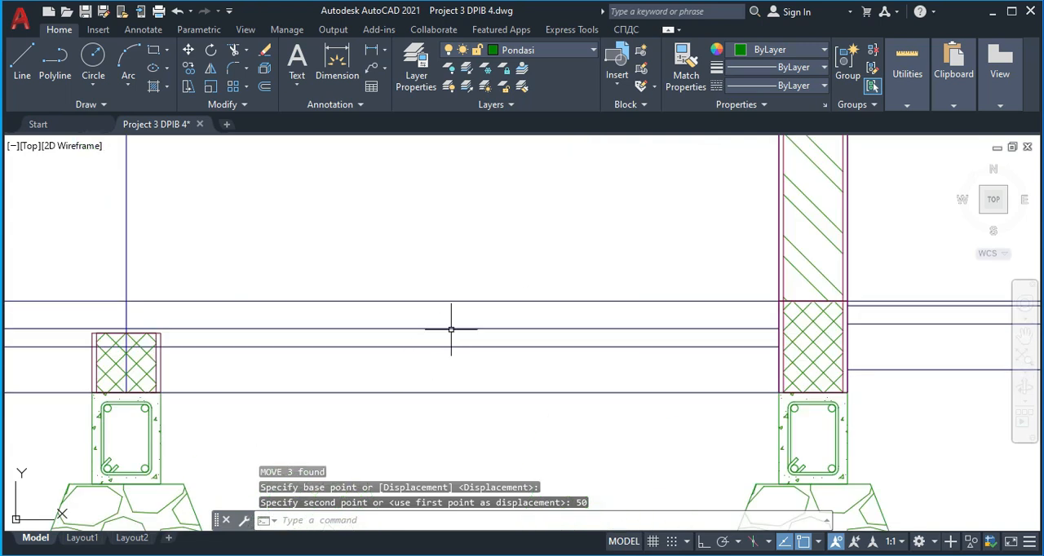
Offset the uppermost of the lowered floor-layer lines left of the third foundation's wall upward by 10
type("o")
key("Return")
type("10")
key("Return")
left_click(471, 329)
left_click(473, 315)
key("Escape")
Trim away the old top floor line left of the third foundation's wall and delete its leftover piece beyond the second foundation
type("tr")
key("Return")
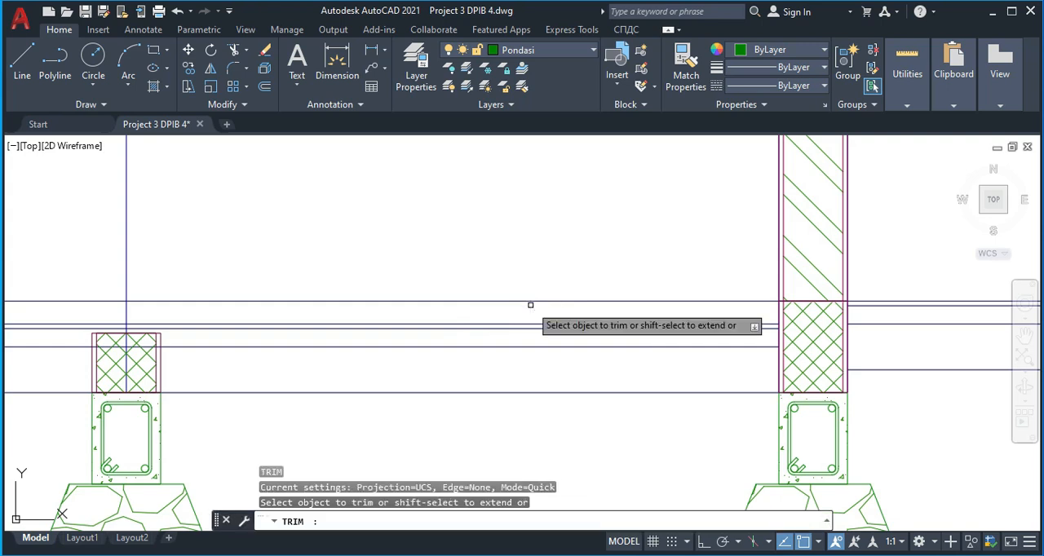
left_click_drag(576, 310, 561, 281)
key("Escape")
scroll(202, 292, "down", 2)
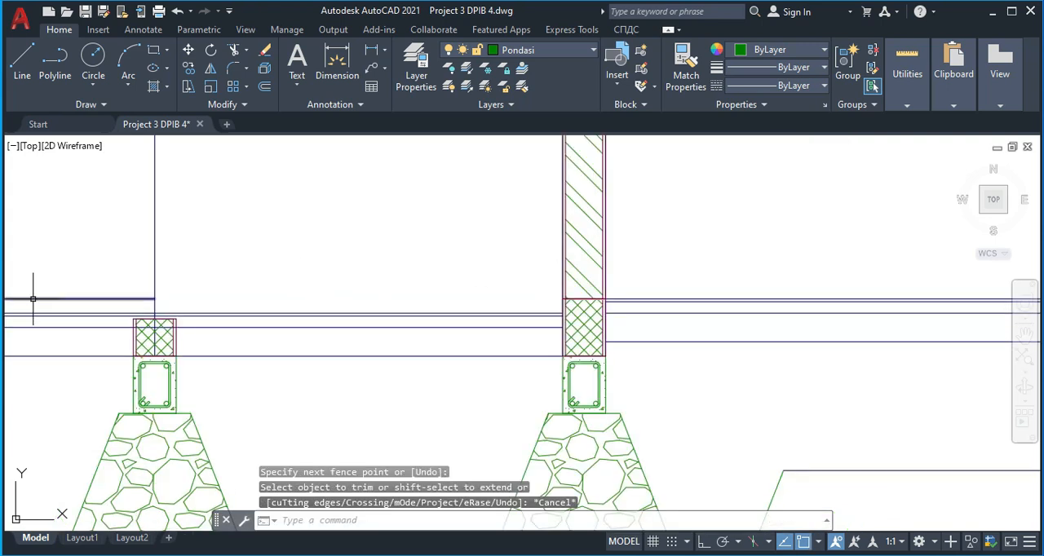
left_click(71, 297)
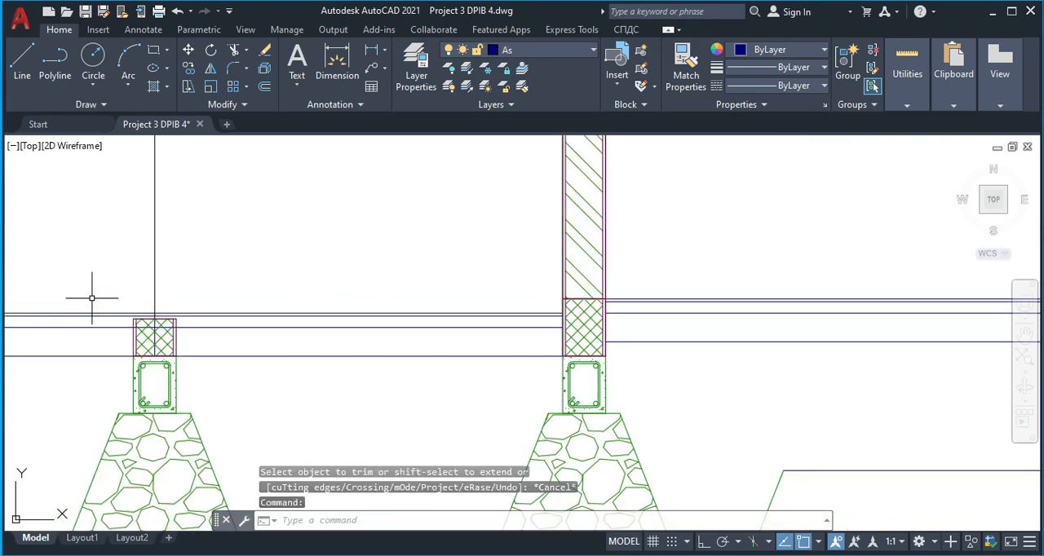
key("Delete")
Move the three lower floor-layer lines on the right side of the fourth foundation's wall down by 50
scroll(140, 315, "down", 3)
scroll(500, 310, "up", 3)
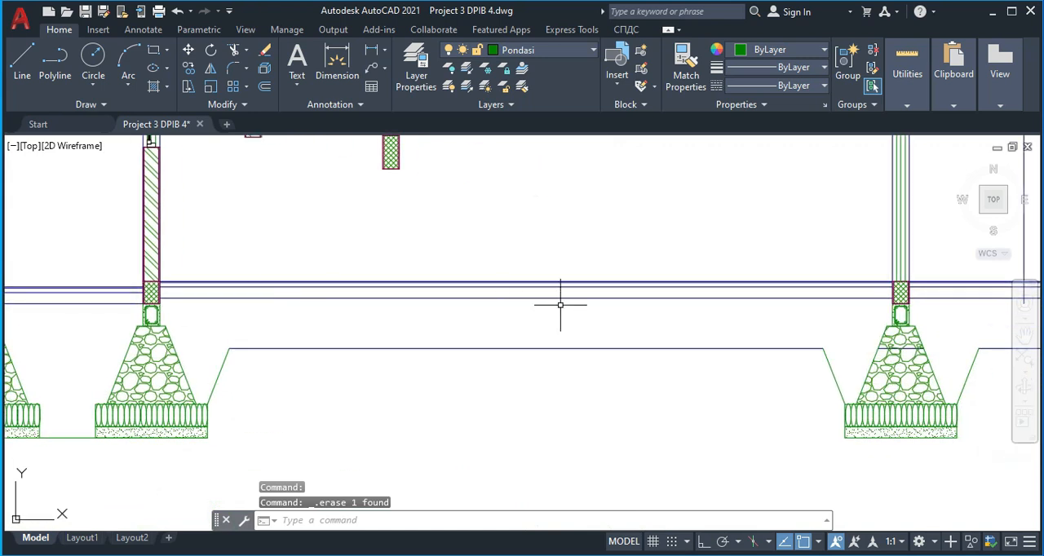
middle_click_drag(784, 299, 252, 275)
scroll(408, 277, "up", 3)
left_click(458, 285)
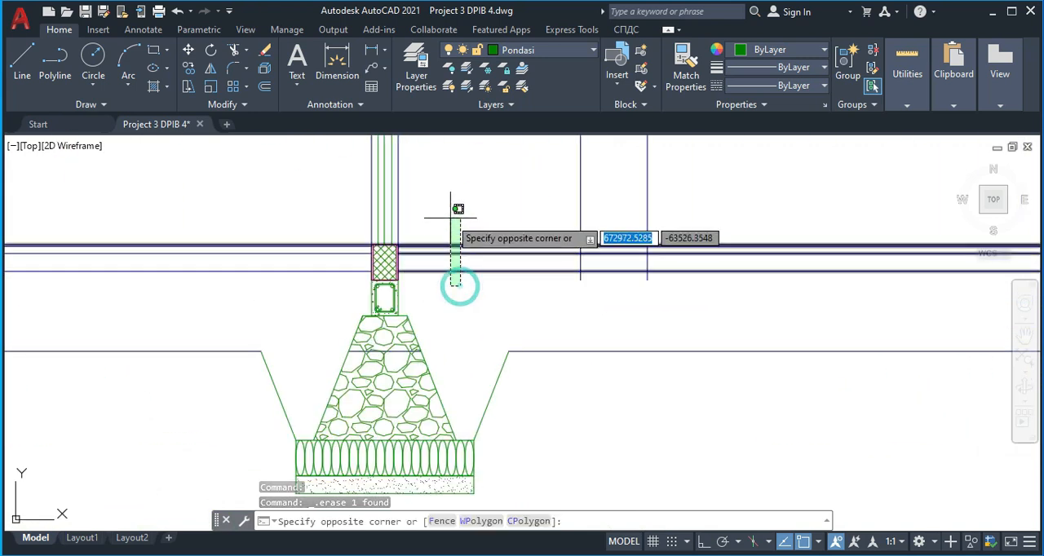
scroll(439, 223, "up", 3)
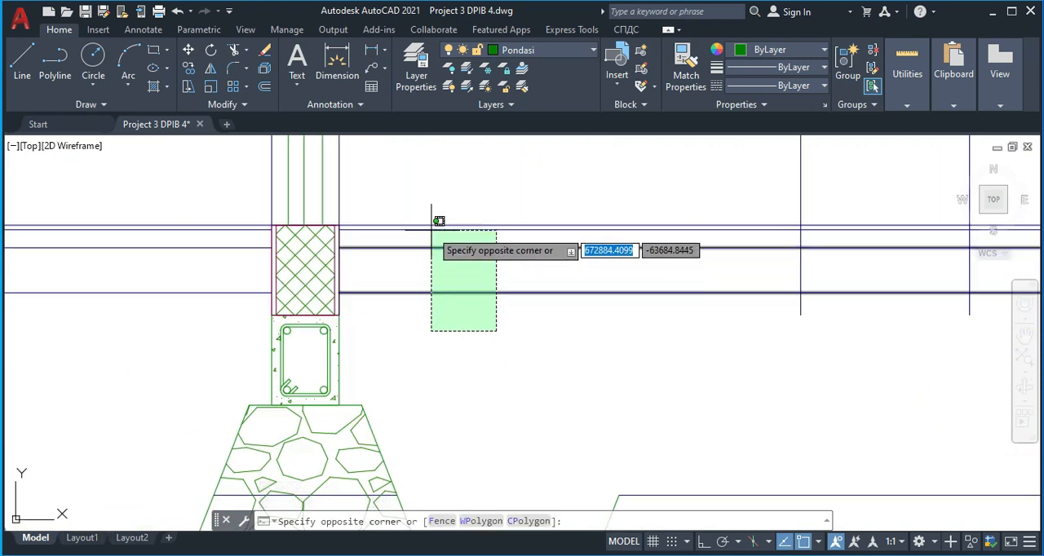
left_click(433, 231)
type("m")
key("Return")
scroll(330, 225, "up", 4)
left_click(331, 220)
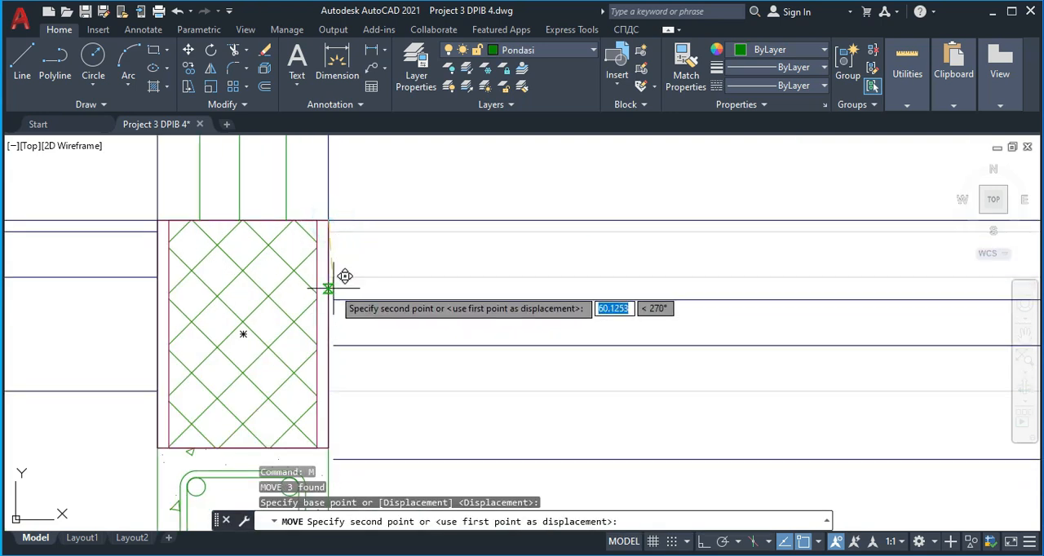
type("5")
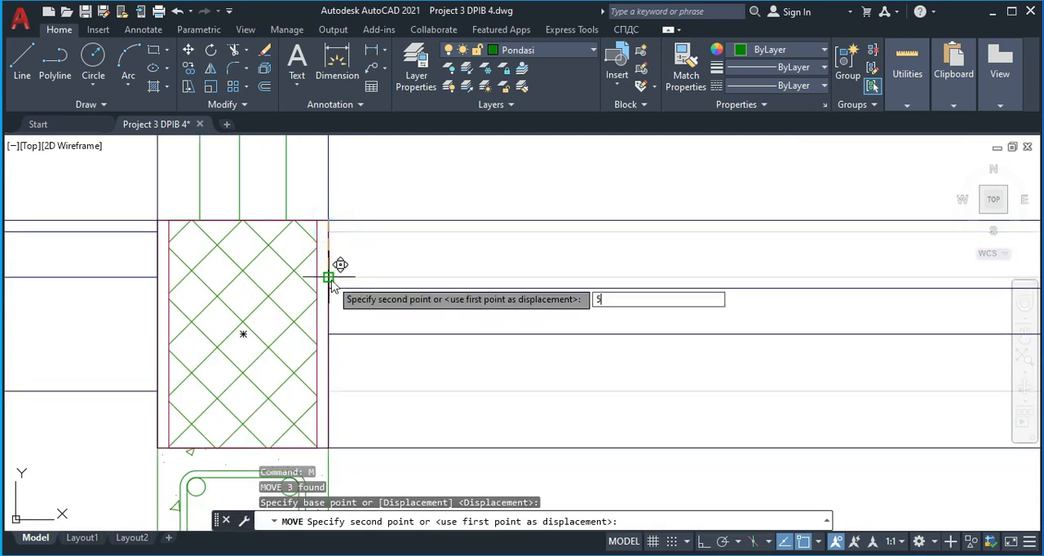
type("0")
key("Return")
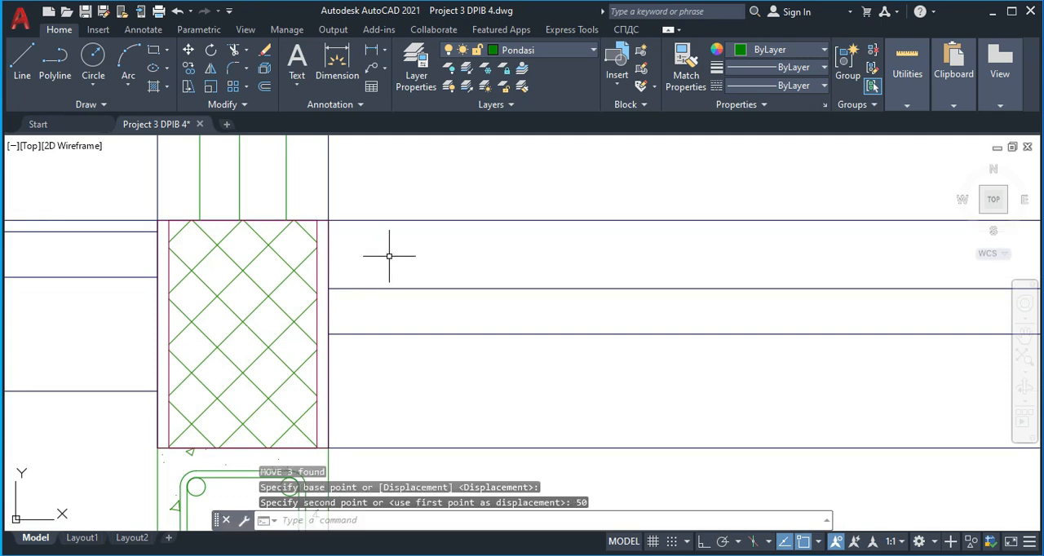
Trim away the old top floor line on the right side of the fourth foundation's wall
type("tr")
key("Return")
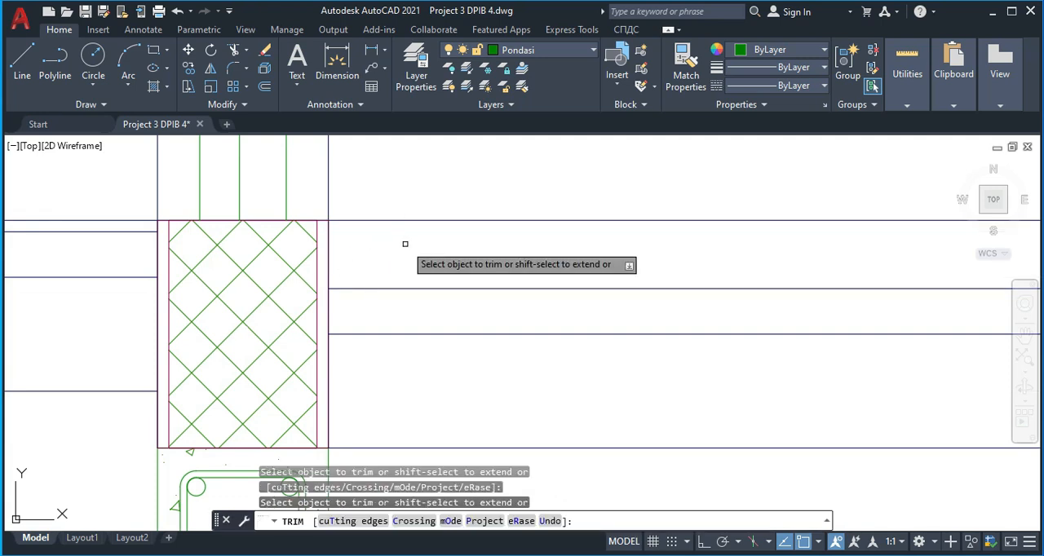
left_click_drag(410, 242, 393, 201)
key("Escape")
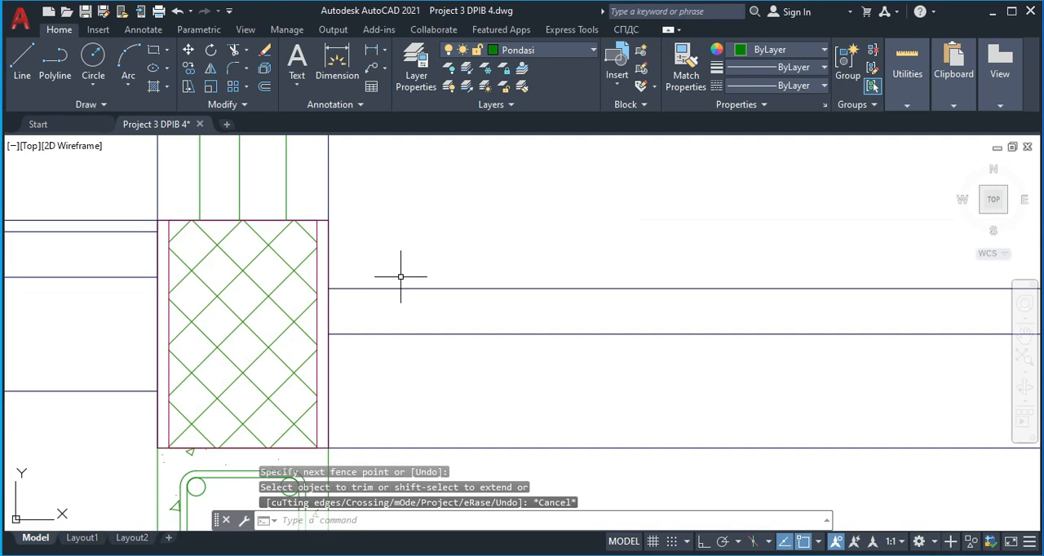
Offset the uppermost of the lowered floor-layer lines right of the fourth foundation's wall upward by 10
key("Return")
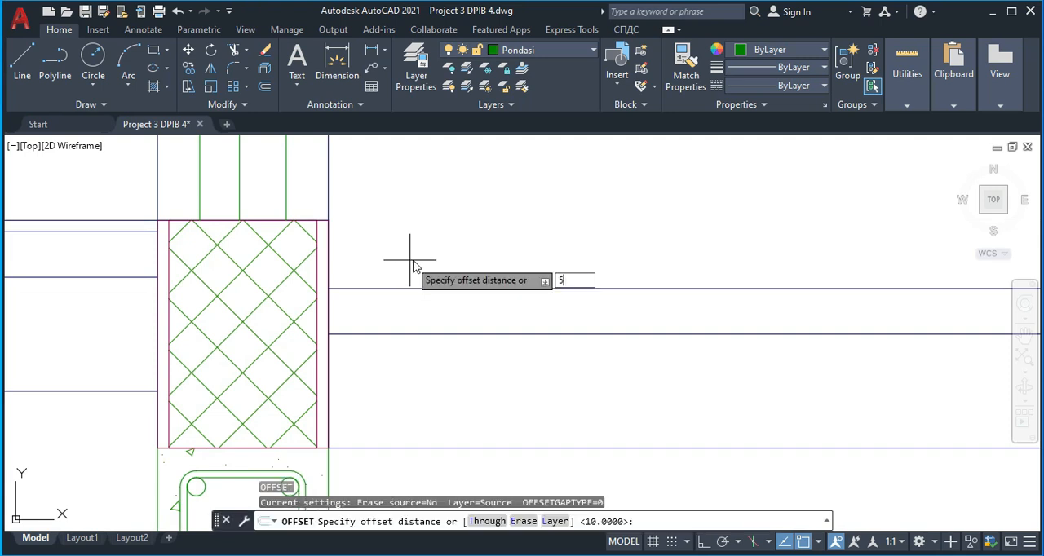
key("Return")
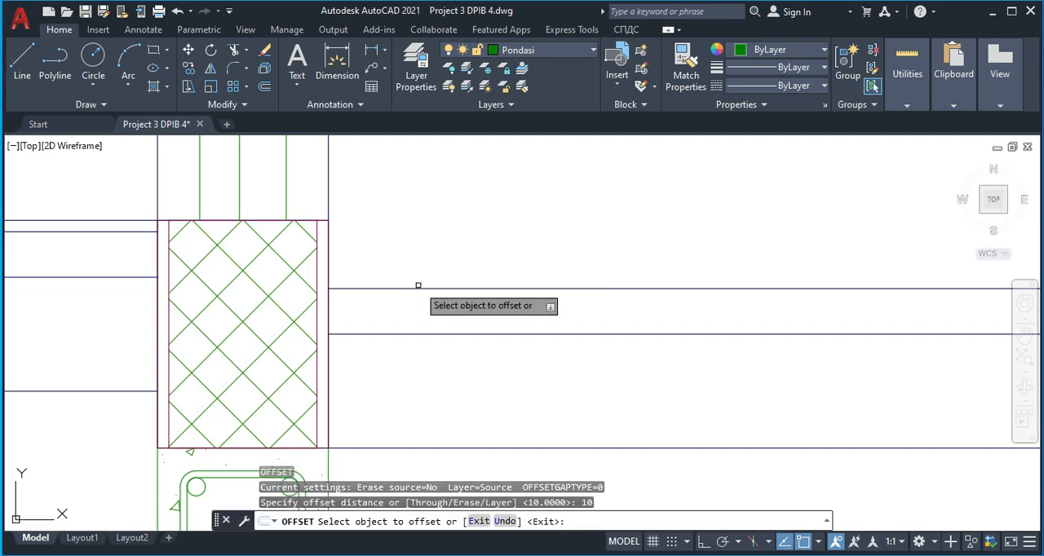
left_click(418, 289)
left_click(414, 254)
key("Escape")
scroll(409, 259, "down", 6)
middle_click_drag(426, 262, 438, 268)
scroll(582, 263, "up", 3)
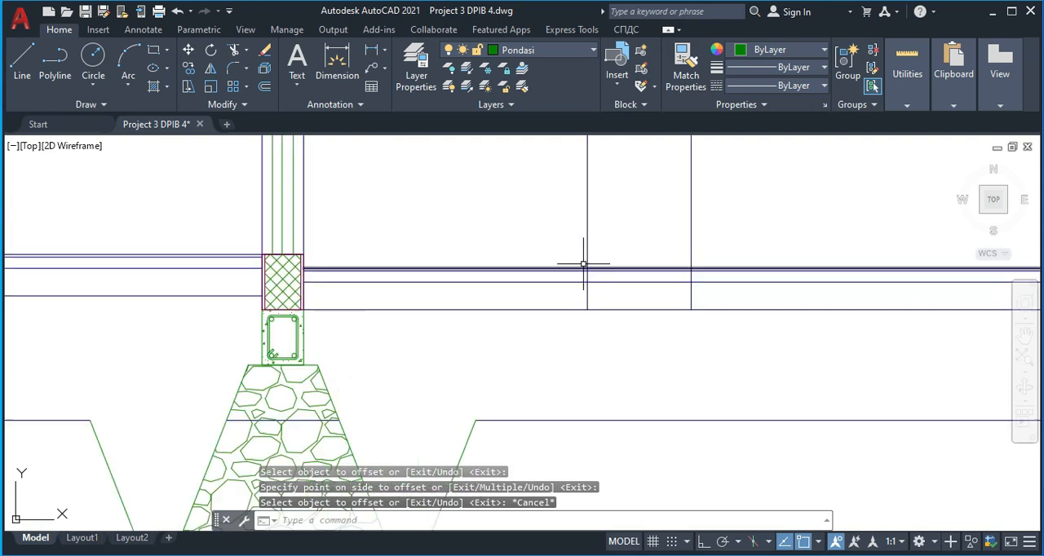
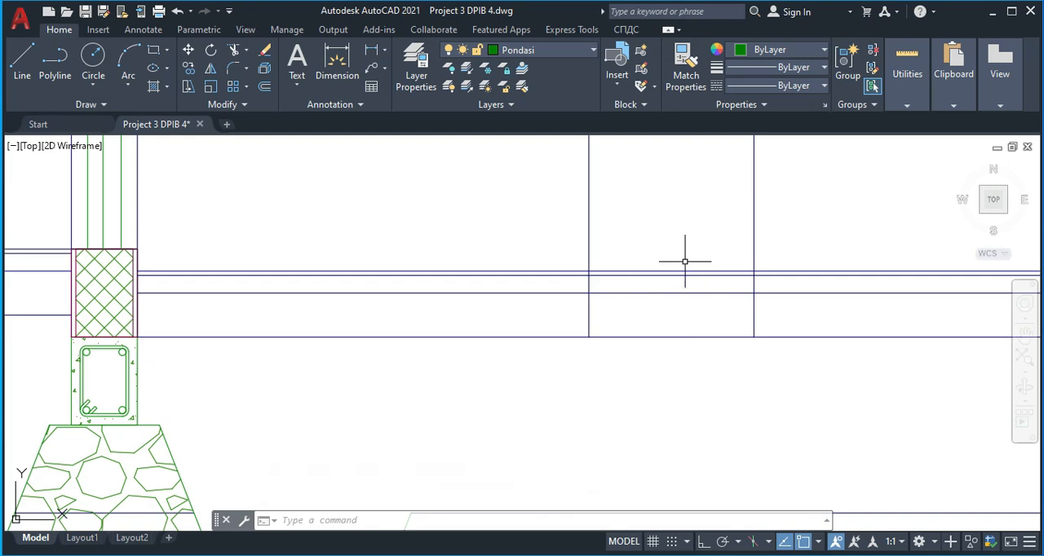
Trim away the floor-layer lines between the two vertical wall lines right of the fourth foundation
key("Return")
left_click_drag(697, 363, 646, 241)
key("Escape")
Move the four floor-layer lines right of the second vertical wall line down by 150
left_click(835, 361)
left_click(797, 244)
key("Return")
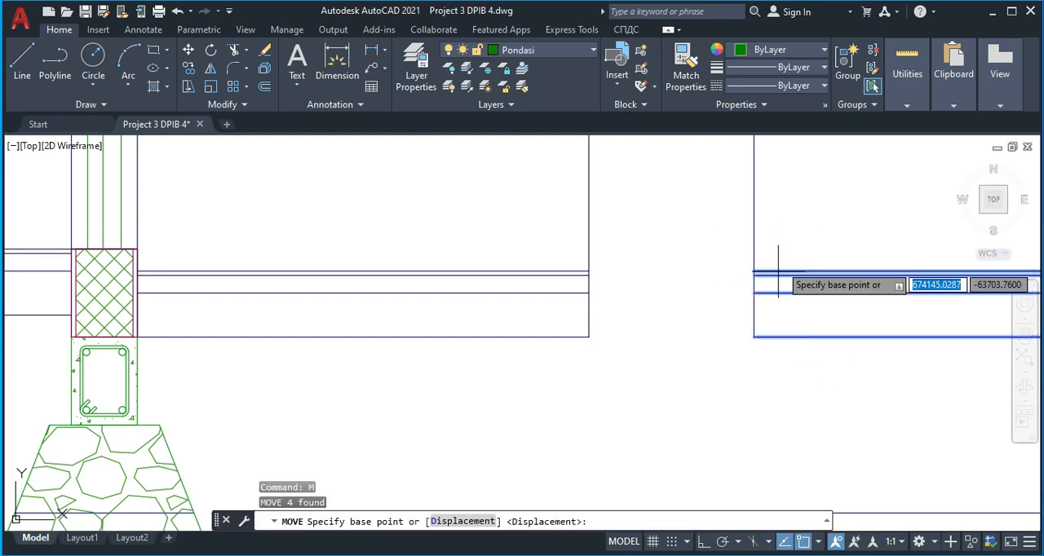
scroll(777, 274, "up", 4)
left_click(716, 266)
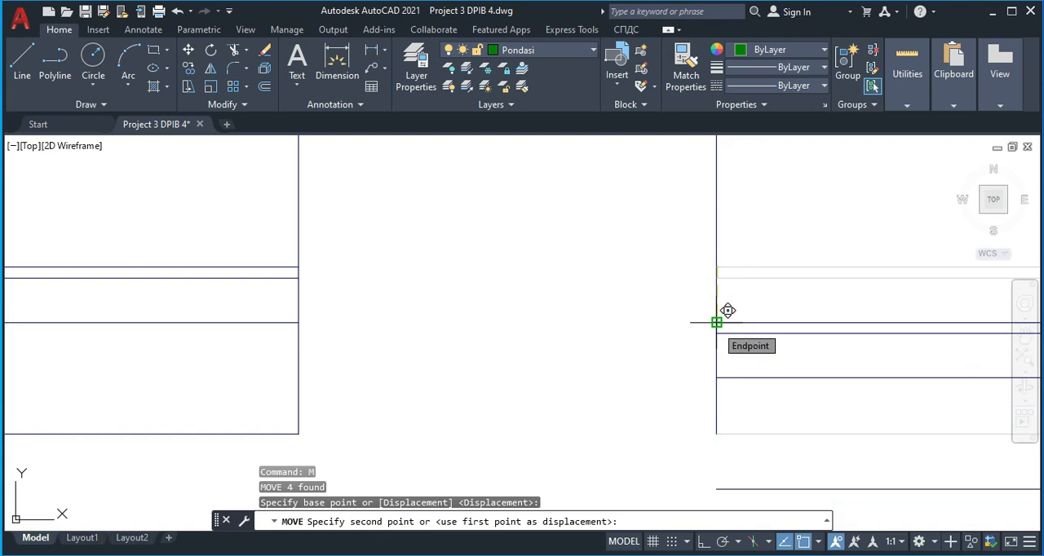
type("150")
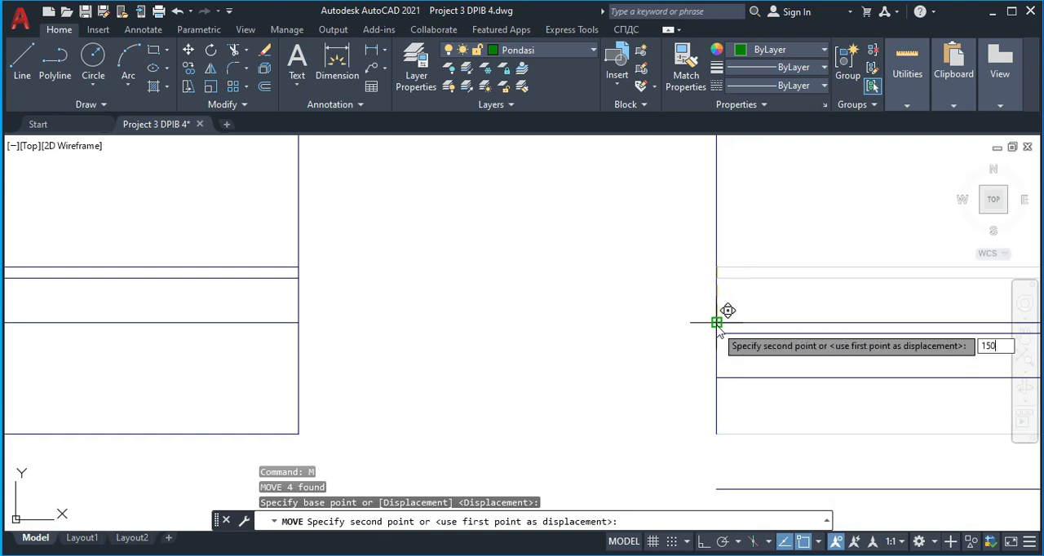
key("Return")
Move the four lowered floor-layer lines leftward so their upper end meets the bottom corner of the first vertical wall line
scroll(744, 353, "down", 2)
middle_click_drag(746, 354, 620, 207)
left_click(723, 327)
left_click(674, 198)
type("m")
key("Return")
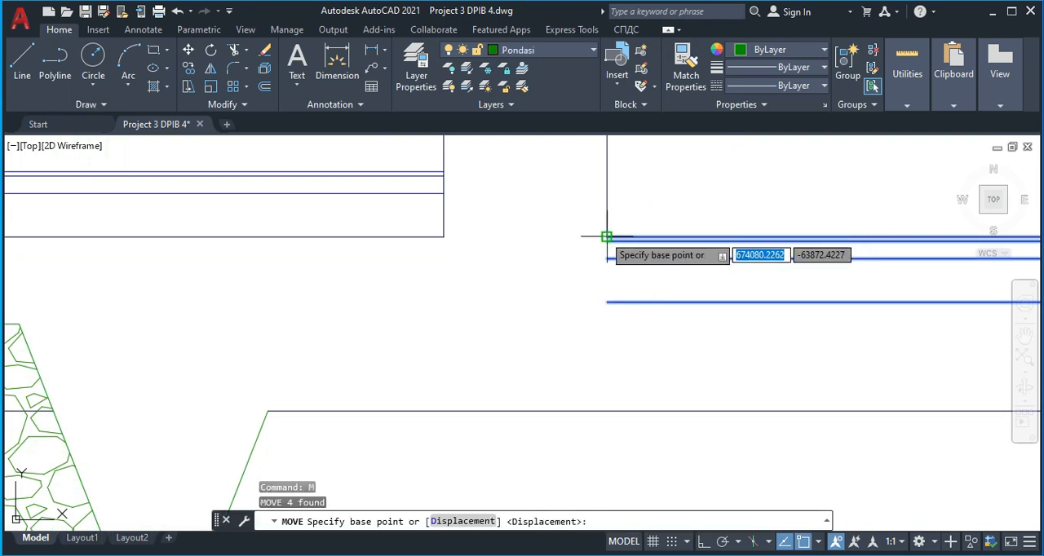
left_click(606, 238)
key("Escape")
scroll(429, 272, "down", 6)
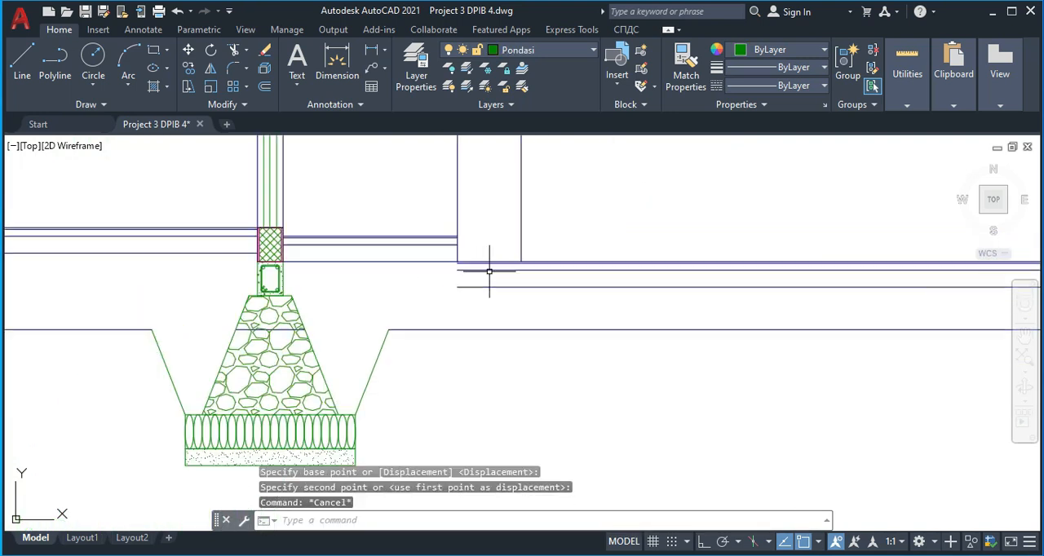
Hatch the fill area below the floor between the third and fourth foundations with pattern ANSI31 at scale 1
scroll(237, 286, "down", 2)
scroll(326, 236, "up", 6)
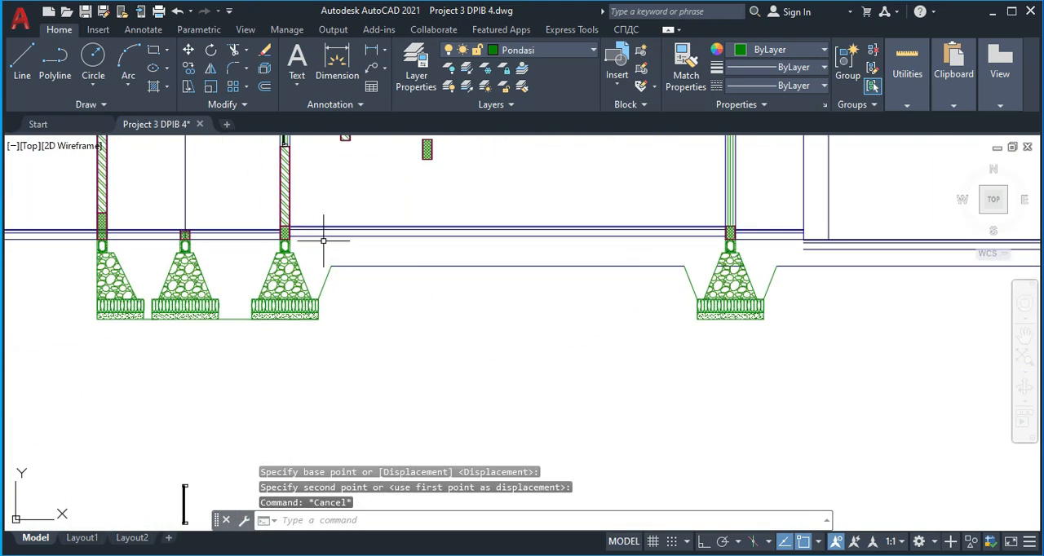
scroll(336, 237, "down", 3)
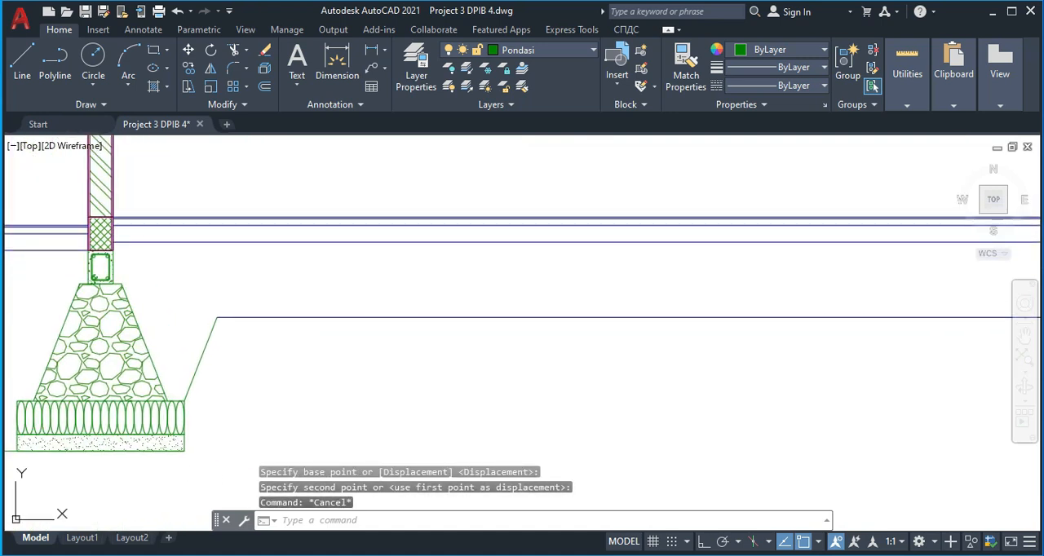
type("h")
key("Return")
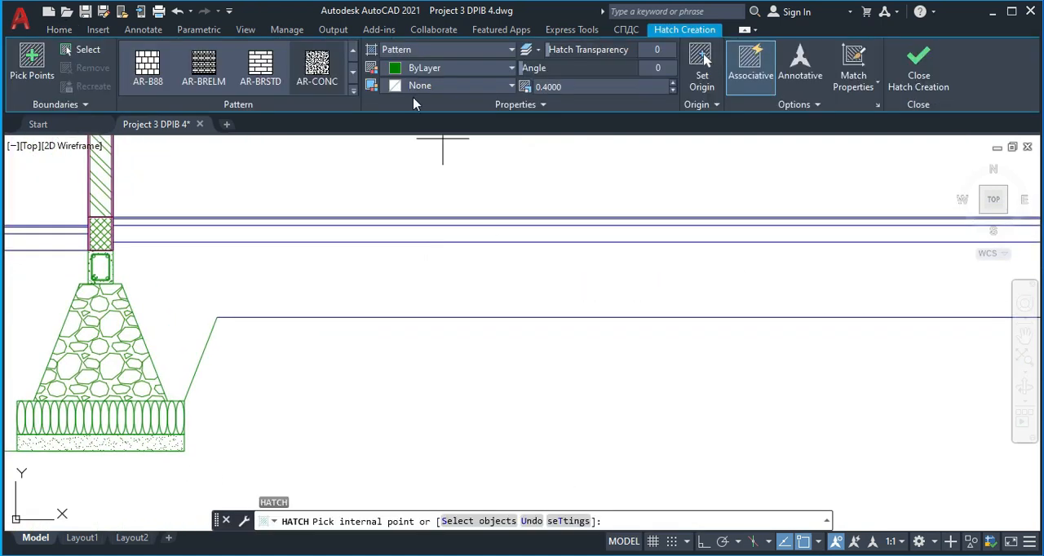
left_click(353, 96)
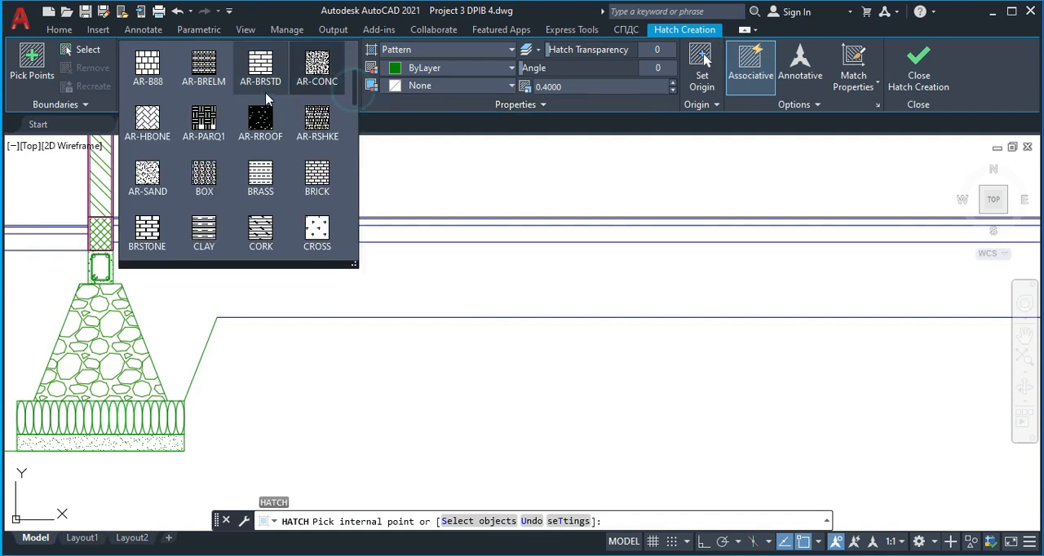
left_click(260, 63)
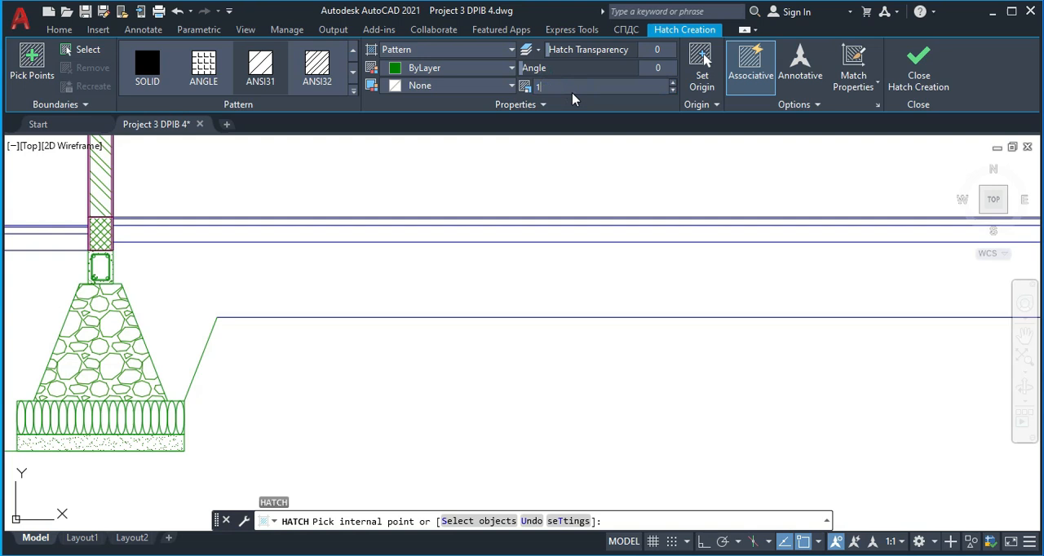
left_click(453, 277)
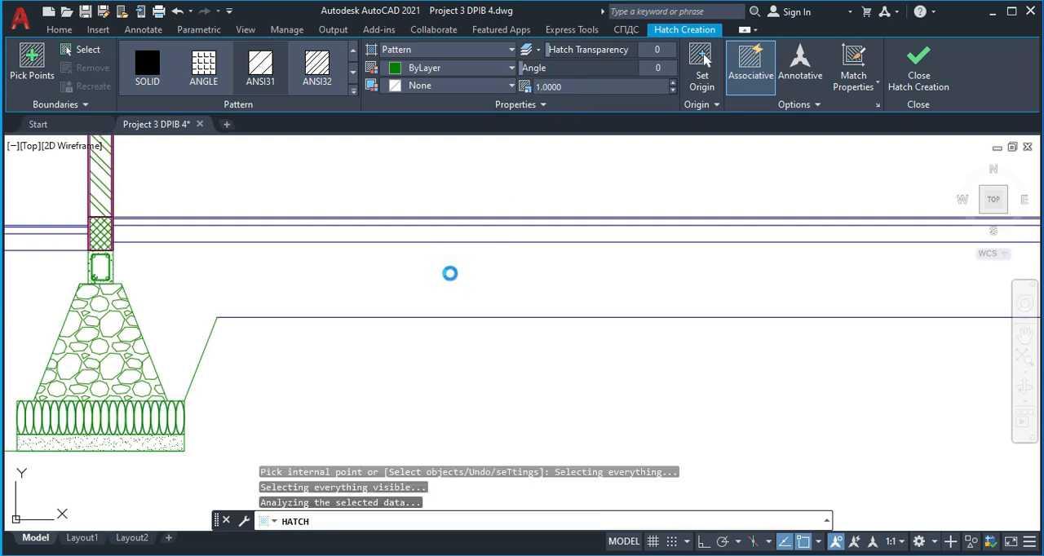
Set the fill hatch between the third and fourth foundations to scale 20 and angle 45 and finish it
scroll(508, 285, "down", 3)
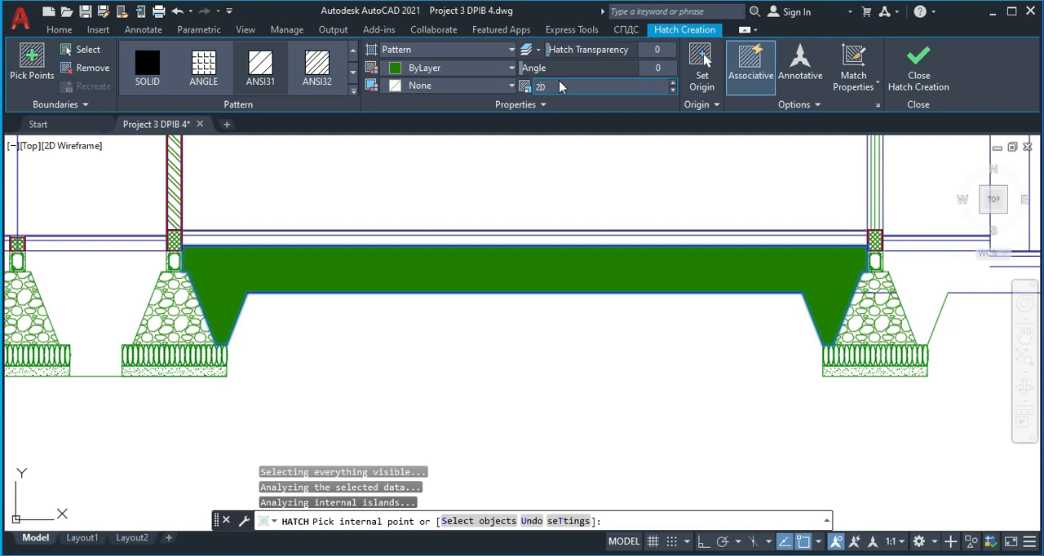
key("Return")
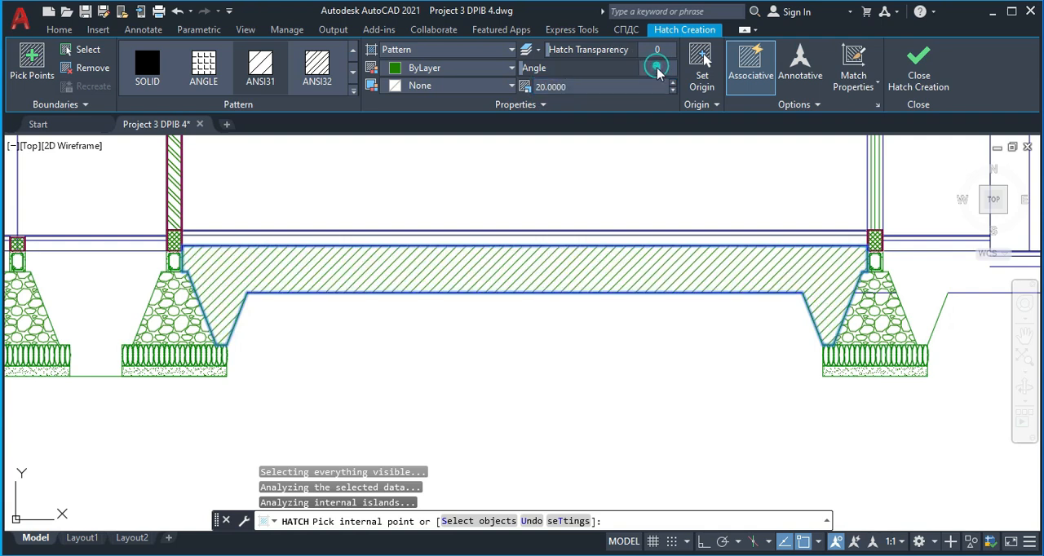
left_click(655, 76)
type("45")
key("Return")
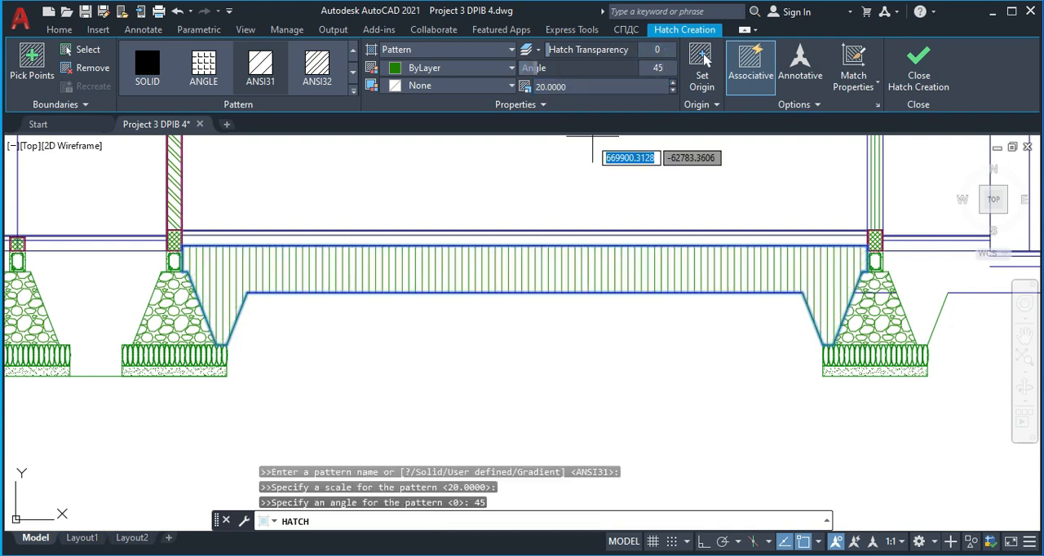
scroll(583, 284, "down", 1)
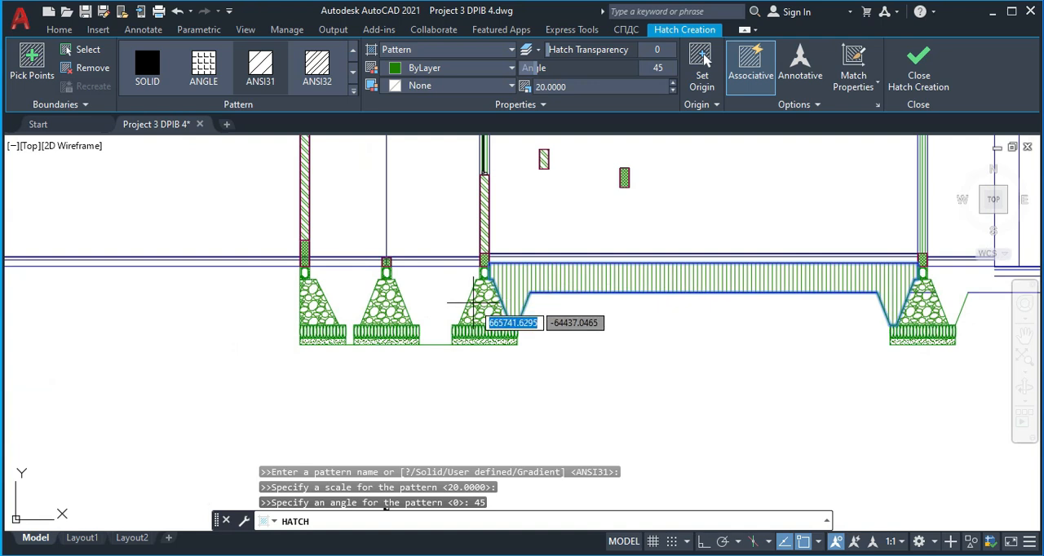
key("Return")
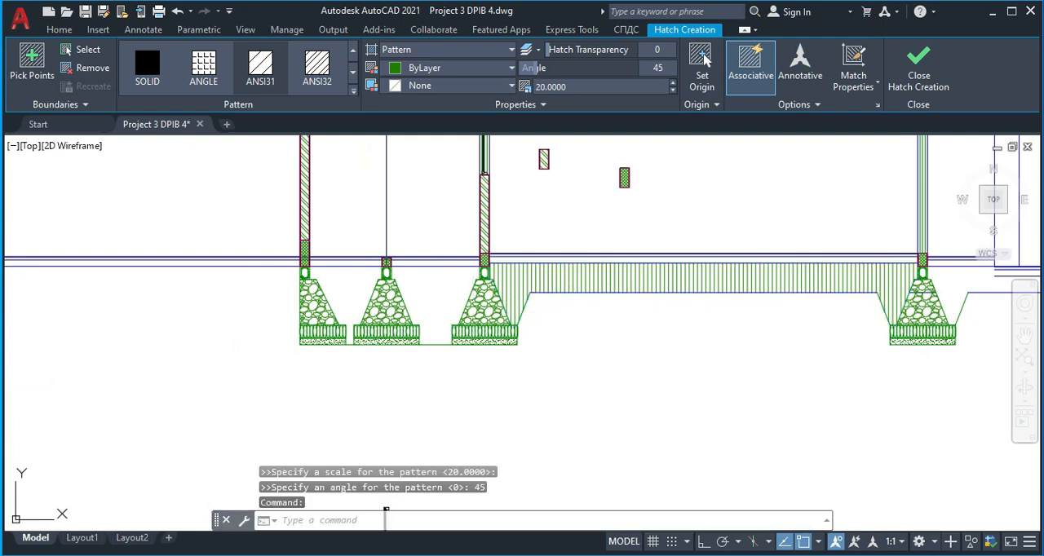
Hatch the fill area between the second and third foundations with the same ANSI31 pattern, scale 20, angle 45
key("Return")
left_click(436, 294)
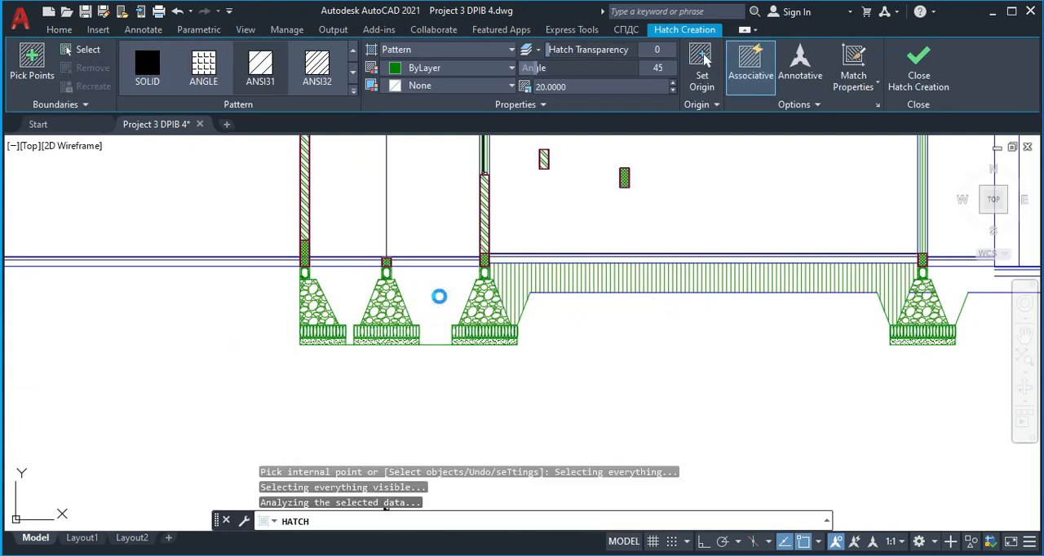
middle_click_drag(608, 343, 470, 323)
middle_click_drag(666, 328, 519, 347)
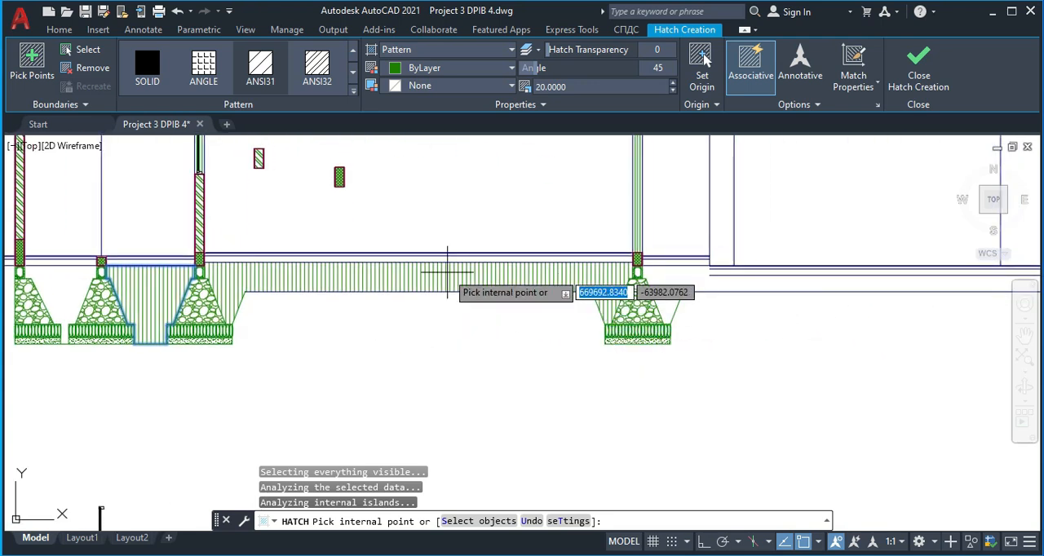
key("Return")
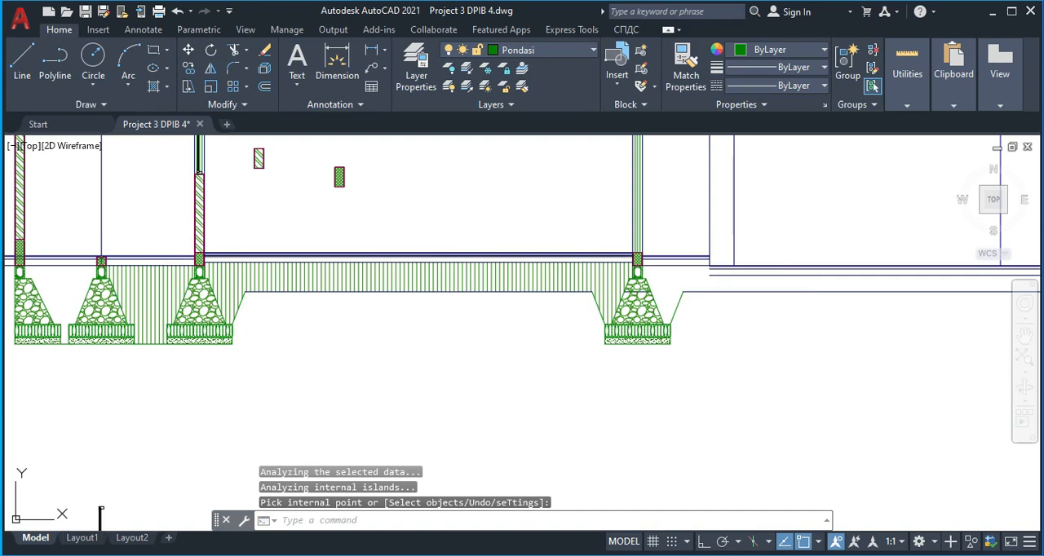
Hatch the slab layer between the third and fourth foundations with pattern AR-CONC at angle 0 and scale 1
key("Return")
scroll(390, 262, "up", 8)
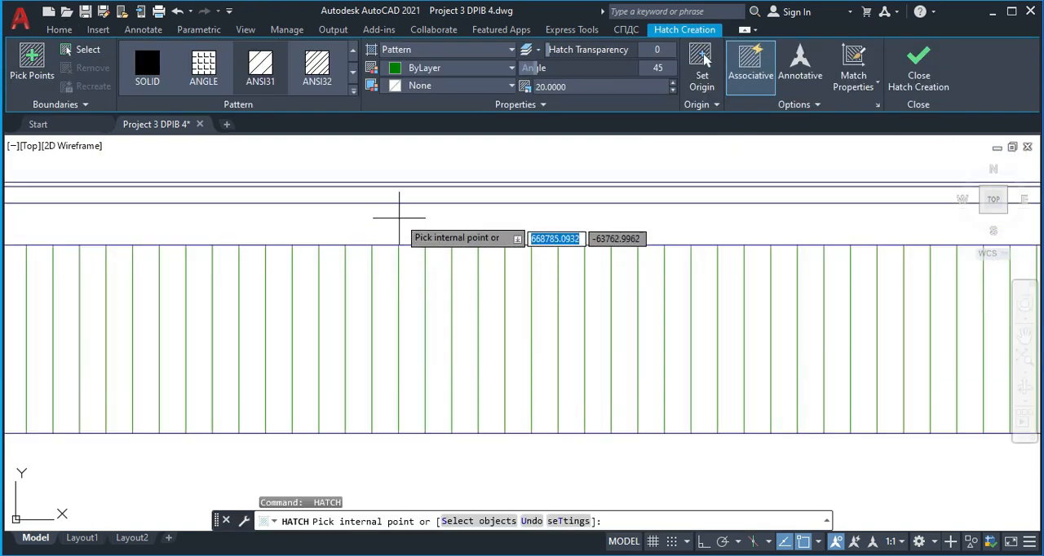
scroll(401, 220, "down", 8)
scroll(640, 261, "up", 5)
scroll(319, 289, "down", 3)
scroll(521, 182, "up", 2)
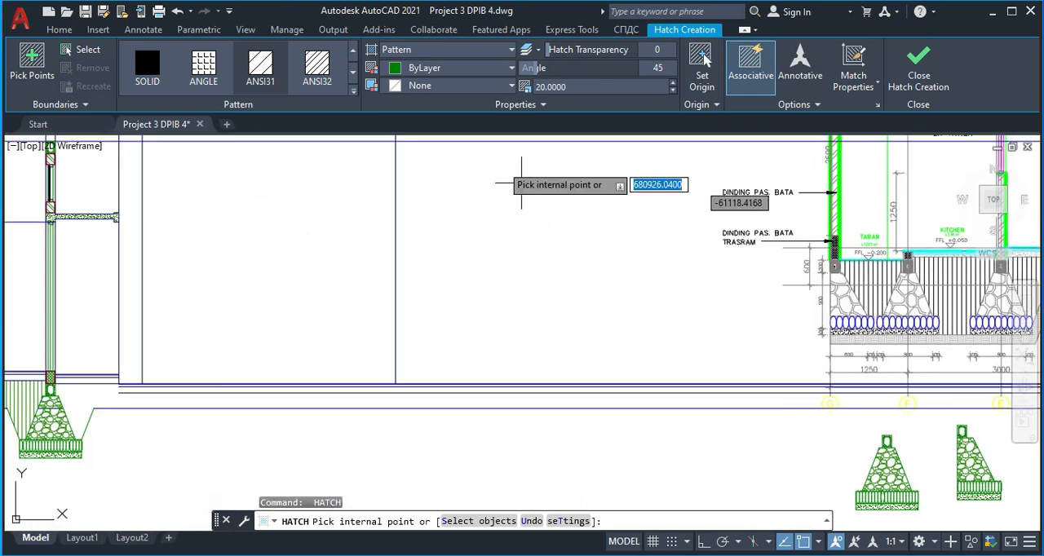
left_click(353, 89)
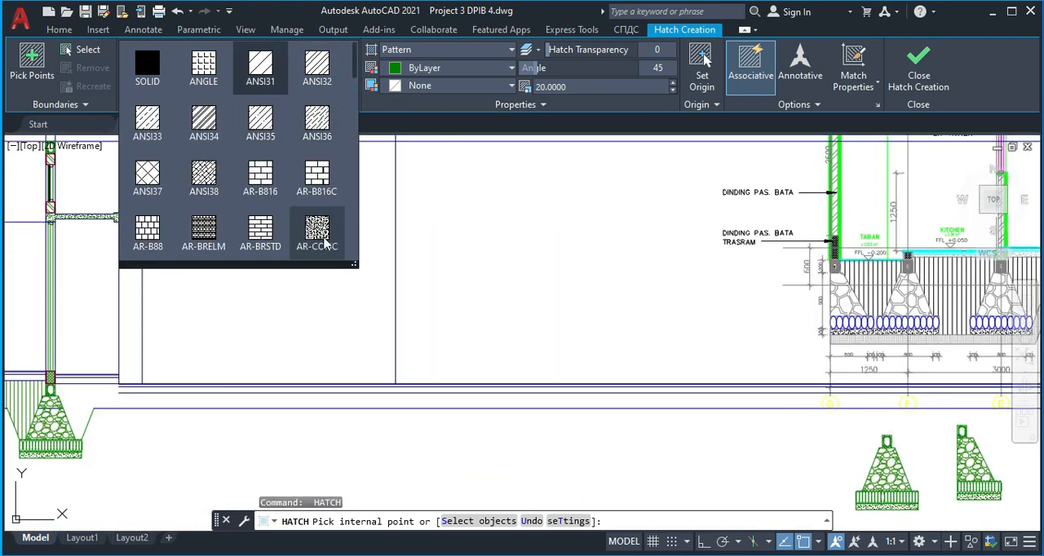
left_click(318, 233)
scroll(326, 292, "down", 3)
scroll(452, 313, "up", 4)
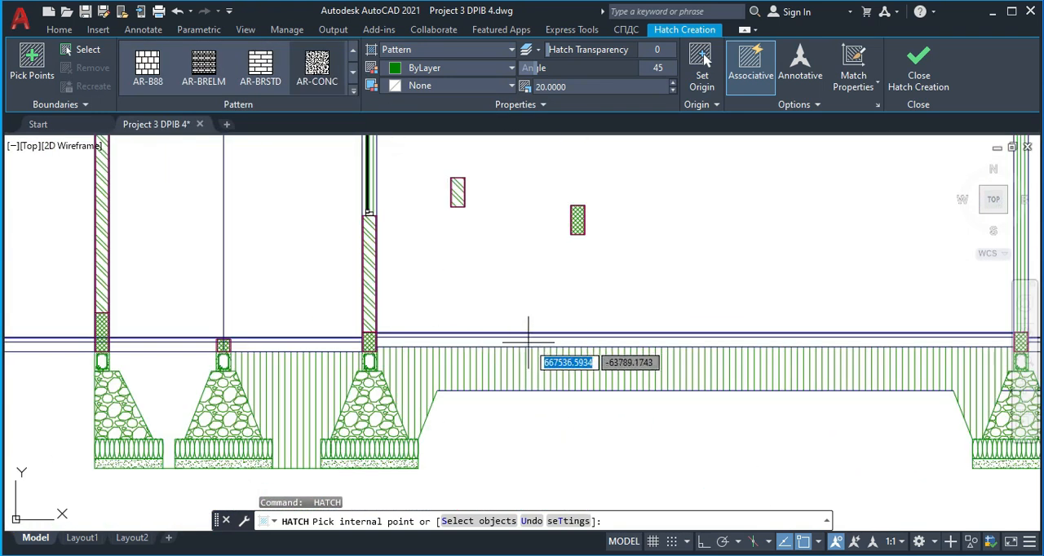
middle_click_drag(583, 339, 443, 306)
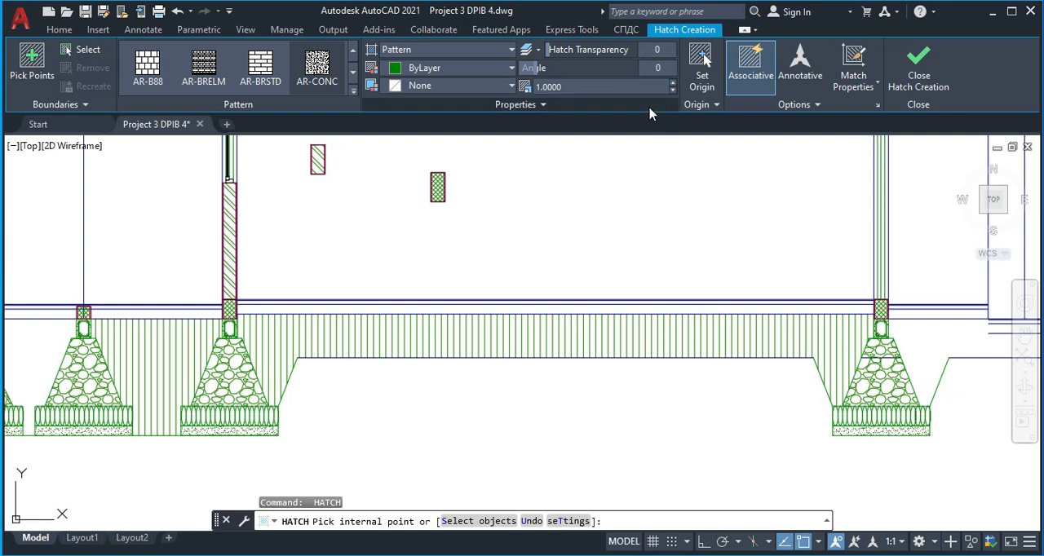
left_click(459, 310)
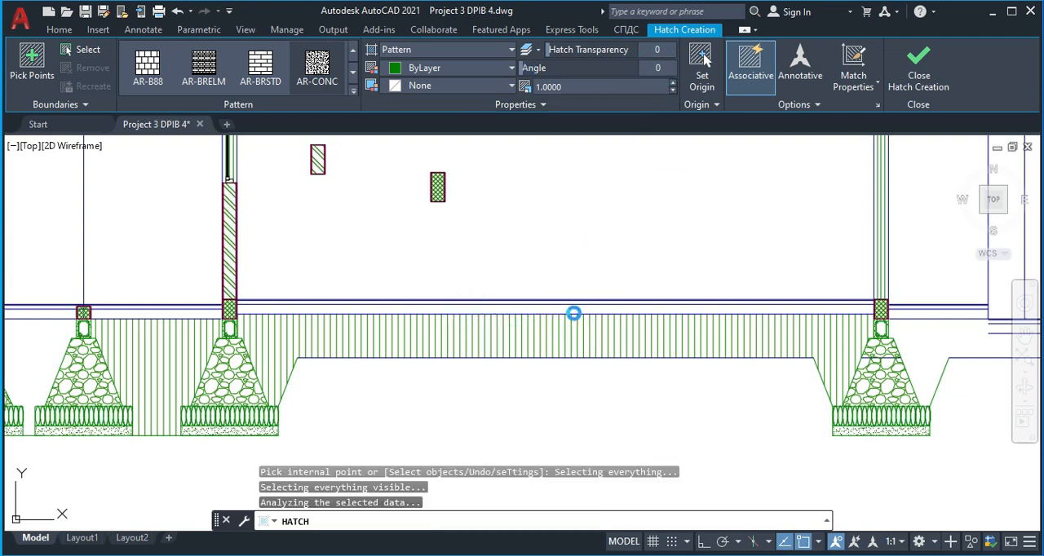
scroll(574, 244, "up", 5)
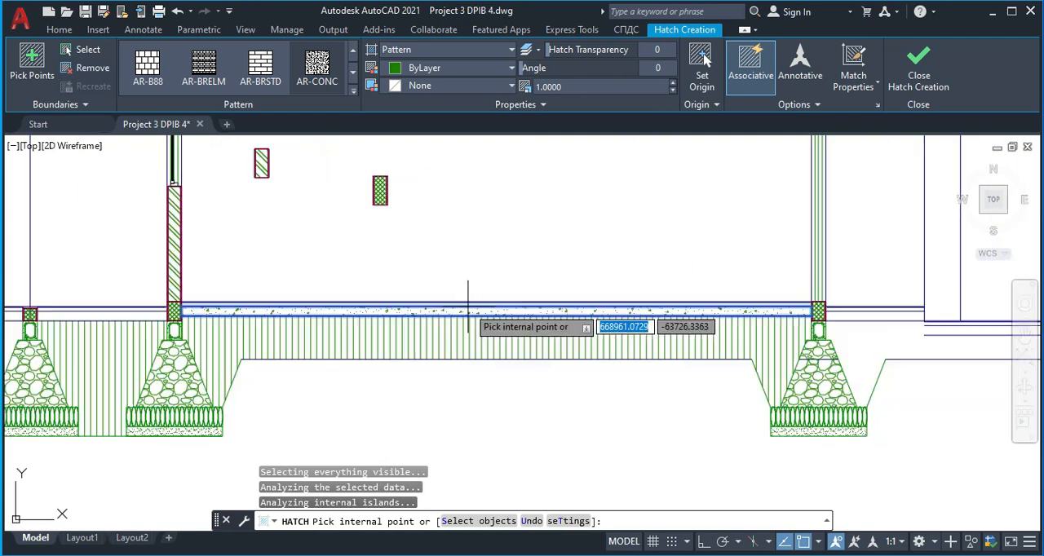
key("Return")
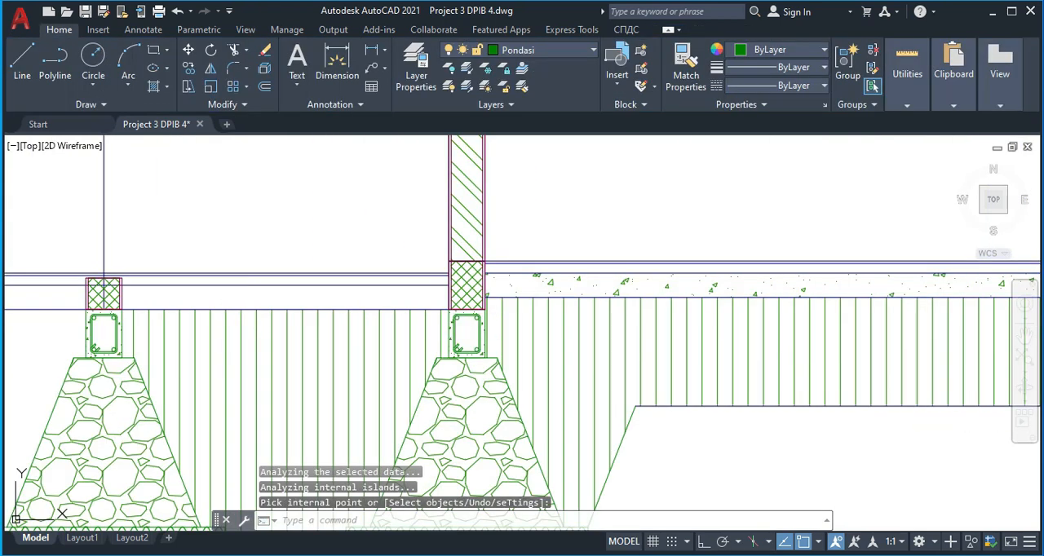
Hatch the slab layer between the second and third foundations' walls with the same AR-CONC pattern
key("Return")
left_click(321, 296)
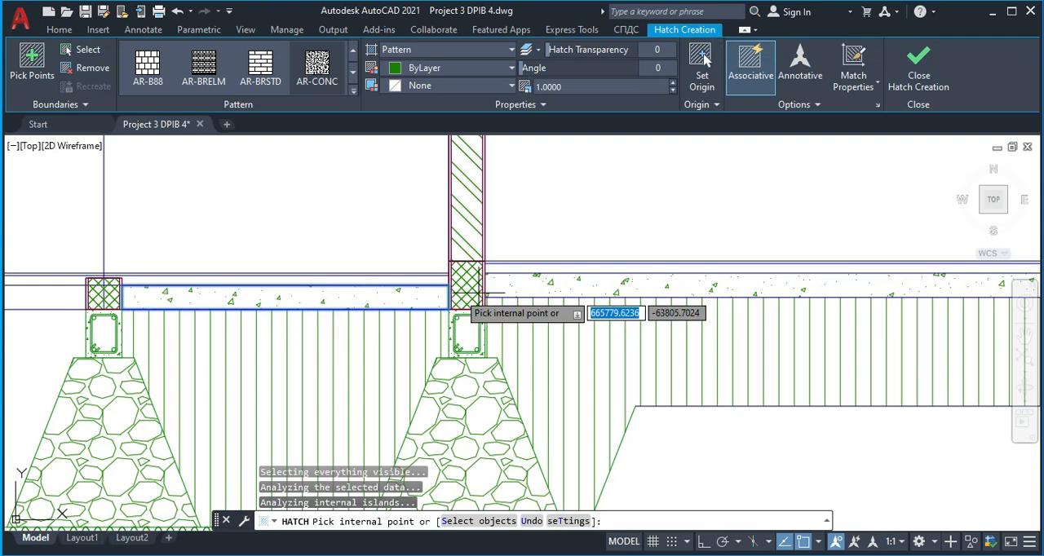
scroll(412, 291, "down", 5)
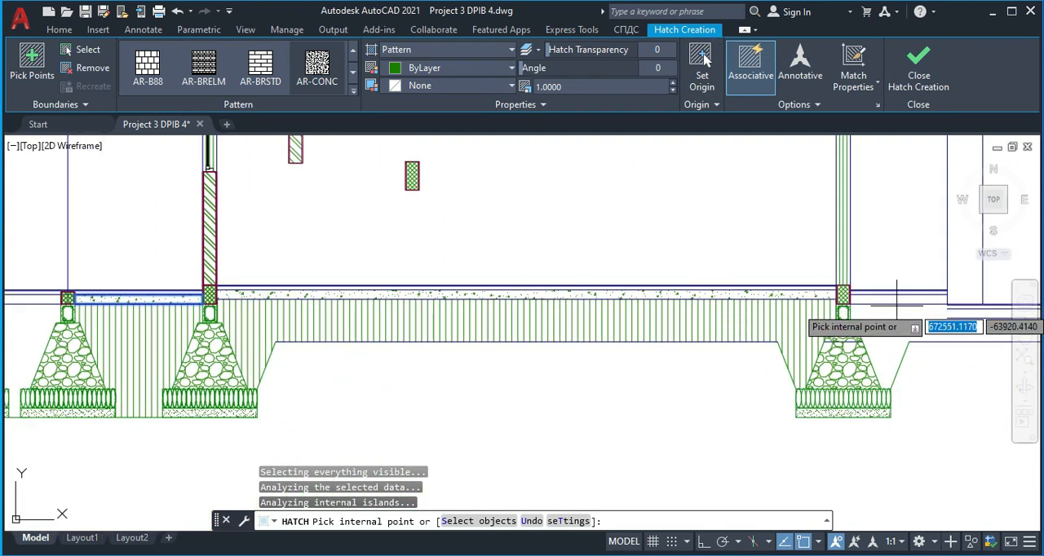
scroll(815, 308, "up", 2)
key("Return")
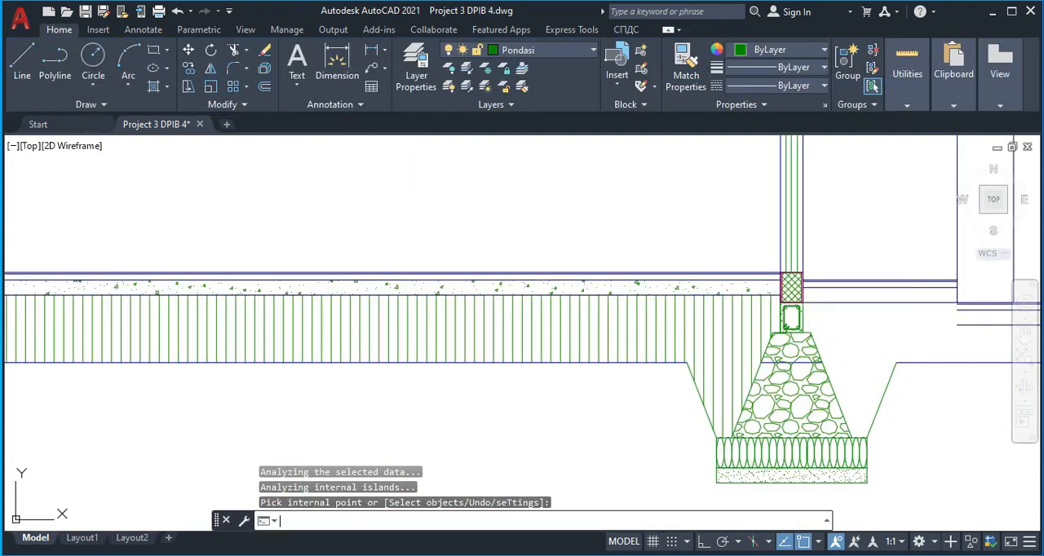
Hatch the slab layer between the fourth foundation's wall and the first vertical wall line with AR-CONC
key("space")
left_click(882, 294)
middle_click_drag(612, 337, 671, 337)
key("space")
Try to hatch the thin top floor layer between the third and fourth foundations with AR-CONC
scroll(388, 277, "up", 4)
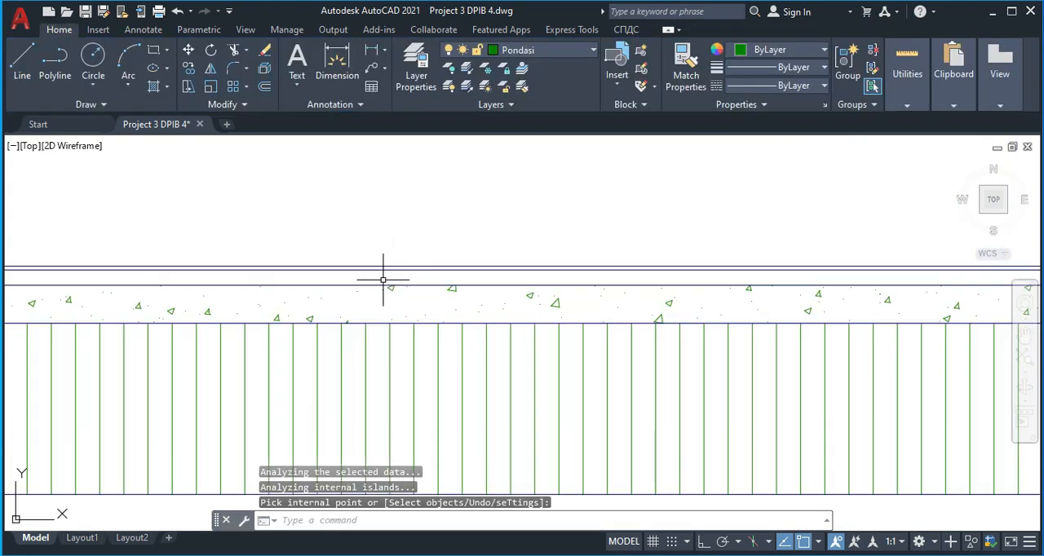
scroll(372, 279, "down", 3)
scroll(273, 282, "up", 3)
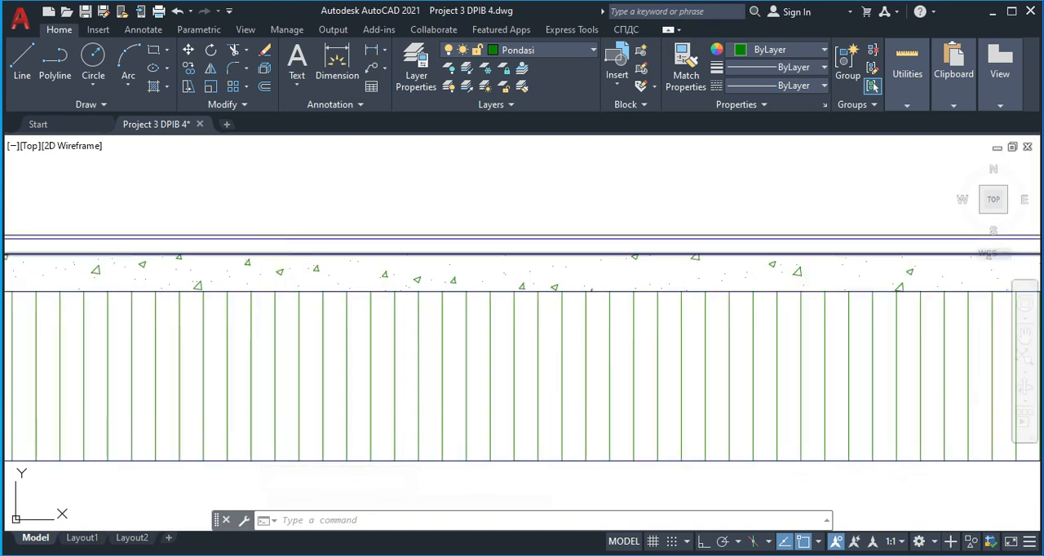
type("h")
key("Return")
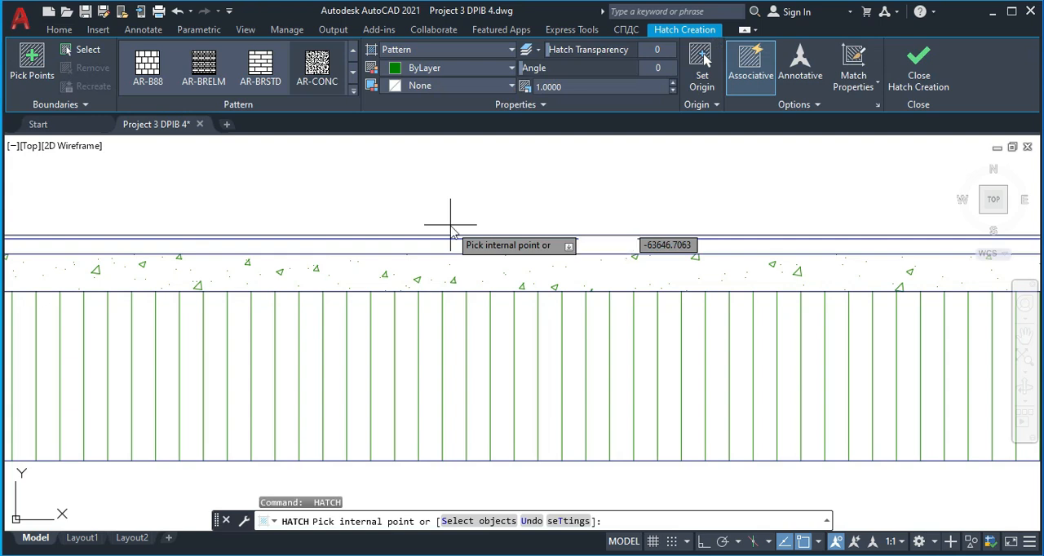
left_click(508, 236)
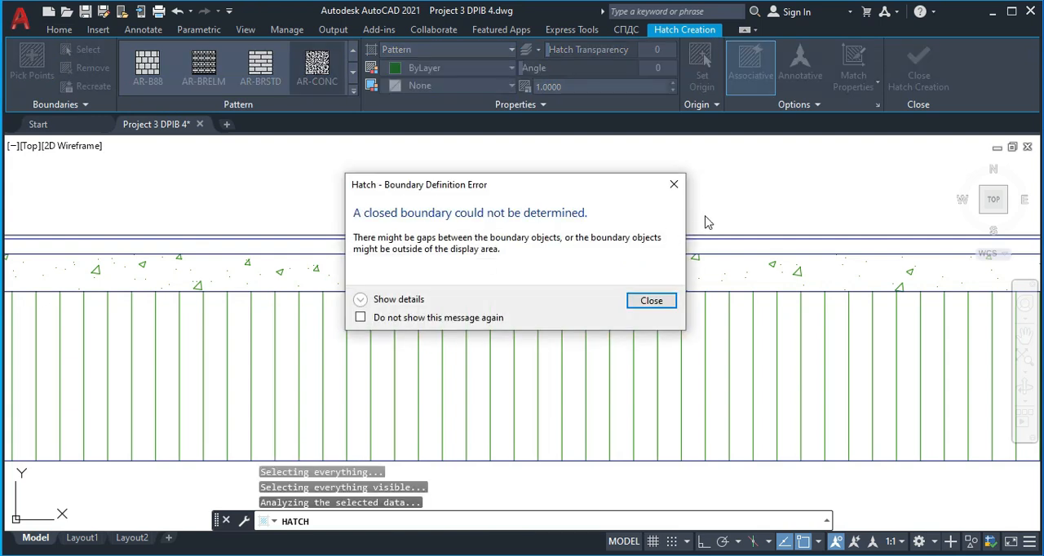
left_click(678, 183)
key("Escape")
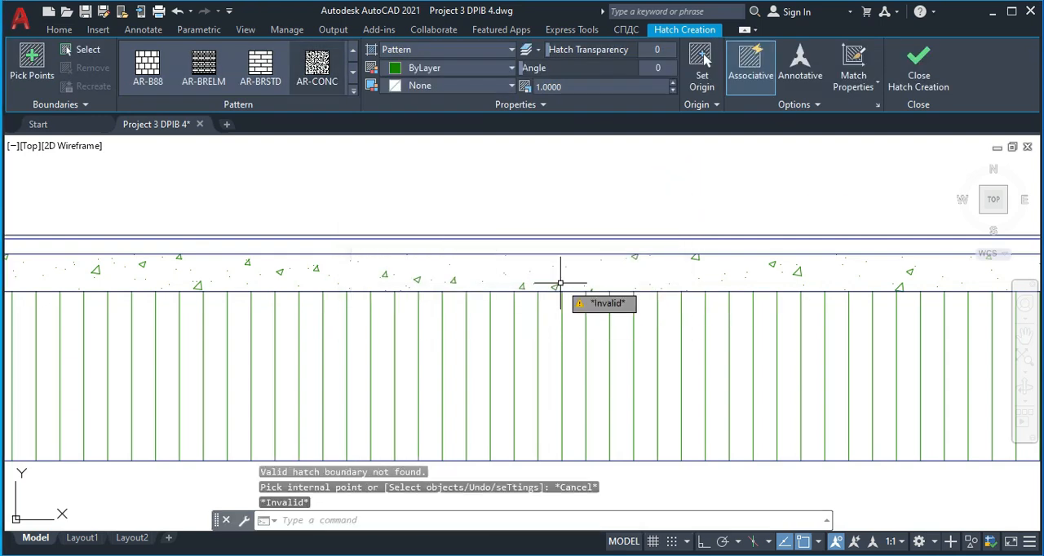
type("o")
key("Return")
key("Escape")
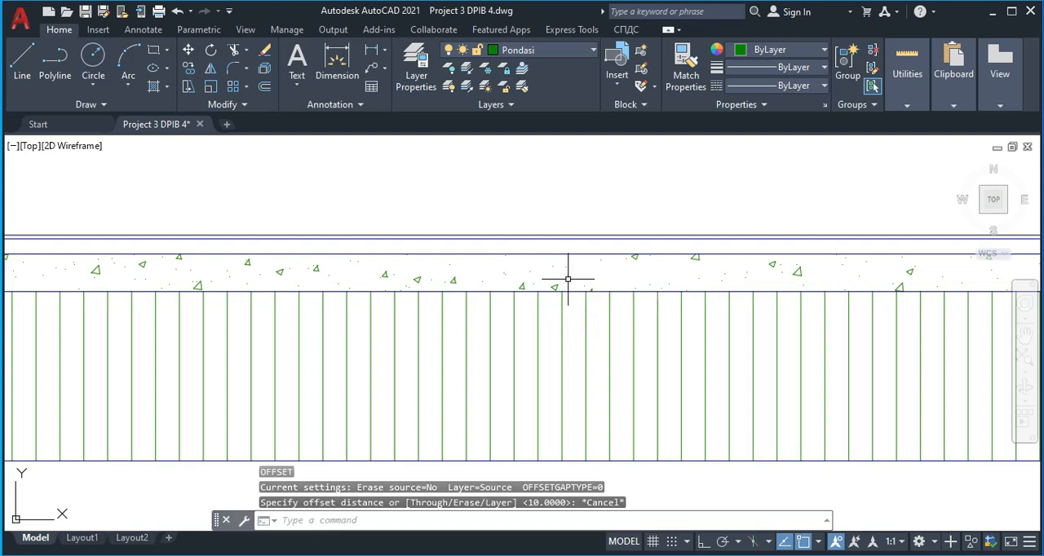
Offset the concrete slab's top line upward by 20 between the third and fourth foundations
type("o")
key("Return")
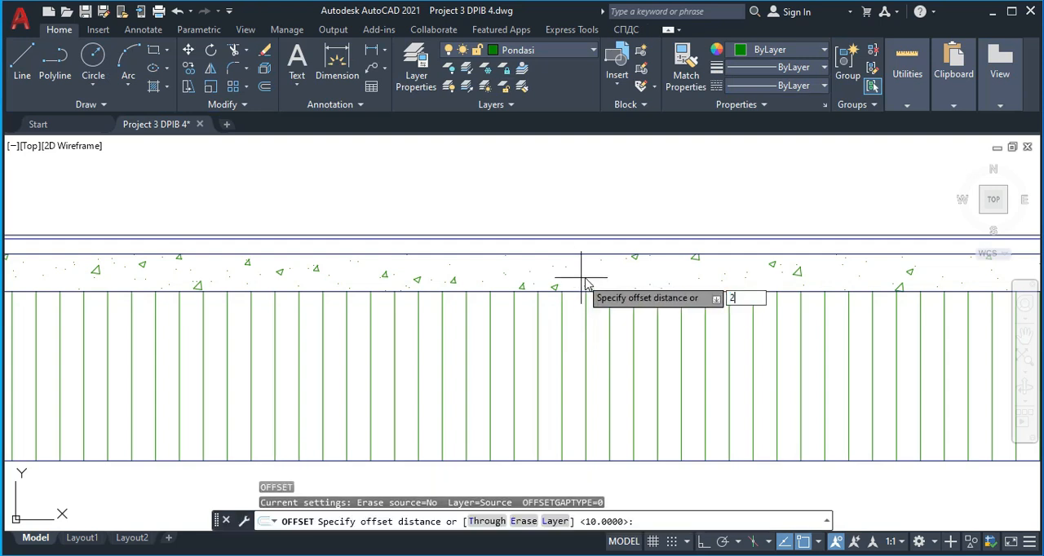
type("20")
key("Return")
left_click(550, 239)
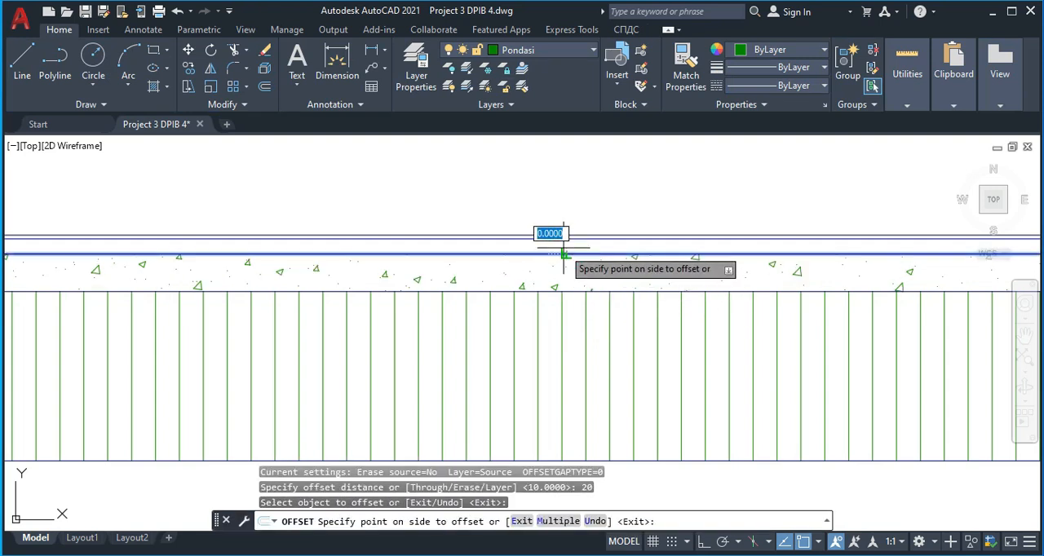
left_click(559, 245)
Offset the slab's top line upward by 20 between the second and third foundations and also beyond the fourth foundation
scroll(389, 255, "down", 4)
middle_click_drag(367, 261, 592, 257)
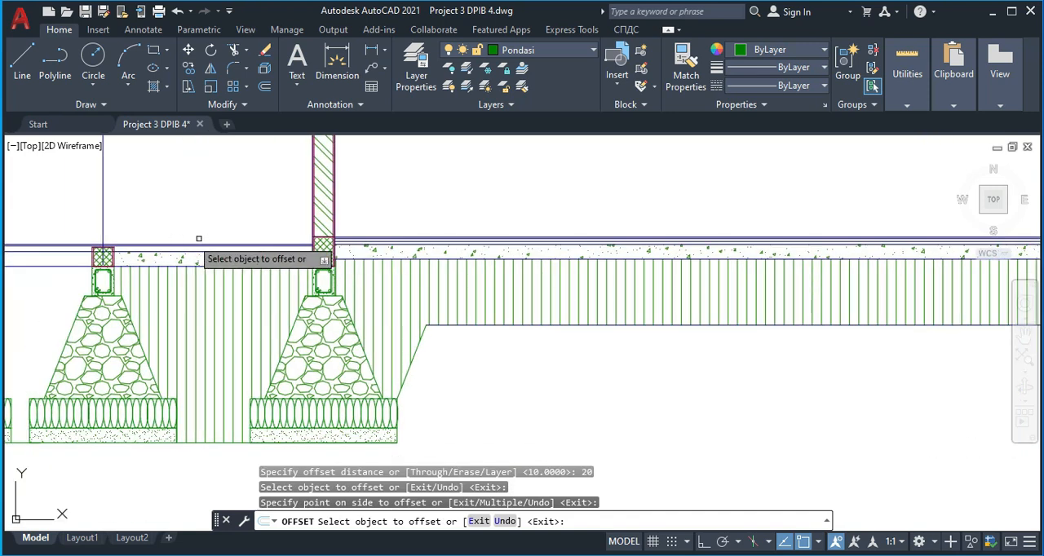
scroll(204, 243, "up", 4)
left_click(232, 259)
left_click(234, 247)
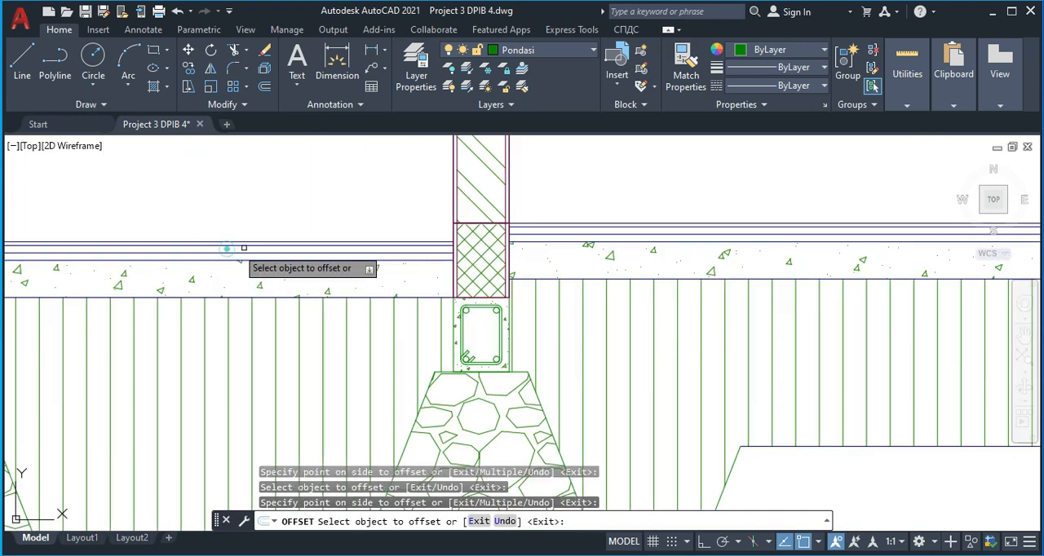
scroll(338, 265, "down", 5)
scroll(538, 269, "up", 5)
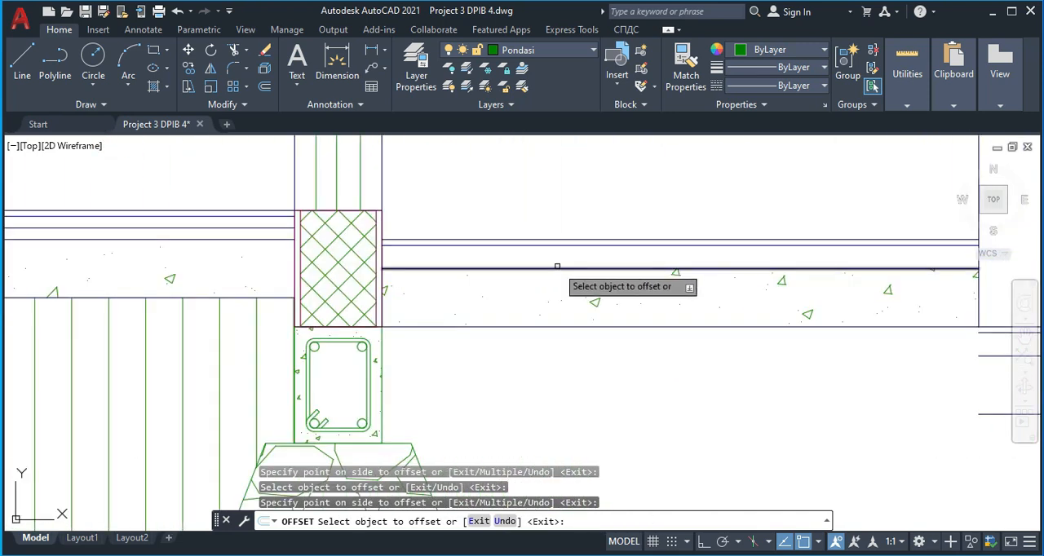
left_click(544, 268)
left_click(544, 252)
key("Escape")
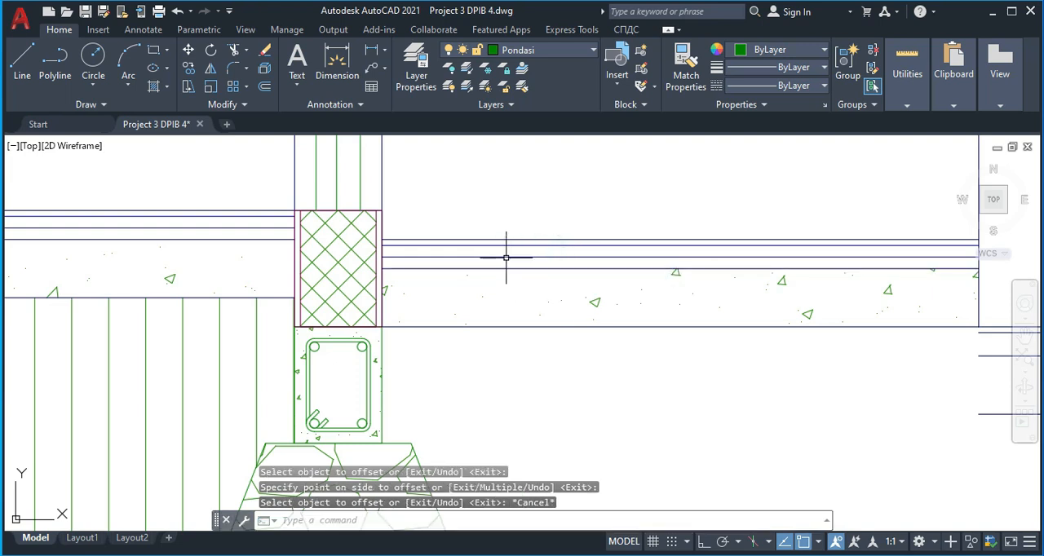
Move the offset floor lines of all three bays to the spesi layer
left_click(506, 257)
left_click(272, 227)
scroll(263, 274, "down", 5)
middle_click_drag(264, 275, 729, 293)
middle_click_drag(373, 337, 788, 316)
middle_click_drag(92, 277, 585, 284)
scroll(89, 291, "up", 4)
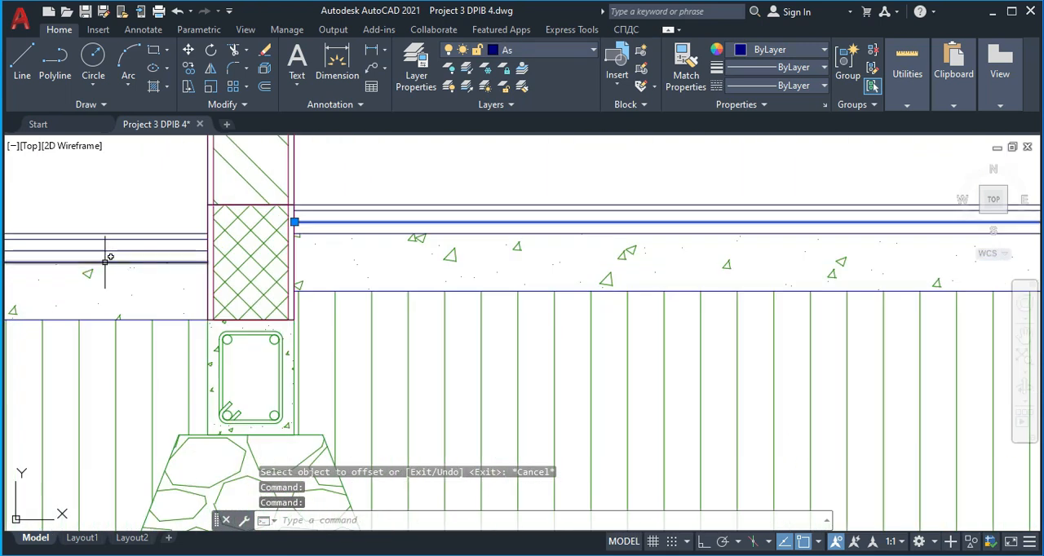
left_click(108, 251)
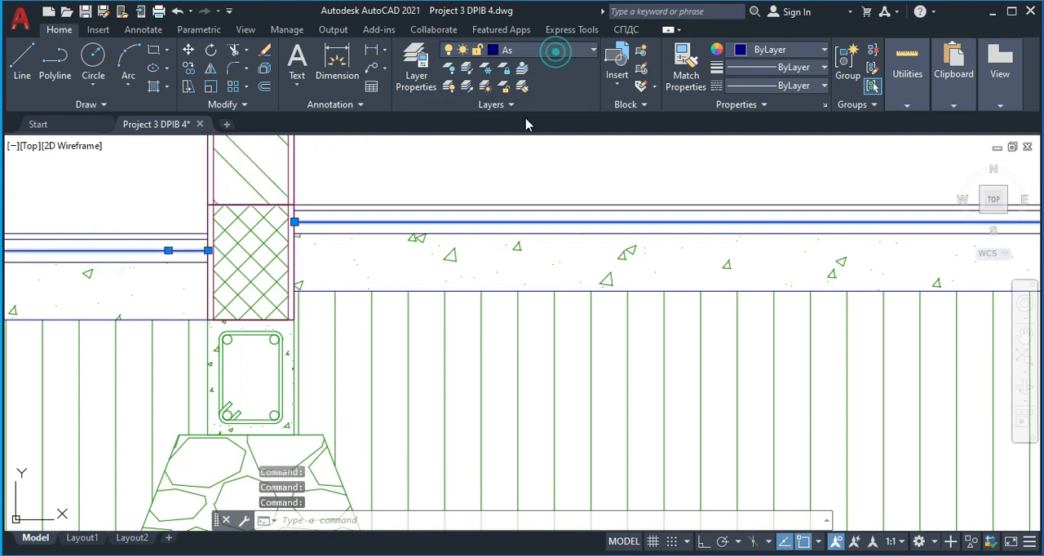
left_click(554, 51)
left_click(522, 545)
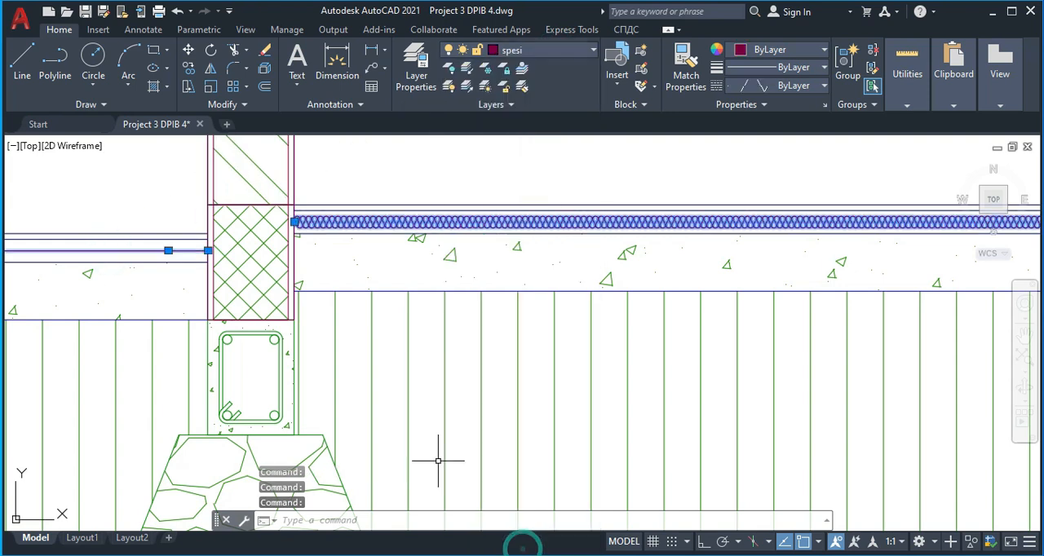
key("Escape")
Increase the linetype scale of the spesi line between the third and fourth foundations so its pattern fills the layer
scroll(260, 249, "down", 4)
middle_click_drag(419, 314, 87, 292)
scroll(387, 274, "down", 4)
scroll(588, 263, "up", 6)
scroll(653, 233, "up", 2)
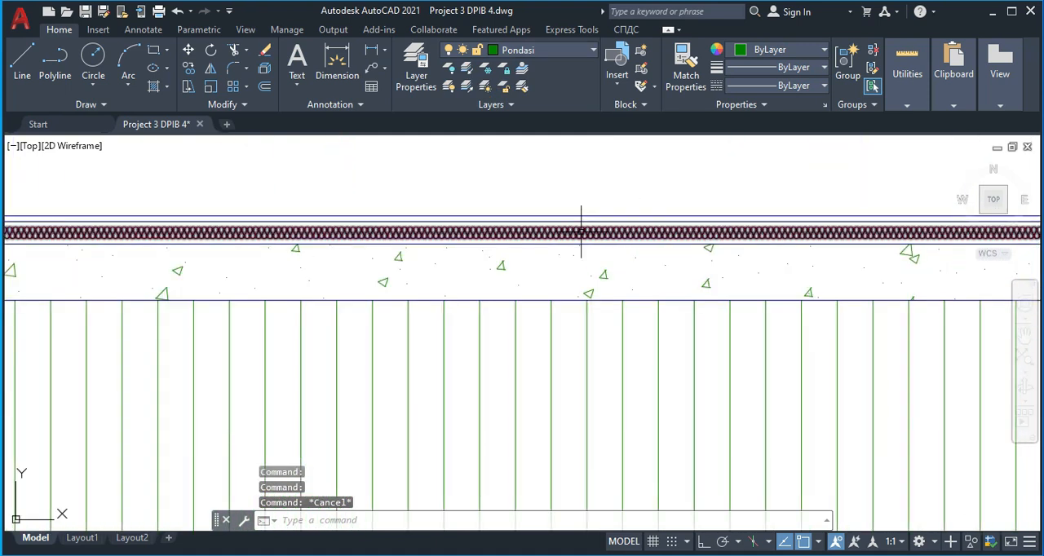
left_click(543, 232)
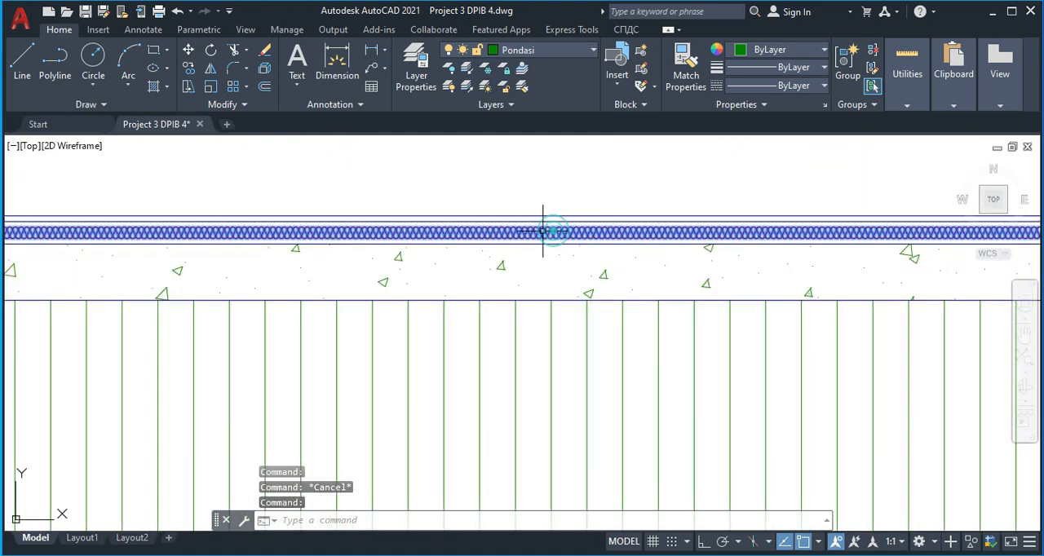
right_click(443, 227)
left_click(487, 529)
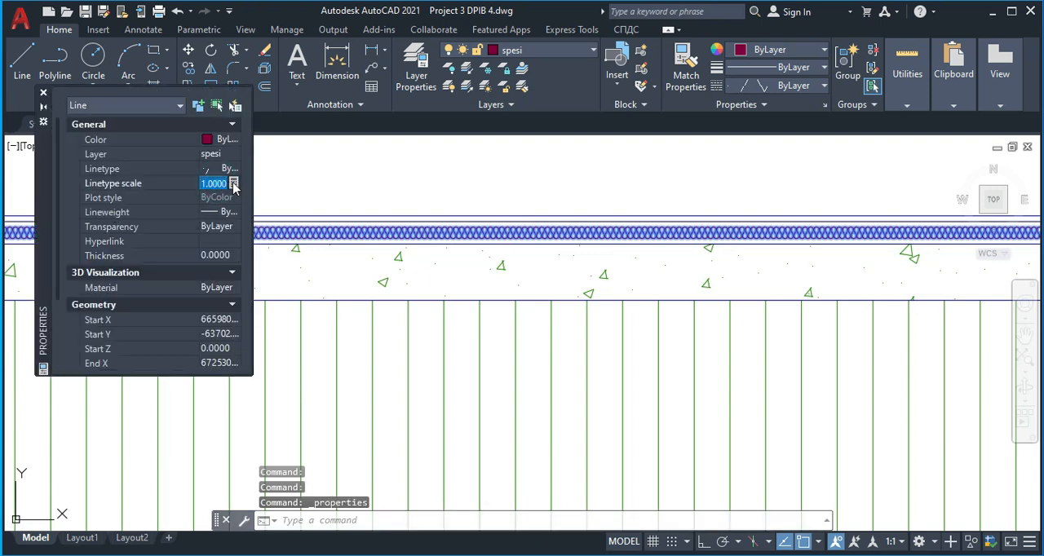
key("Return")
key("Escape")
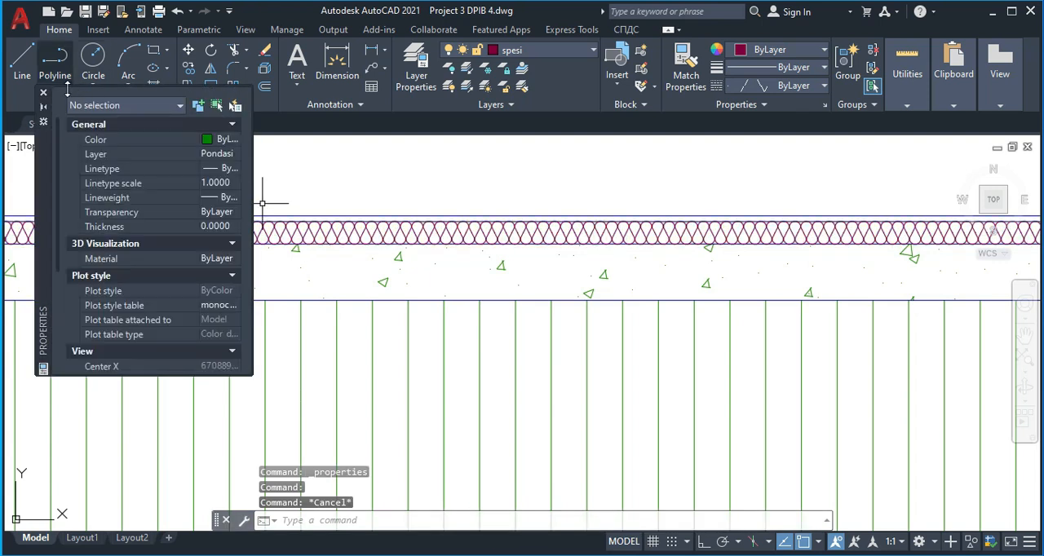
left_click(44, 94)
Match the properties of the rescaled spesi line onto the spesi lines in the two neighbouring floor bays
scroll(625, 275, "down", 3)
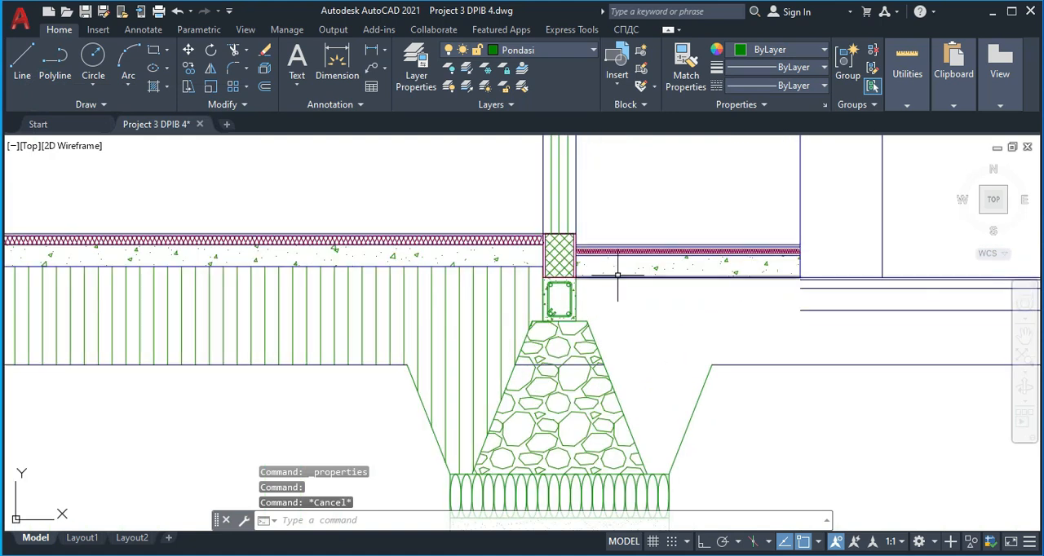
type("ma")
key("Return")
scroll(514, 232, "up", 4)
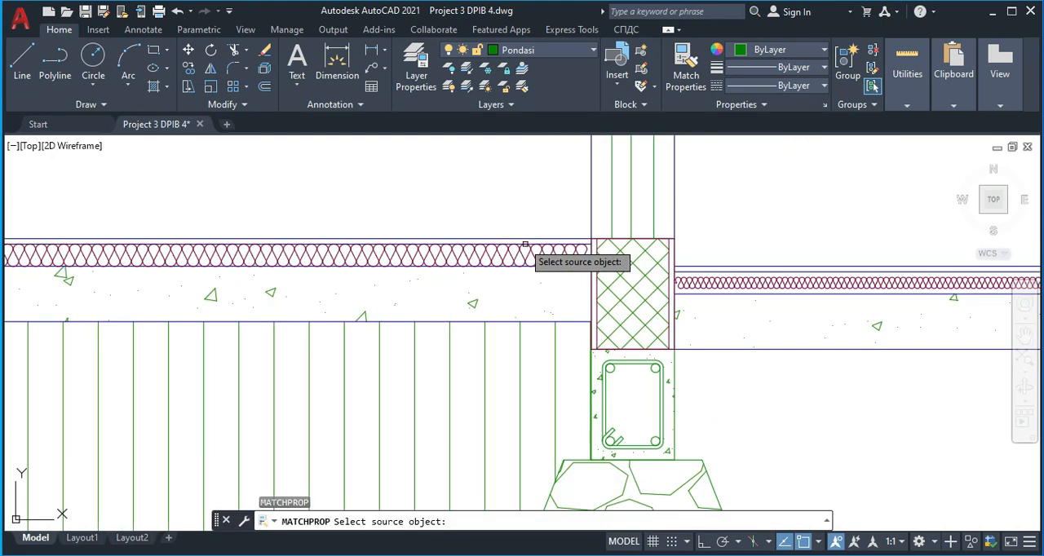
left_click(547, 254)
left_click(699, 285)
scroll(562, 281, "down", 6)
middle_click_drag(385, 285, 895, 276)
middle_click_drag(279, 298, 608, 280)
scroll(378, 244, "up", 4)
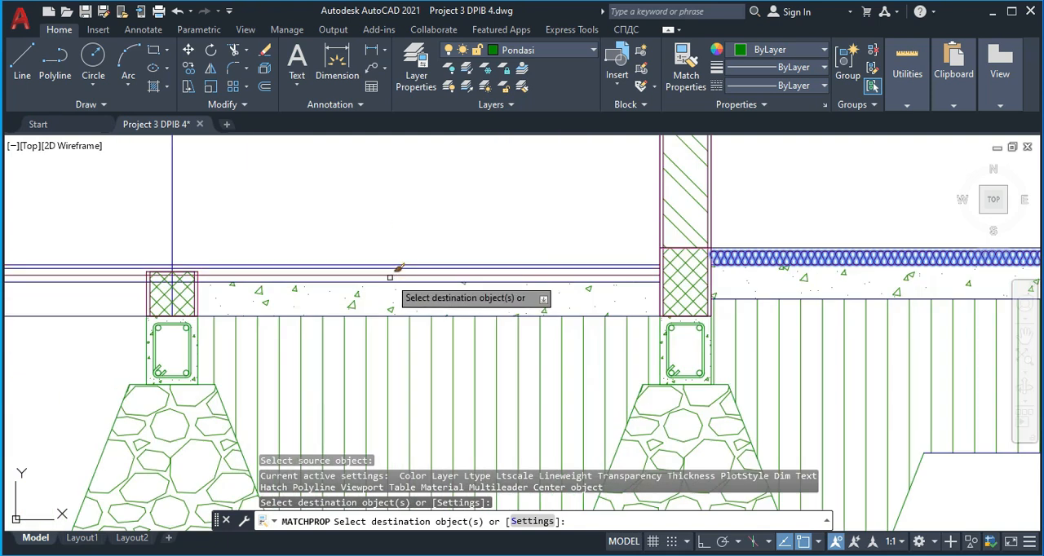
left_click(393, 273)
scroll(407, 277, "up", 4)
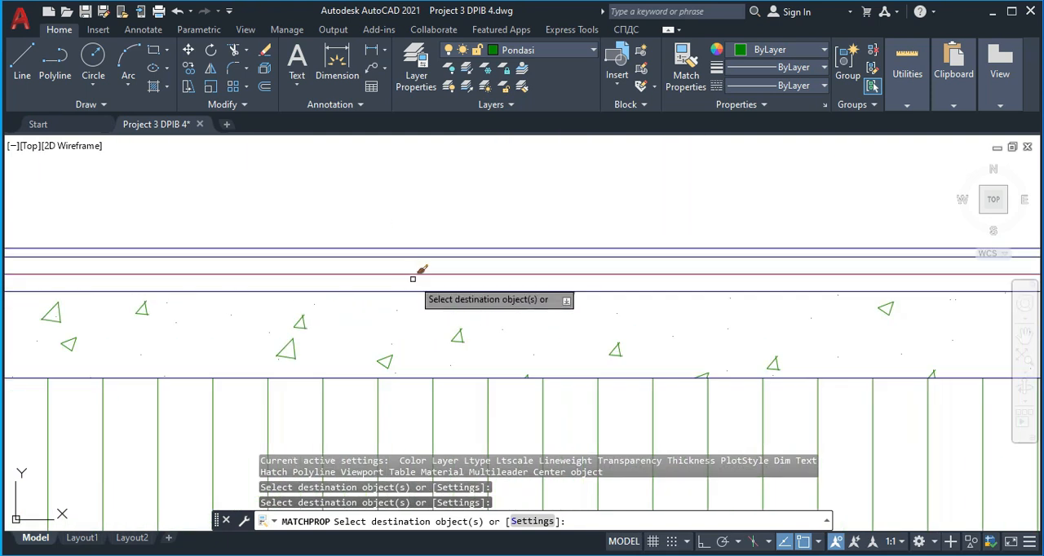
key("Escape")
Trim the spesi line at the second foundation's wall base and erase the leftover piece crossing it
left_click(425, 275)
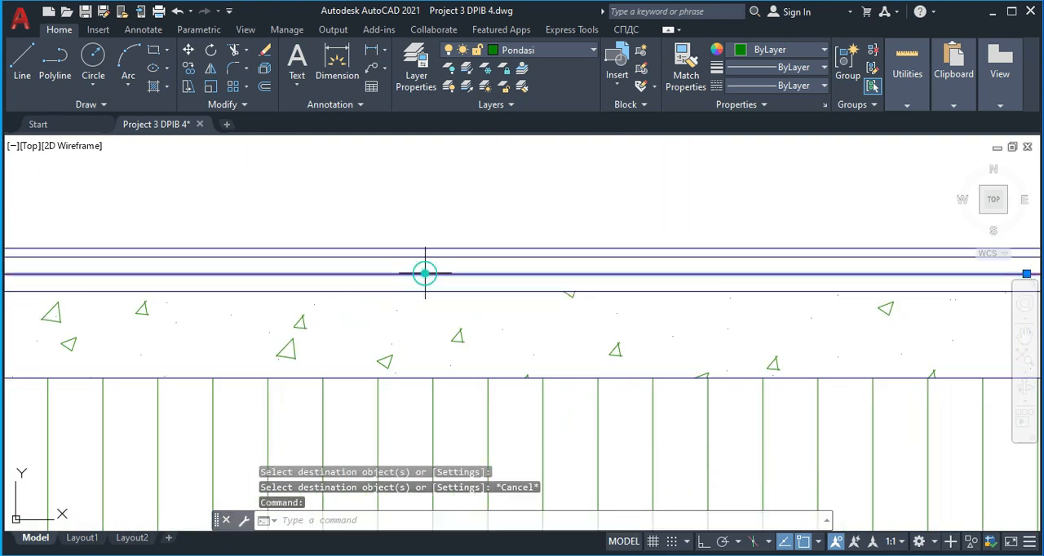
scroll(373, 273, "down", 4)
scroll(205, 288, "up", 4)
scroll(237, 284, "up", 2)
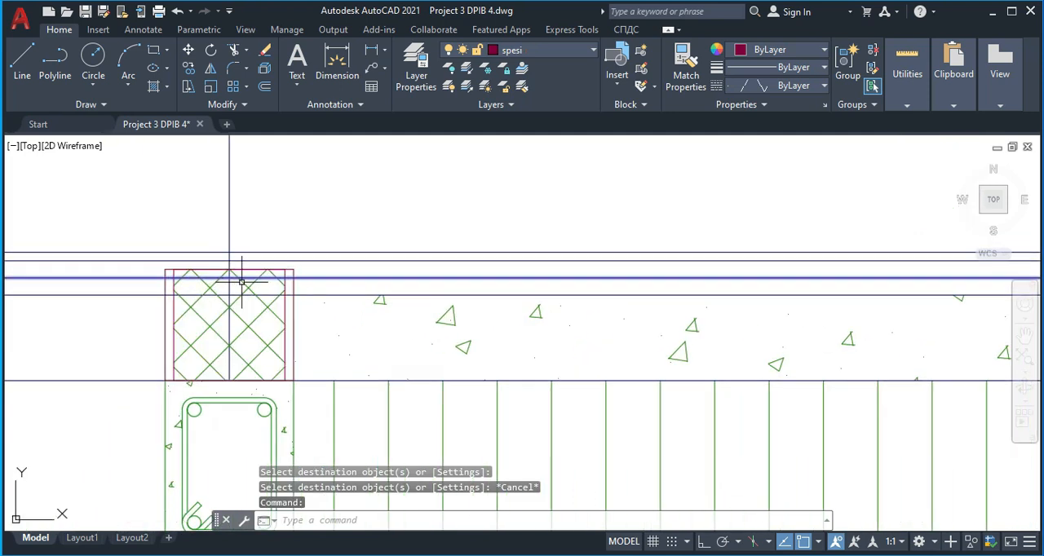
key("Escape")
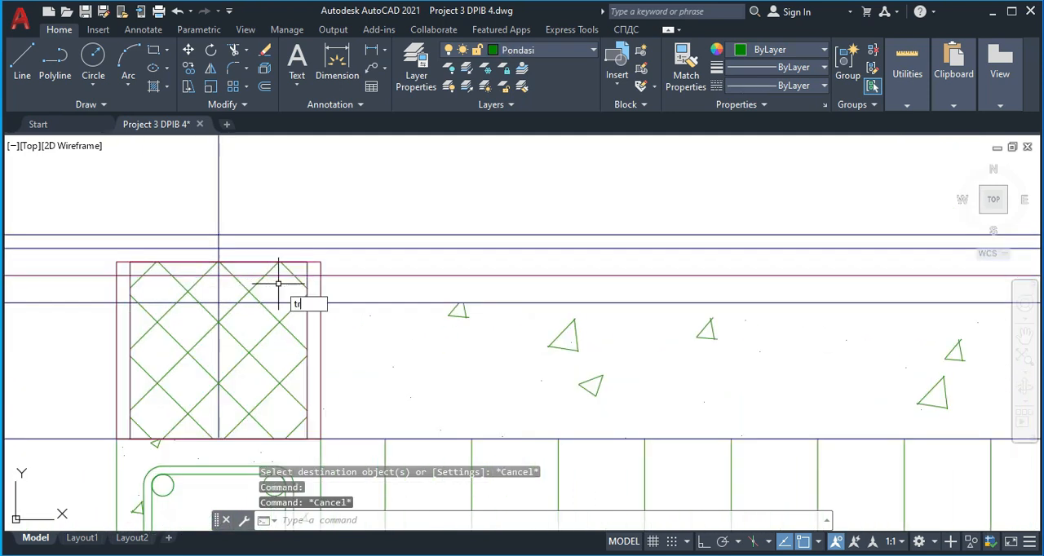
type("tr")
key("Return")
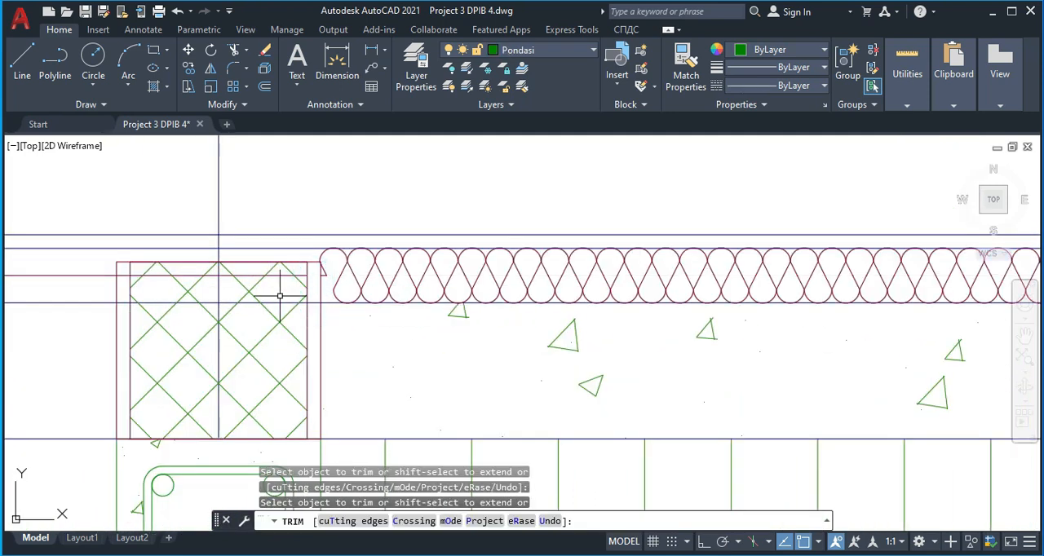
key("Escape")
left_click(252, 273)
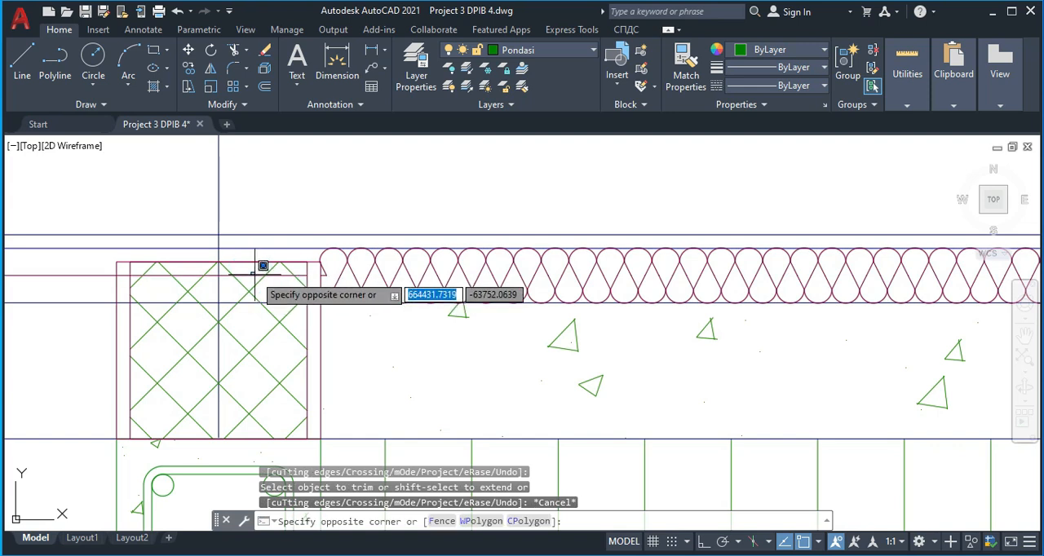
left_click(249, 274)
key("Delete")
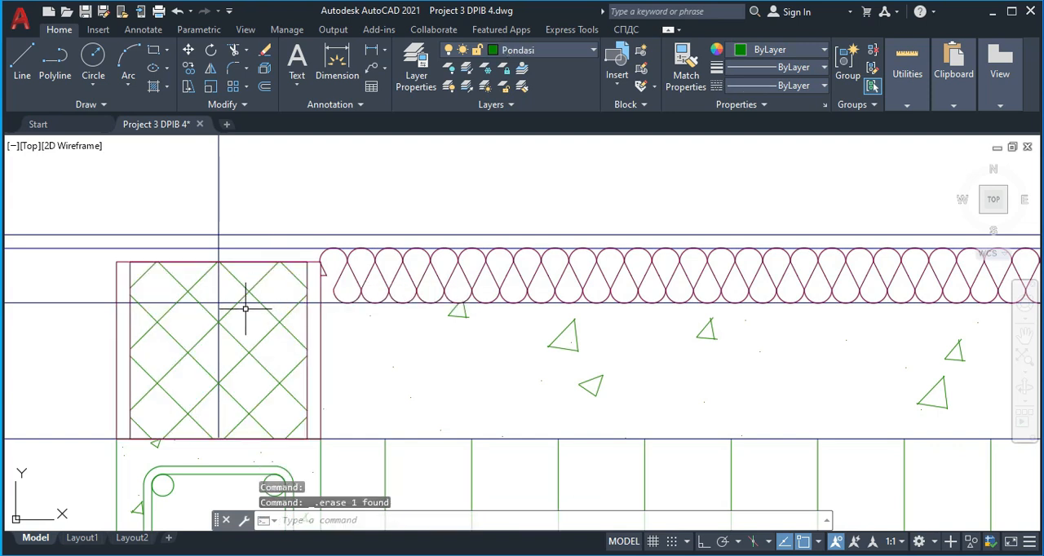
Trim the slab's top line at the second foundation's wall base and delete the remainder extending across it
type("tr")
key("Return")
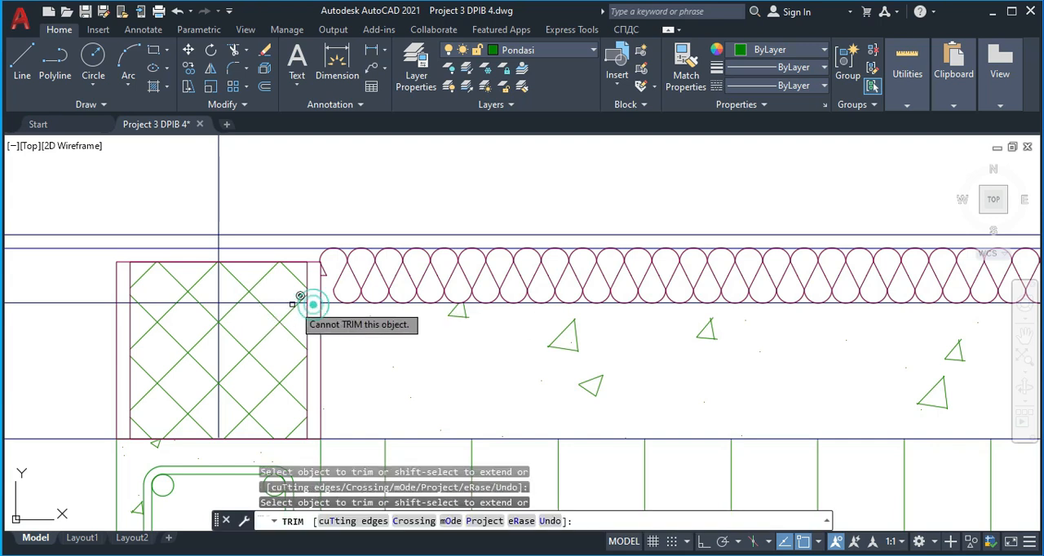
key("Escape")
left_click(158, 302)
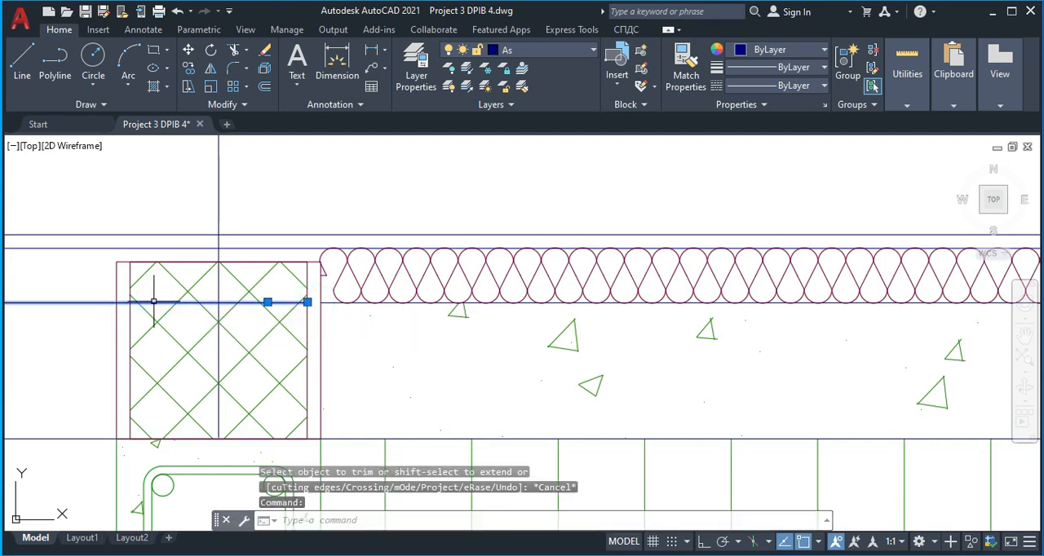
key("Delete")
Trim the two top floor lines back to the vertical wall line above the second foundation
type("tr")
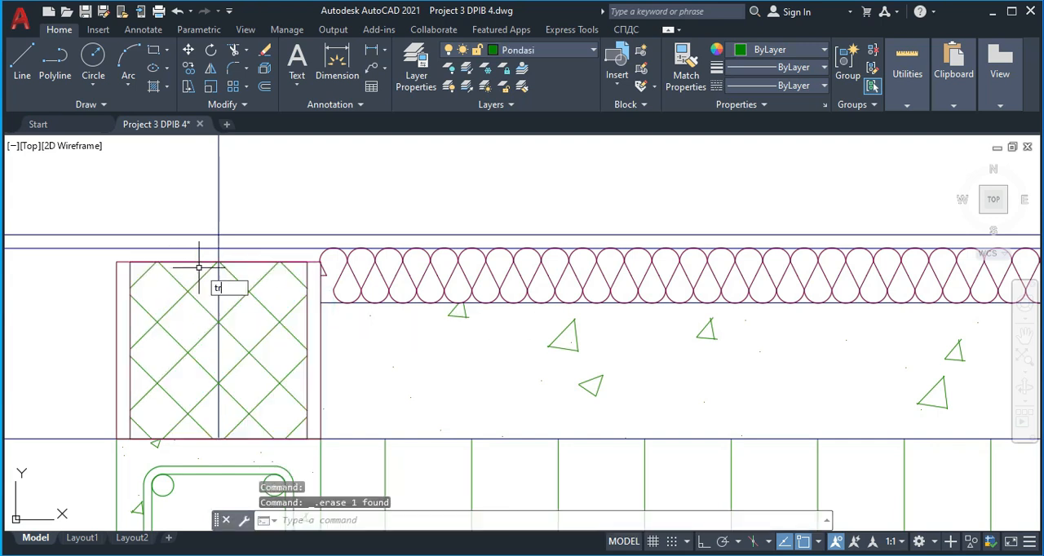
key("Return")
left_click(184, 256)
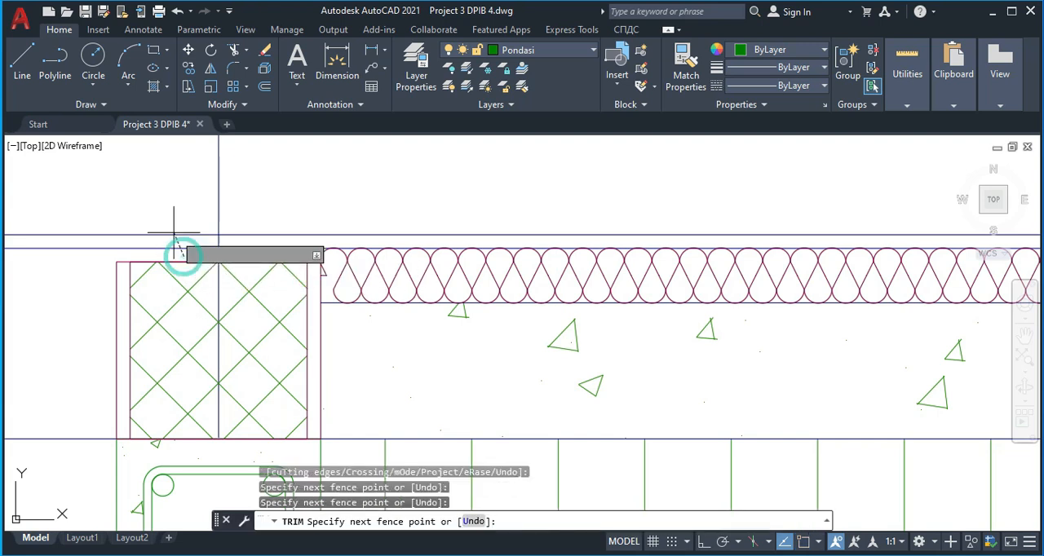
left_click(171, 218)
key("Escape")
Examine the floor layers and fill hatching along the section from the second foundation to past the fourth
scroll(396, 321, "down", 6)
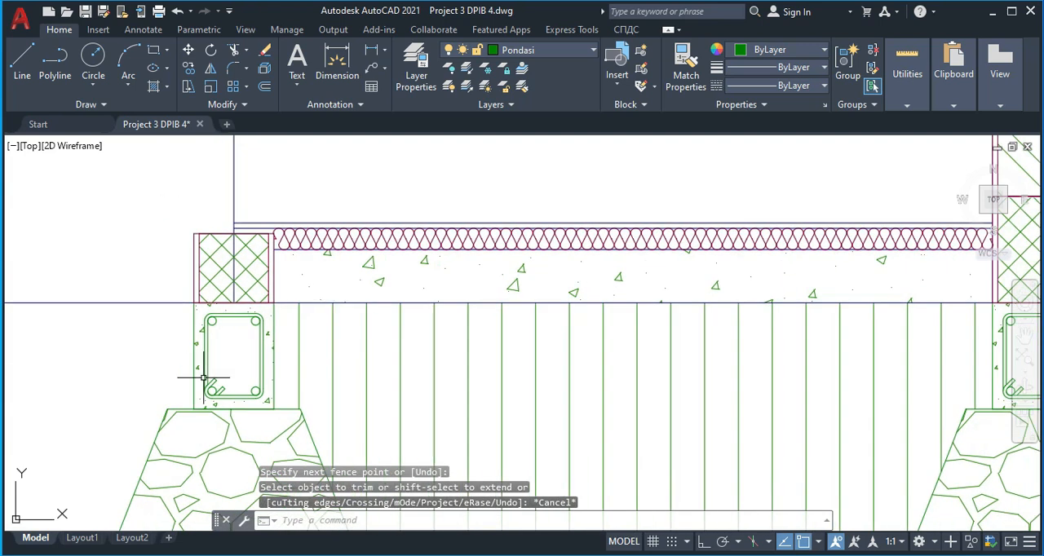
scroll(375, 298, "up", 2)
scroll(426, 365, "down", 2)
middle_click_drag(555, 360, 305, 331)
scroll(310, 331, "down", 6)
mouse_move(515, 325)
middle_mouse_down()
mouse_move(529, 325)
mouse_move(329, 307)
middle_mouse_up()
scroll(823, 321, "down", 1)
scroll(823, 321, "up", 1)
middle_click_drag(823, 321, 511, 310)
scroll(423, 310, "up", 2)
scroll(393, 310, "down", 4)
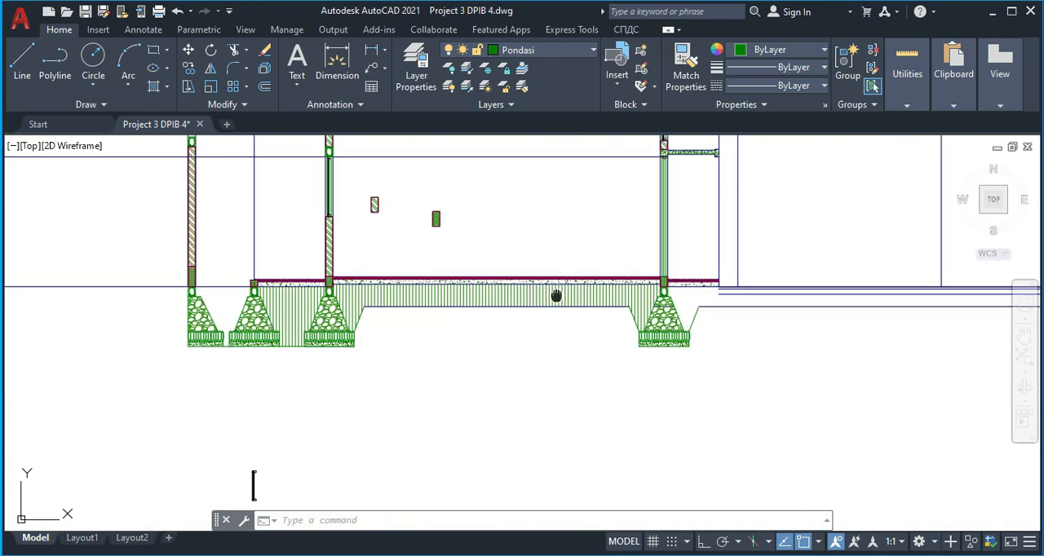
scroll(571, 275, "up", 4)
scroll(642, 294, "down", 4)
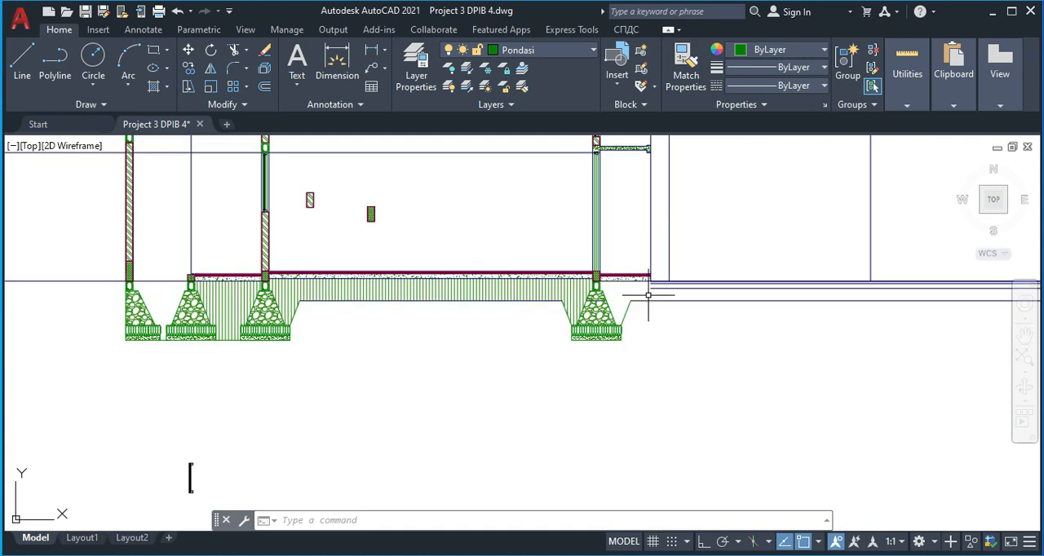
scroll(327, 284, "up", 2)
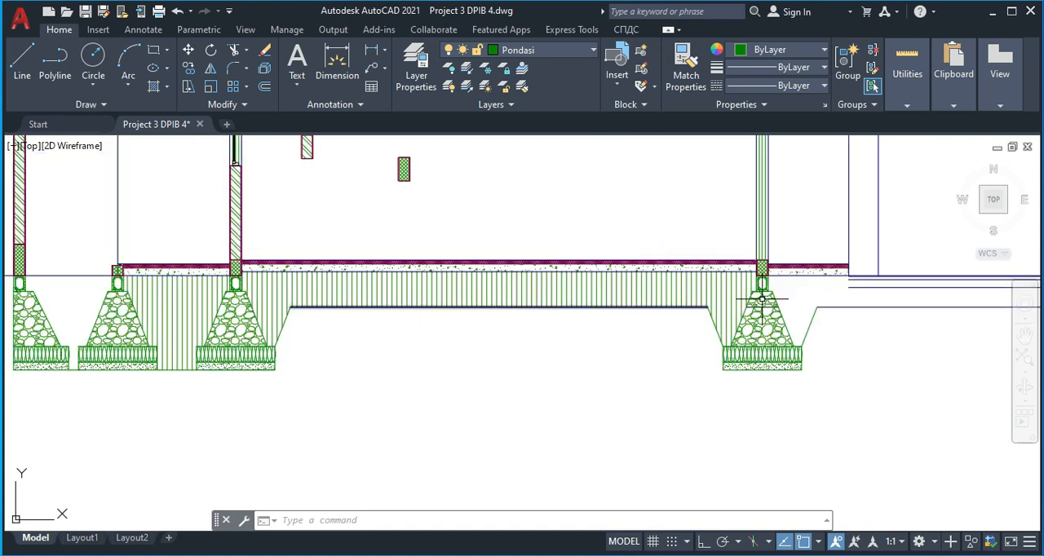
Extend the vertical line at the end of the hatched floor beyond the fourth foundation down to the fill's bottom line
middle_click_drag(819, 300, 315, 282)
scroll(389, 275, "up", 1)
scroll(331, 263, "up", 4)
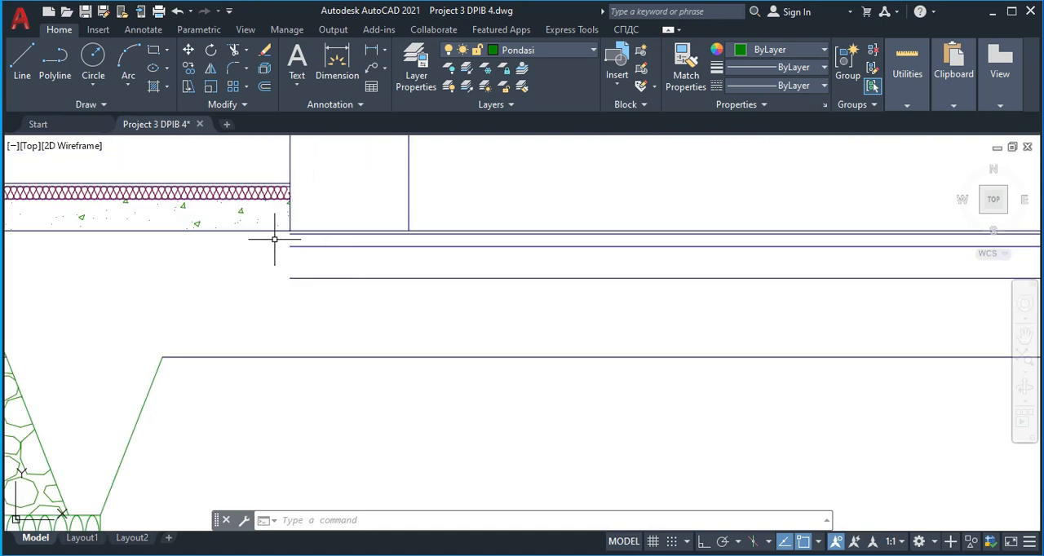
key("Return")
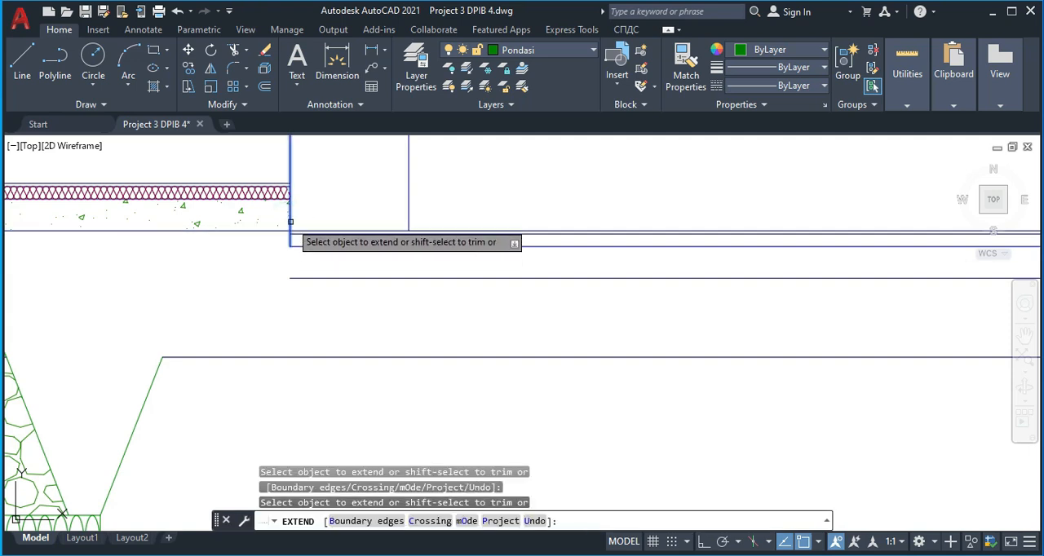
left_click(287, 221)
left_click(291, 226)
key("Return")
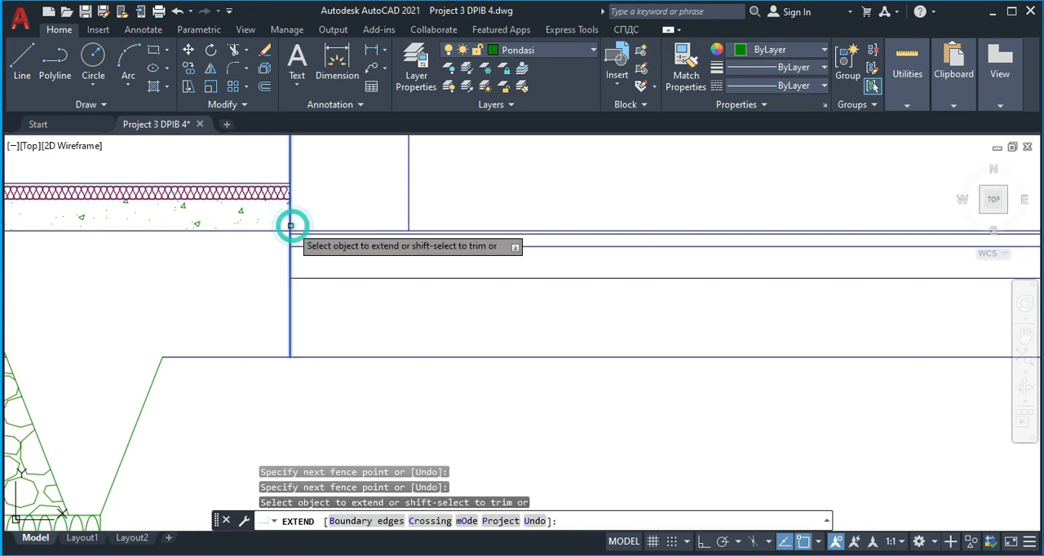
Extend the second vertical line beyond the hatched floor's end down to the lowest line of the adjoining floor layers
key("Escape")
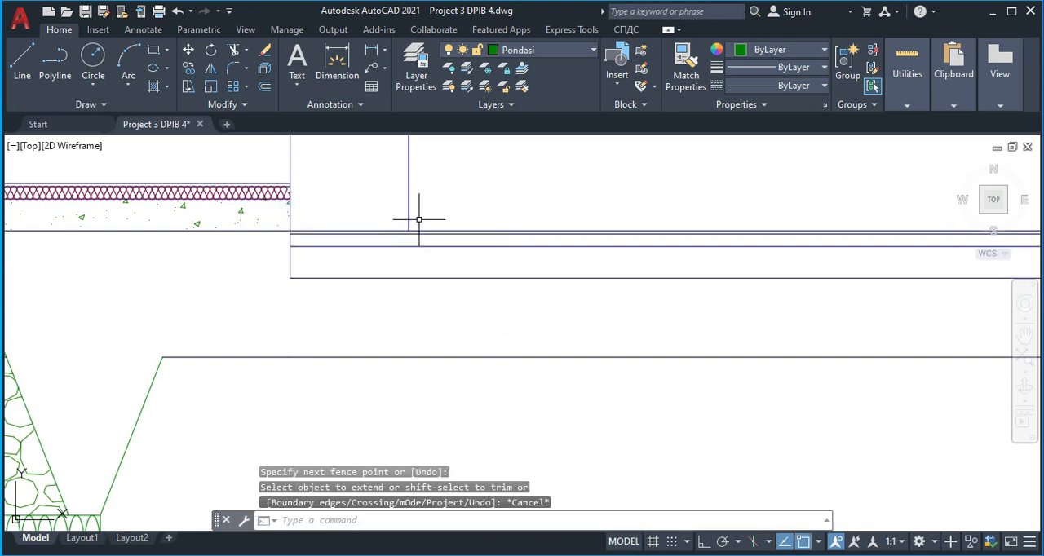
key("Return")
left_click(430, 205)
left_click(388, 195)
left_click(426, 207)
left_click(381, 199)
key("Return")
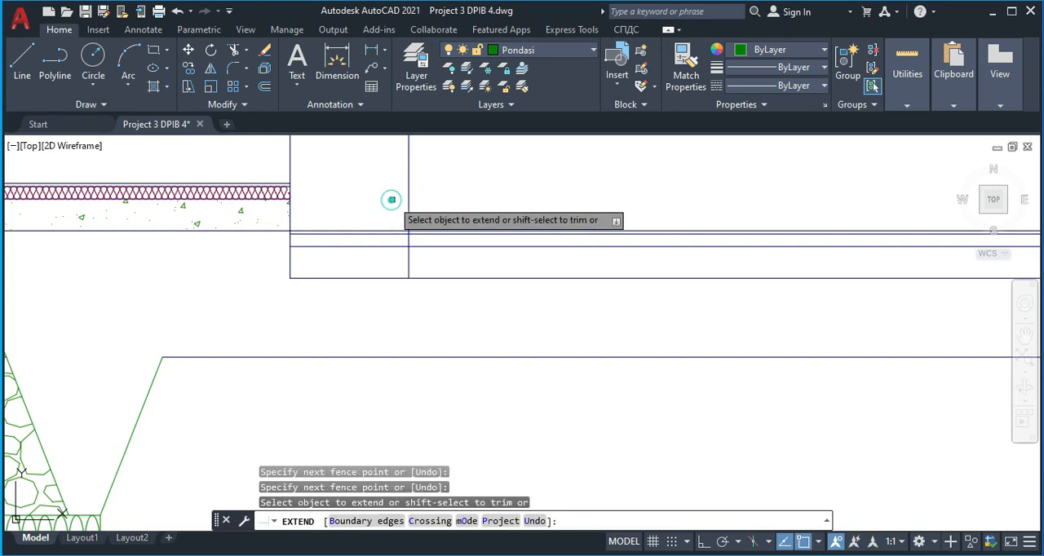
key("Escape")
Draw a 600 by 100 rectangle in the empty space below the ground line, beside the last stone foundation
middle_click_drag(275, 294, 283, 262)
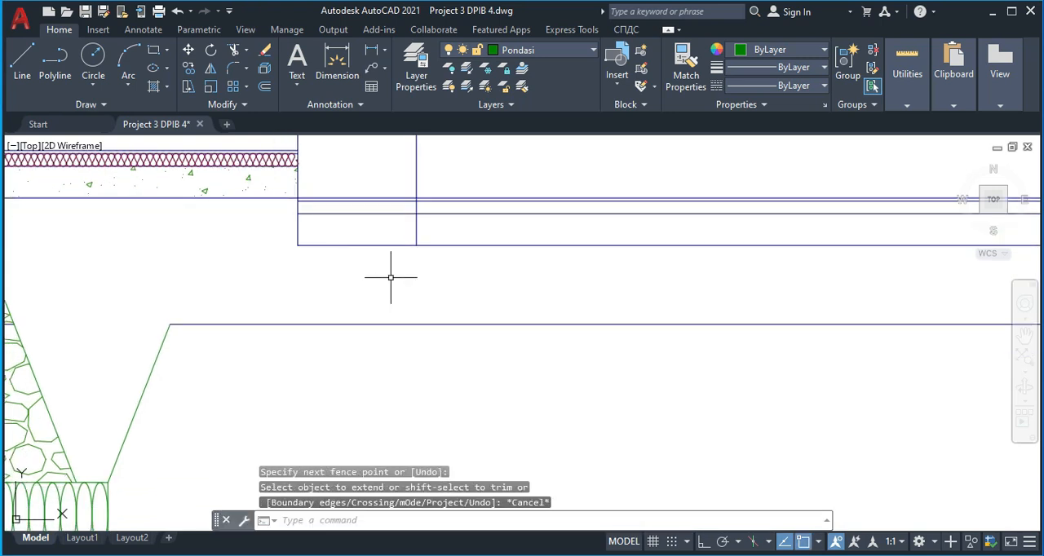
scroll(241, 310, "down", 4)
middle_click_drag(335, 364, 316, 316)
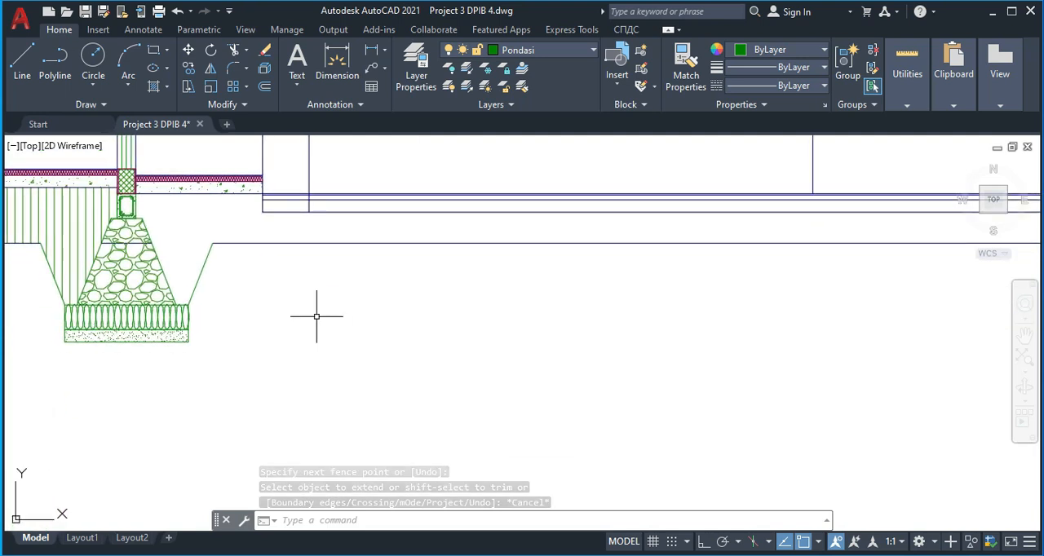
key("Return")
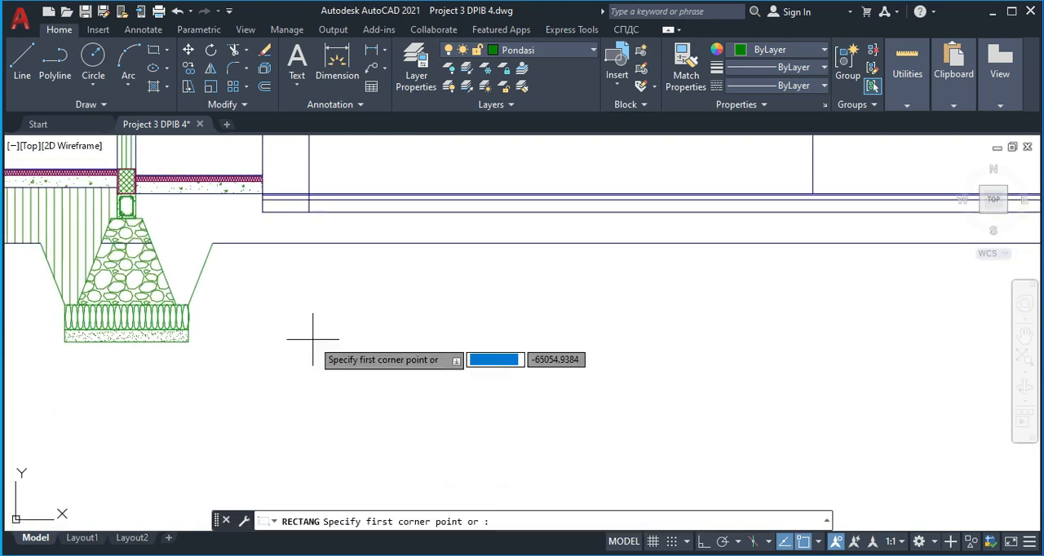
left_click(312, 340)
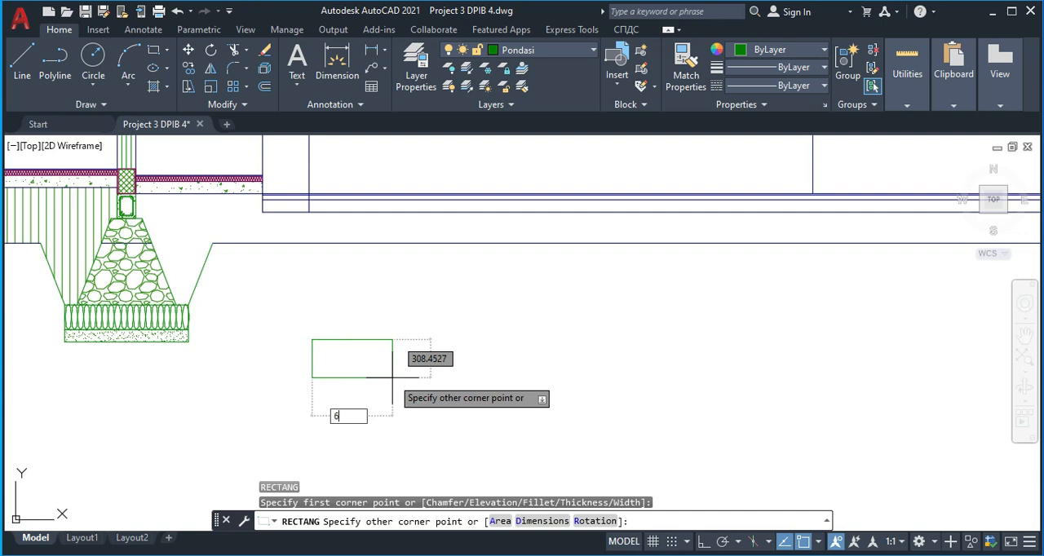
type("600")
key("Tab")
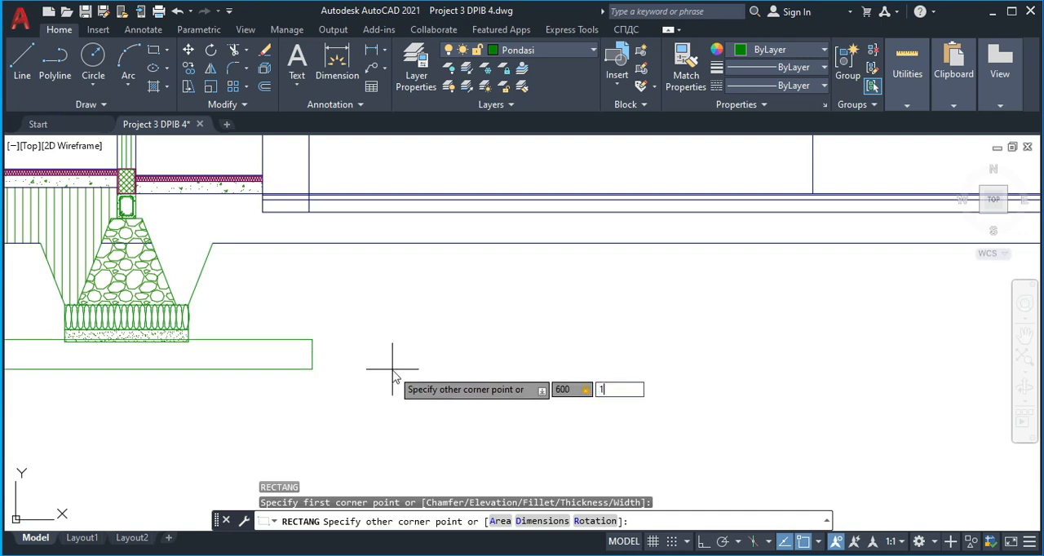
type("100")
key("Return")
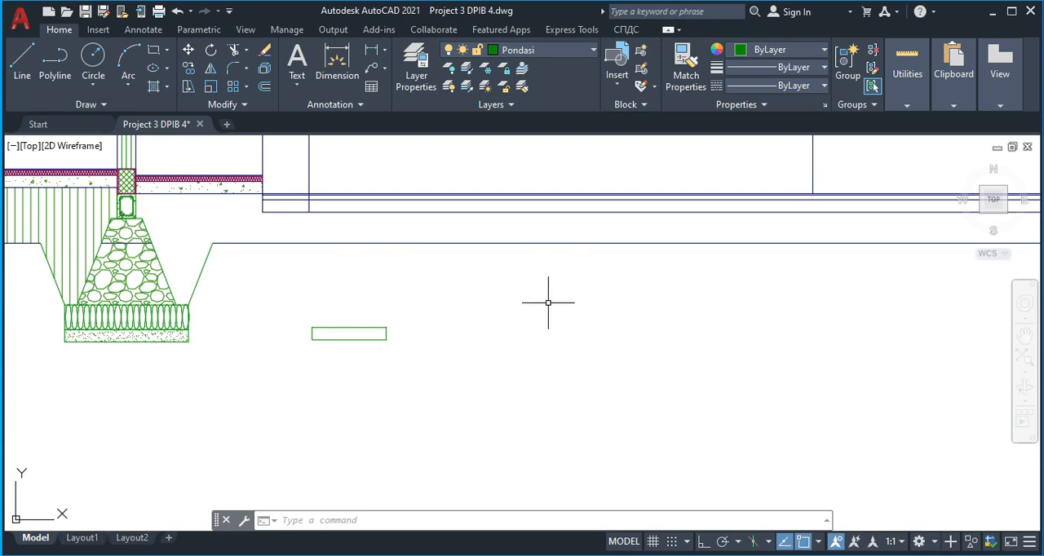
Check the height of the brick footing in the finished reference section, using a linear dimension from its upper corner
scroll(548, 302, "down", 5)
scroll(711, 236, "up", 8)
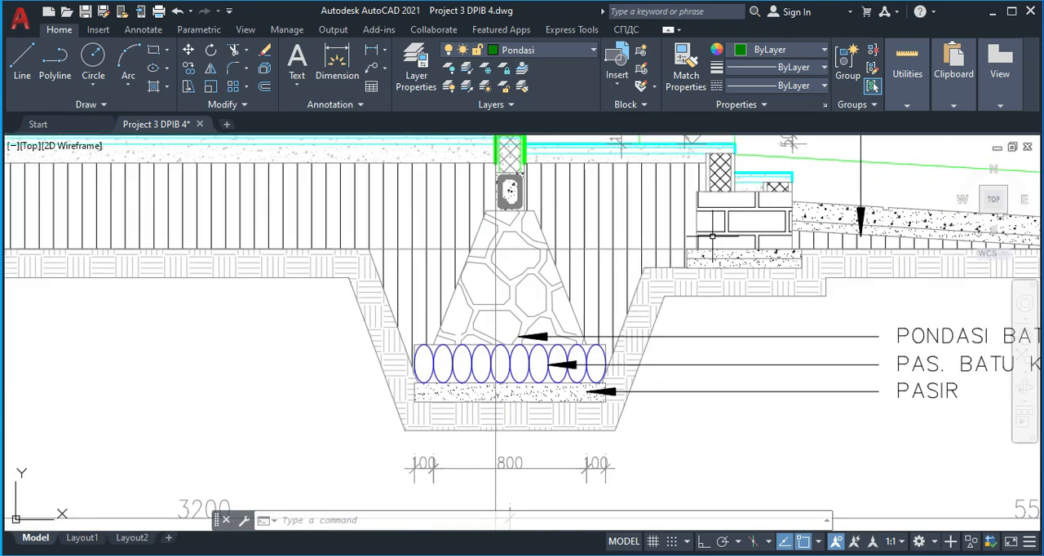
scroll(712, 237, "up", 2)
type("dli")
key("space")
left_click(679, 171)
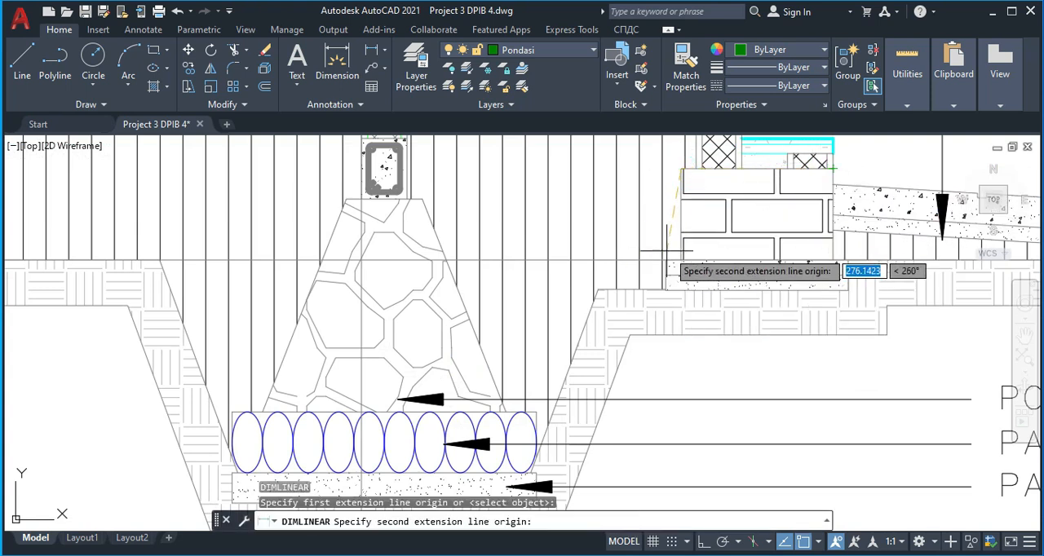
key("Escape")
Compare the section being drawn with the finished reference section, examining the brick footing and base layers near grid B
scroll(676, 261, "down", 5)
middle_click_drag(569, 280, 702, 274)
middle_click_drag(463, 346, 772, 341)
scroll(524, 330, "up", 2)
scroll(561, 350, "down", 6)
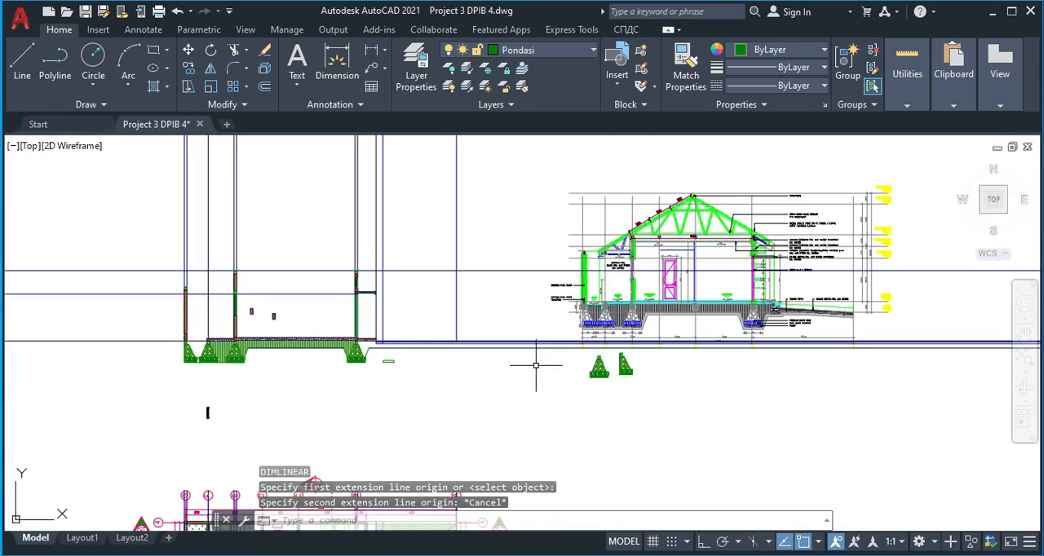
middle_click_drag(251, 350, 452, 304)
middle_click_drag(440, 353, 205, 360)
middle_click_drag(837, 282, 557, 287)
scroll(684, 290, "down", 4)
scroll(626, 285, "up", 7)
scroll(644, 334, "up", 2)
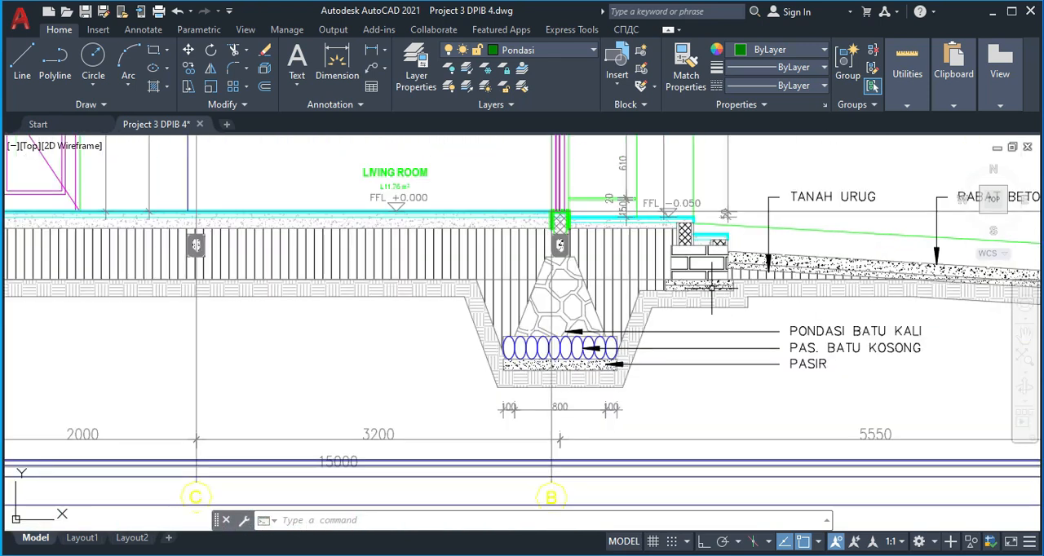
Draw a second rectangle, 500 by 300, beside the 600 by 100 base rectangle
scroll(641, 340, "down", 2)
scroll(620, 346, "down", 5)
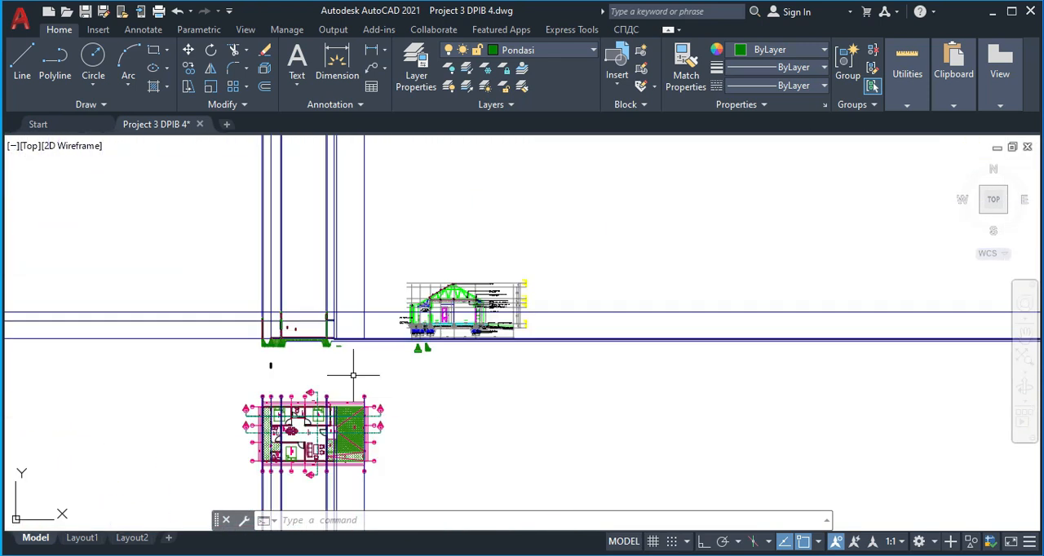
scroll(436, 327, "up", 6)
scroll(478, 361, "up", 2)
middle_click_drag(478, 360, 454, 353)
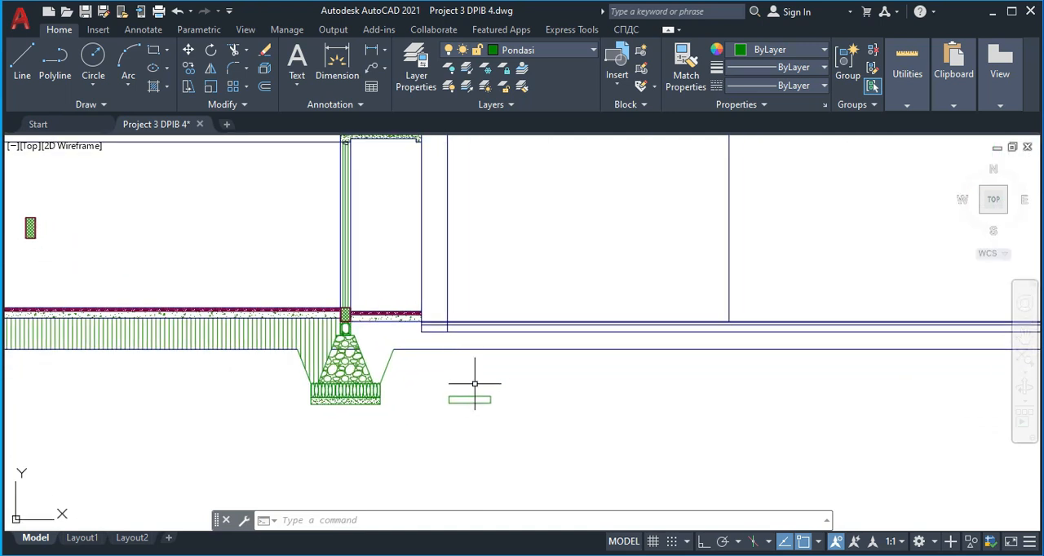
key("Return")
left_click(550, 374)
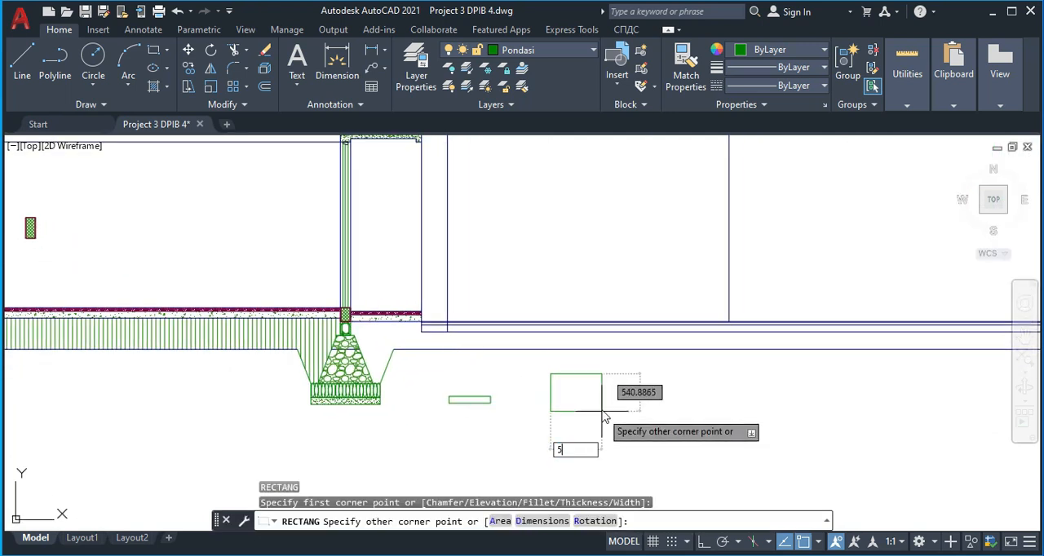
type("500")
key("Tab")
type("3")
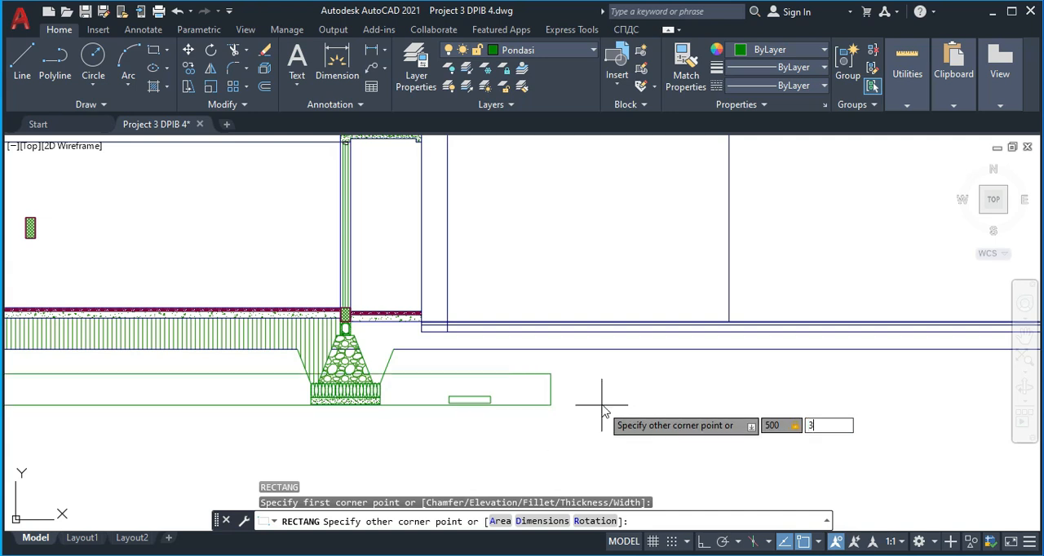
type("00")
key("Return")
Move the 500 by 300 rectangle onto the base rectangle, matching its lower-right corner to the base's upper-right corner
left_click(587, 375)
left_click(563, 366)
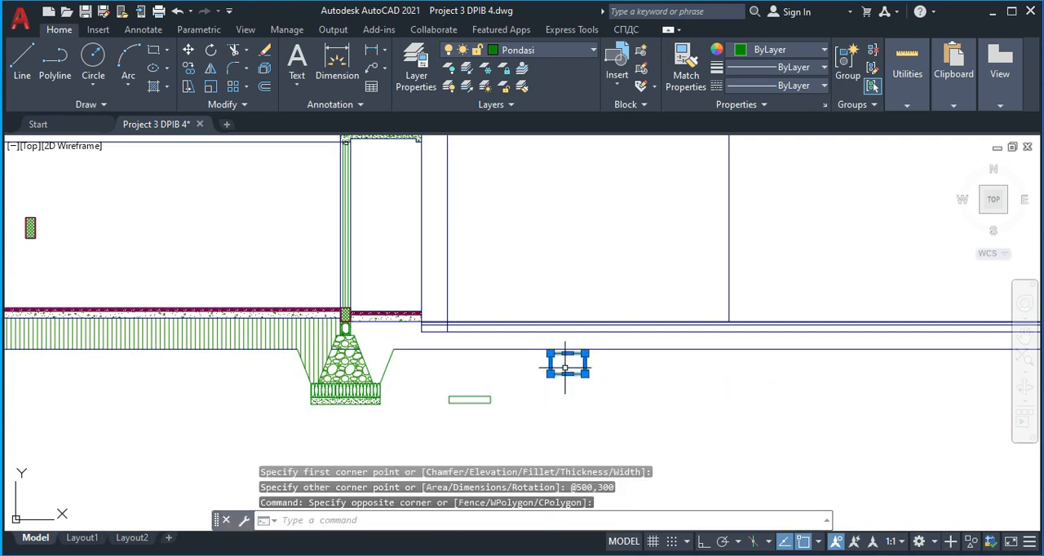
type("m")
key("Return")
scroll(591, 375, "up", 3)
left_click(584, 375)
left_click(347, 432)
scroll(391, 415, "down", 4)
middle_click_drag(392, 415, 389, 365)
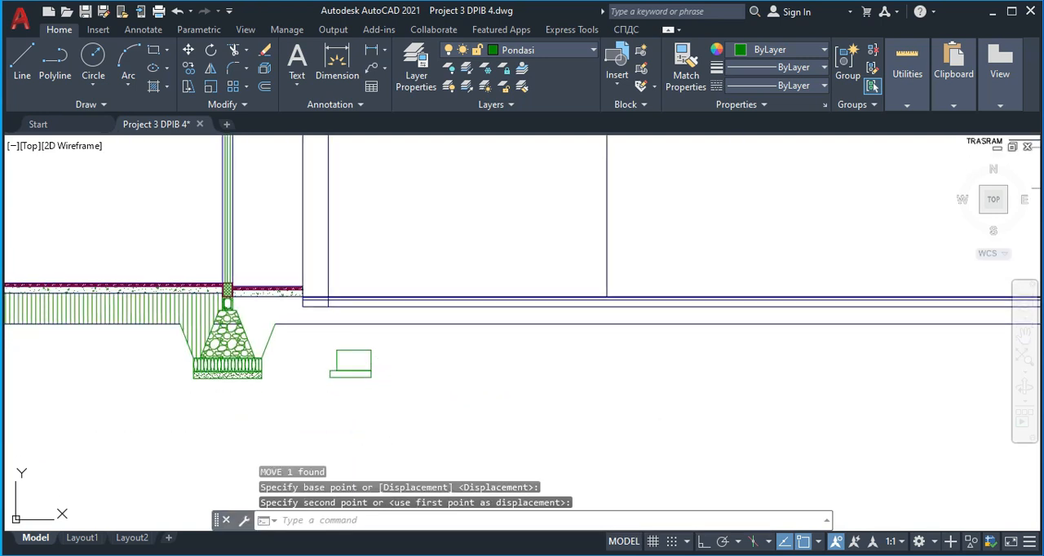
type("h")
key("Return")
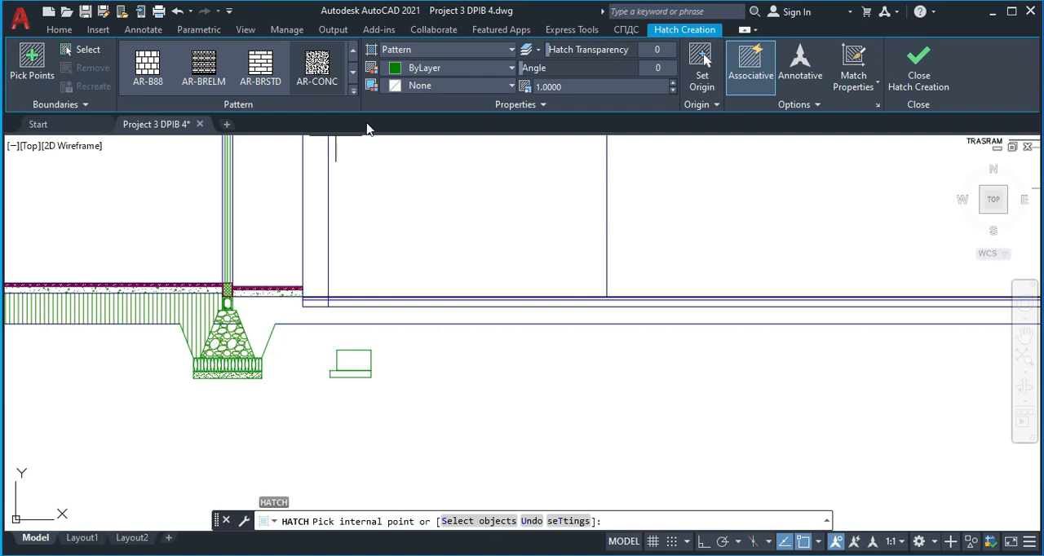
scroll(795, 331, "down", 5)
scroll(667, 292, "up", 5)
scroll(579, 299, "up", 4)
scroll(430, 347, "down", 5)
middle_click_drag(327, 351, 581, 302)
scroll(273, 284, "down", 3)
middle_click_drag(285, 275, 413, 257)
scroll(289, 292, "up", 8)
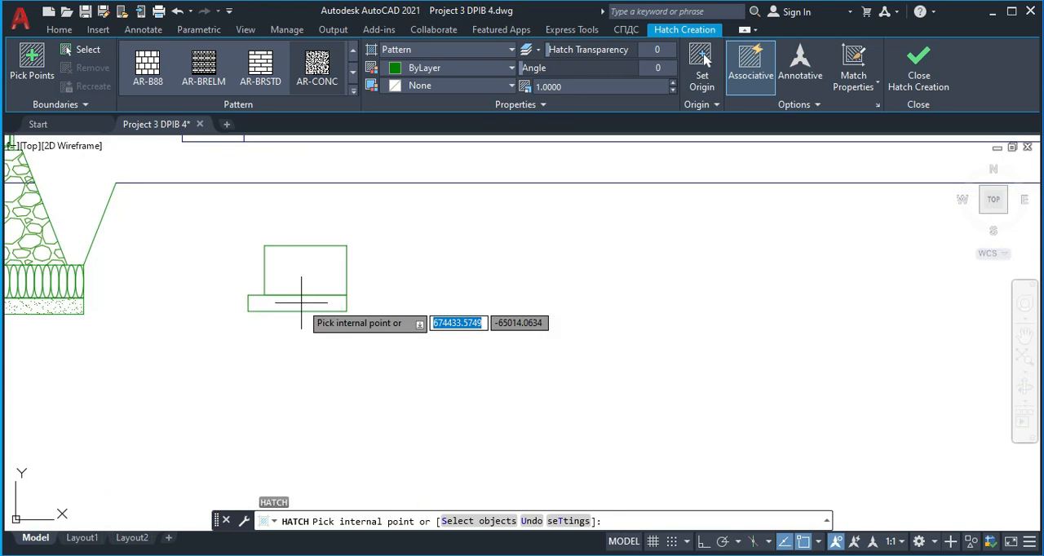
key("Escape")
Draw a horizontal line between the side midpoints of the 600 by 100 base, splitting it into two equal layers
type("l")
key("Return")
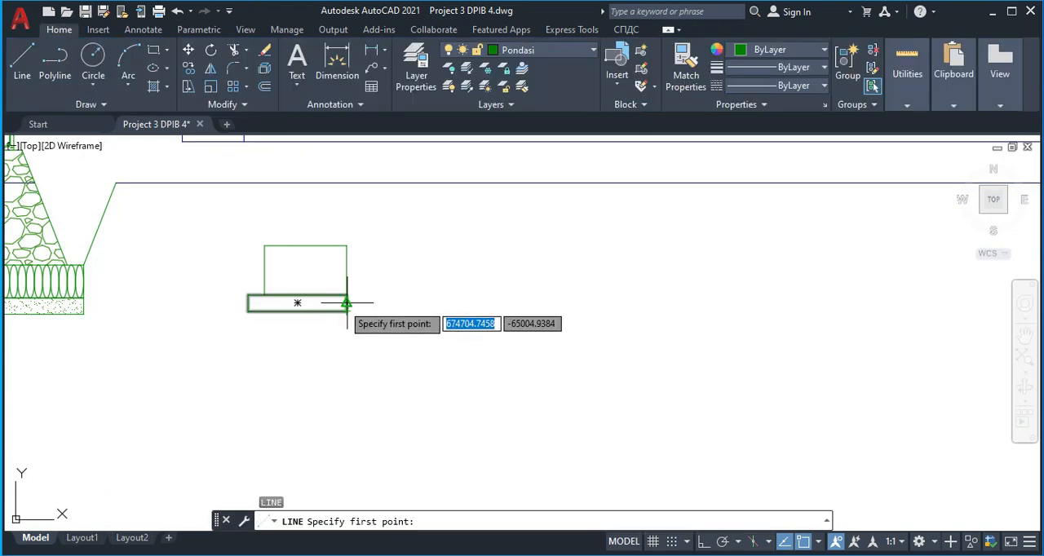
scroll(344, 303, "up", 2)
left_click(351, 301)
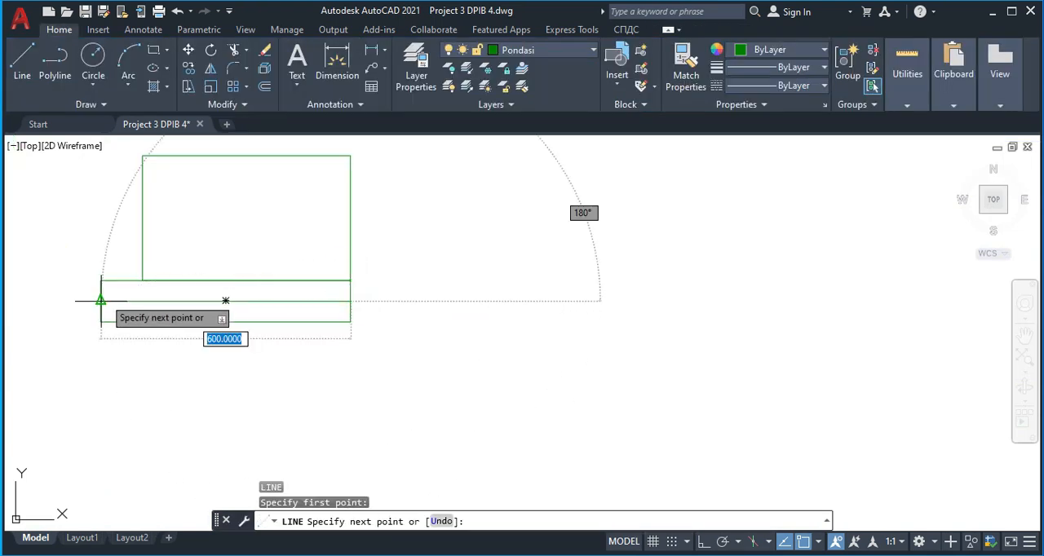
key("Escape")
key("Escape")
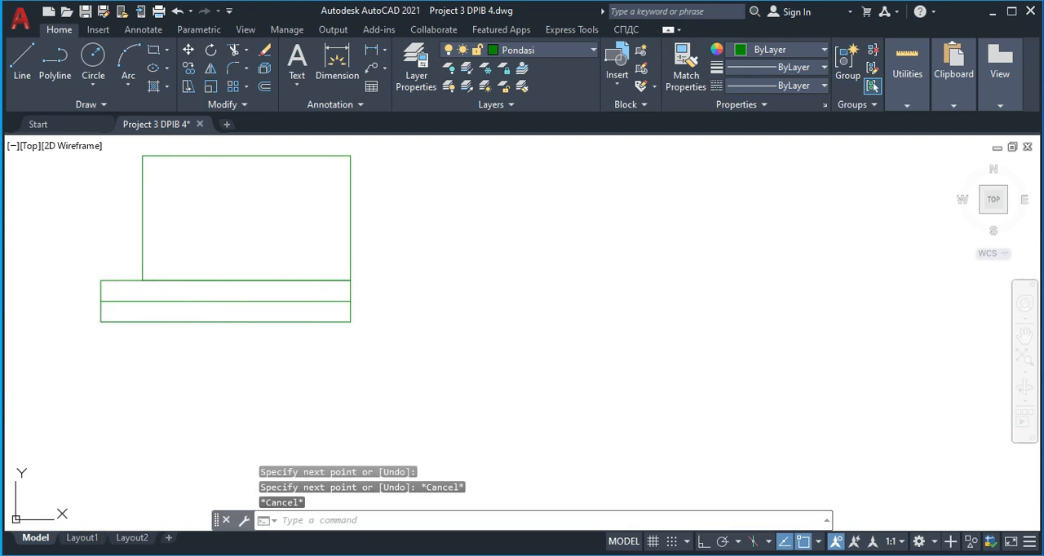
Hatch the lower layer of the footing base with the AR-SAND pattern
type("h")
key("Return")
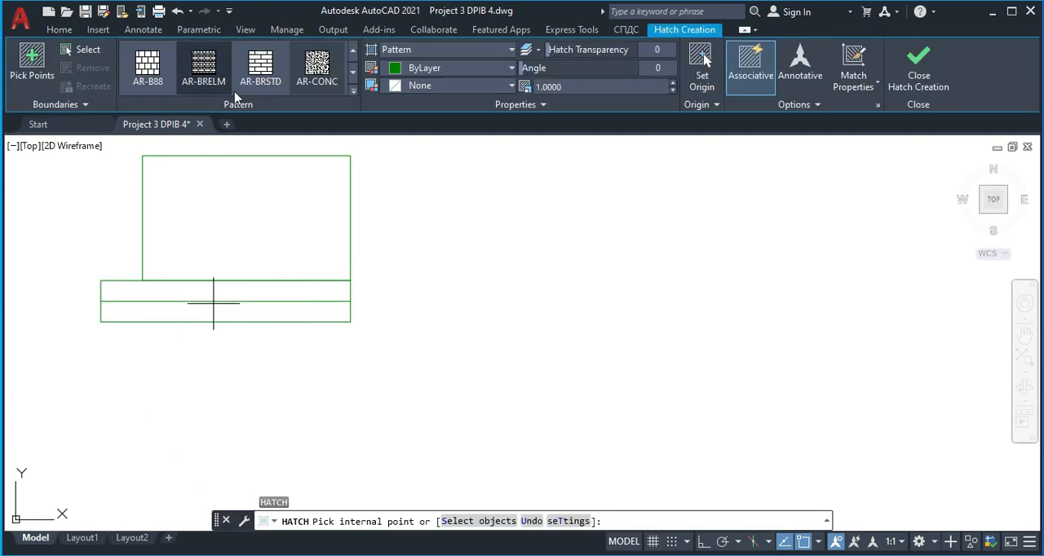
left_click(354, 93)
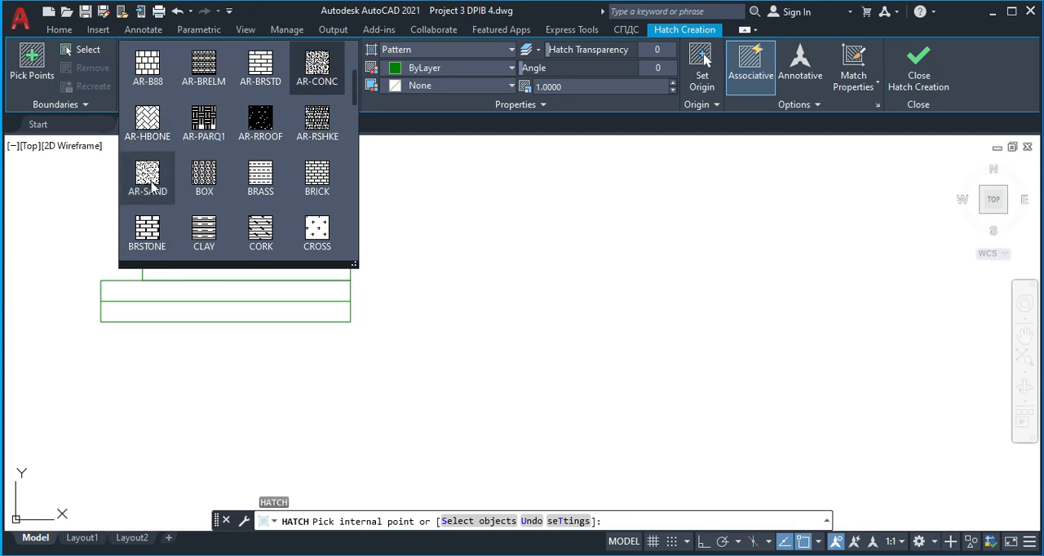
left_click(148, 175)
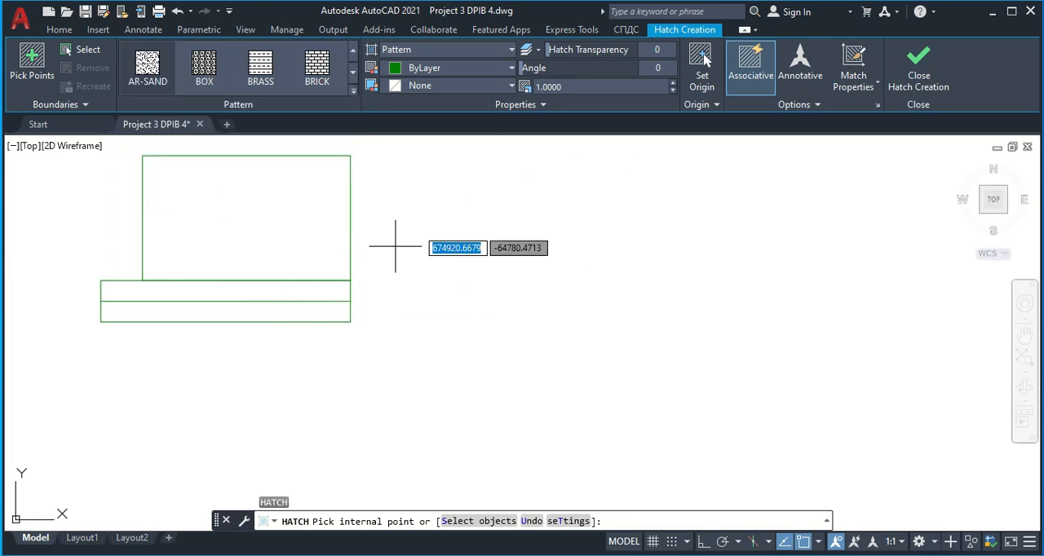
left_click(272, 310)
key("Return")
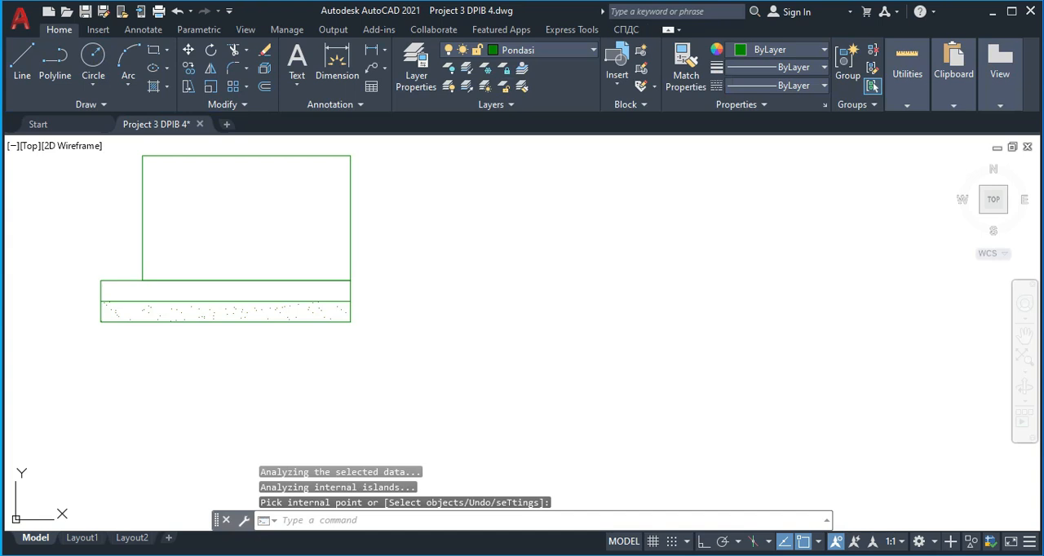
Hatch the upper layer of the footing base with the AR-CONC pattern
key("Return")
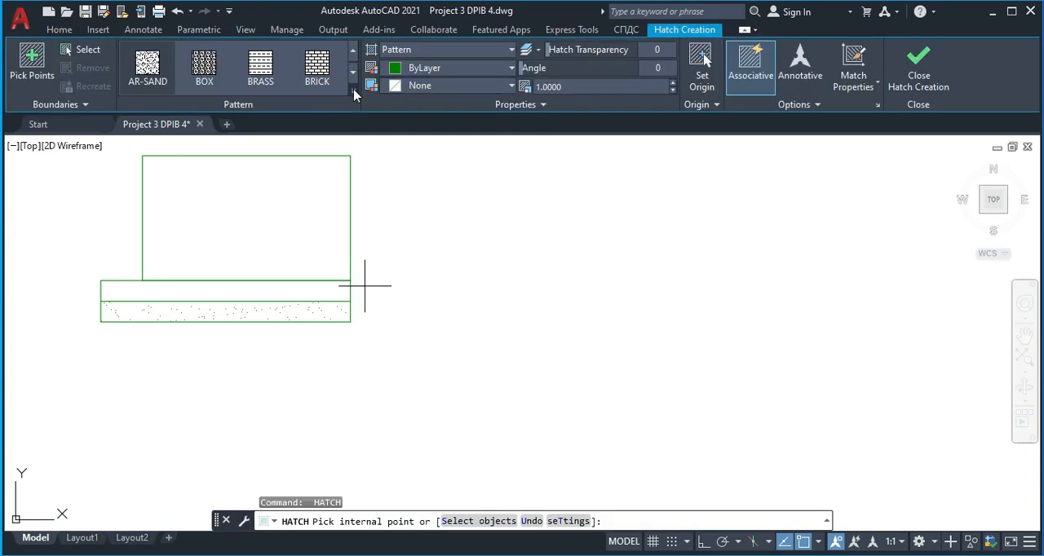
left_click(353, 93)
scroll(308, 109, "up", 1)
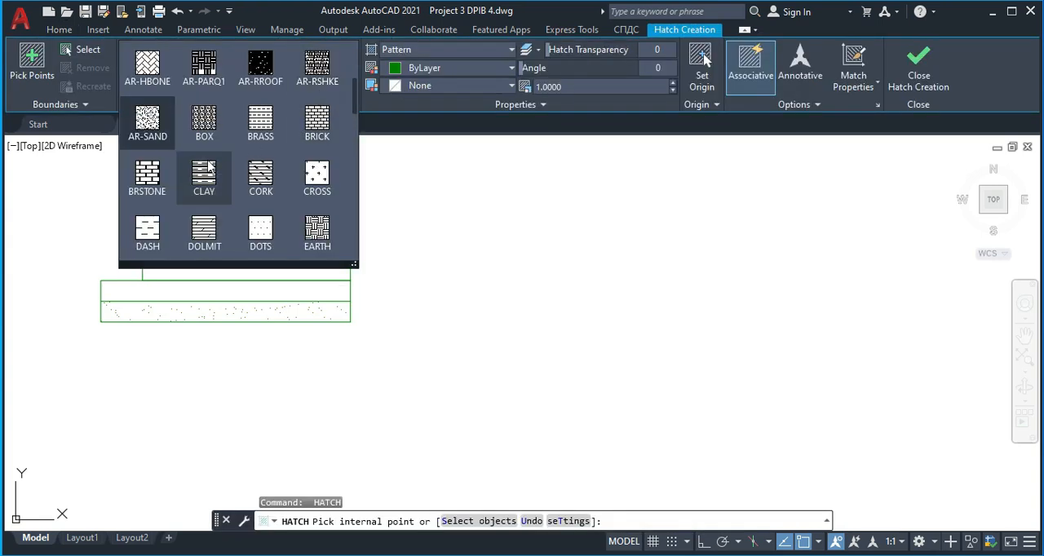
scroll(325, 124, "up", 2)
left_click(320, 116)
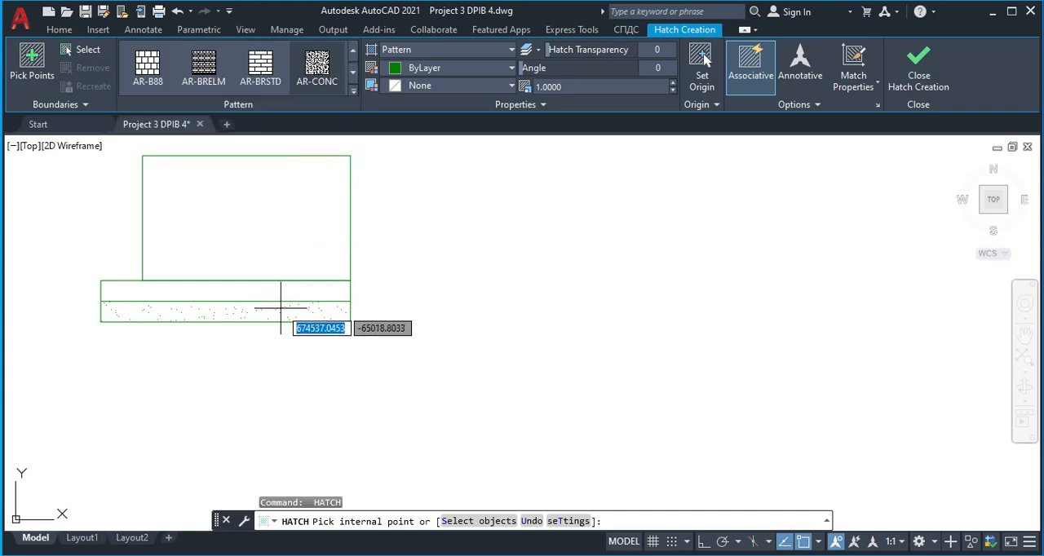
left_click(275, 290)
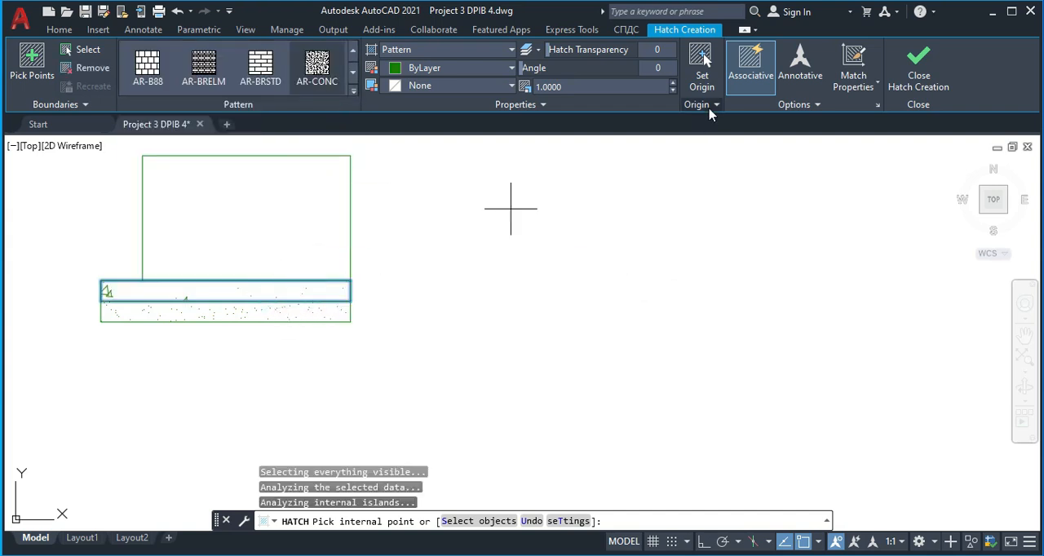
key("Return")
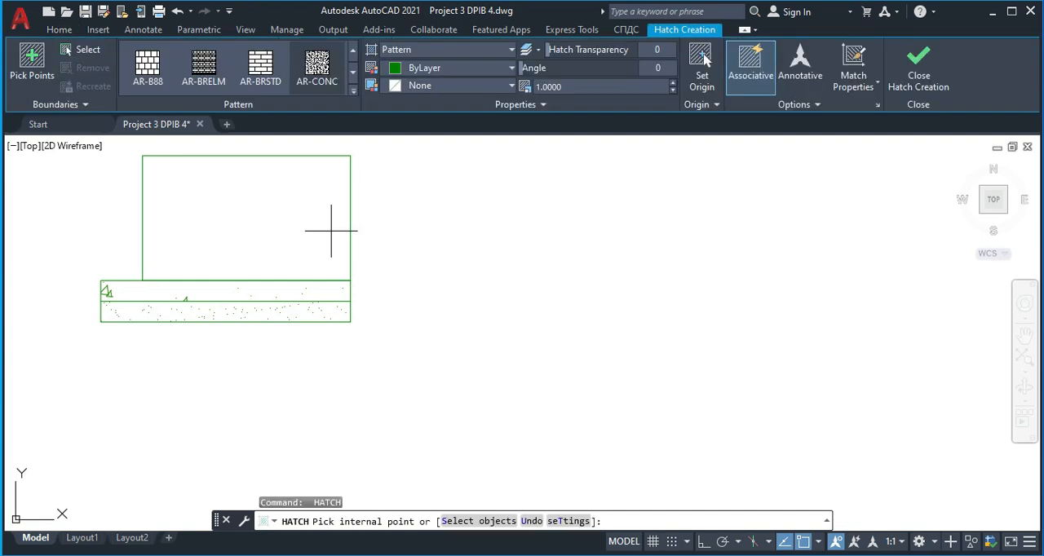
Hatch the 500 by 300 block above the base with the AR-BRSTD brick pattern
left_click(268, 217)
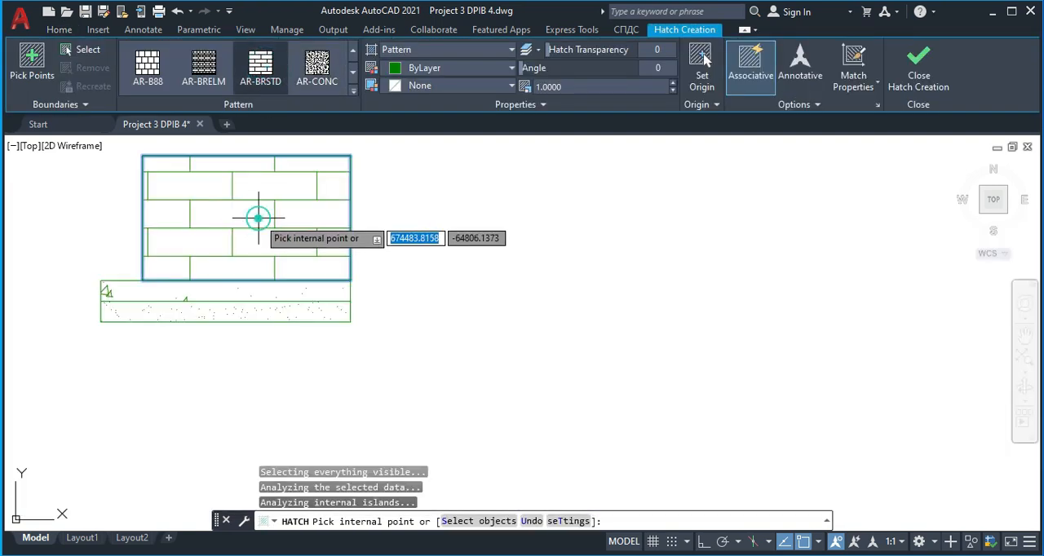
key("Return")
scroll(315, 276, "down", 4)
middle_click_drag(336, 311, 339, 348)
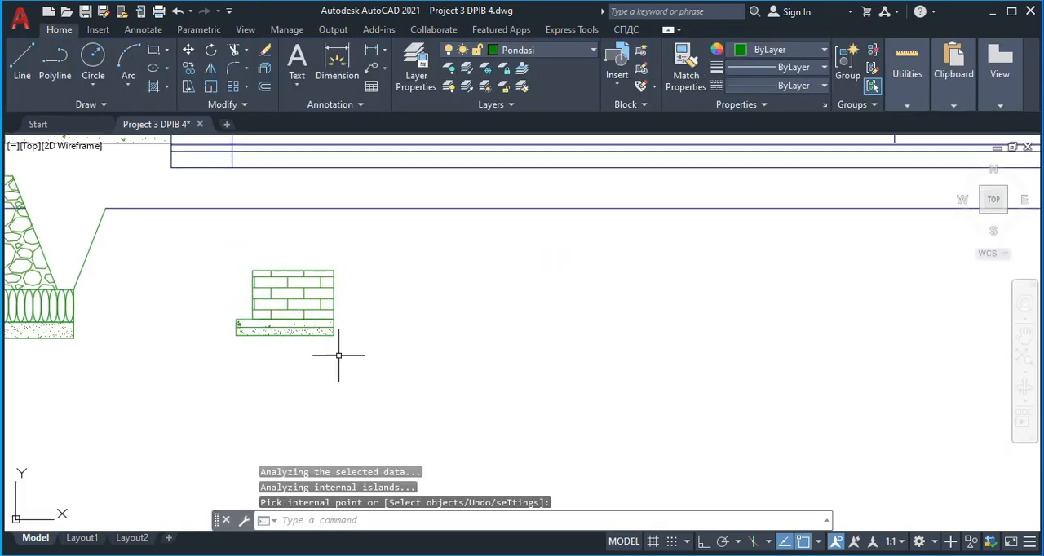
scroll(340, 348, "down", 6)
scroll(232, 323, "up", 6)
scroll(403, 199, "up", 3)
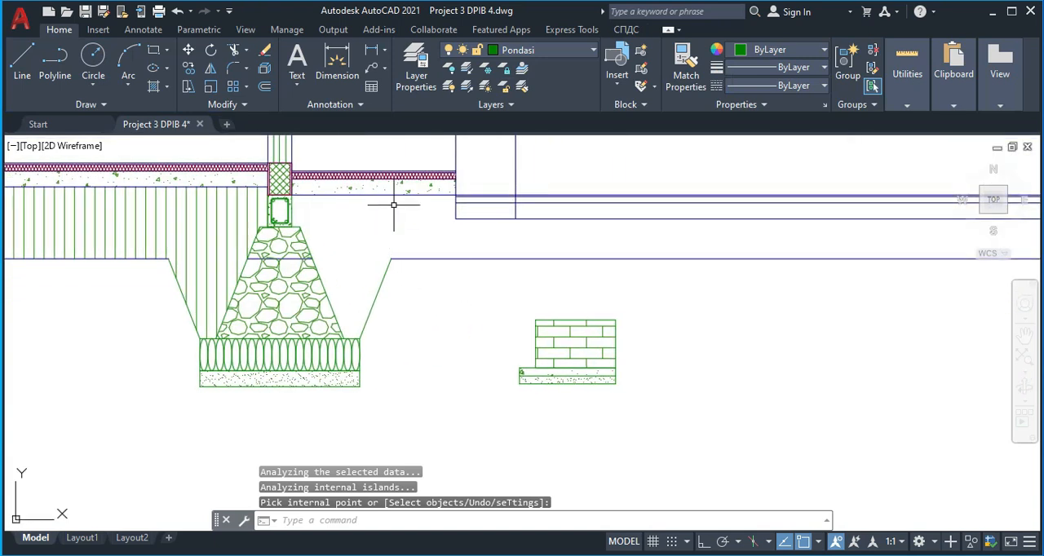
Examine the floor and foundation layers already drawn, and the brick footing detail at the terrace edge in the reference section
scroll(304, 224, "down", 2)
scroll(199, 256, "down", 2)
middle_click_drag(202, 217, 561, 284)
scroll(206, 300, "down", 4)
scroll(315, 294, "up", 4)
middle_click_drag(133, 353, 431, 288)
scroll(297, 292, "down", 4)
scroll(204, 282, "up", 7)
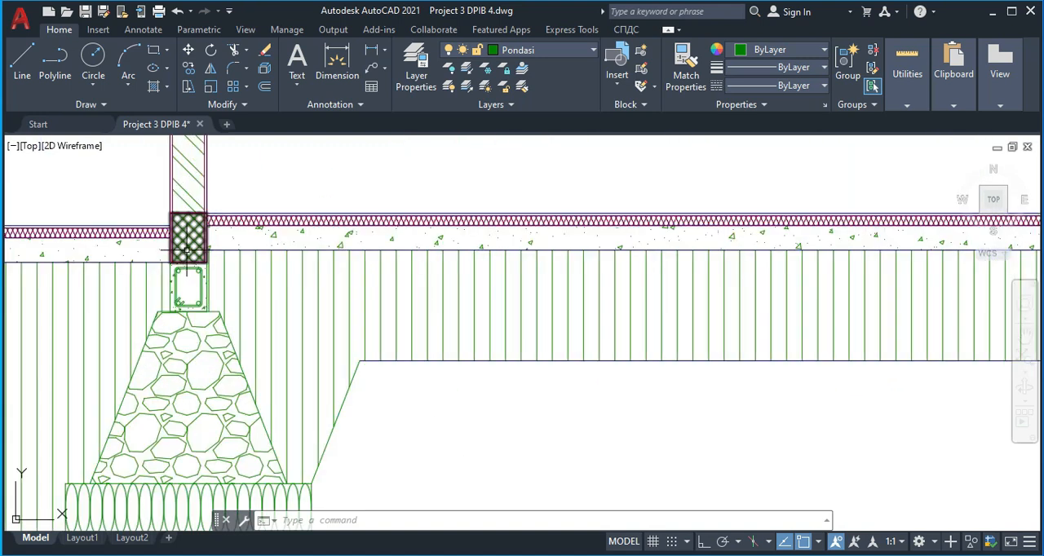
scroll(513, 265, "down", 5)
middle_click_drag(513, 265, 280, 274)
scroll(529, 302, "down", 5)
middle_click_drag(770, 301, 211, 309)
middle_click_drag(969, 257, 505, 276)
scroll(506, 275, "up", 10)
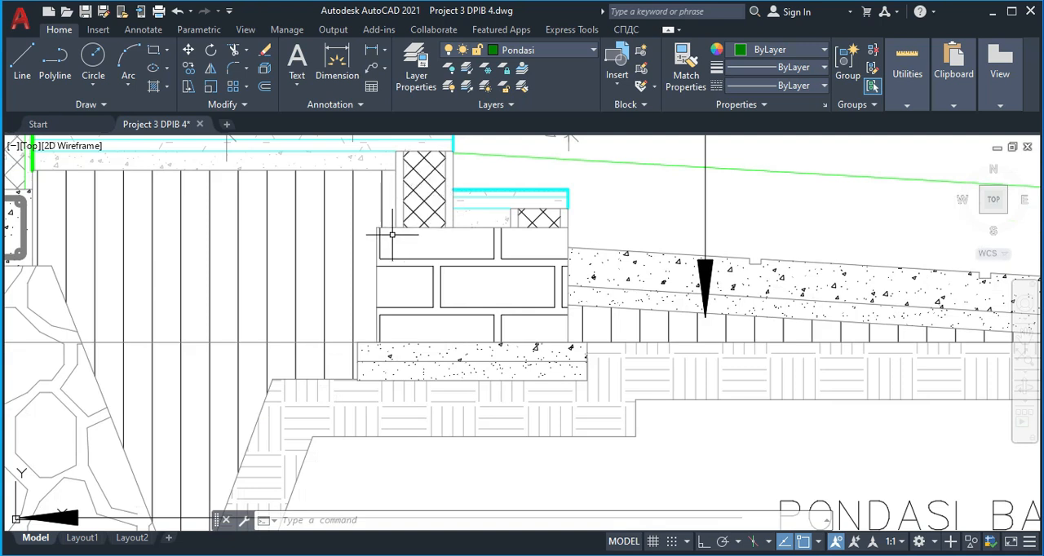
type("i")
key("Return")
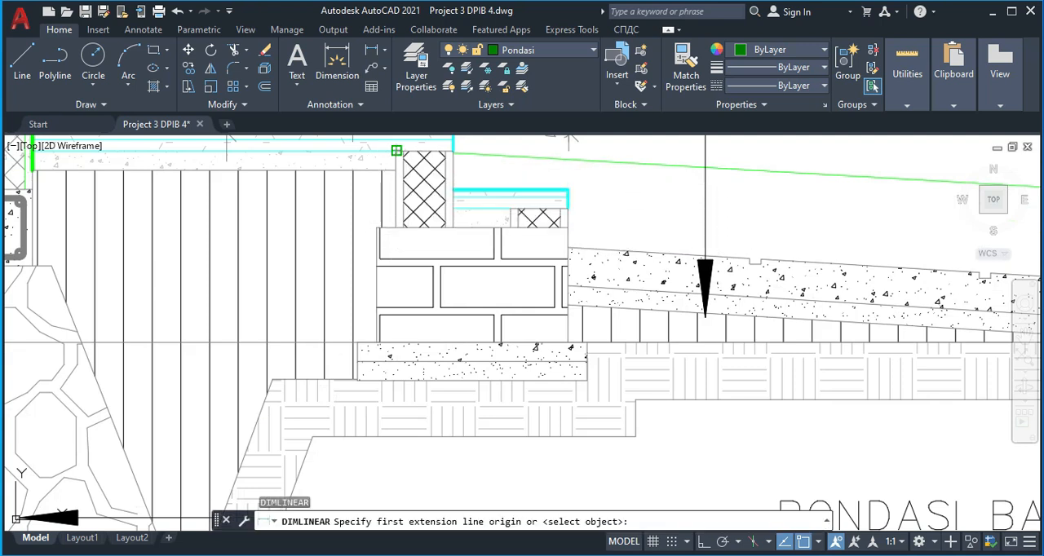
left_click(397, 151)
key("Escape")
scroll(429, 323, "down", 10)
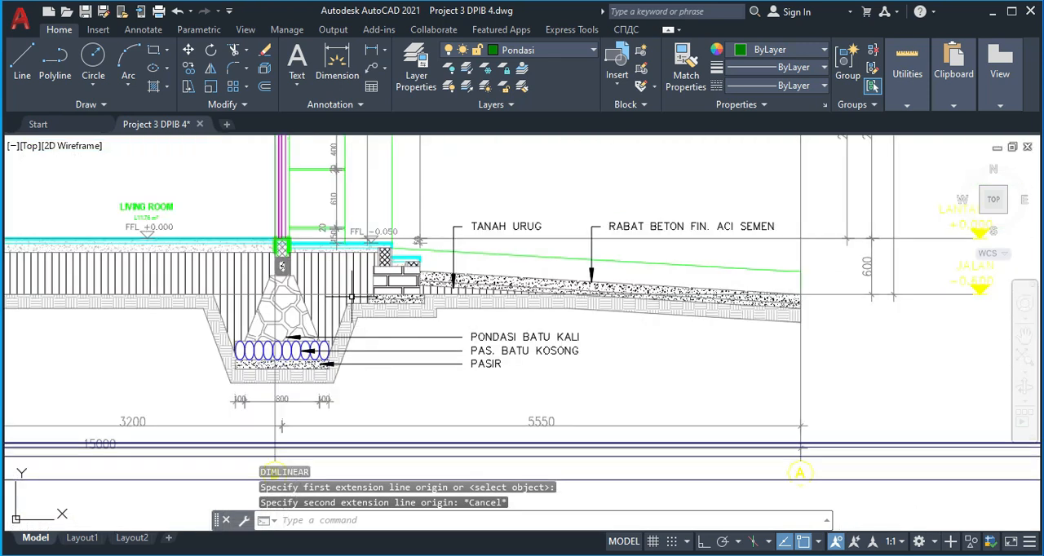
Copy the cross-hatched block above the foundation beam to the terrace floor's outer end, aligning their top corners
scroll(192, 299, "up", 10)
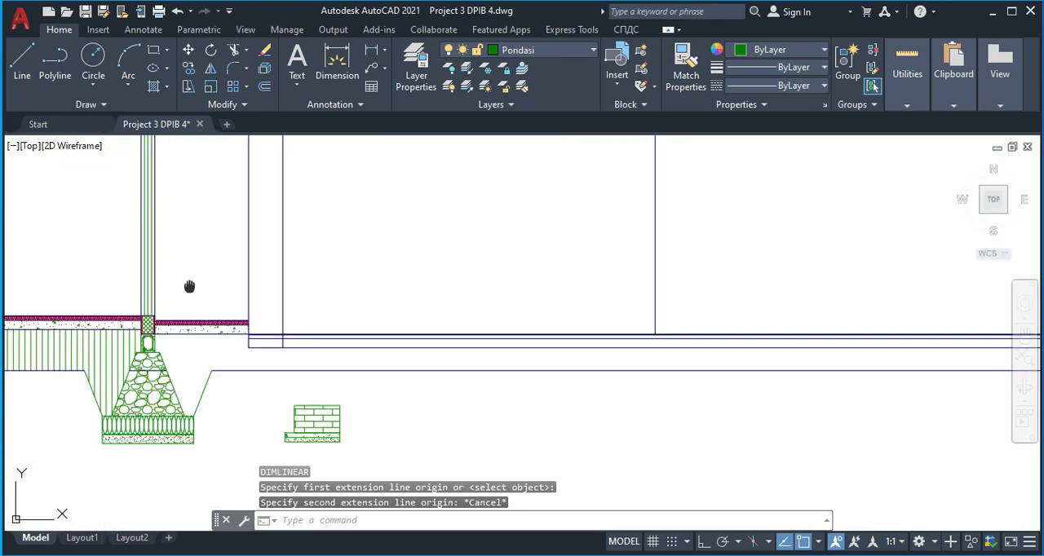
scroll(193, 298, "up", 2)
left_click(475, 271)
type("co")
key("Return")
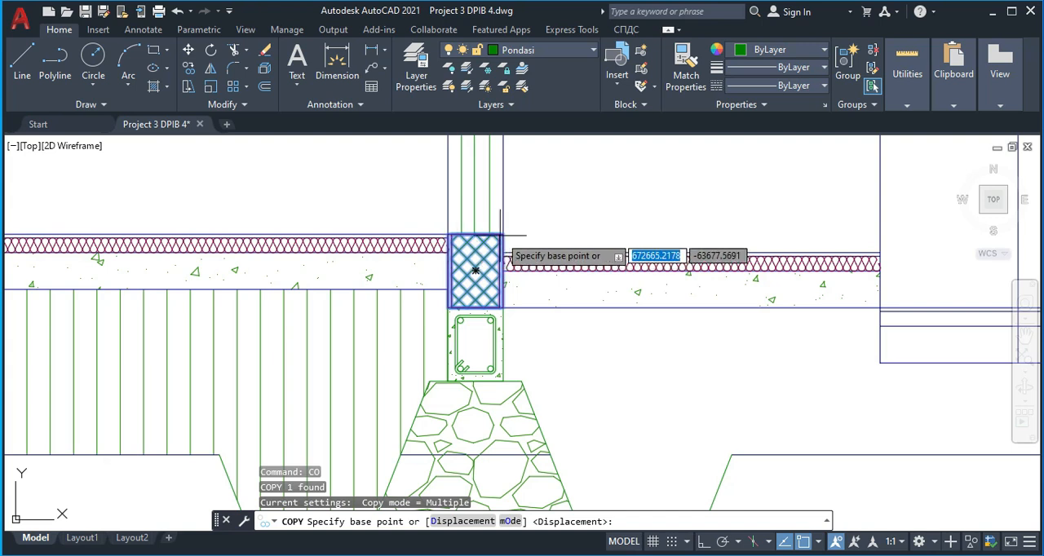
left_click(501, 236)
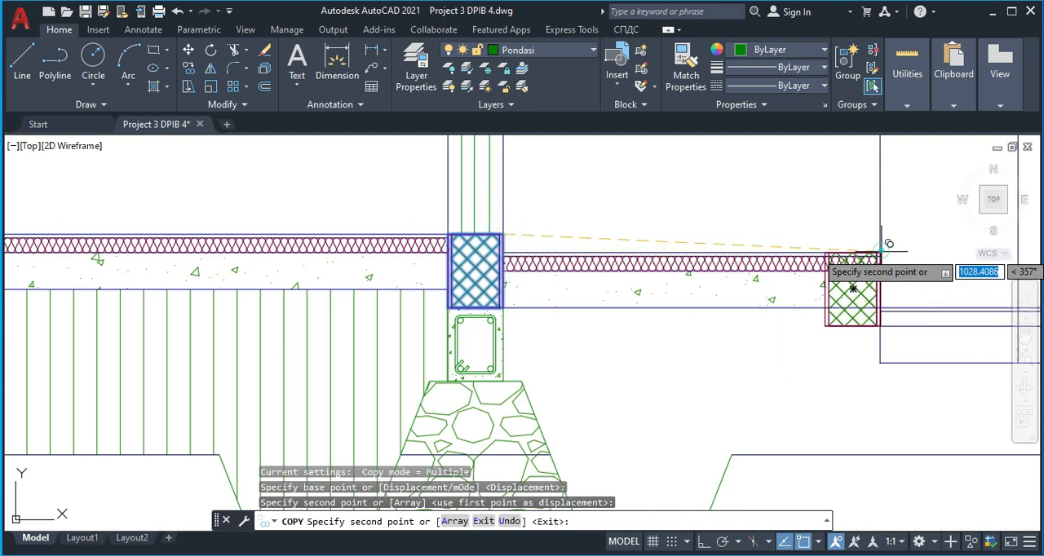
scroll(887, 245, "down", 5)
key("Escape")
Move the brick footing so the top-left corner of its bricks meets the bottom-left corner of the copied block
left_click(766, 339)
left_click(934, 448)
key("Return")
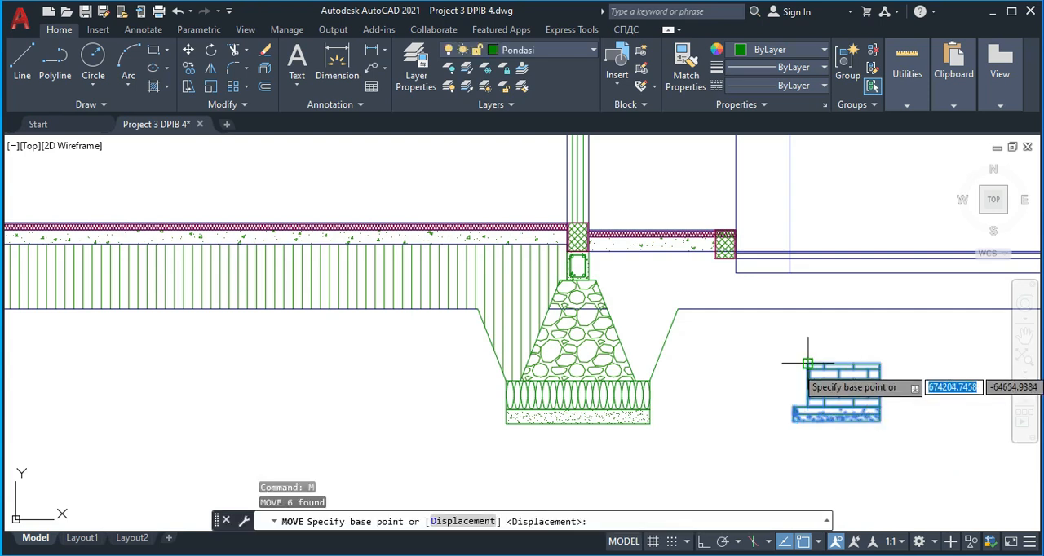
left_click(807, 364)
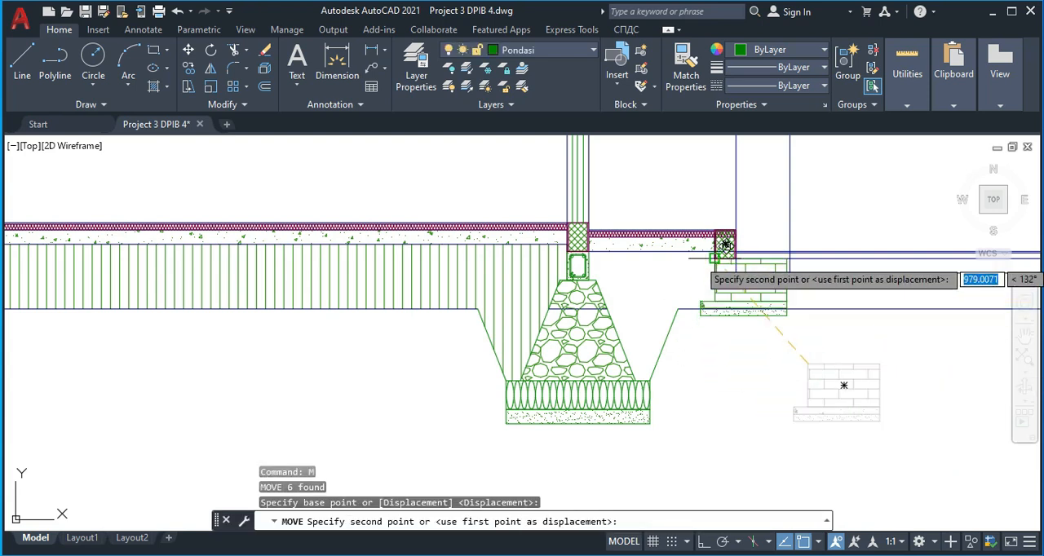
left_click(711, 259)
scroll(775, 274, "up", 4)
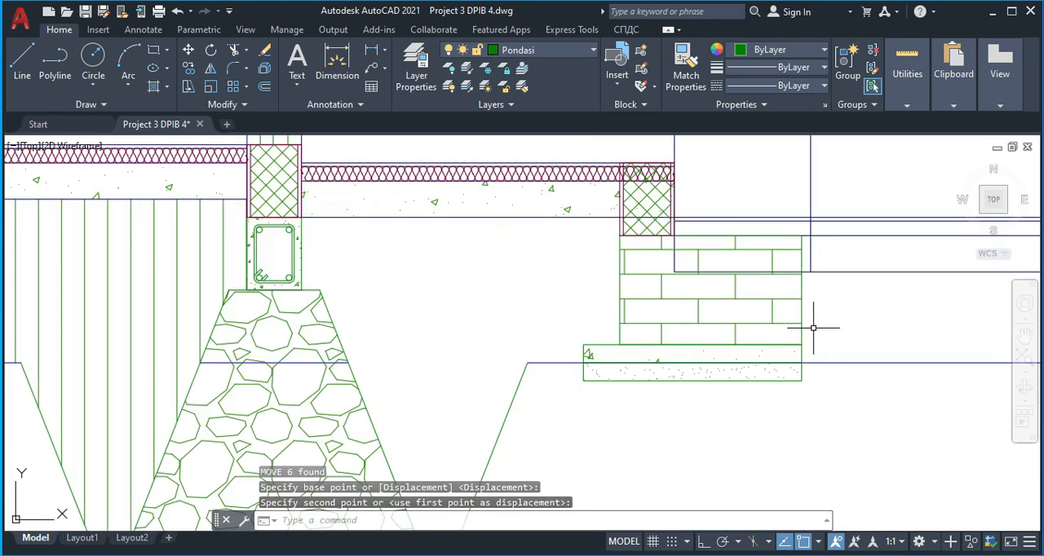
Check the footing position in the reference section and move the brick footing sideways so its outer edge meets the terrace step's vertical line
left_click(844, 330)
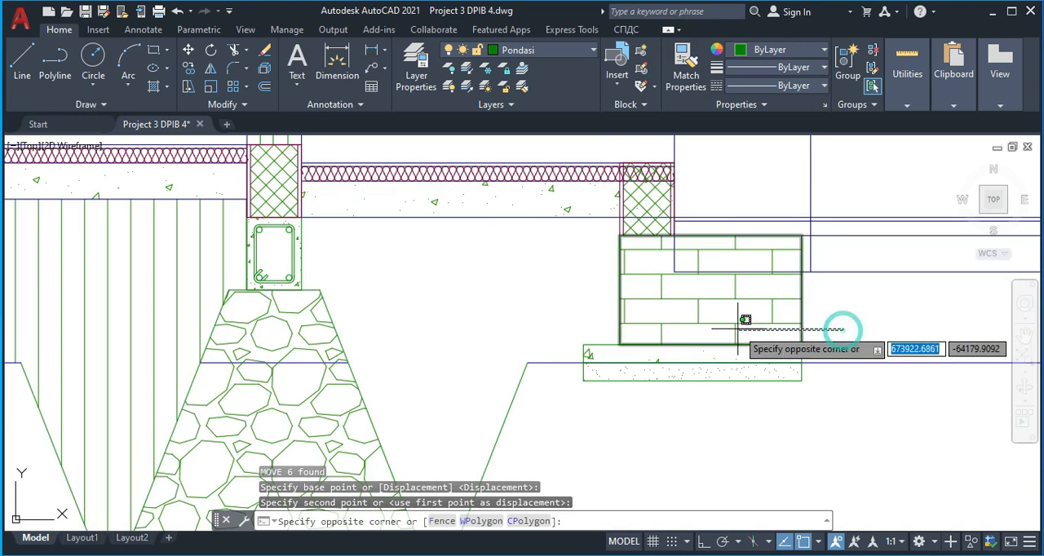
left_click(682, 317)
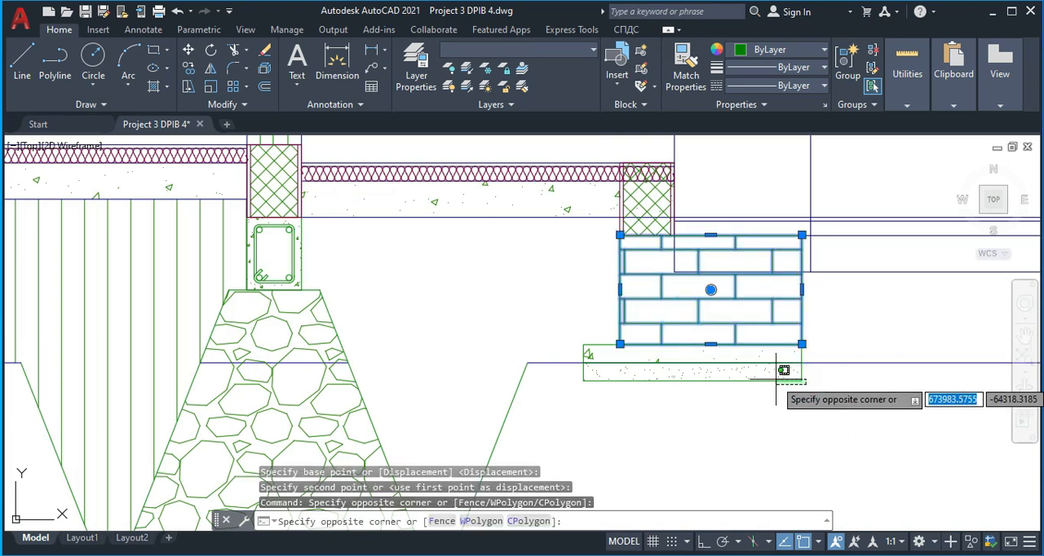
left_click(760, 363)
left_click(729, 351)
left_click(562, 340)
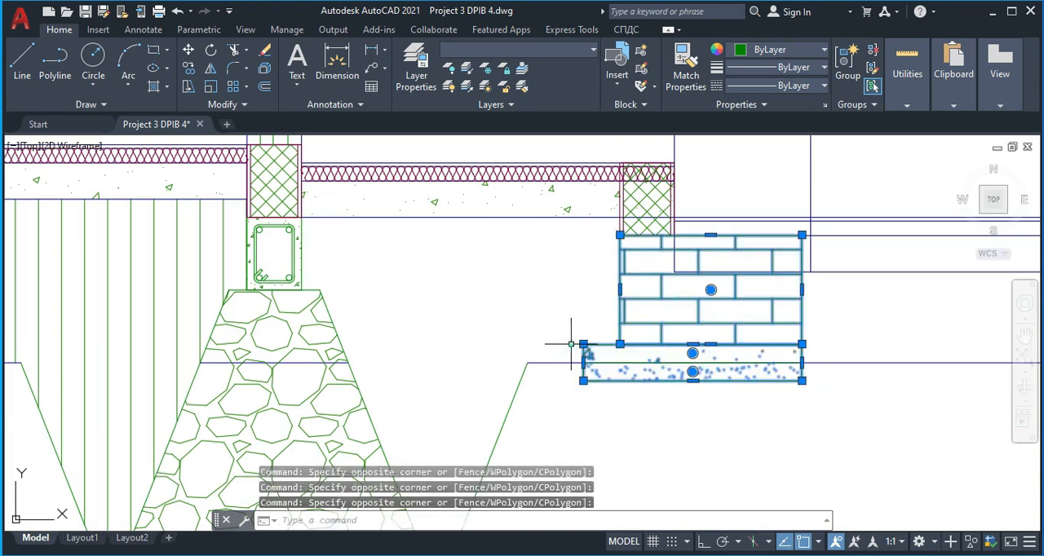
scroll(774, 250, "down", 4)
middle_click_drag(905, 278, 543, 294)
scroll(542, 293, "down", 4)
middle_click_drag(829, 303, 525, 281)
scroll(524, 281, "down", 2)
middle_click_drag(779, 217, 286, 246)
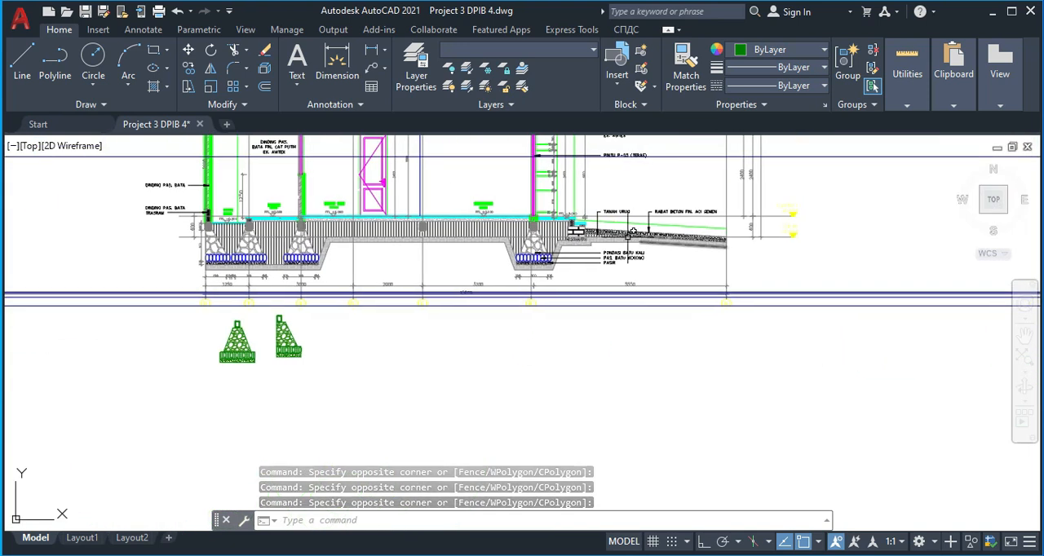
scroll(616, 237, "up", 6)
scroll(470, 217, "up", 2)
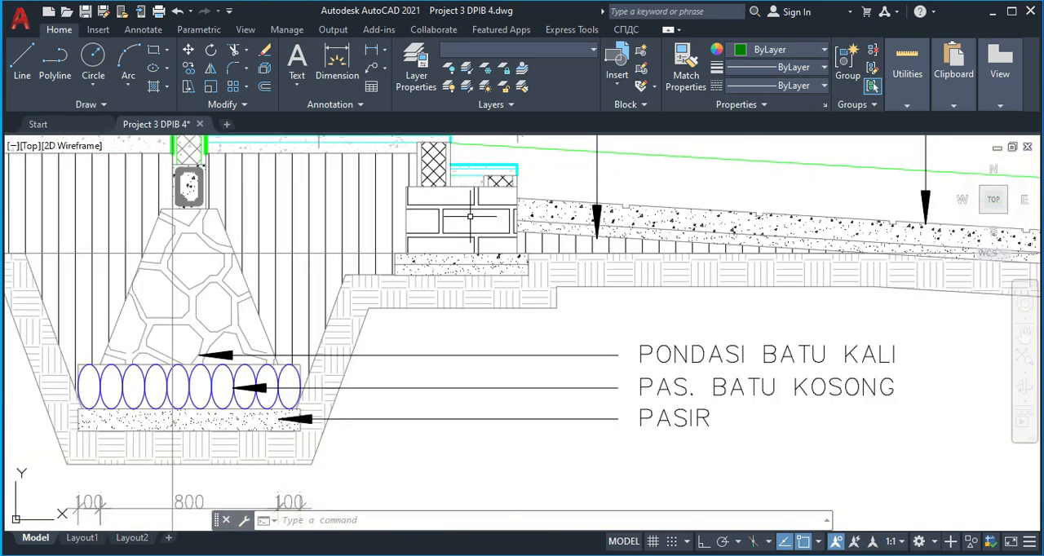
middle_click_drag(462, 214, 470, 269)
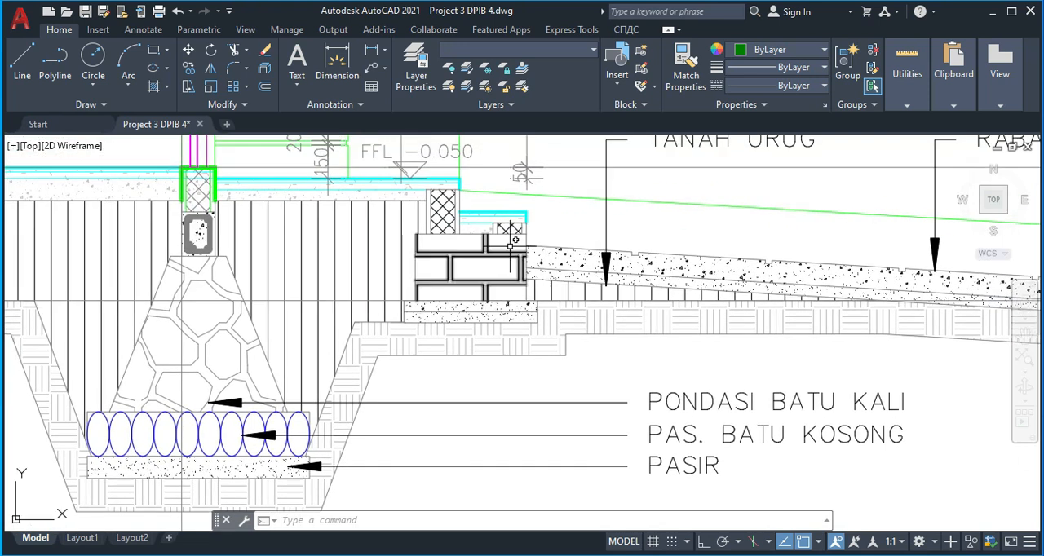
scroll(256, 355, "down", 5)
scroll(371, 367, "down", 3)
scroll(494, 291, "up", 10)
mouse_move(494, 252)
middle_mouse_down()
mouse_move(498, 293)
mouse_move(451, 262)
middle_mouse_up()
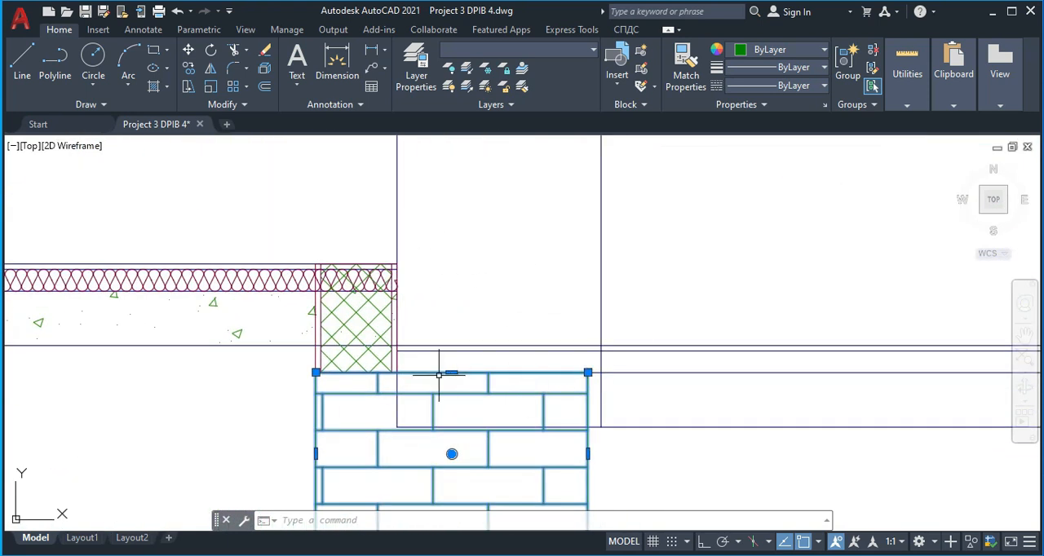
type("m")
key("Return")
scroll(548, 364, "up", 2)
left_click(610, 372)
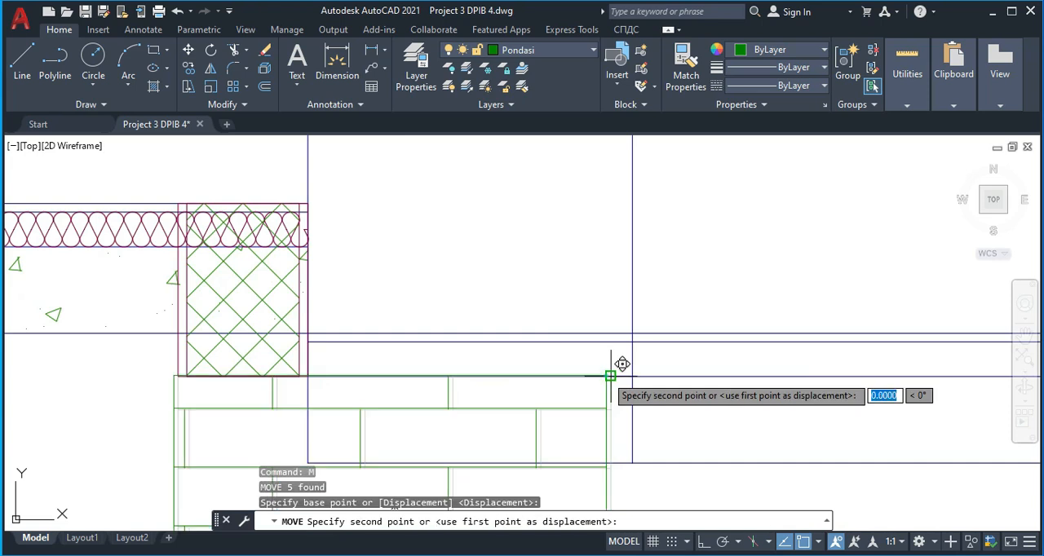
left_click(629, 376)
scroll(552, 388, "down", 3)
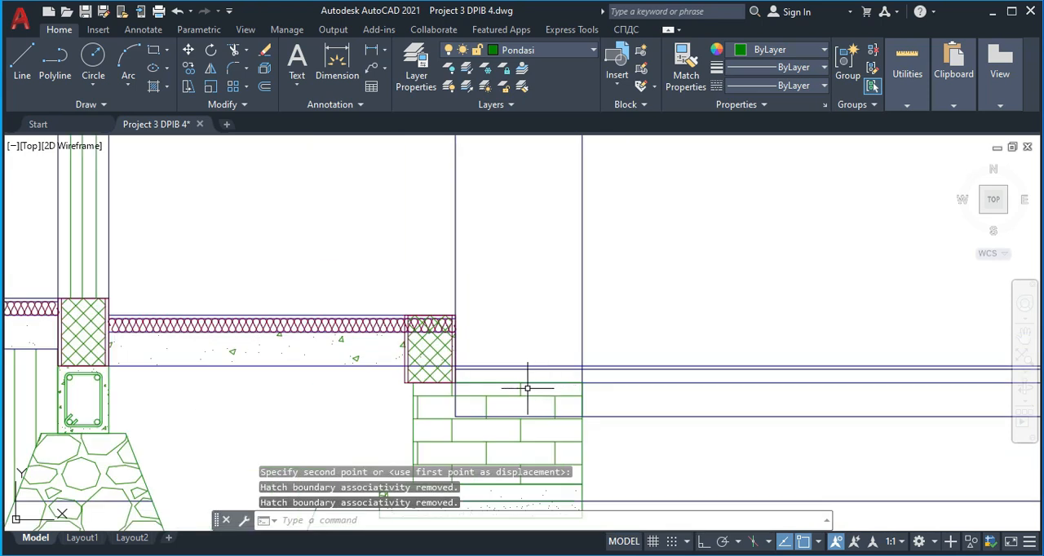
Draw a vertical construction line through both ends of the edge between the terrace and its -0.20 step in the floor plan
scroll(415, 349, "down", 1)
middle_click_drag(470, 413, 450, 273)
scroll(449, 306, "down", 4)
middle_click_drag(453, 358, 413, 275)
scroll(414, 281, "down", 2)
middle_click_drag(424, 382, 419, 305)
scroll(411, 314, "down", 2)
scroll(397, 334, "up", 8)
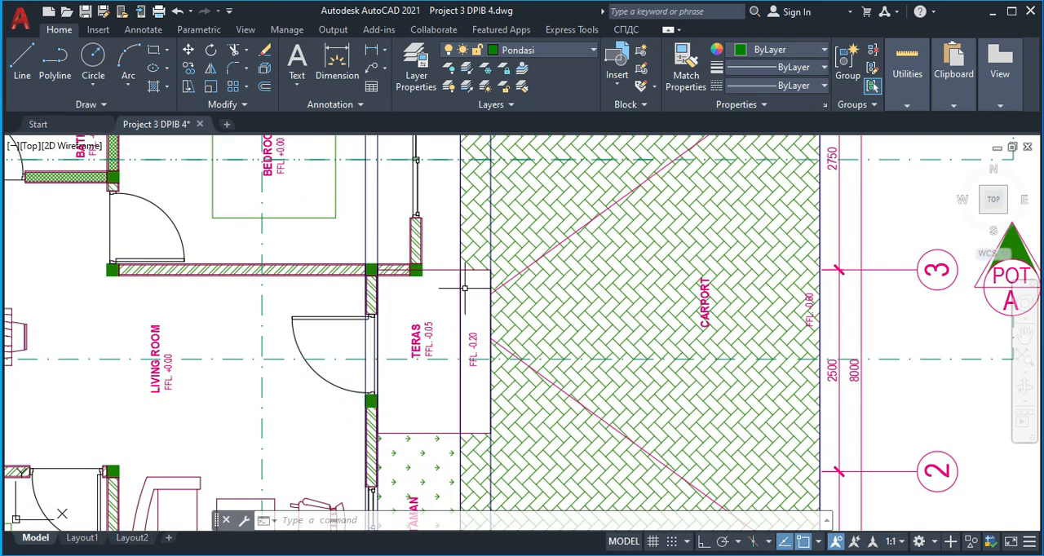
type("l")
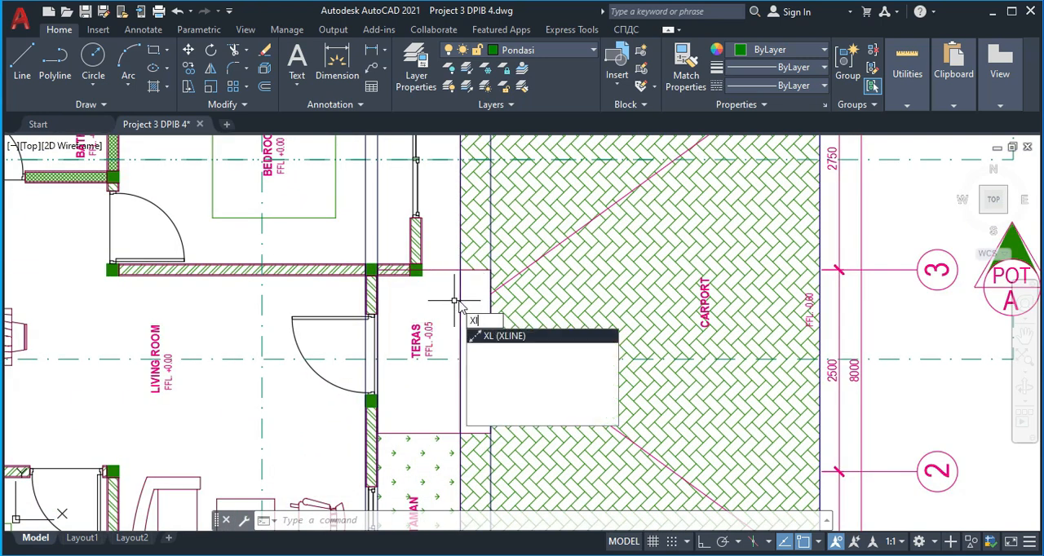
key("Return")
left_click(460, 270)
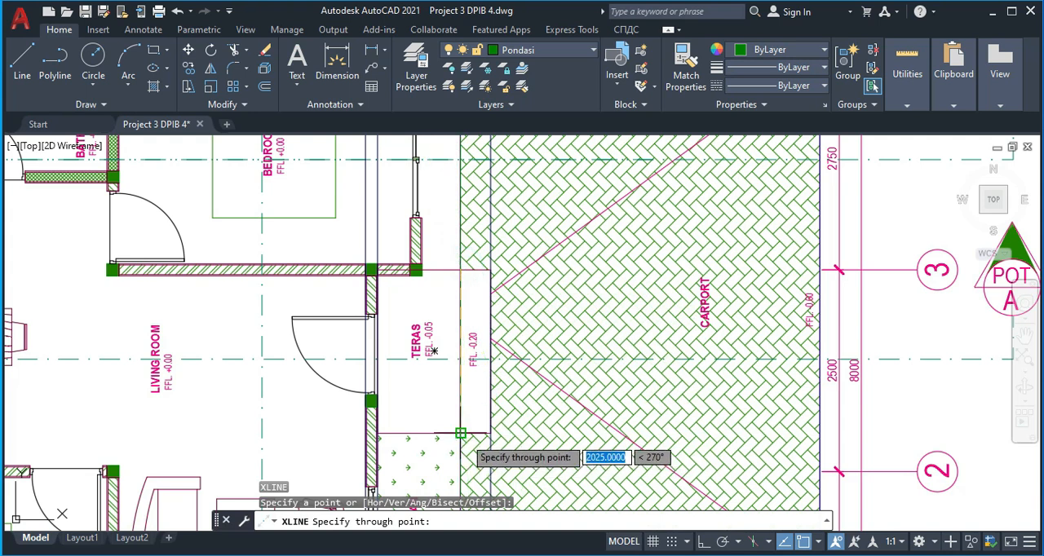
left_click(460, 433)
key("Return")
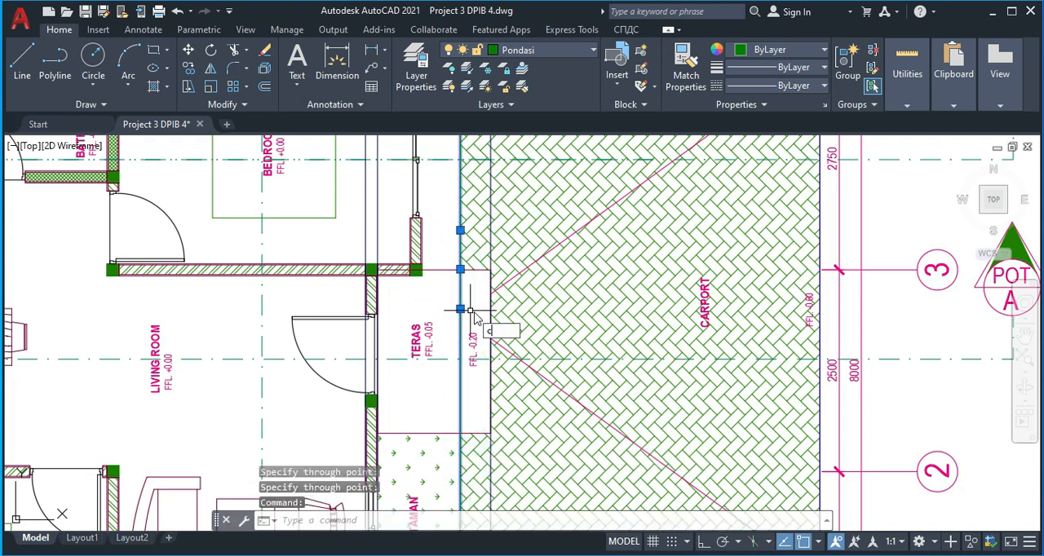
Copy the construction line to the outer edge of the -0.20 step in the floor plan
key("Return")
left_click(460, 270)
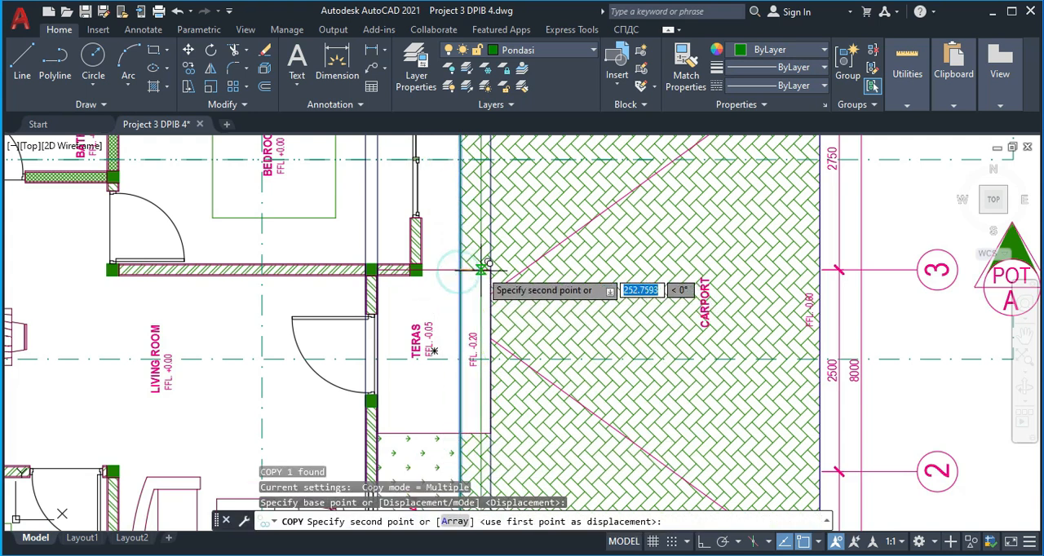
left_click(491, 269)
key("Escape")
Erase the two overlapping vertical lines at the brick footing's outer edge in the section
scroll(432, 287, "down", 9)
middle_click_drag(428, 211, 415, 347)
scroll(406, 310, "up", 4)
scroll(413, 349, "up", 6)
middle_click_drag(415, 387, 424, 316)
scroll(410, 318, "up", 4)
middle_click_drag(455, 360, 425, 257)
middle_click_drag(528, 307, 501, 211)
left_click(494, 236)
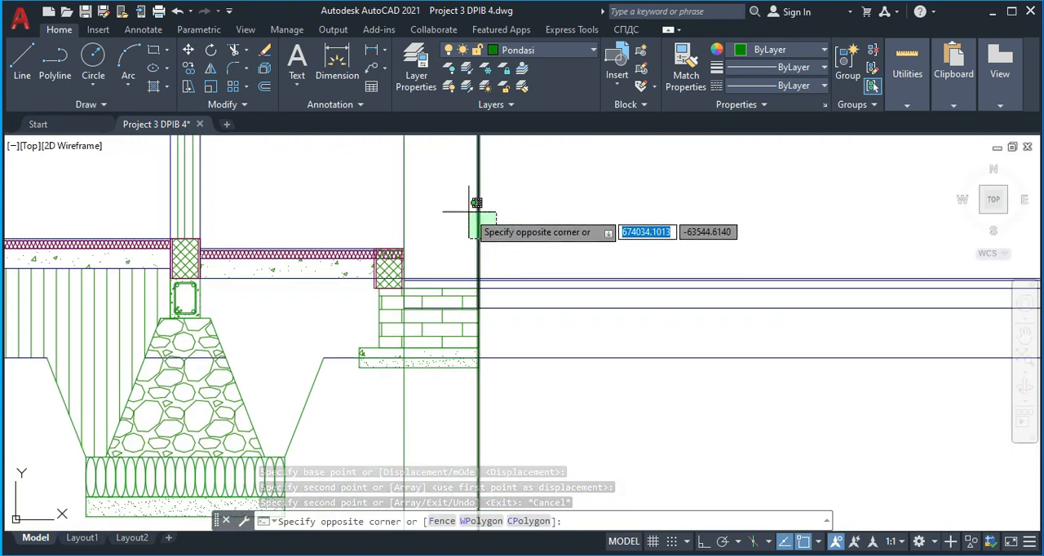
left_click(467, 210)
key("Delete")
Compare the hatched block's position under the terrace floor finish with the edge detail in the reference section
left_click(412, 183)
left_click(390, 174)
key("Escape")
scroll(378, 259, "up", 4)
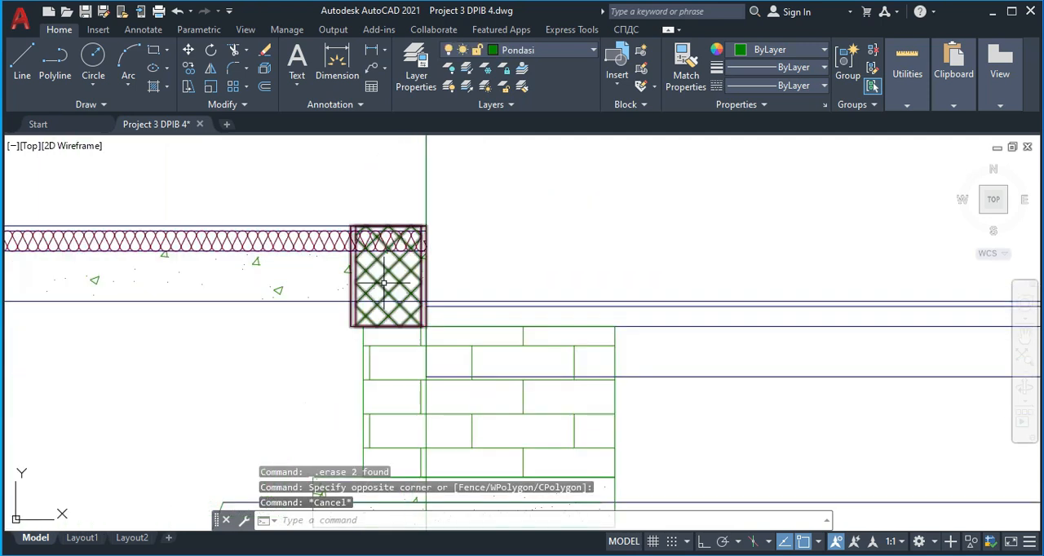
left_click(349, 270)
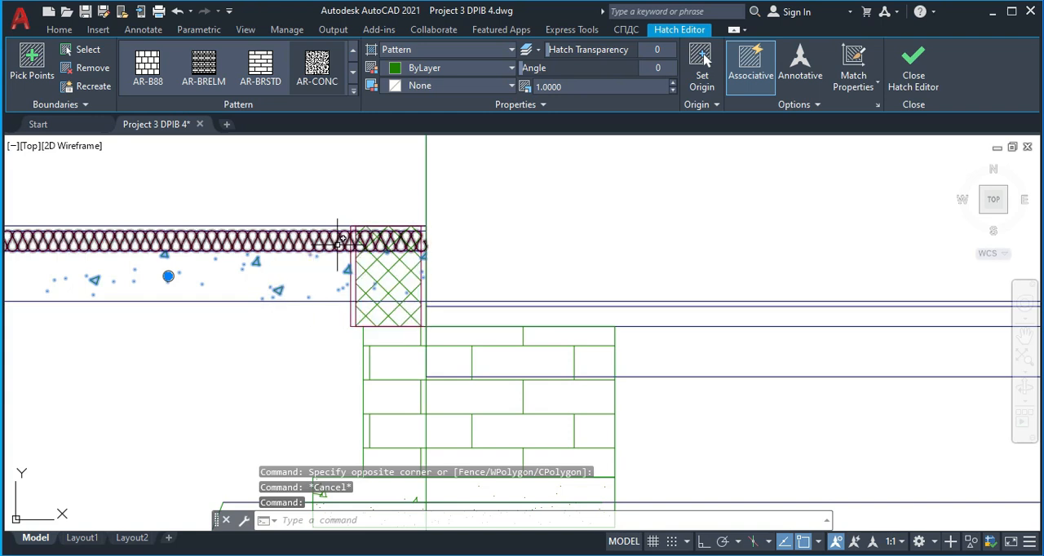
key("Escape")
scroll(426, 266, "down", 3)
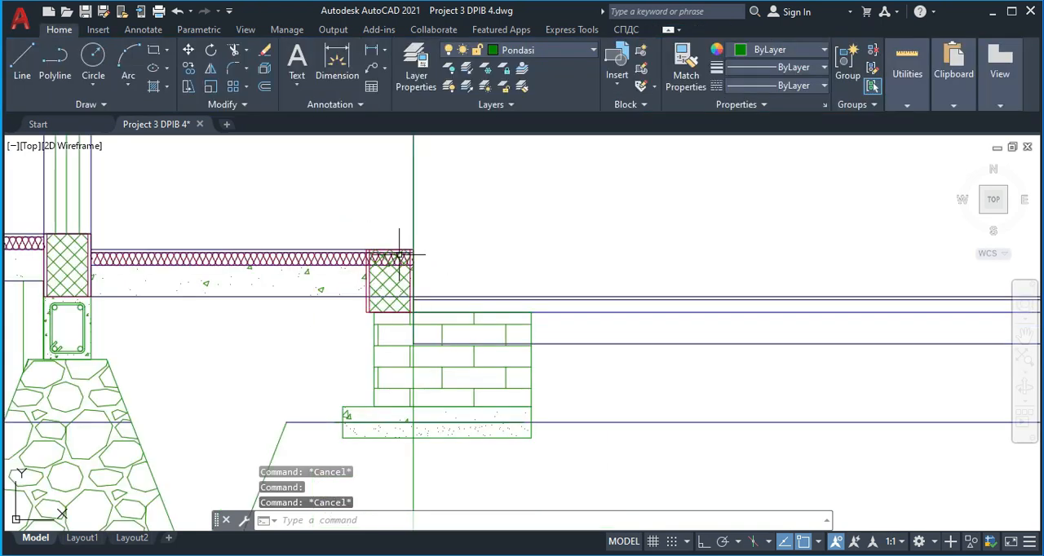
scroll(412, 268, "down", 5)
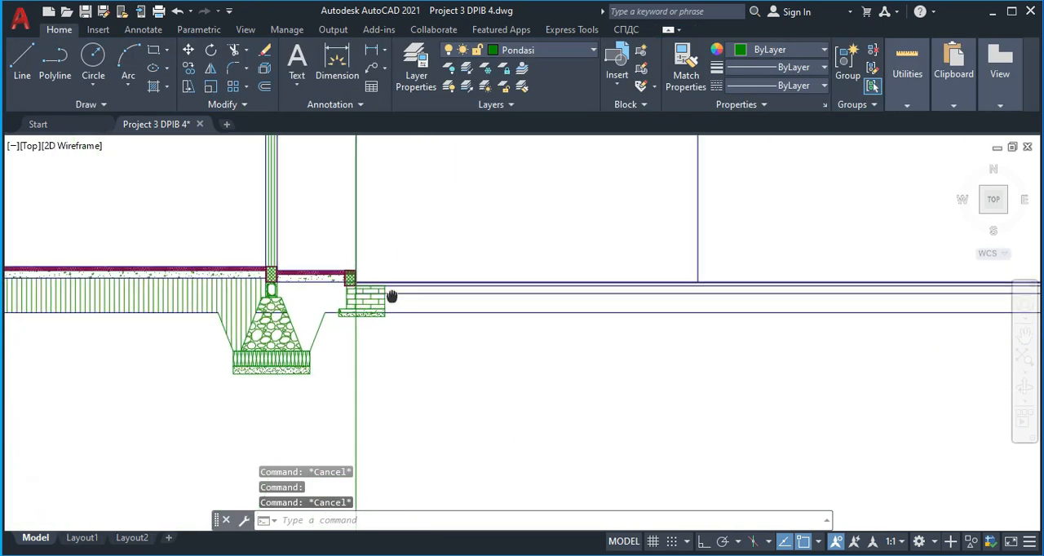
middle_click_drag(683, 268, 184, 206)
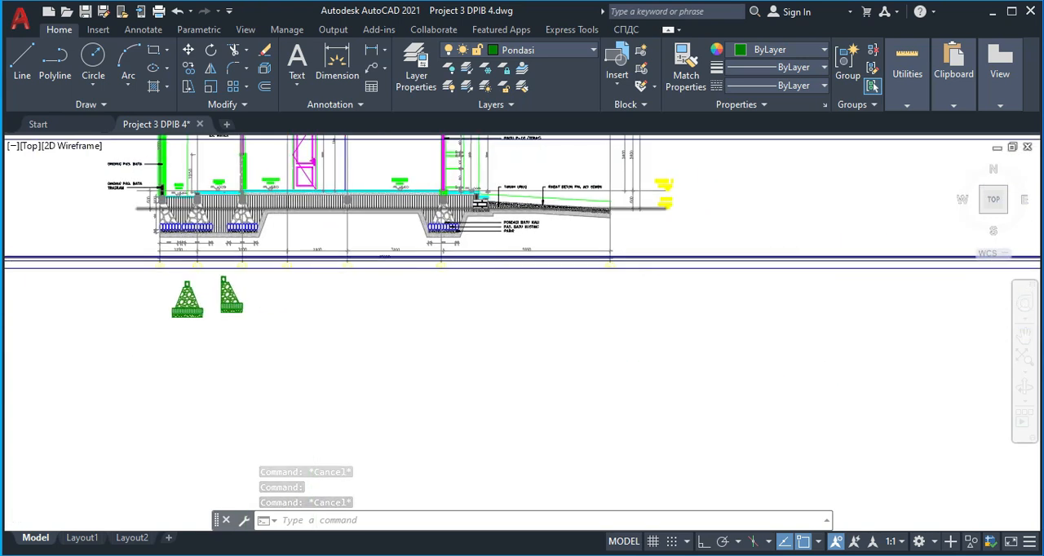
scroll(469, 195, "up", 10)
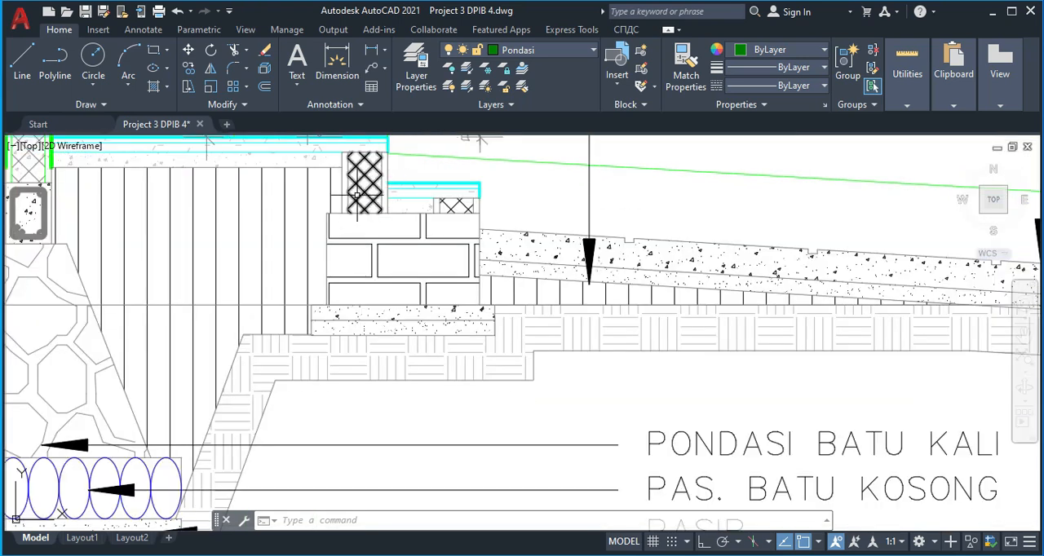
scroll(356, 195, "down", 8)
scroll(432, 241, "down", 7)
middle_click_drag(272, 295, 458, 275)
middle_click_drag(197, 302, 458, 267)
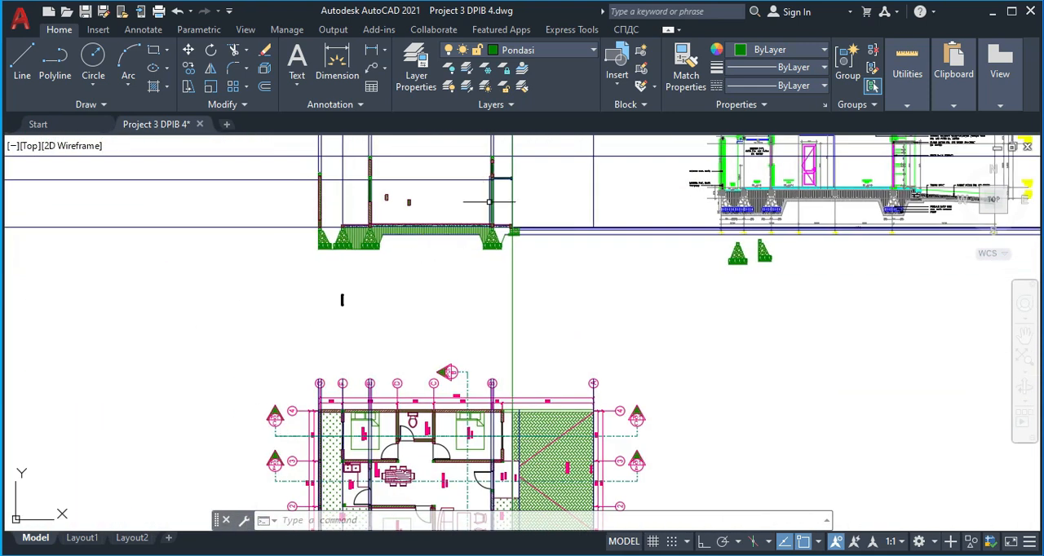
Move the hatched block, brick footing and concrete base down so the block's top meets the underside of the terrace floor finish
scroll(490, 202, "up", 12)
left_click(514, 282)
left_click(494, 229)
scroll(489, 245, "down", 4)
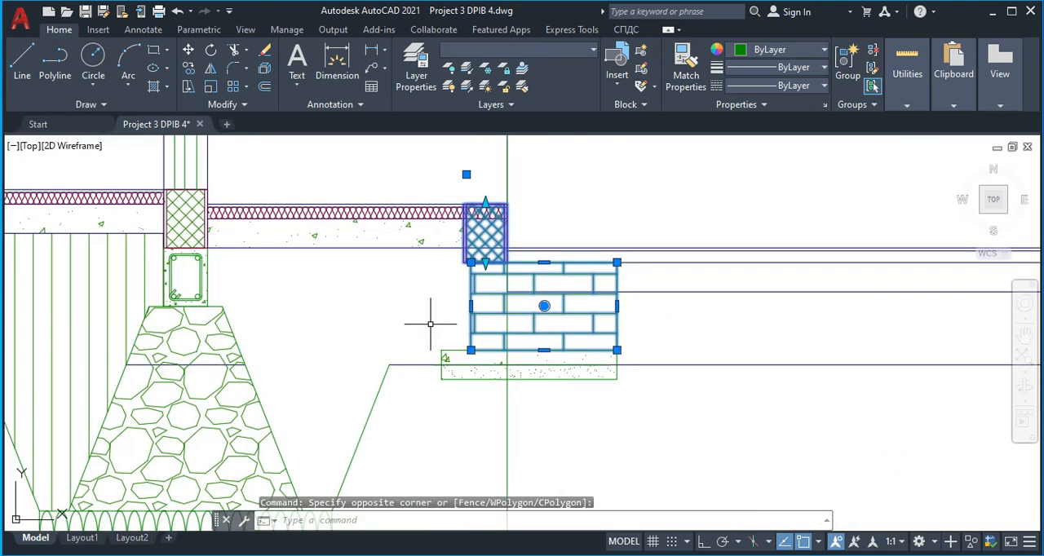
left_click(636, 401)
type("m")
key("Return")
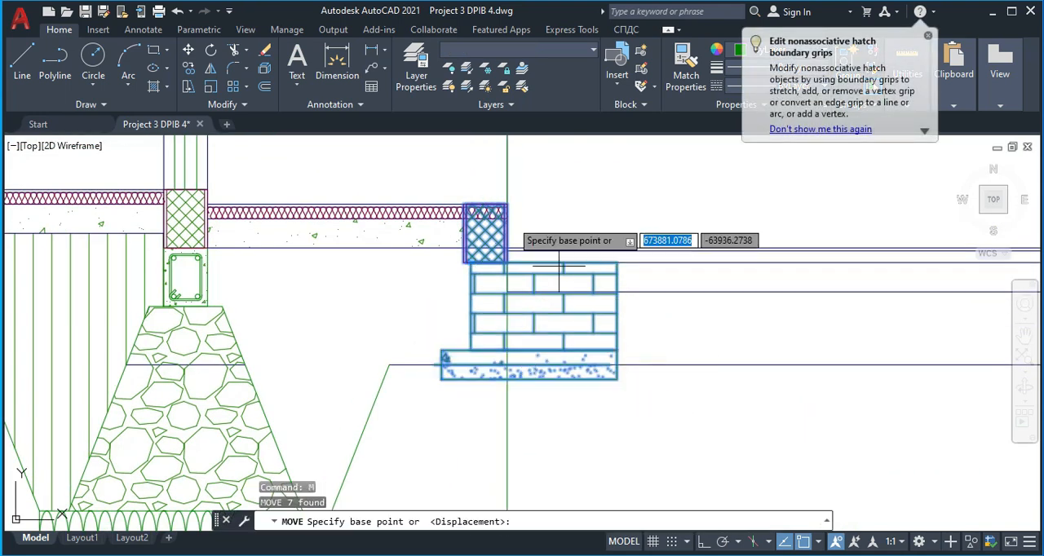
scroll(504, 204, "up", 8)
left_click(504, 184)
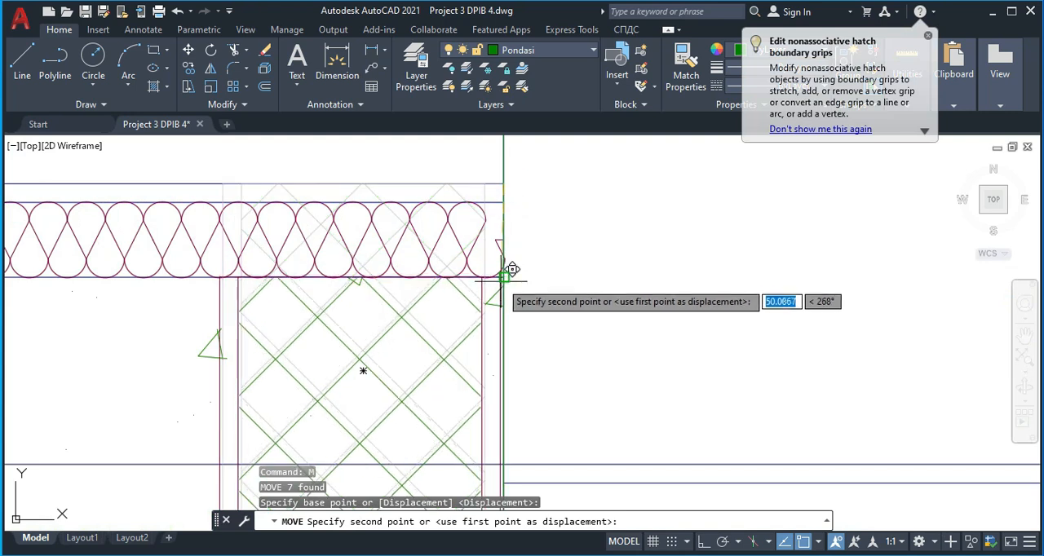
left_click(504, 277)
scroll(559, 326, "down", 3)
middle_click_drag(558, 326, 520, 241)
key("Escape")
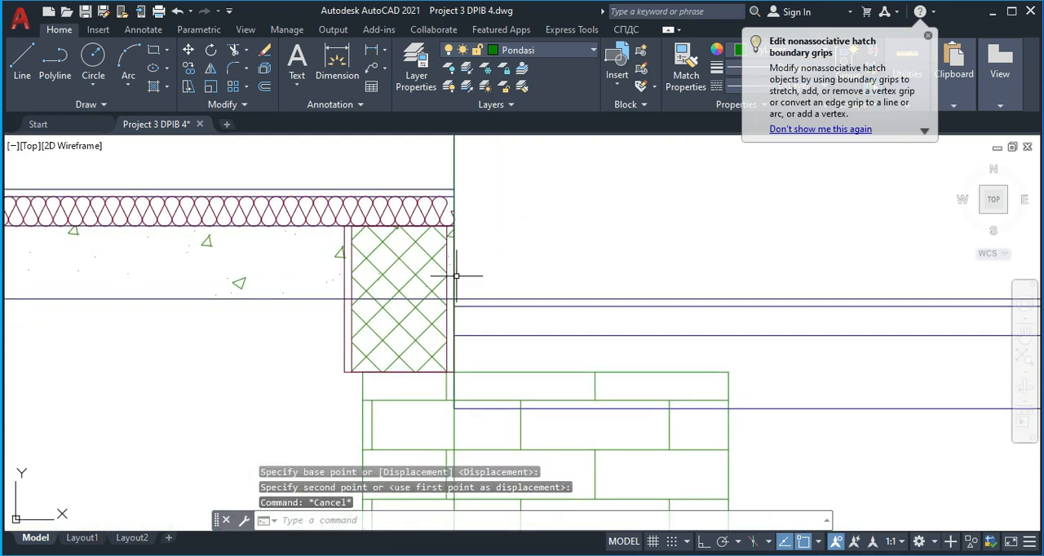
Replace the terrace slab's concrete hatch with a new hatch bounded between the wall and the hatched edge block
left_click(341, 250)
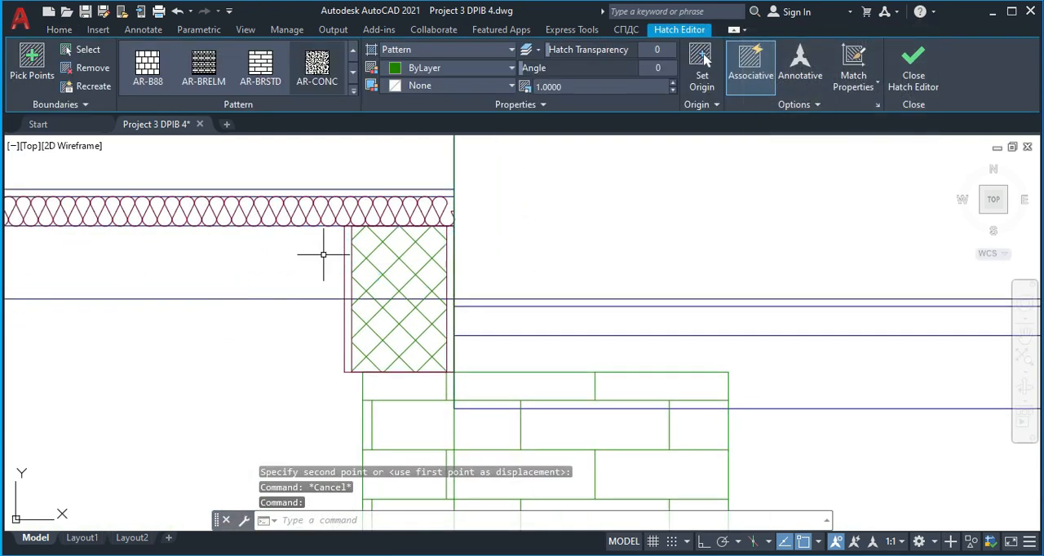
key("Delete")
scroll(291, 272, "down", 6)
middle_click_drag(294, 279, 353, 260)
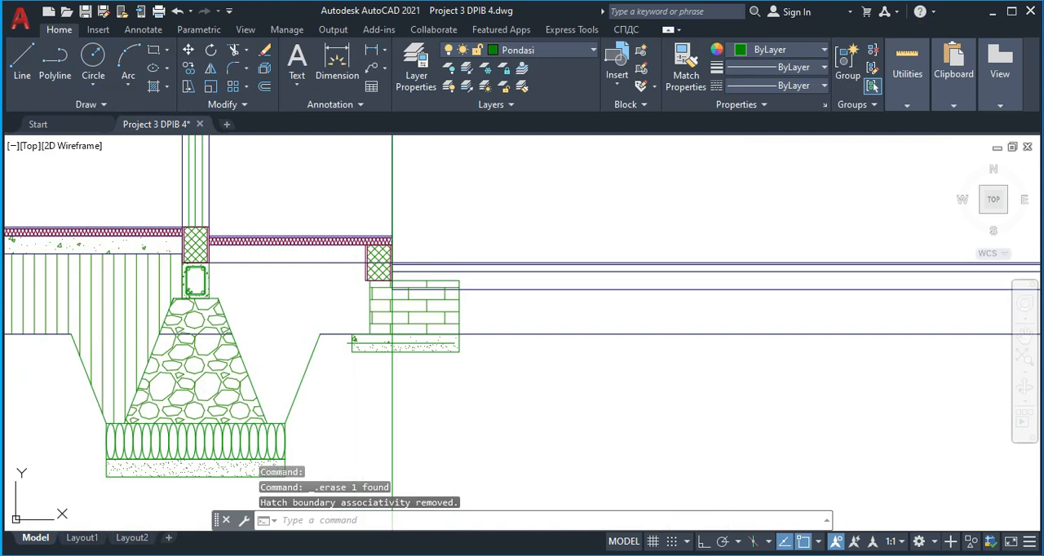
type("h")
key("Return")
left_click(326, 251)
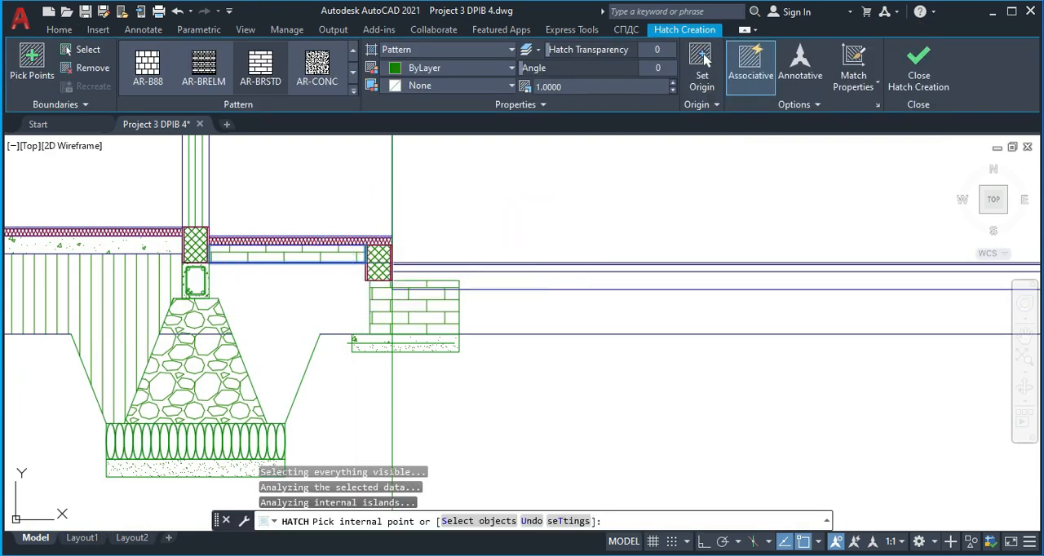
key("Return")
Match the new terrace slab hatch to the concrete hatch of the adjoining indoor floor slab
type("ma")
key("Return")
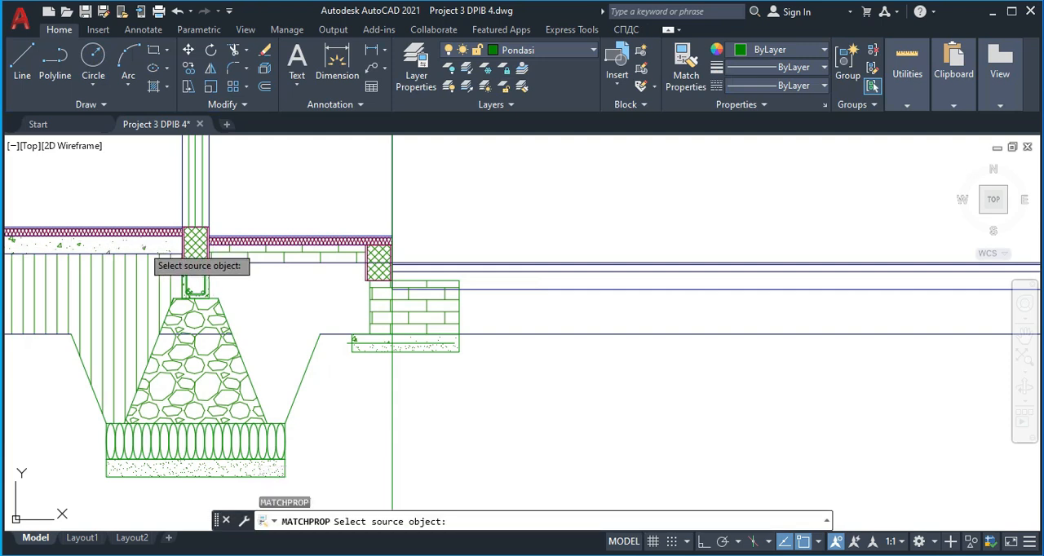
left_click(142, 245)
key("Escape")
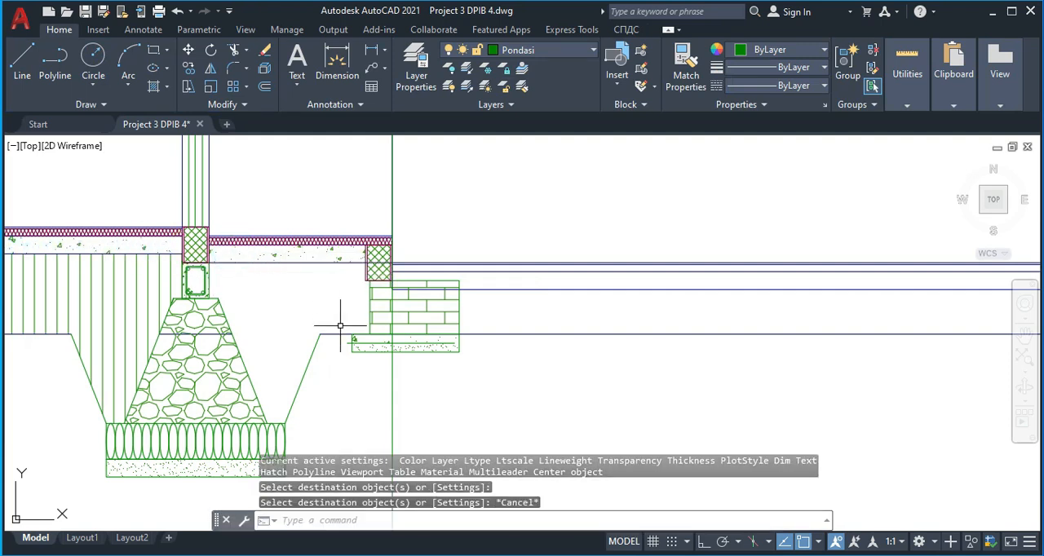
scroll(457, 280, "up", 5)
scroll(380, 284, "down", 8)
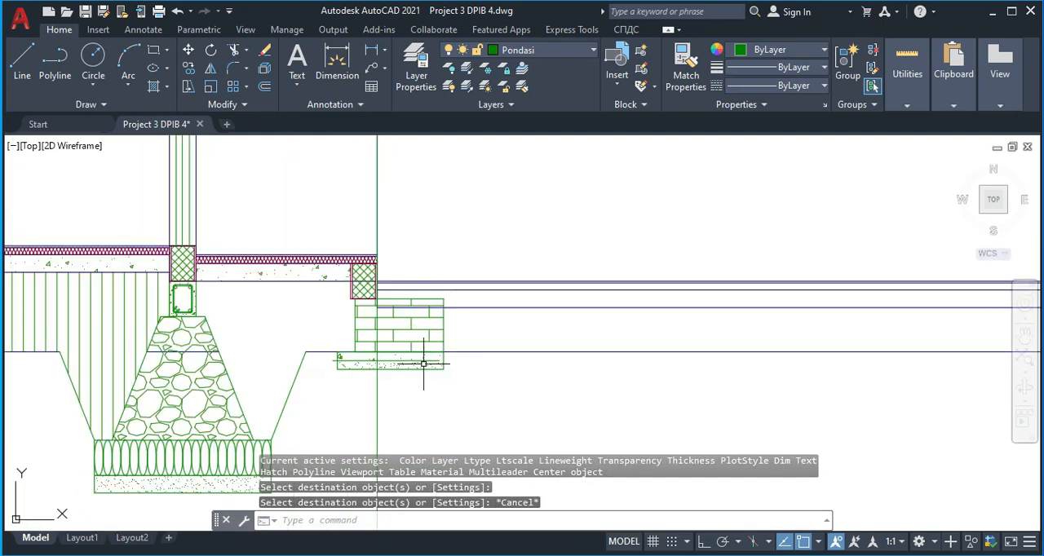
Copy the vertical construction line from the terrace edge to the outer edge of the -0.20 step in the floor plan
scroll(606, 275, "down", 3)
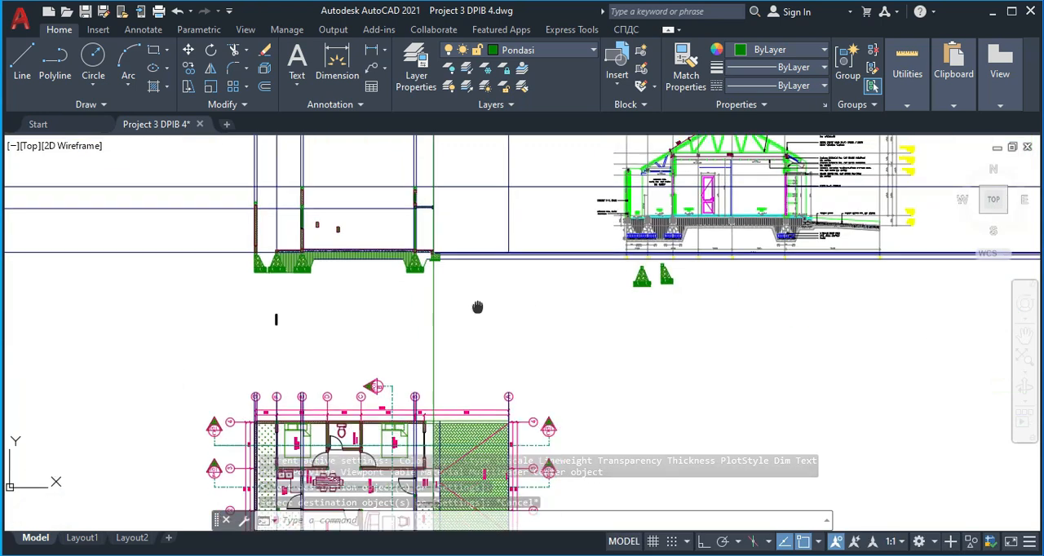
left_click(425, 246)
left_click(410, 231)
type("co")
key("Return")
scroll(444, 351, "up", 6)
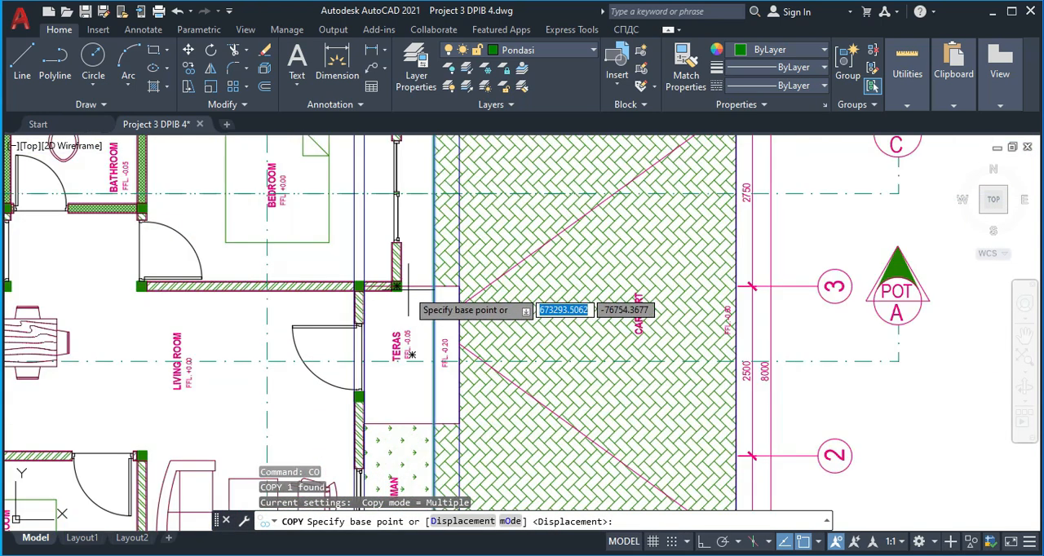
left_click(434, 285)
left_click(461, 287)
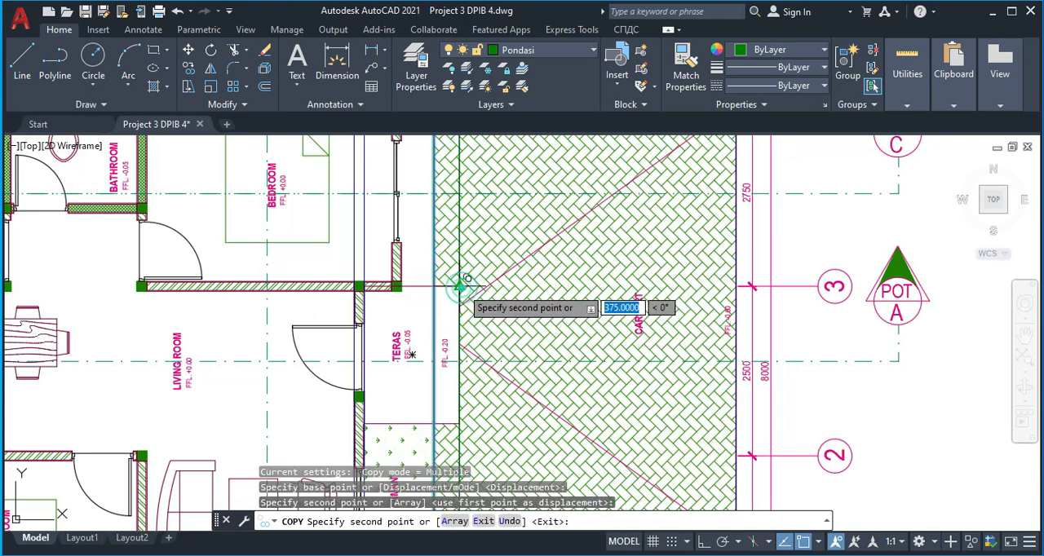
key("Escape")
Copy the hatched block from the terrace edge to the outer upper corner of the brick footing in the section
scroll(452, 286, "down", 12)
scroll(450, 247, "up", 4)
scroll(448, 253, "up", 8)
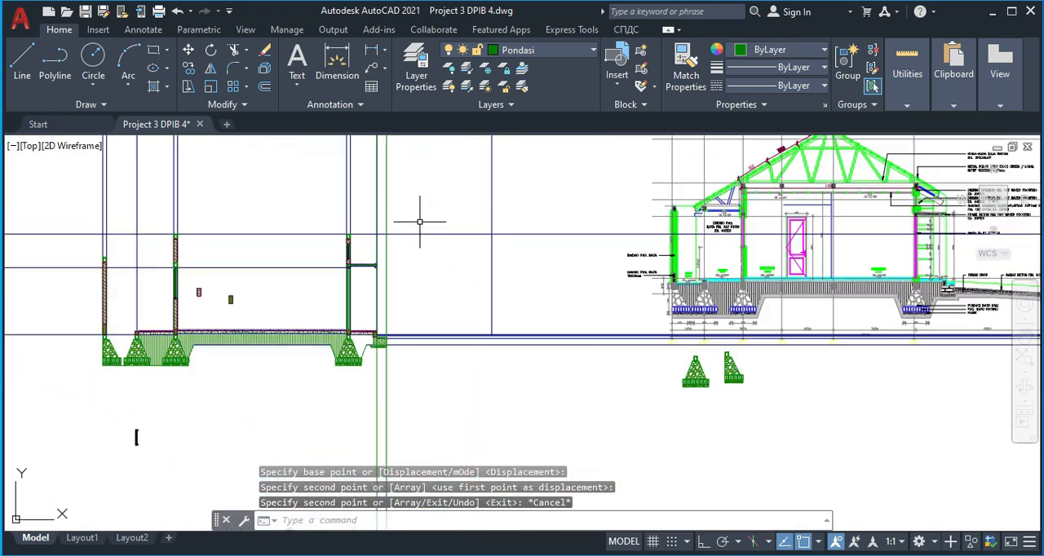
scroll(388, 333, "up", 3)
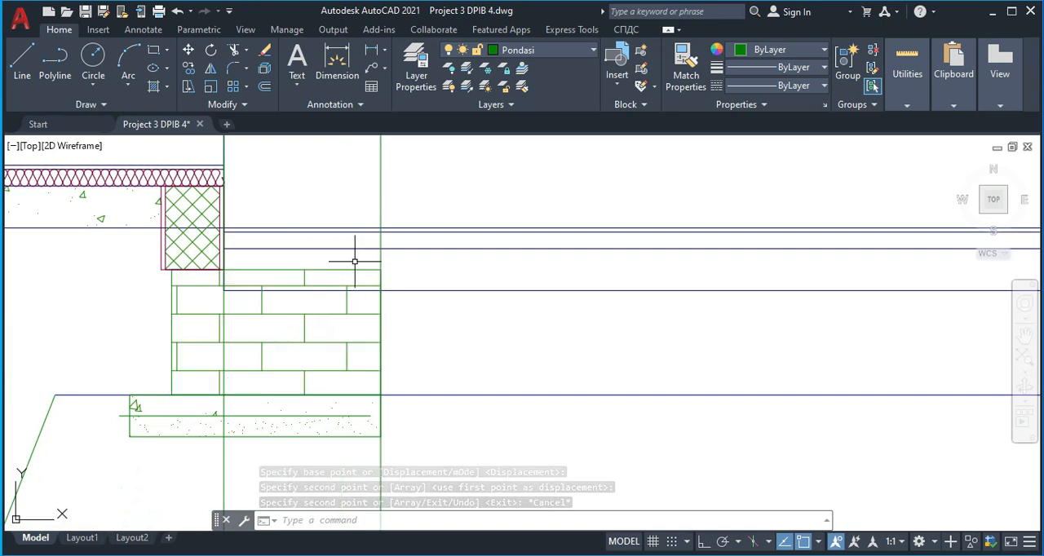
left_click(185, 241)
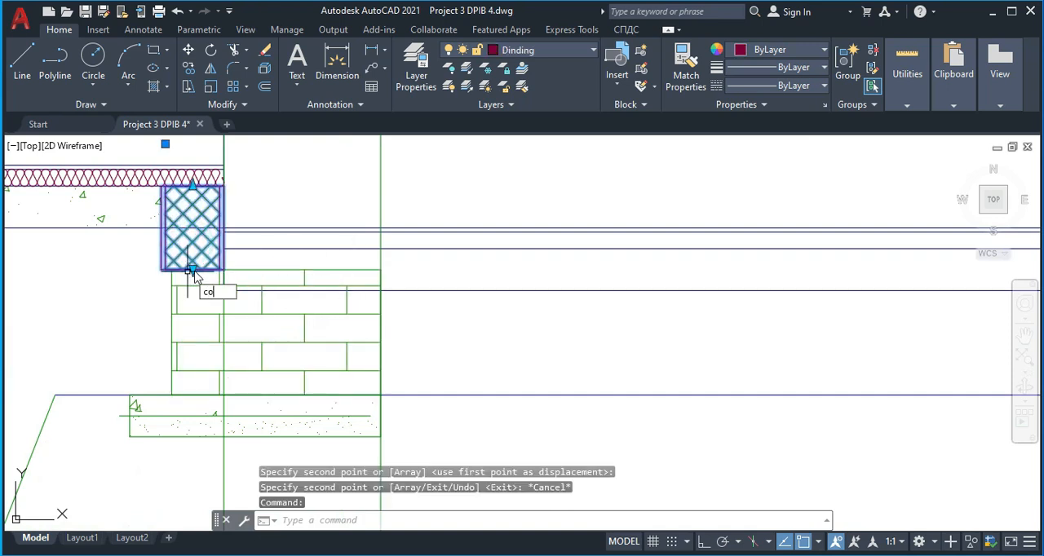
key("Return")
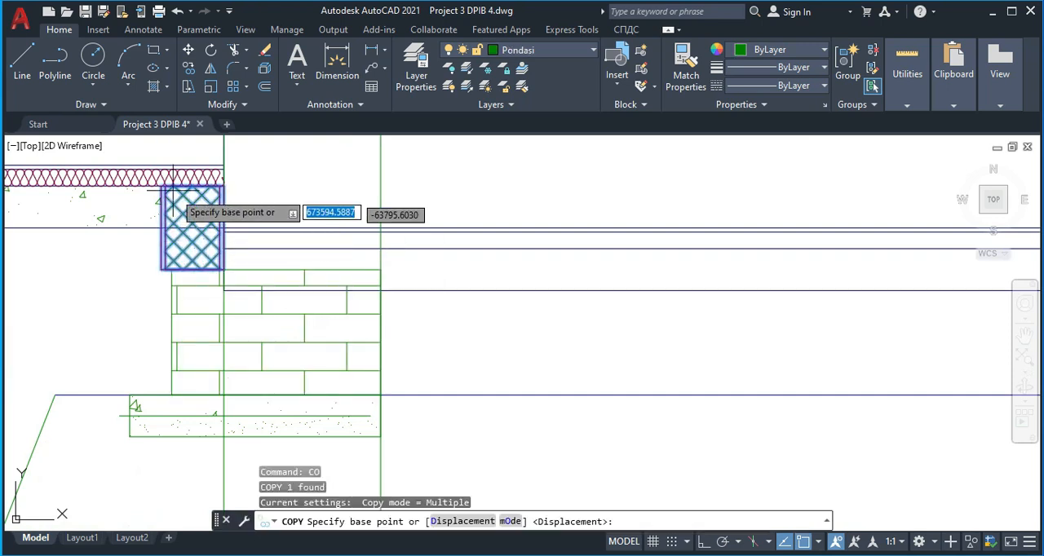
left_click(224, 270)
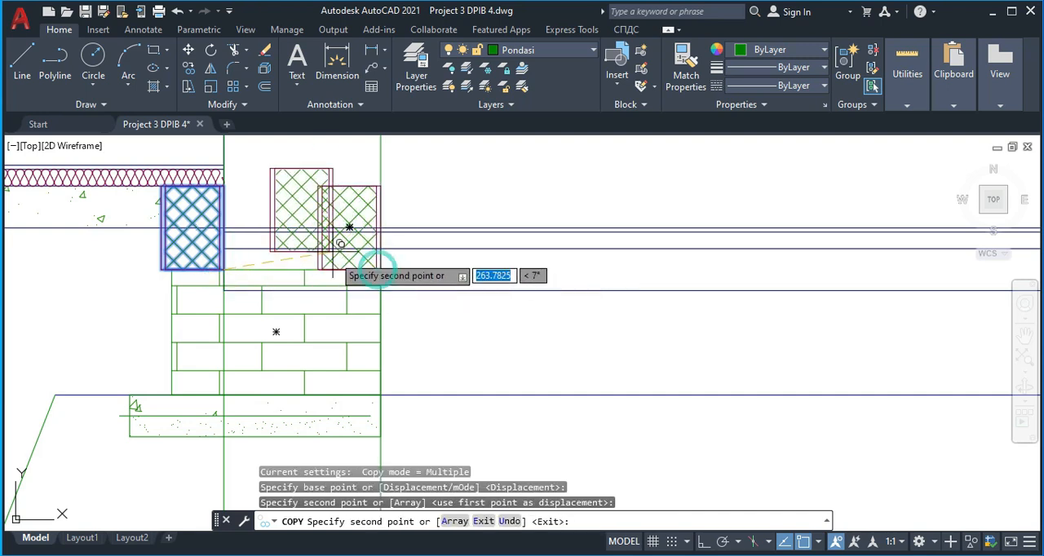
left_click(376, 266)
key("Escape")
Shorten the copied hatched block by lowering its upper edge to the third horizontal floor line of the step
scroll(379, 241, "up", 2)
left_click(341, 246)
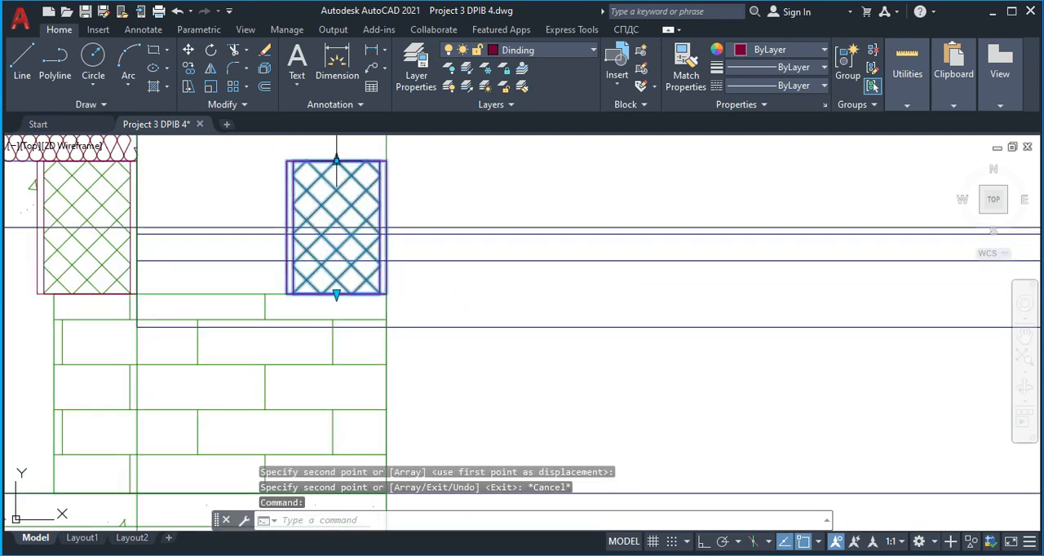
left_click(336, 160)
left_click(336, 261)
key("Escape")
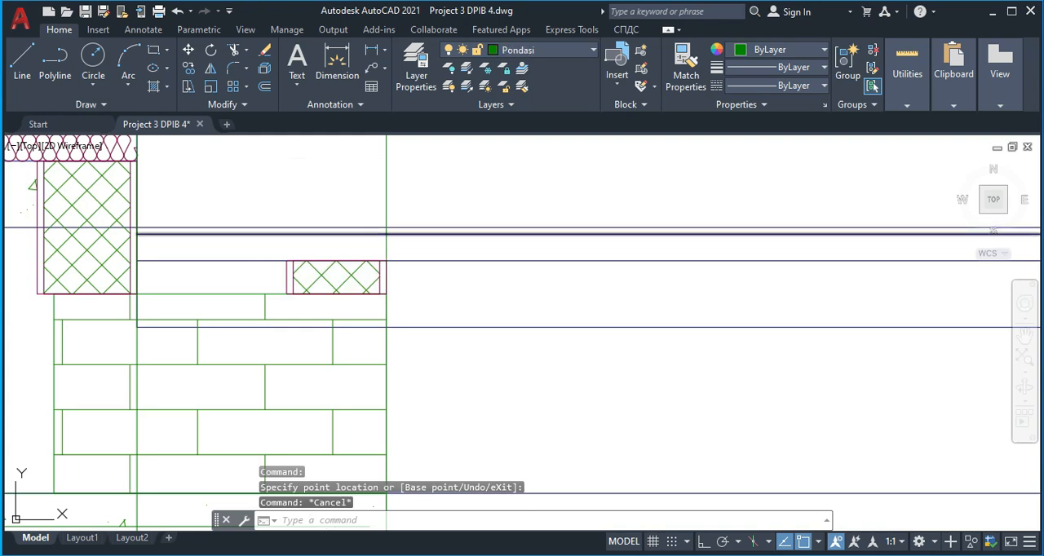
Trim the outer construction line above the step and the four horizontal floor lines extending beyond the step's outer edge
key("Return")
left_click(410, 187)
left_click(374, 167)
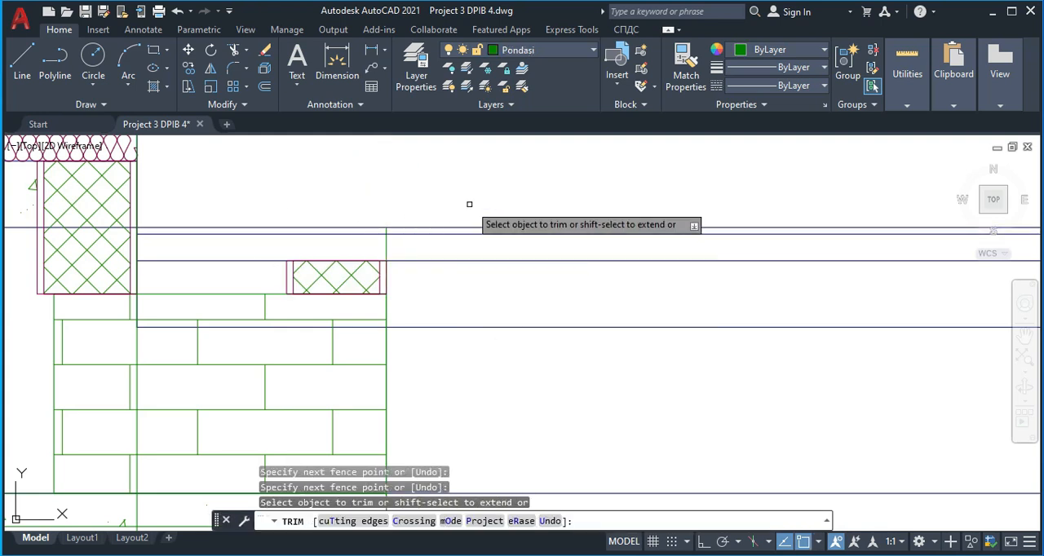
left_click(475, 228)
left_click(513, 359)
left_click(497, 186)
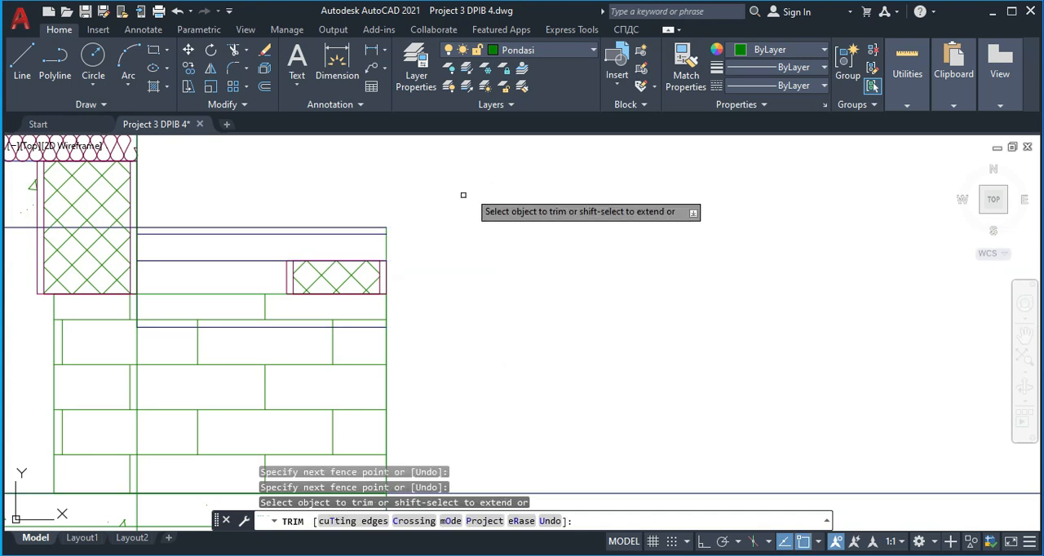
key("Escape")
Erase the leftover lower parts of the two vertical construction lines running below the brick footing
middle_click_drag(262, 263, 277, 200)
scroll(307, 268, "down", 2)
middle_click_drag(386, 455, 381, 312)
left_click(437, 386)
left_click(156, 392)
key("Delete")
scroll(149, 380, "down", 3)
scroll(187, 322, "up", 5)
middle_click_drag(193, 345, 210, 312)
middle_click_drag(264, 352, 318, 311)
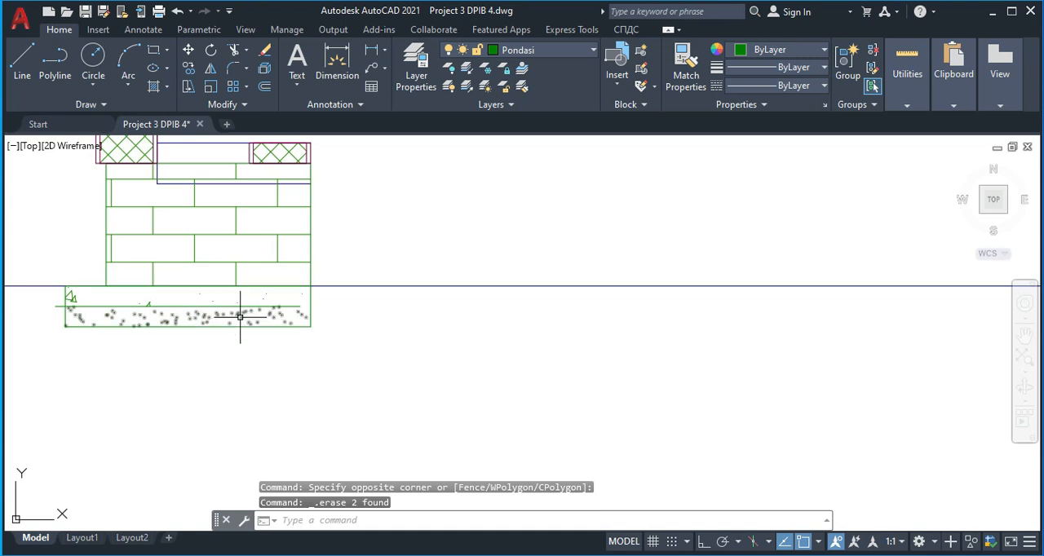
Move the horizontal line inside the footing's concrete base so its end meets the base's outer edge
left_click(237, 306)
type("m")
key("Return")
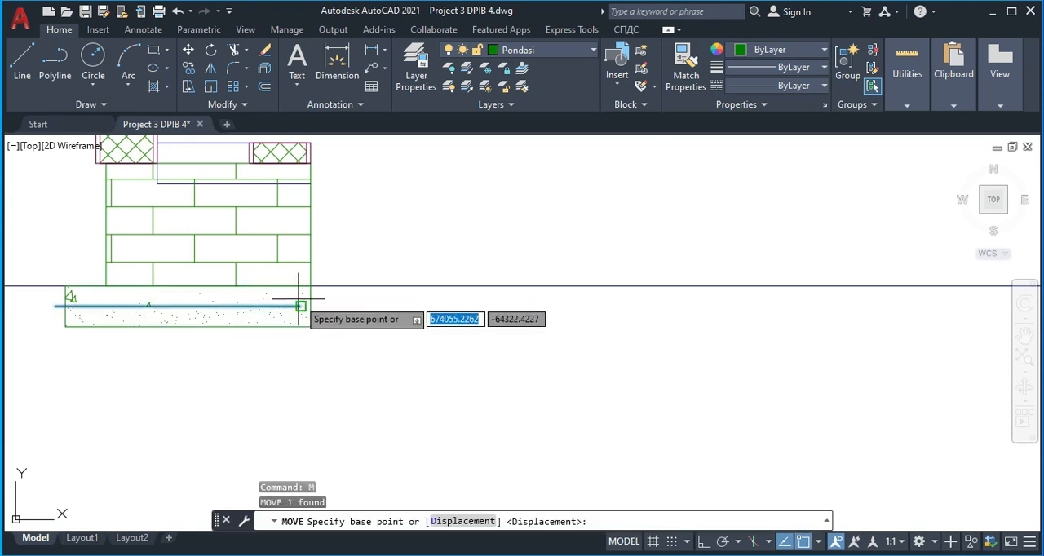
left_click(300, 306)
left_click(309, 308)
scroll(261, 287, "down", 4)
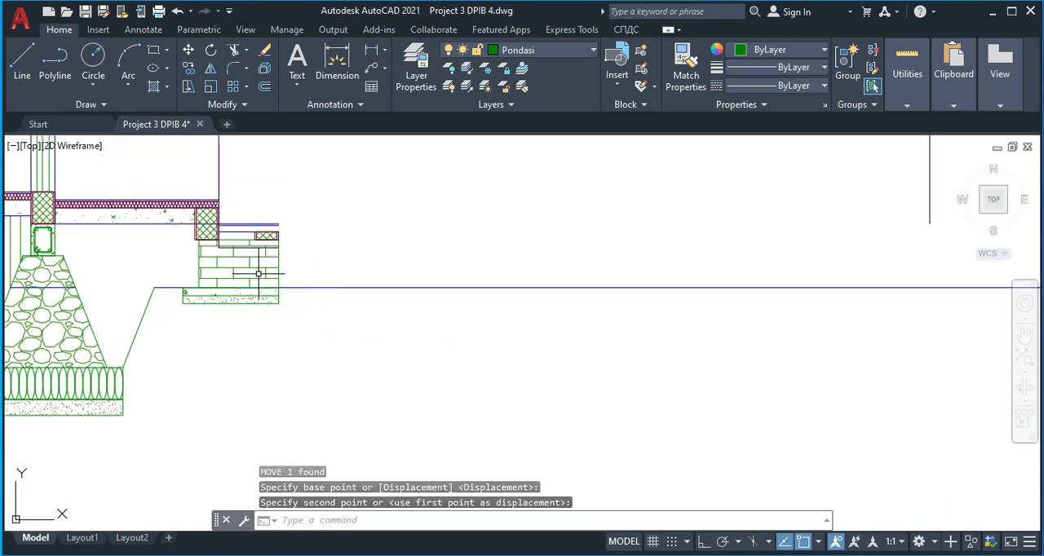
key("Escape")
scroll(262, 247, "up", 4)
middle_click_drag(270, 231, 288, 212)
scroll(180, 172, "up", 2)
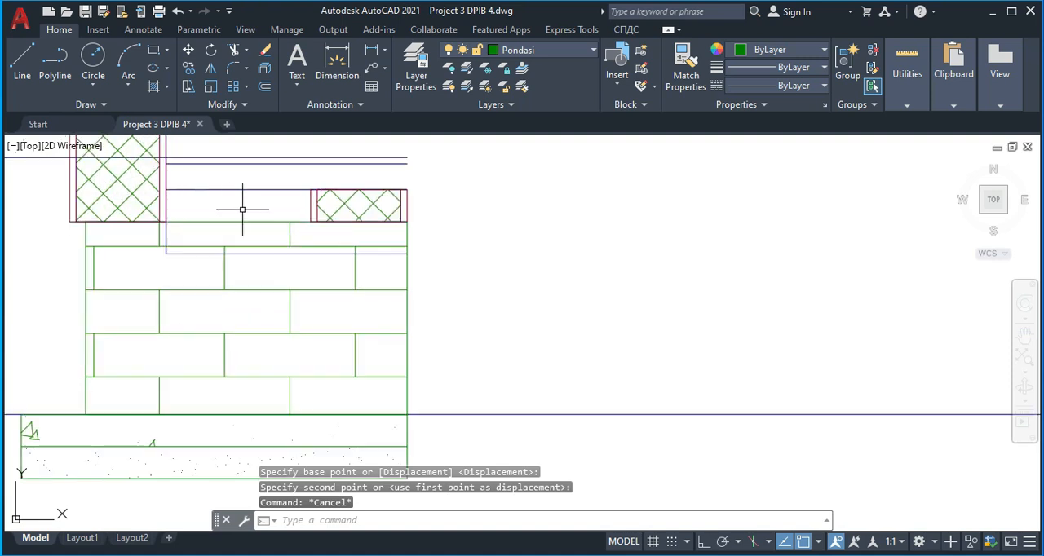
middle_click_drag(223, 205, 241, 254)
type("o")
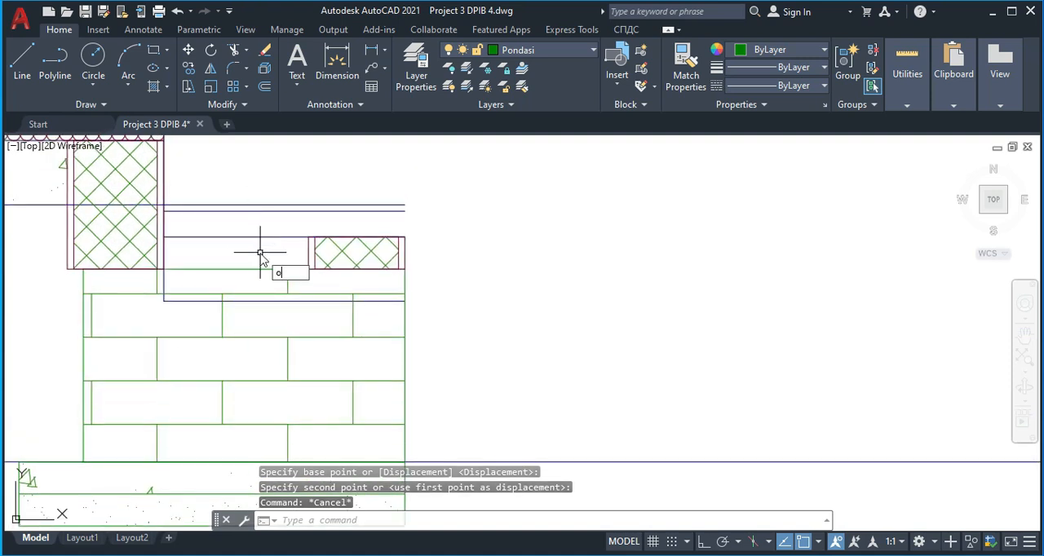
key("Return")
key("Escape")
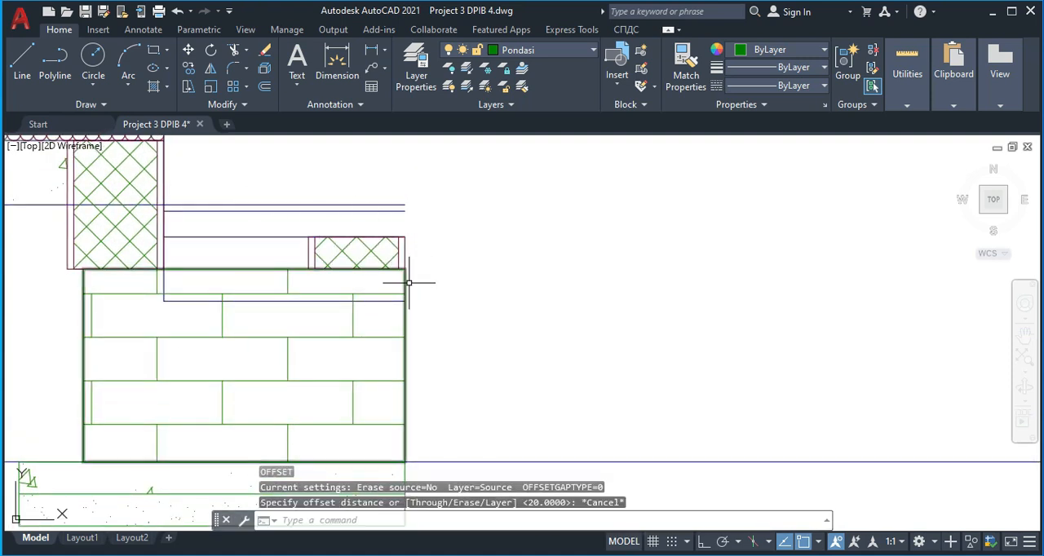
left_click(406, 283)
key("Escape")
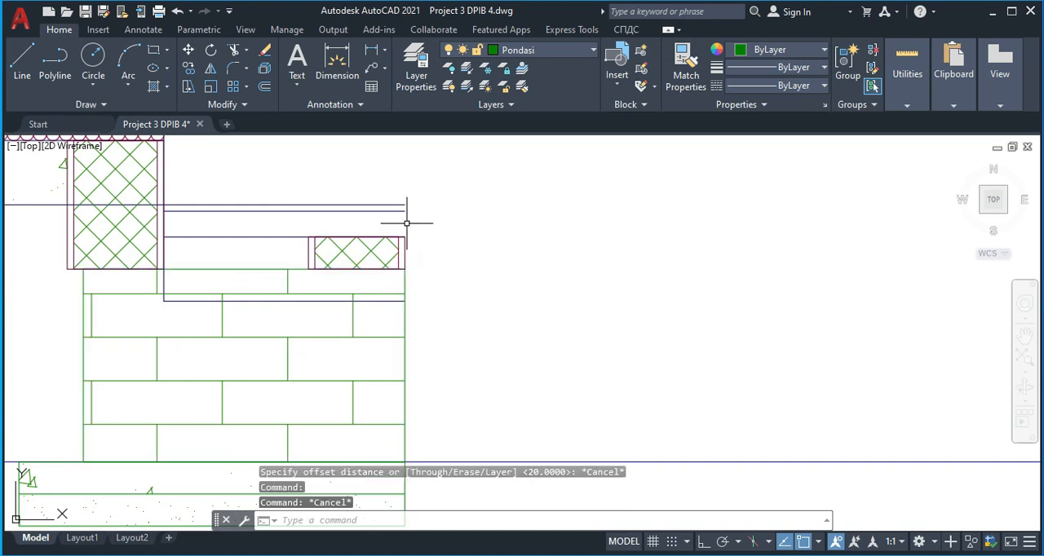
Draw a vertical line 50 units long at the step's outer edge, from the floor surface line to the small hatched block's upper corner
type("l")
key("Return")
left_click(405, 204)
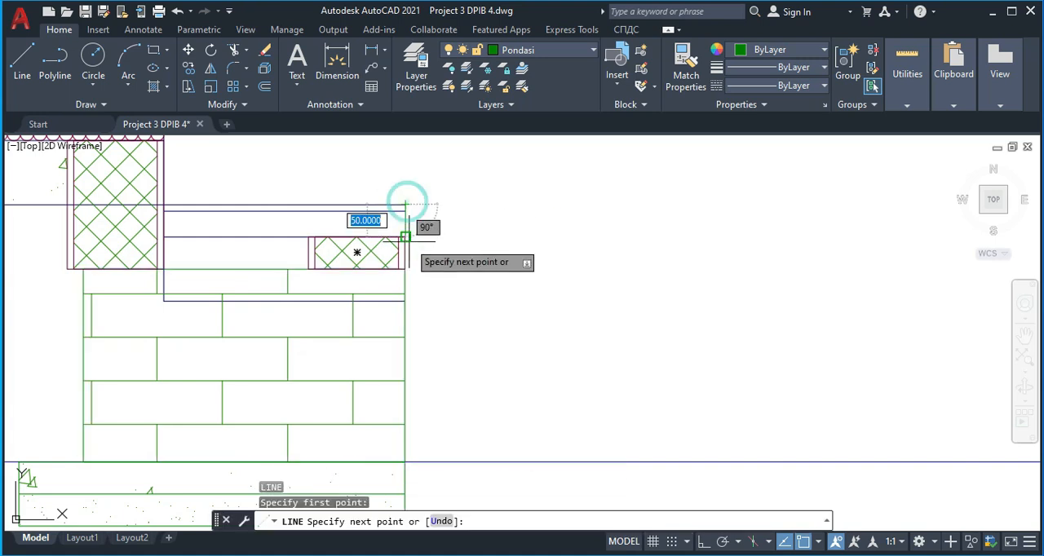
key("Escape")
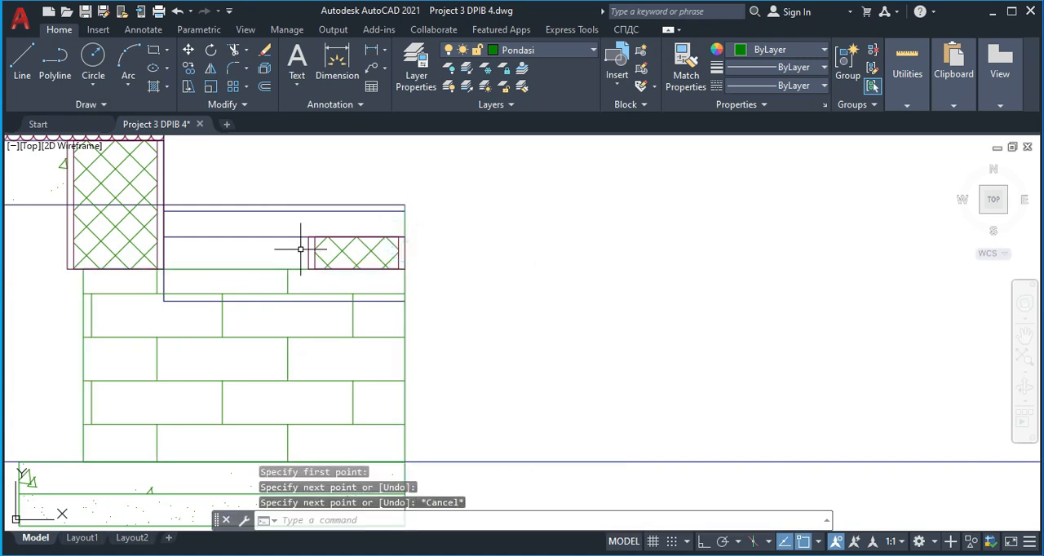
Offset the step's second horizontal floor line downward by 20 to form the centre line of the floor finish
type("o")
key("Return")
type("20")
key("Return")
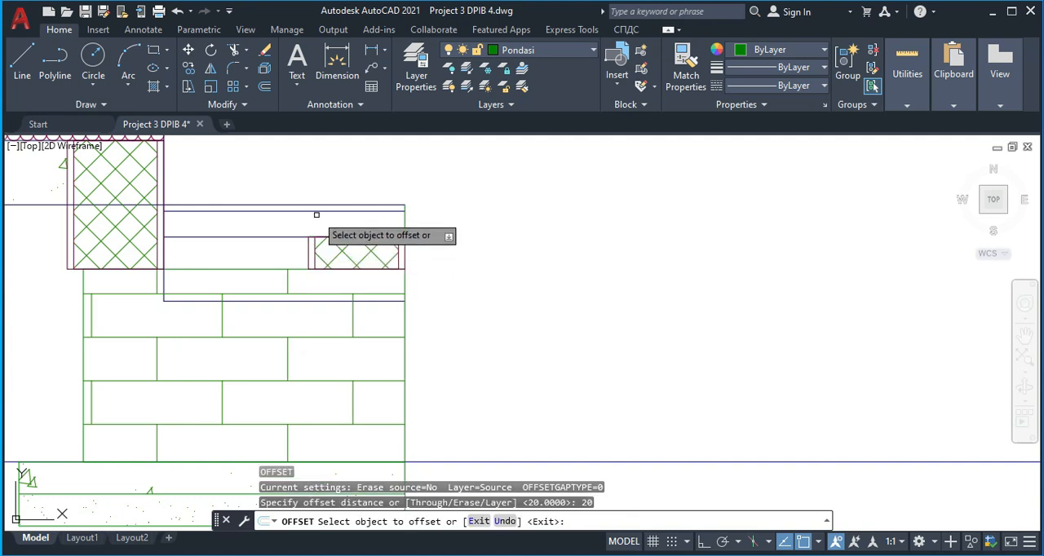
left_click(318, 210)
left_click(332, 229)
key("Escape")
Match the offset centre line of the step to the wavy terrace floor finish line
type("a")
key("Return")
scroll(186, 227, "down", 2)
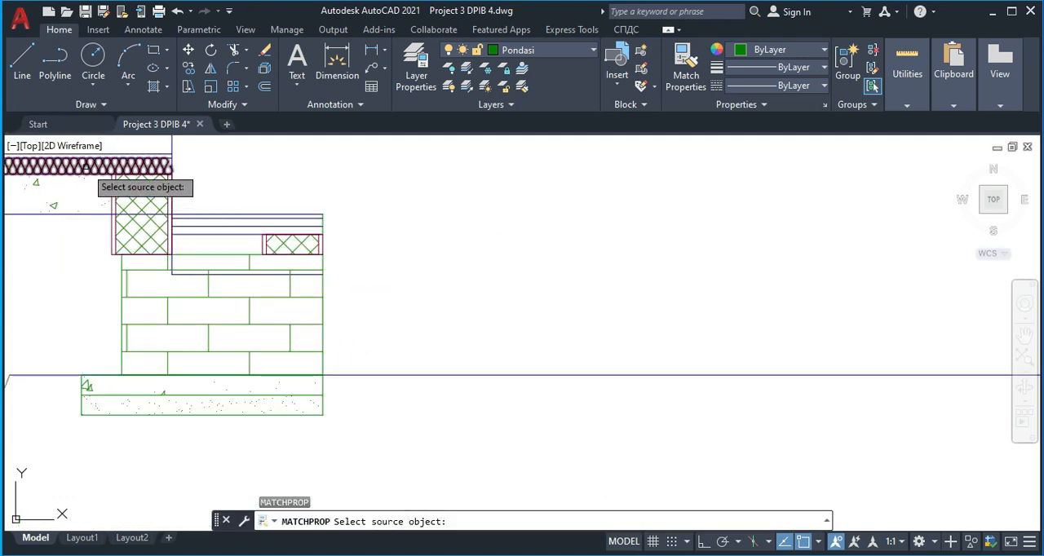
left_click(86, 168)
left_click(256, 228)
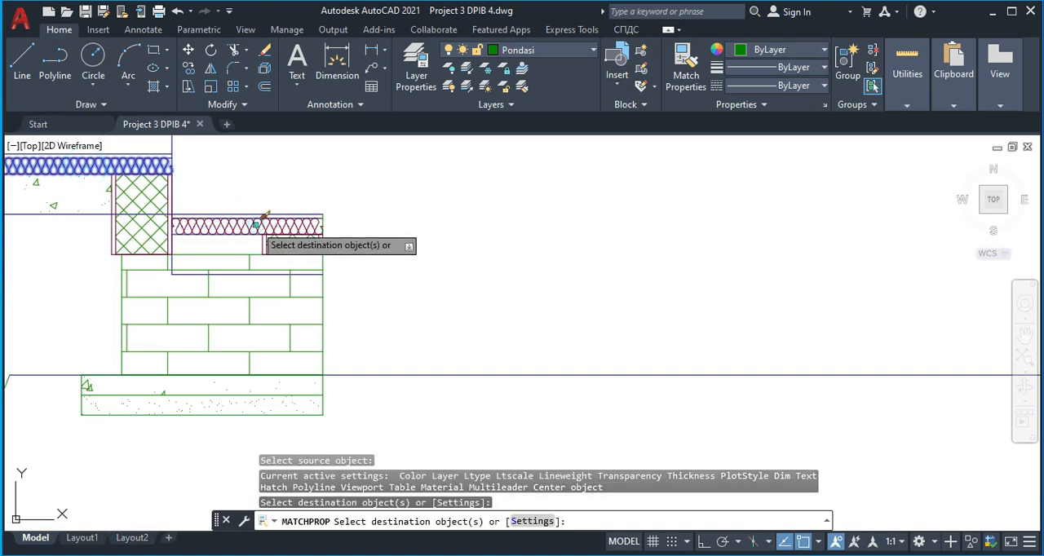
key("Escape")
scroll(342, 234, "down", 2)
scroll(342, 261, "up", 2)
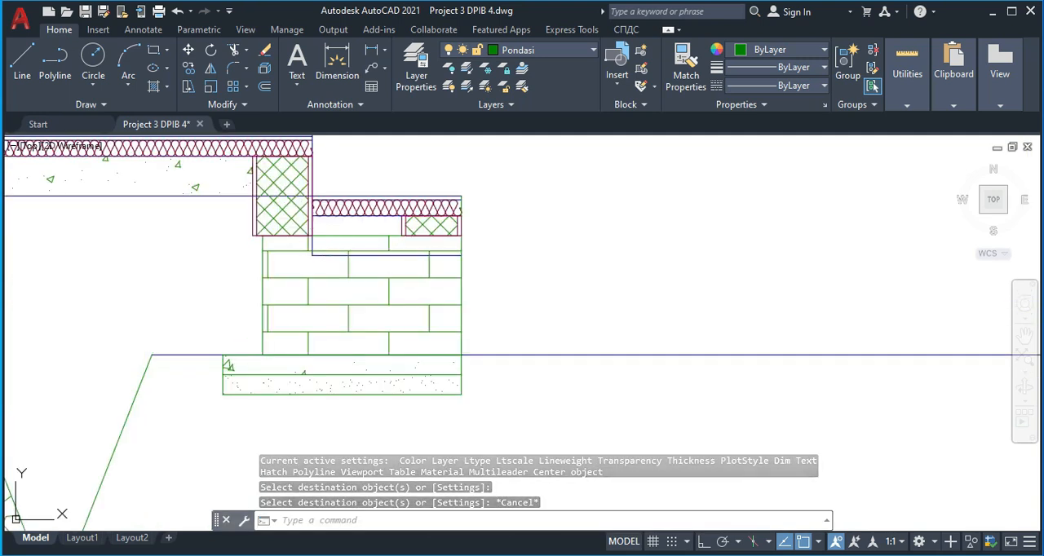
Delete the leftover horizontal line across the terrace step's brick footing and trim the vertical line's stub below the large hatched block
left_click(358, 255)
key("Delete")
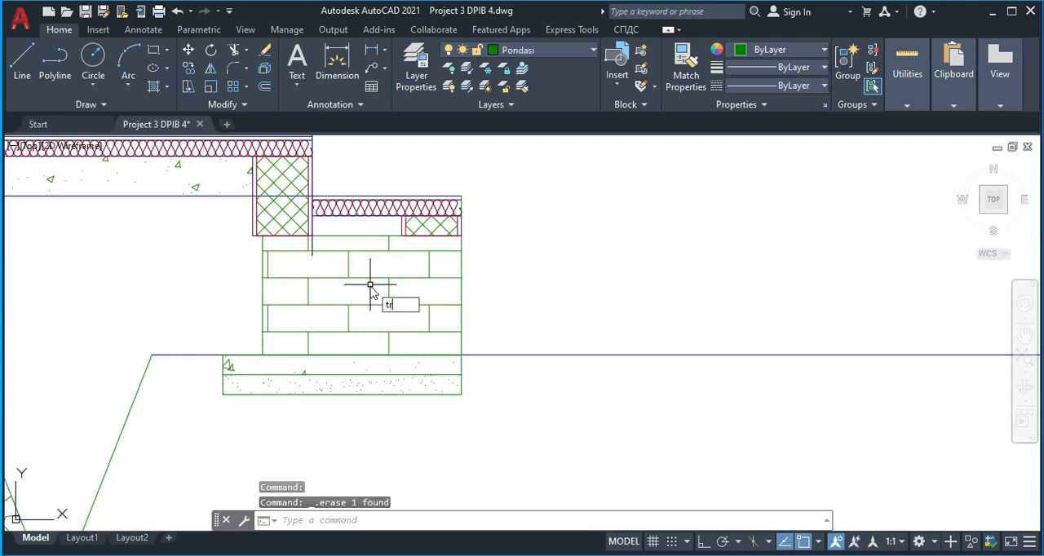
key("Return")
scroll(314, 257, "up", 4)
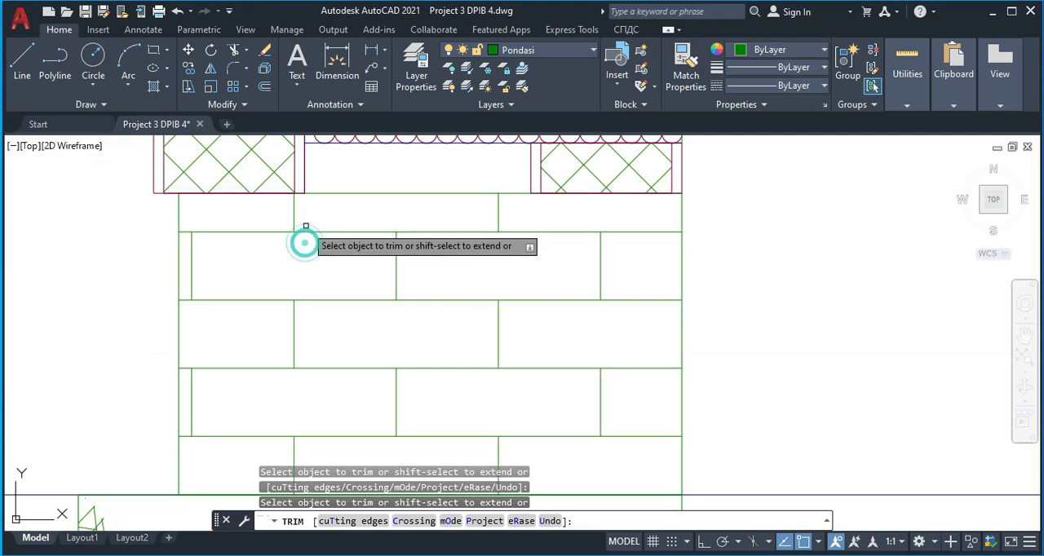
scroll(304, 242, "down", 10)
key("Escape")
Trim the horizontal ground line where it runs past the outer face of the section's leftmost wall
scroll(334, 279, "up", 4)
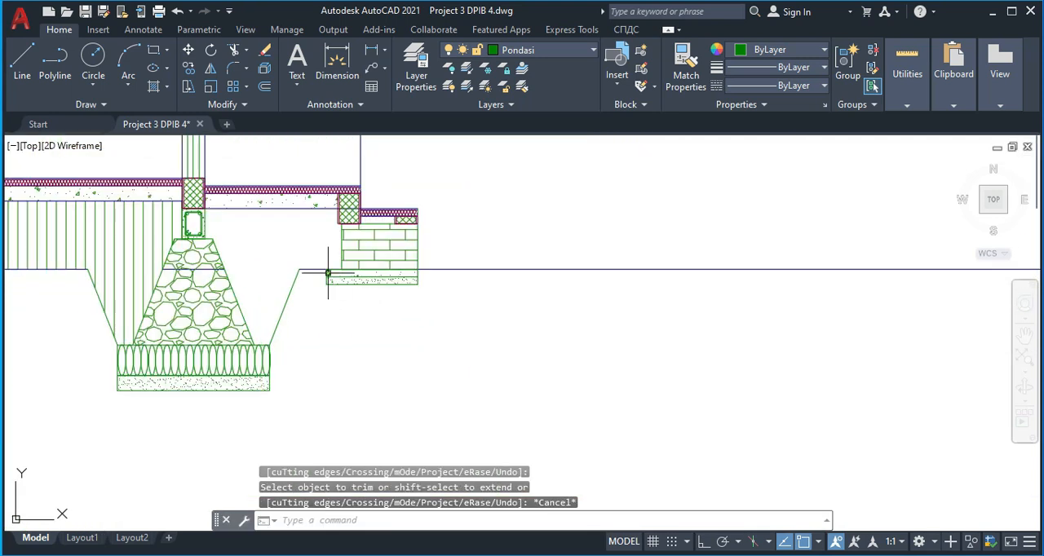
scroll(399, 277, "down", 5)
middle_click_drag(270, 285, 369, 273)
middle_click_drag(534, 277, 617, 273)
scroll(422, 284, "down", 2)
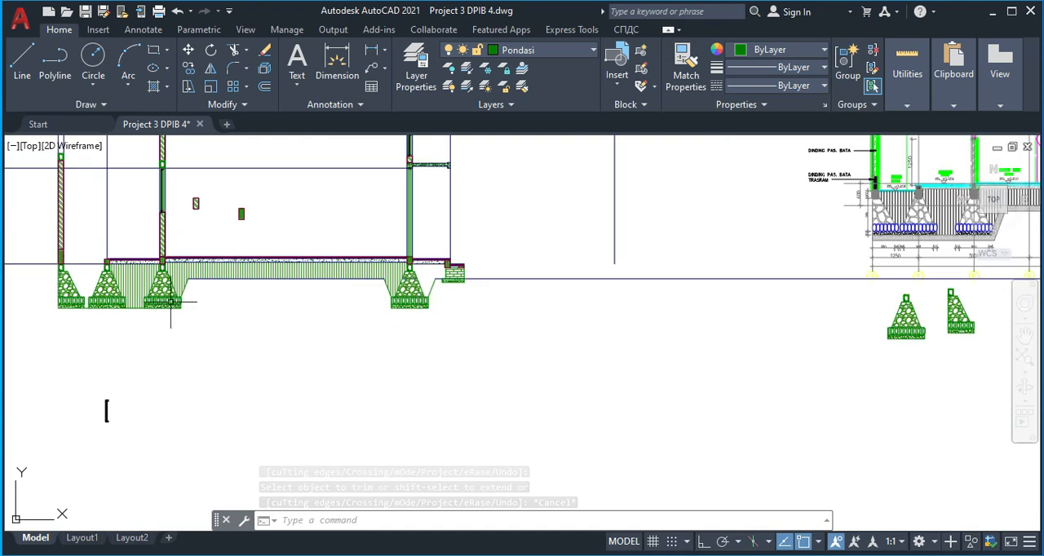
mouse_move(555, 324)
middle_mouse_down()
mouse_move(245, 315)
mouse_move(527, 328)
middle_mouse_up()
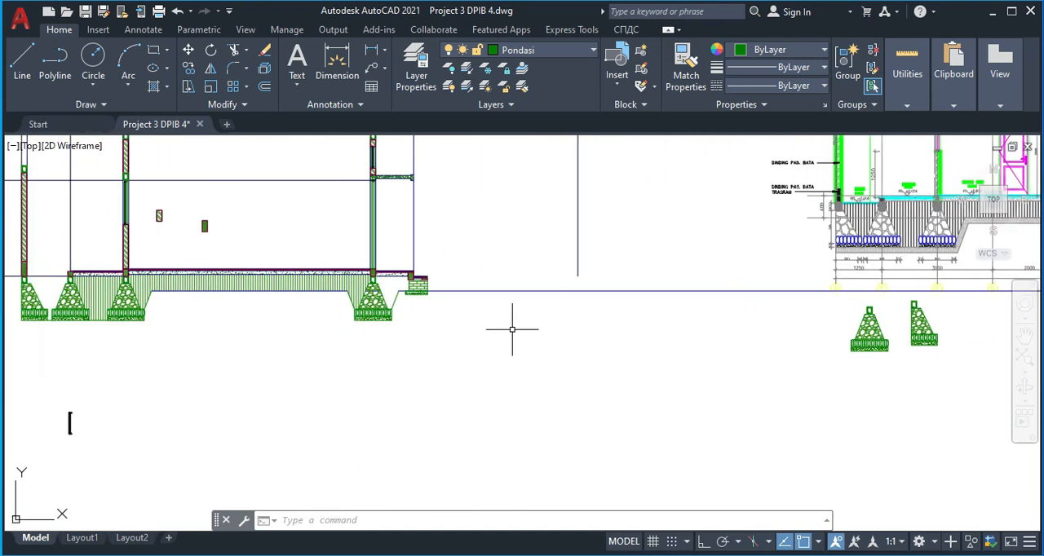
scroll(923, 201, "up", 5)
scroll(788, 235, "down", 5)
middle_click_drag(384, 330, 690, 308)
scroll(255, 297, "down", 4)
scroll(235, 269, "up", 4)
scroll(269, 310, "up", 5)
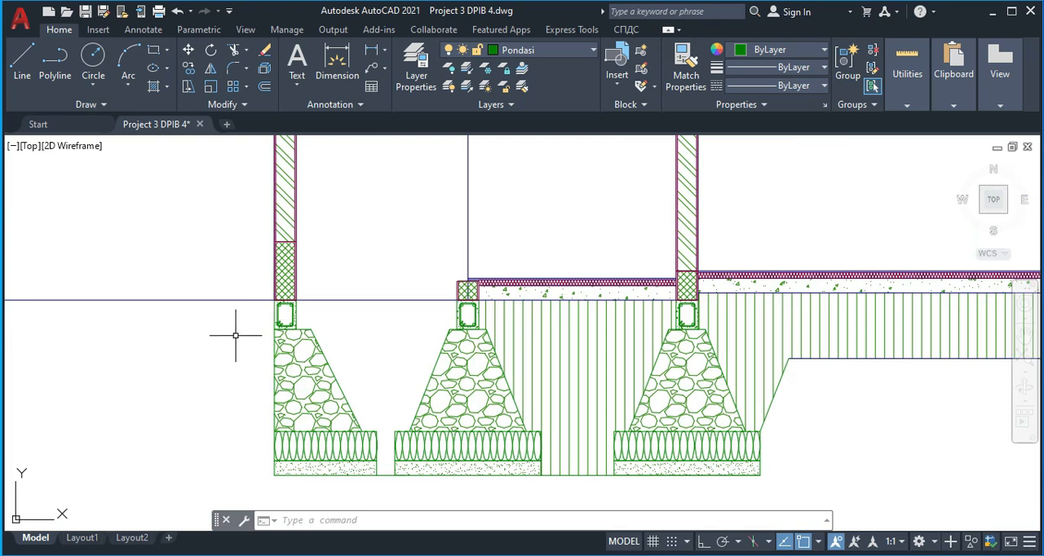
left_click(242, 328)
left_click(231, 284)
key("Escape")
Hatch the empty area between the two leftmost stone foundations below the ground line
scroll(384, 371, "down", 2)
middle_click_drag(384, 371, 348, 357)
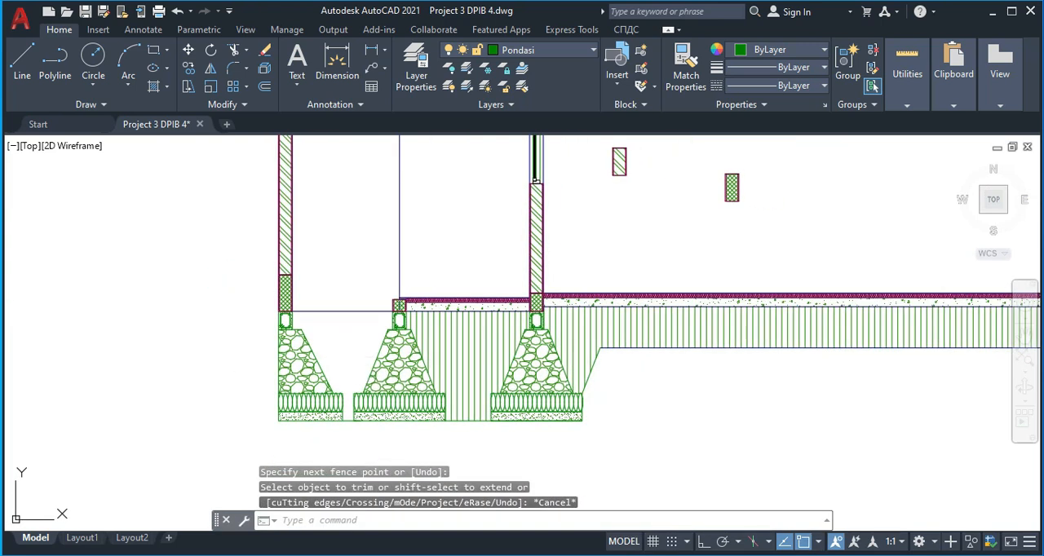
type("h")
key("Return")
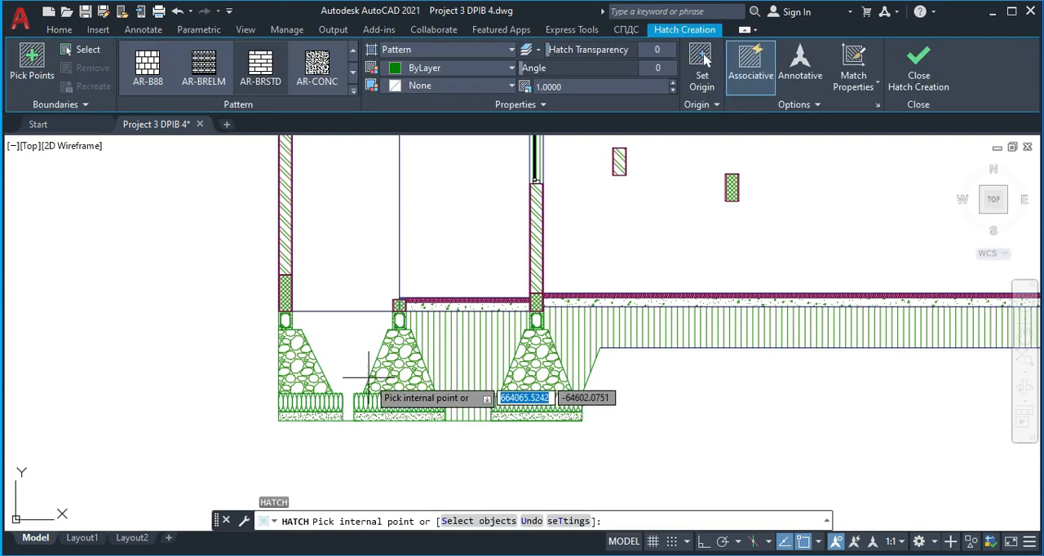
left_click(338, 338)
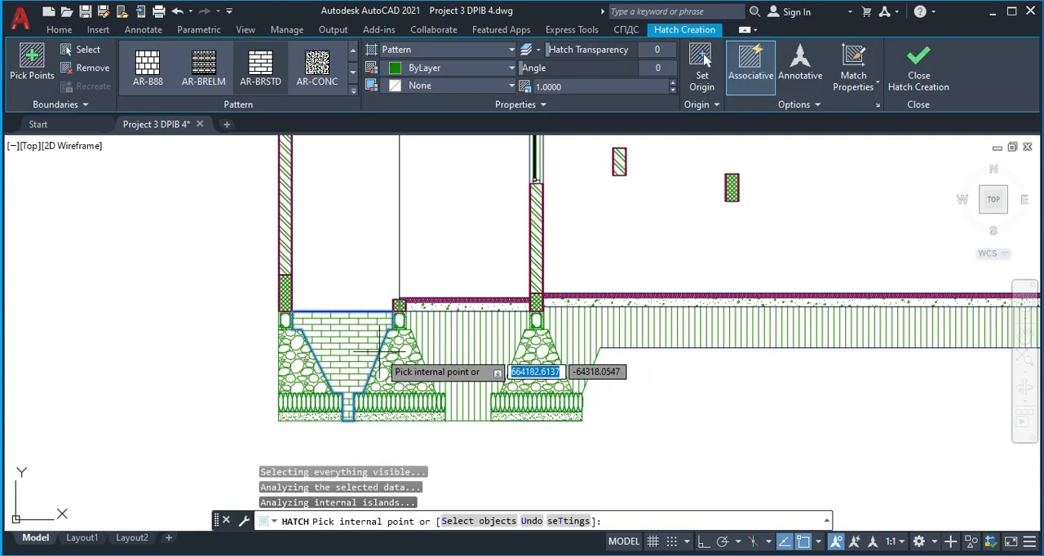
key("Escape")
Match the new hatch between the two leftmost foundations to the neighbouring vertical-line fill hatch
type("ma")
key("Return")
left_click(456, 340)
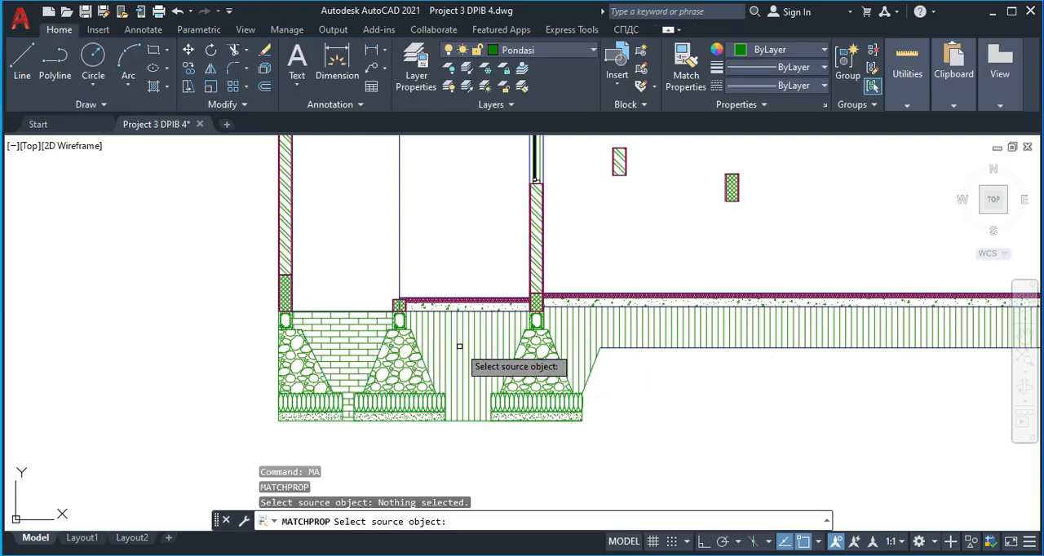
left_click(456, 340)
left_click(348, 338)
key("Escape")
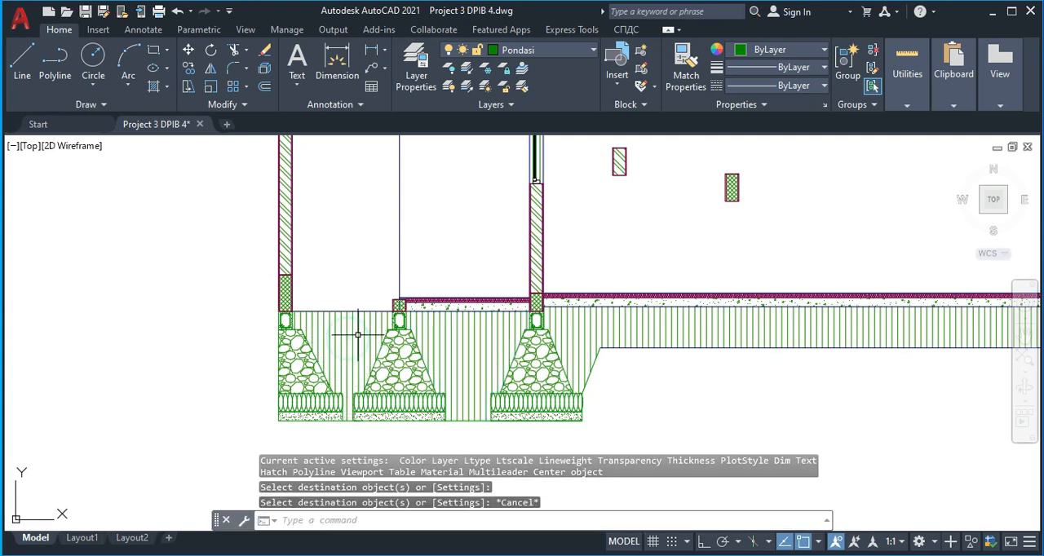
Move the long outer ground line straight down to the lower outer corner of the terrace step's footing base
scroll(356, 334, "down", 4)
middle_click_drag(452, 360, 379, 351)
scroll(626, 330, "up", 6)
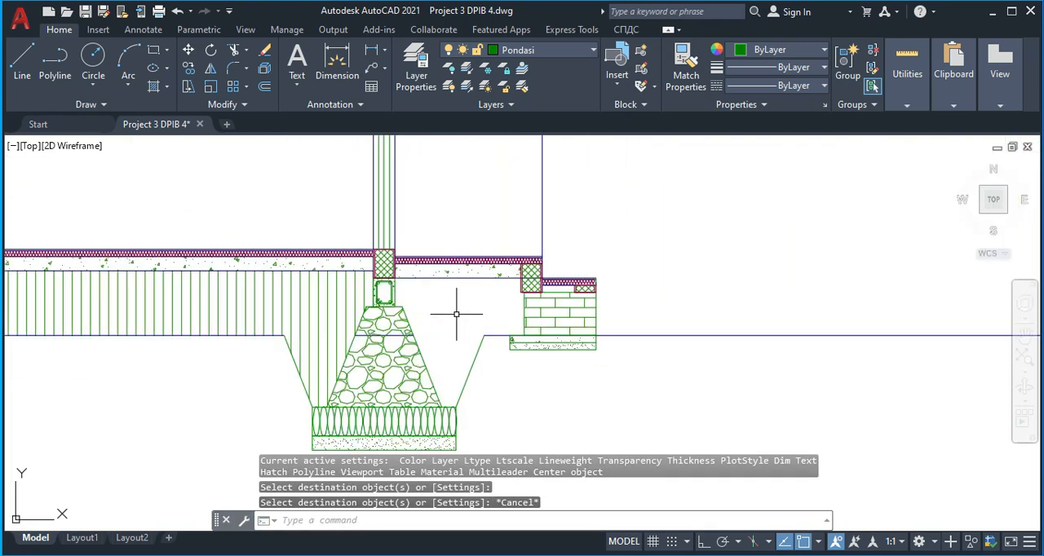
middle_click_drag(523, 346, 327, 343)
scroll(358, 353, "down", 5)
mouse_move(734, 288)
middle_mouse_down()
mouse_move(336, 271)
mouse_move(482, 234)
middle_mouse_up()
middle_click_drag(103, 314, 237, 280)
scroll(239, 280, "up", 2)
left_click(248, 256)
left_click(243, 233)
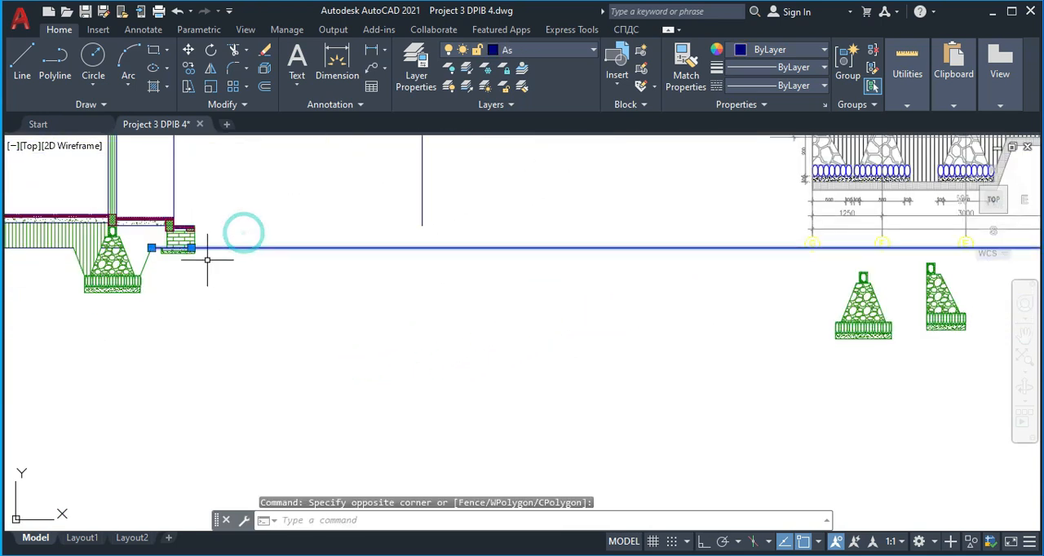
type("m")
key("Return")
scroll(156, 238, "up", 4)
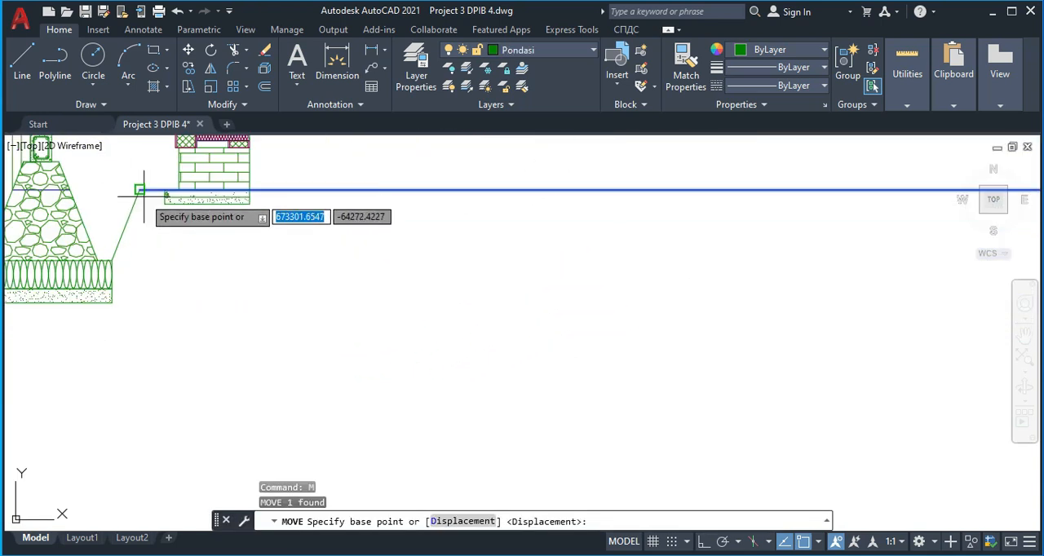
left_click(250, 189)
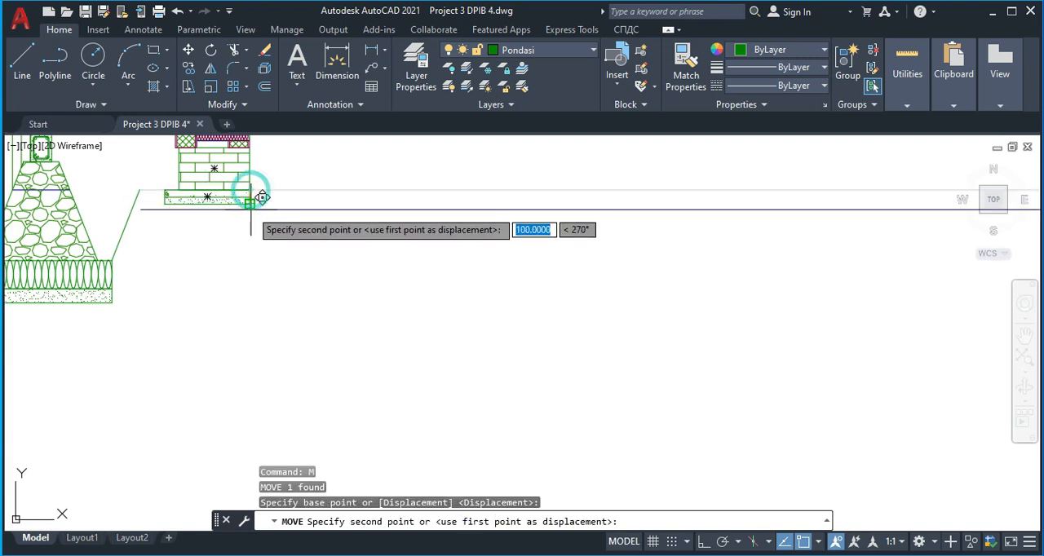
key("Escape")
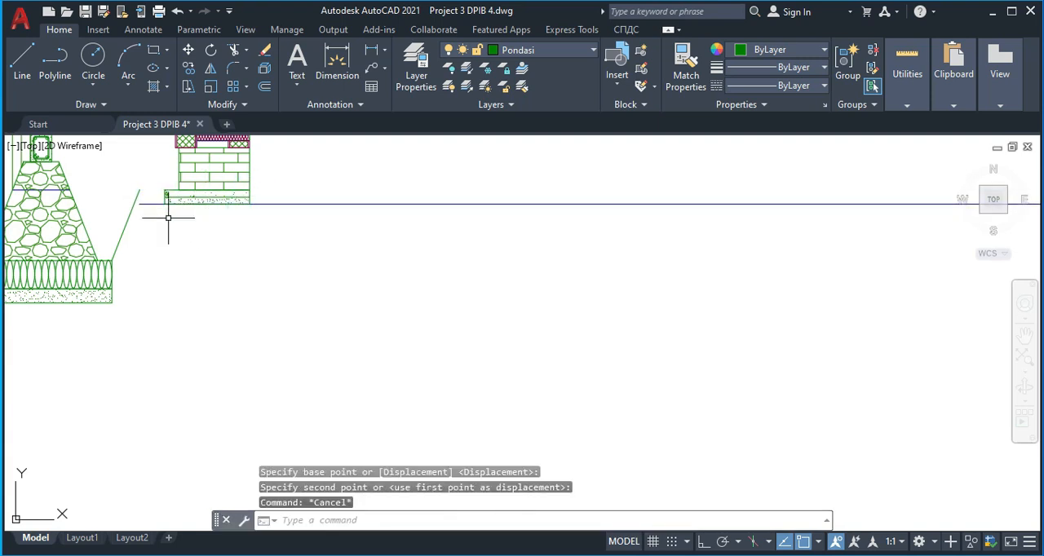
Extend the lowered ground line to the sloped excavation line and trim the part of the slope projecting above it
type("ex")
key("Return")
key("Escape")
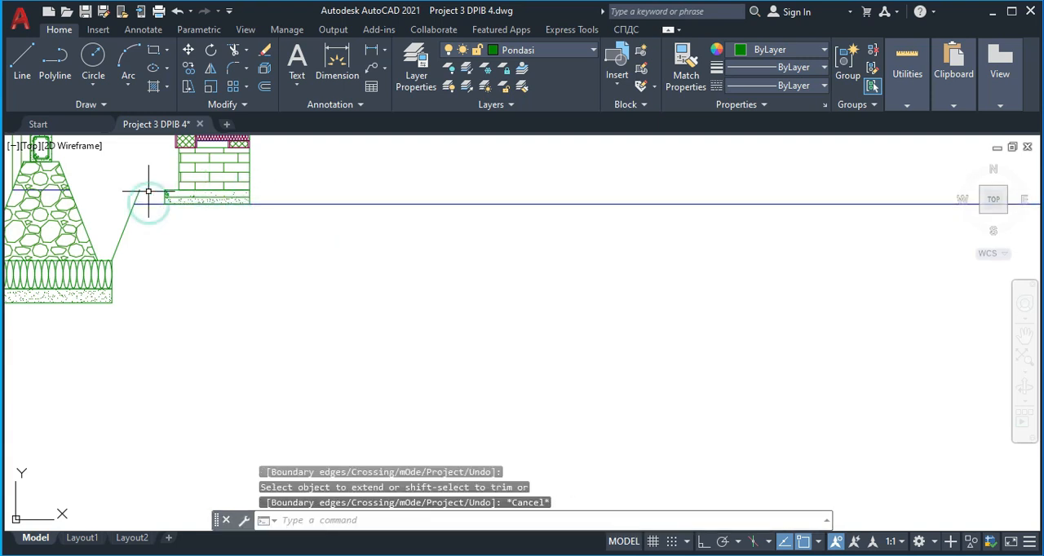
key("Return")
left_click(147, 197)
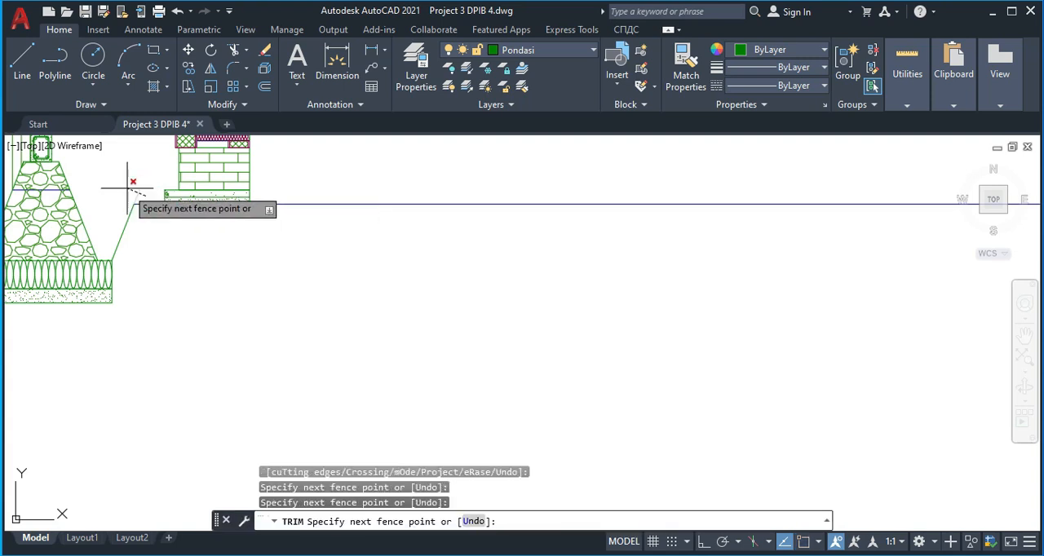
left_click(127, 190)
key("Escape")
Examine the reference section's sloped concrete paving, sand and fill layers beyond the terrace step
scroll(210, 216, "down", 2)
middle_click_drag(230, 221, 215, 263)
middle_click_drag(267, 225, 208, 250)
scroll(325, 252, "down", 4)
middle_click_drag(728, 210, 610, 246)
middle_click_drag(840, 220, 474, 215)
scroll(610, 227, "up", 7)
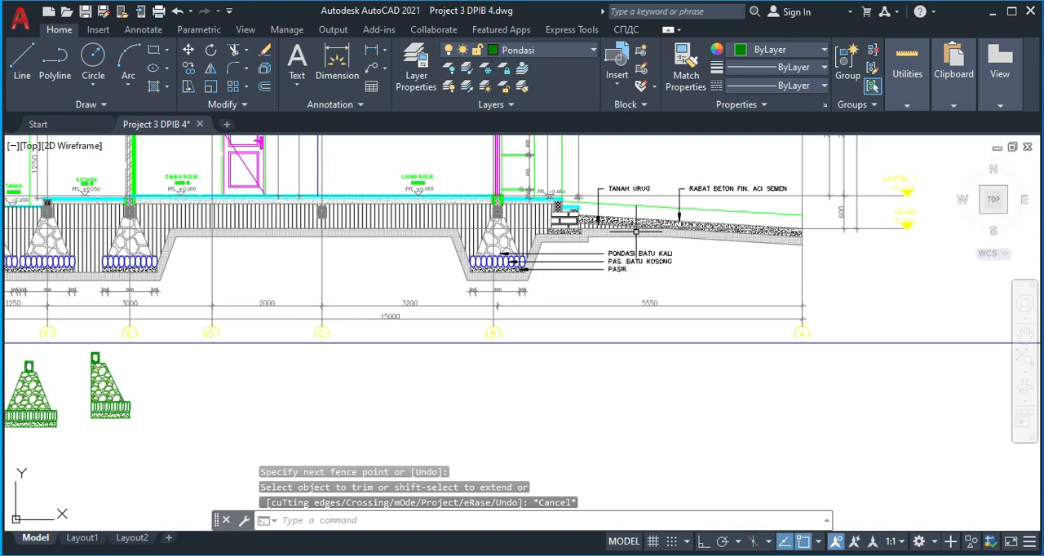
mouse_move(535, 208)
middle_mouse_down()
mouse_move(455, 237)
mouse_move(397, 242)
middle_mouse_up()
scroll(359, 243, "up", 2)
scroll(371, 259, "down", 1)
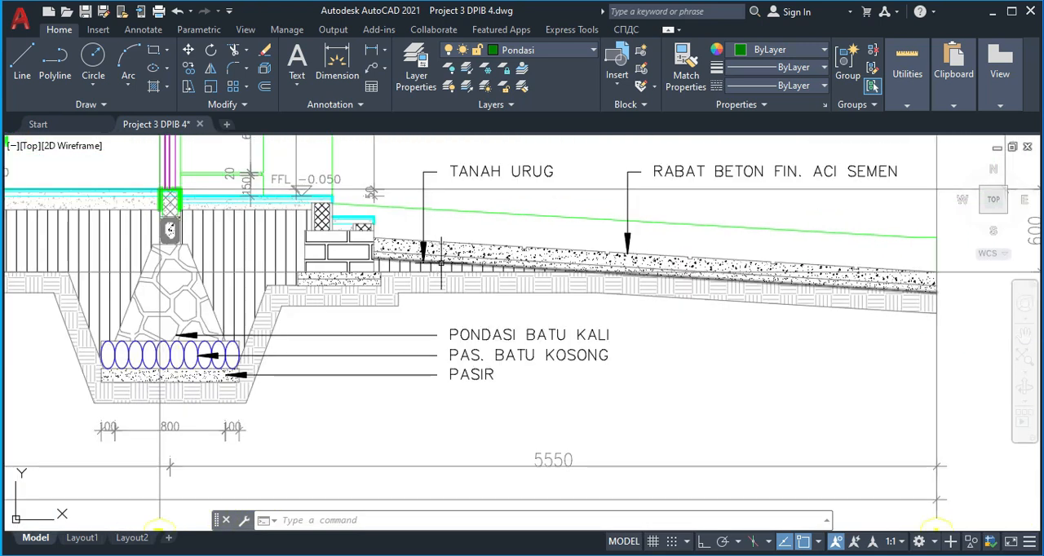
scroll(378, 269, "down", 1)
scroll(325, 245, "up", 4)
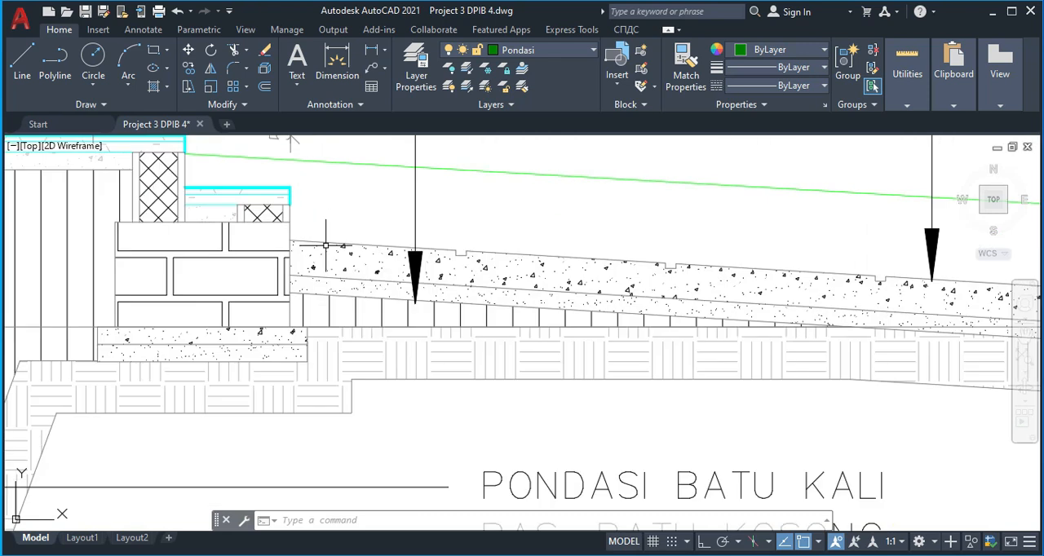
scroll(269, 237, "down", 4)
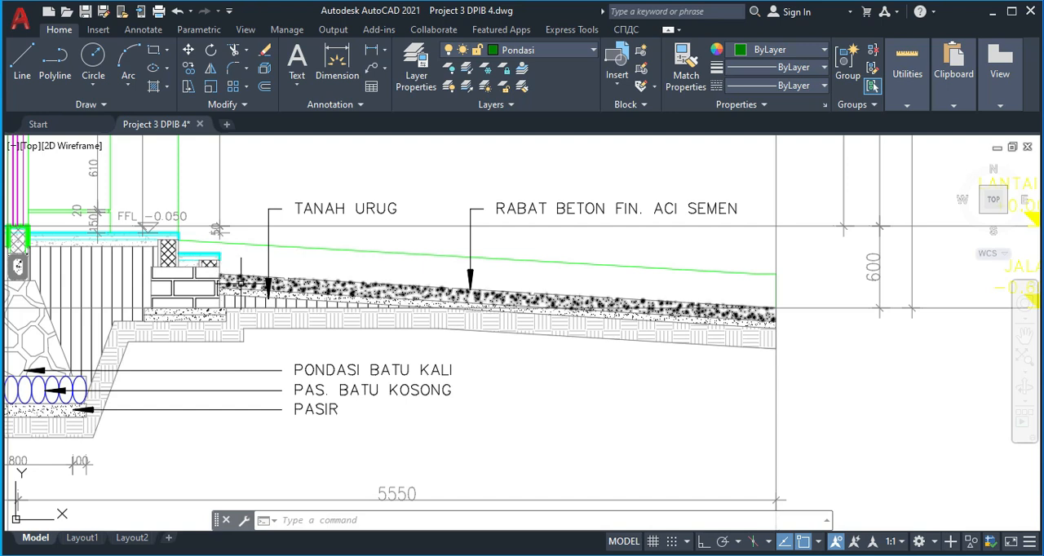
Measure the vertical distances at the paving's start beside the reference step's brick footing with a linear dimension
scroll(247, 291, "up", 2)
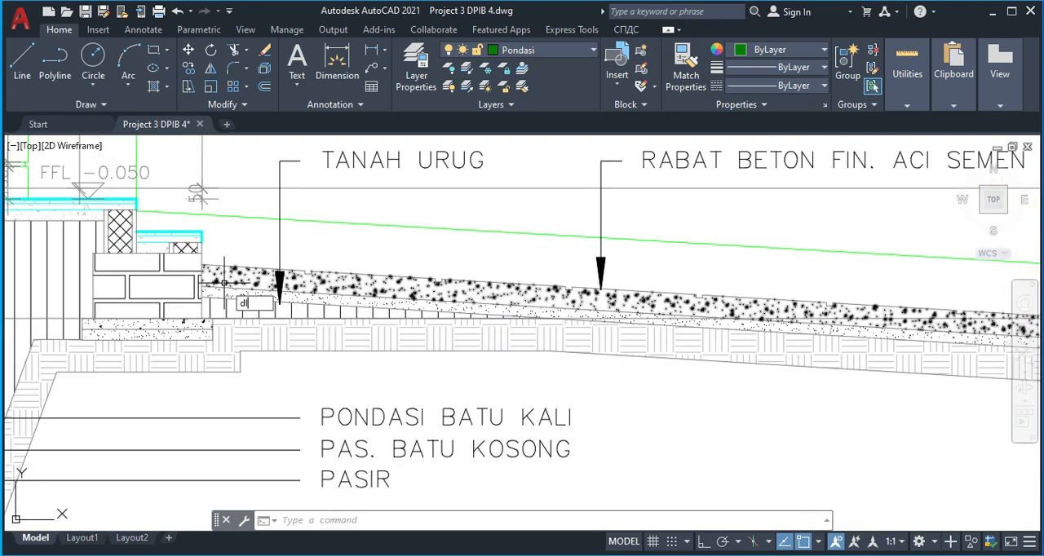
key("Return")
left_click(202, 274)
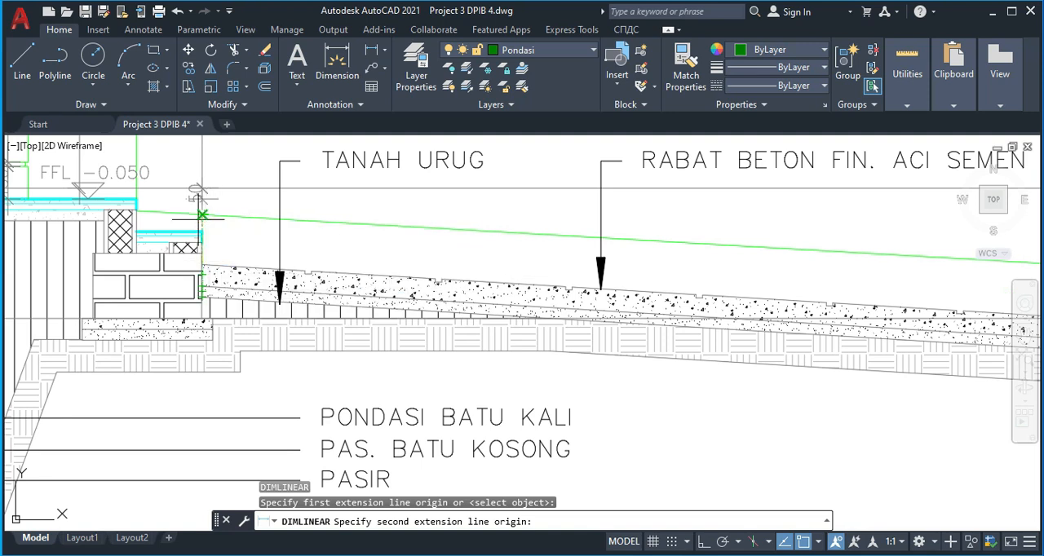
key("Escape")
Draw a horizontal line about 5475 long from the upper corner of the hatched block under the terrace-side wall to the outermost vertical axis line
scroll(232, 336, "down", 4)
middle_click_drag(251, 336, 412, 303)
scroll(282, 326, "down", 4)
middle_click_drag(149, 357, 623, 333)
scroll(623, 333, "down", 2)
scroll(358, 343, "down", 2)
scroll(329, 321, "up", 6)
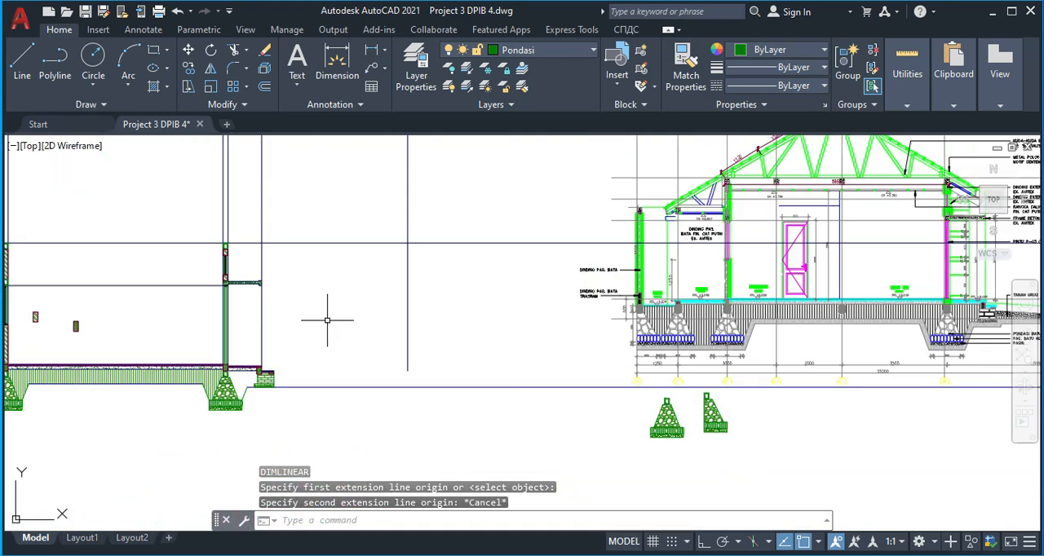
middle_click_drag(175, 376, 190, 341)
scroll(251, 331, "up", 1)
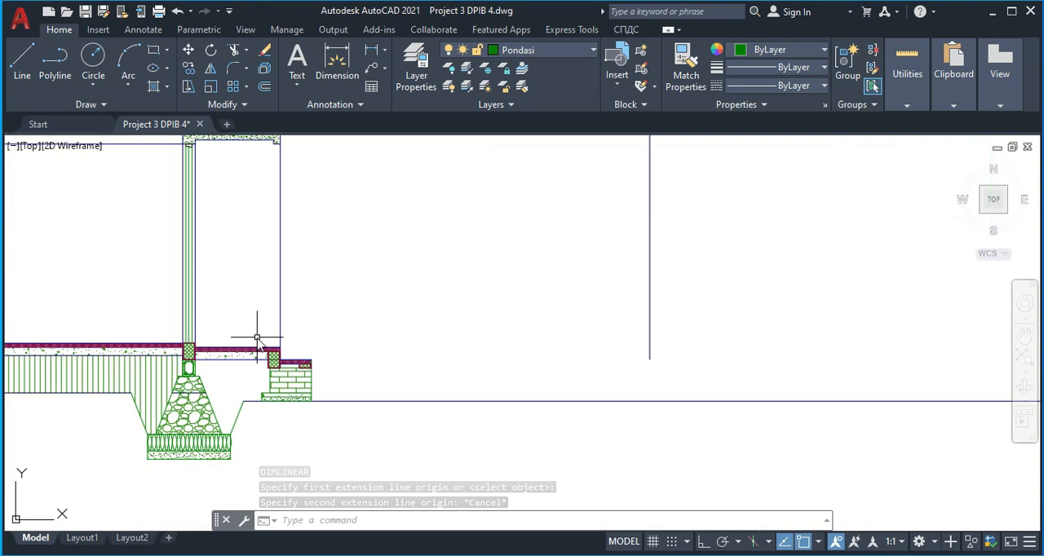
type("l")
key("Return")
scroll(240, 332, "up", 3)
scroll(198, 343, "up", 2)
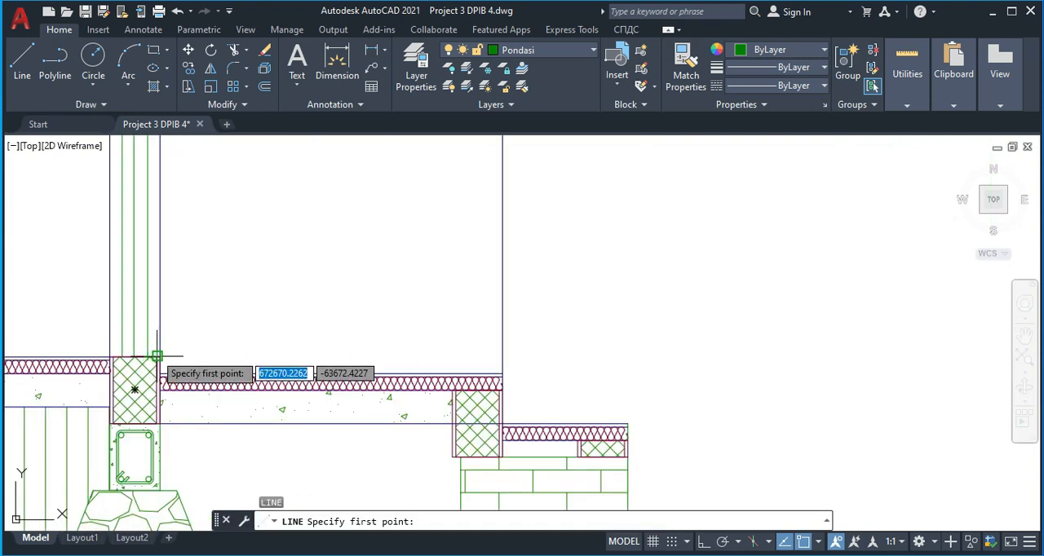
left_click(158, 357)
scroll(633, 343, "down", 3)
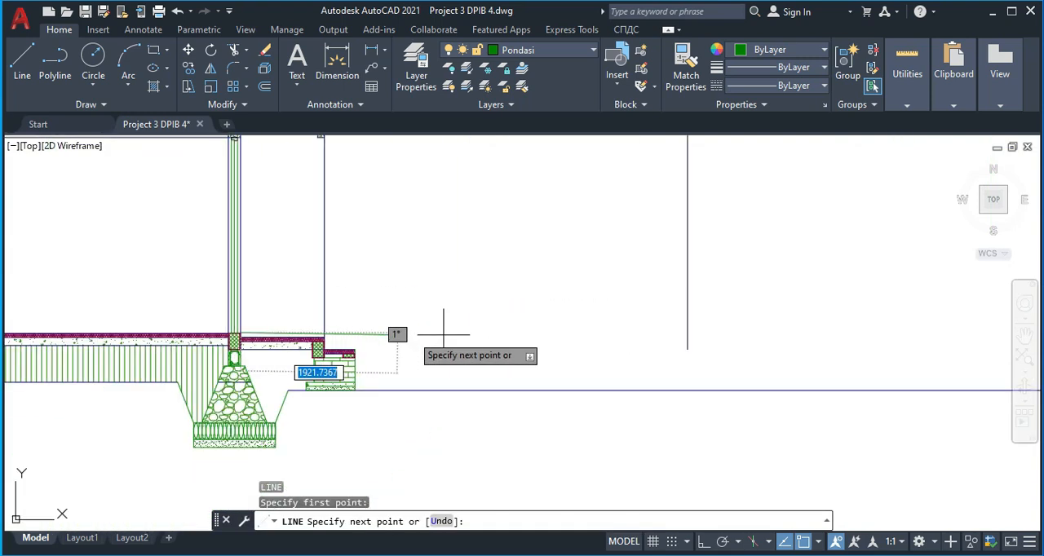
left_click(686, 332)
key("Escape")
Offset the new horizontal floor-level line downward by 600
type("o")
key("Return")
type("6")
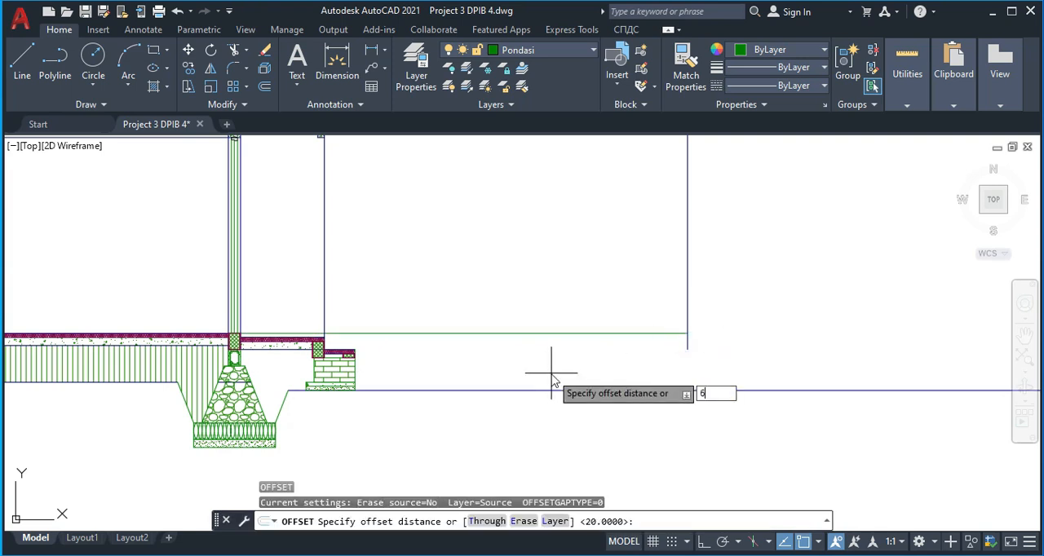
type("00")
key("Return")
left_click(555, 333)
left_click(559, 424)
key("Escape")
Offset the lower horizontal level line upward by 150
scroll(485, 380, "up", 2)
middle_click_drag(485, 380, 414, 384)
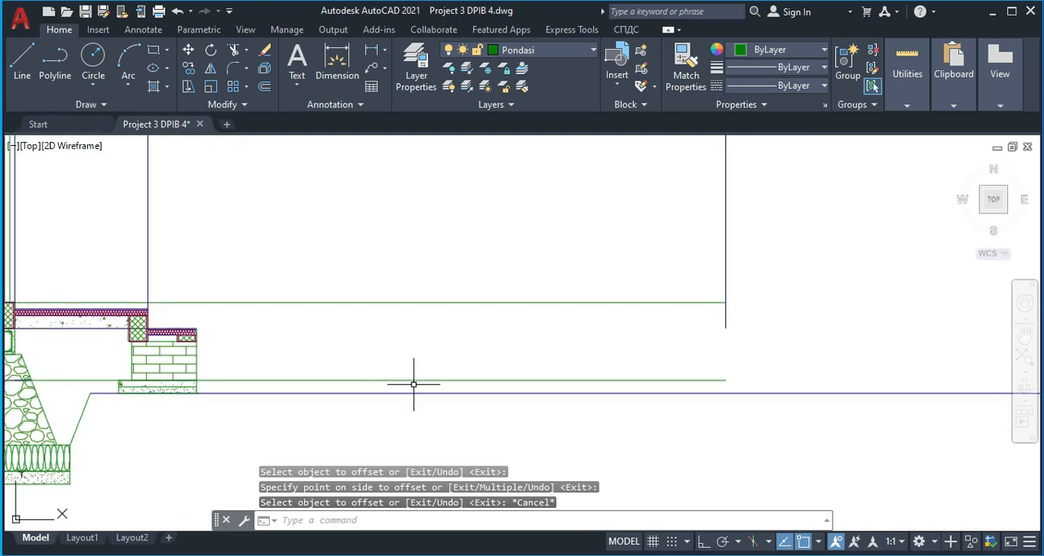
key("Return")
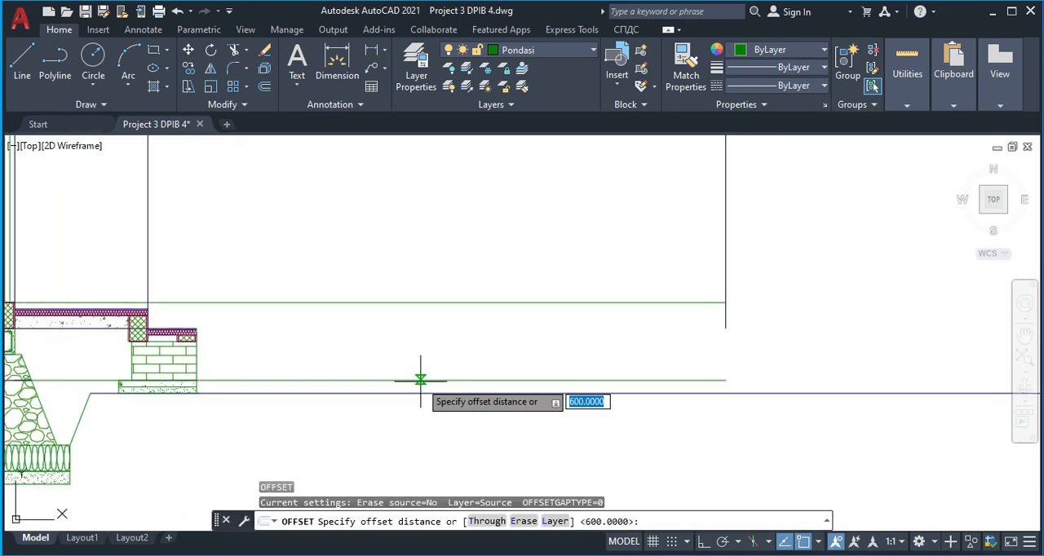
key("Return")
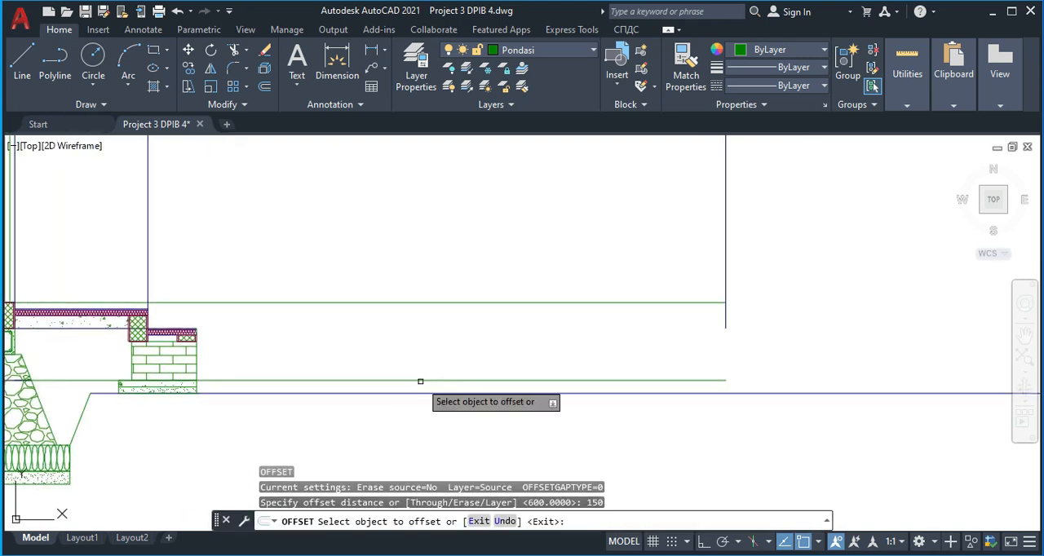
left_click(421, 379)
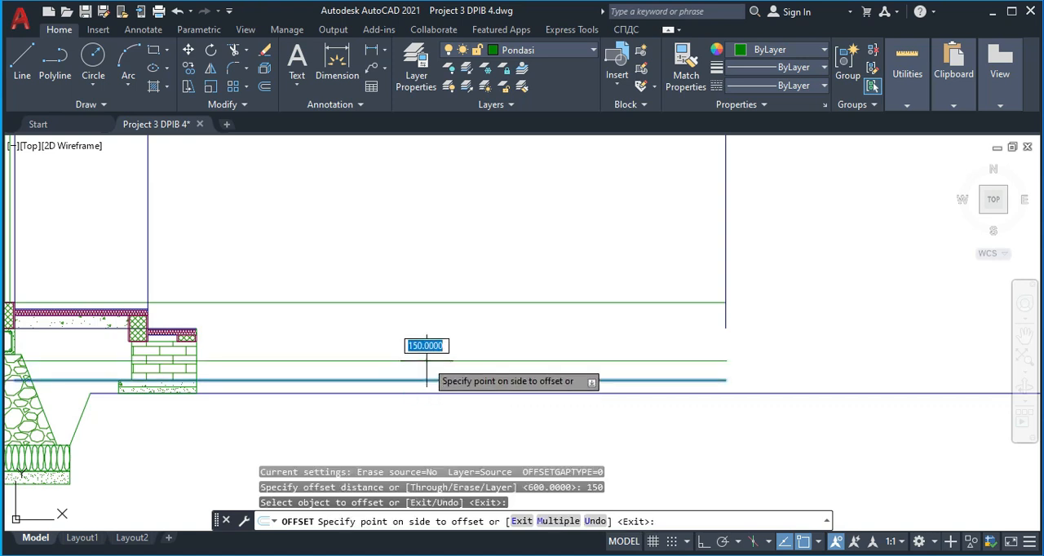
left_click(426, 360)
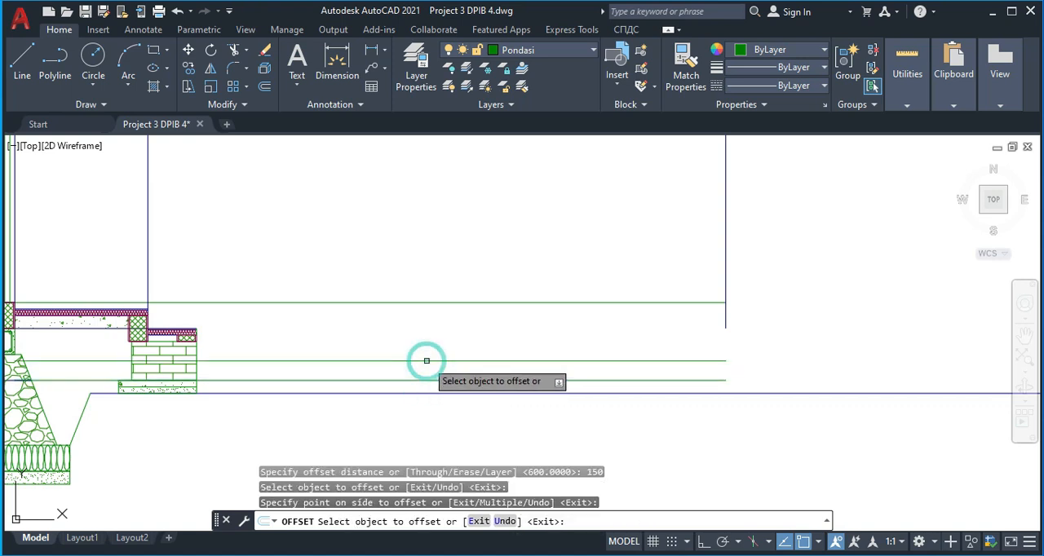
key("Return")
key("Return")
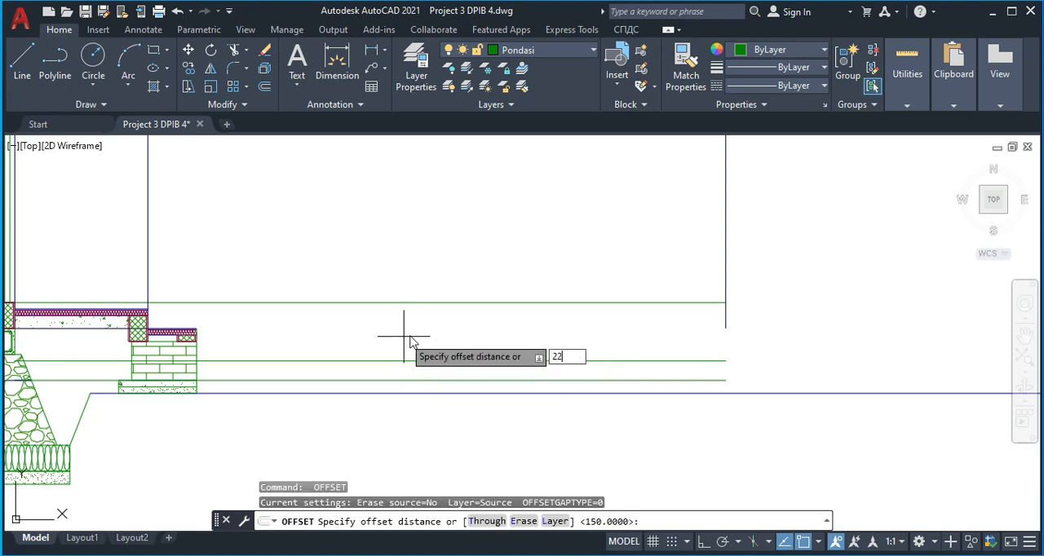
Try offsetting the upper horizontal floor-level line downward by 225
key("Return")
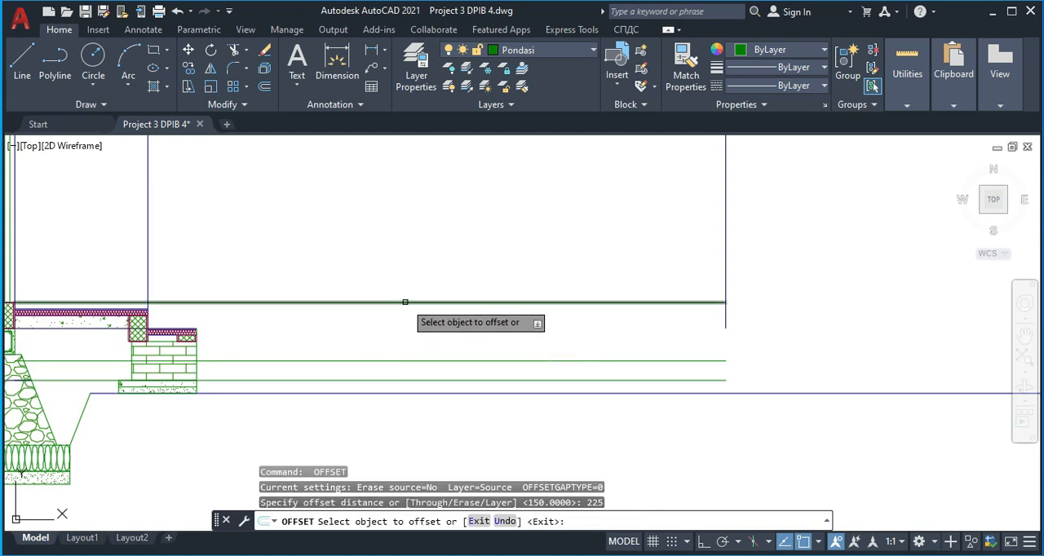
left_click(417, 303)
left_click(422, 349)
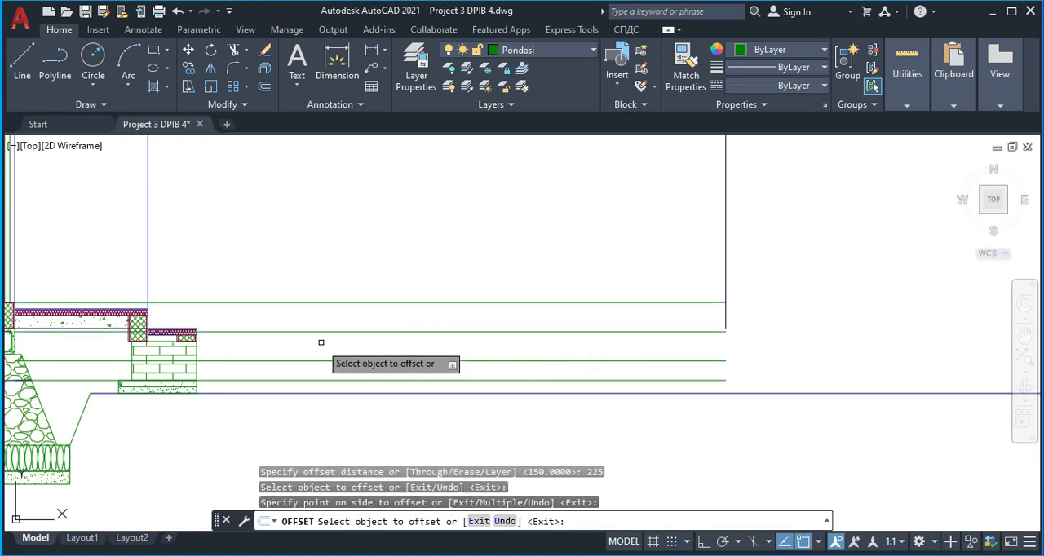
type("u")
key("Return")
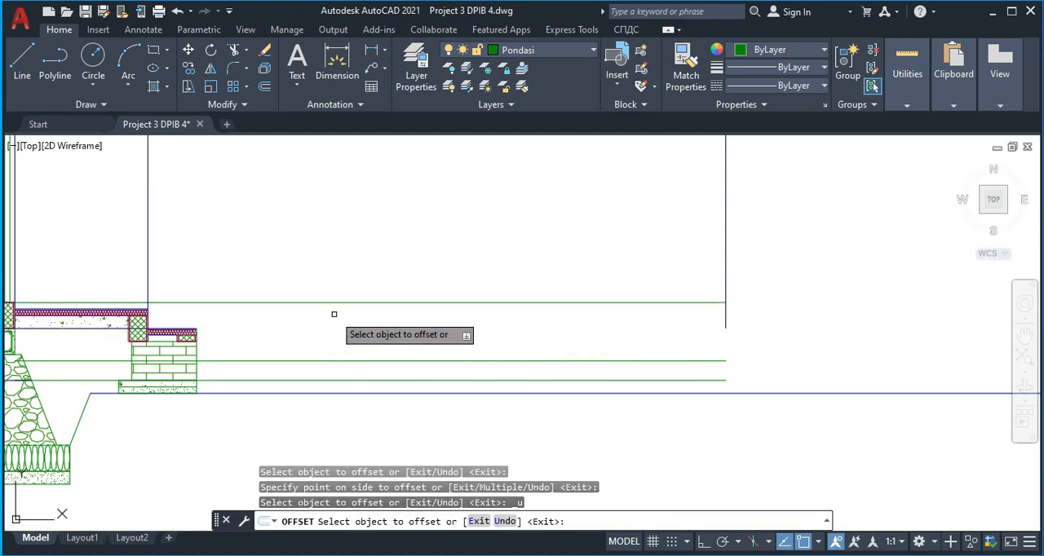
Offset the upper floor-level line downward again and erase the resulting line beside the step's surface
key("Return")
left_click(344, 303)
left_click(361, 385)
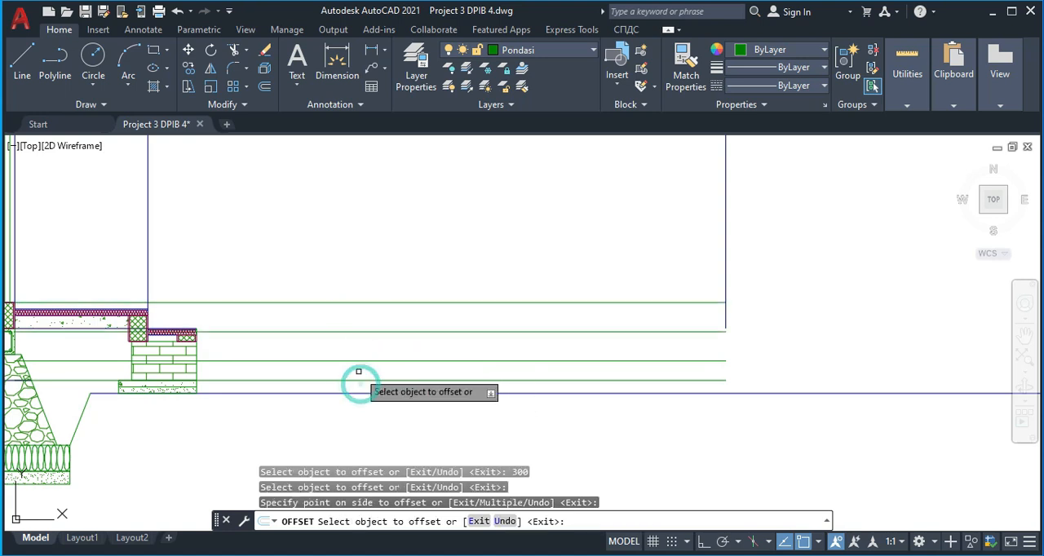
key("Escape")
scroll(324, 350, "up", 2)
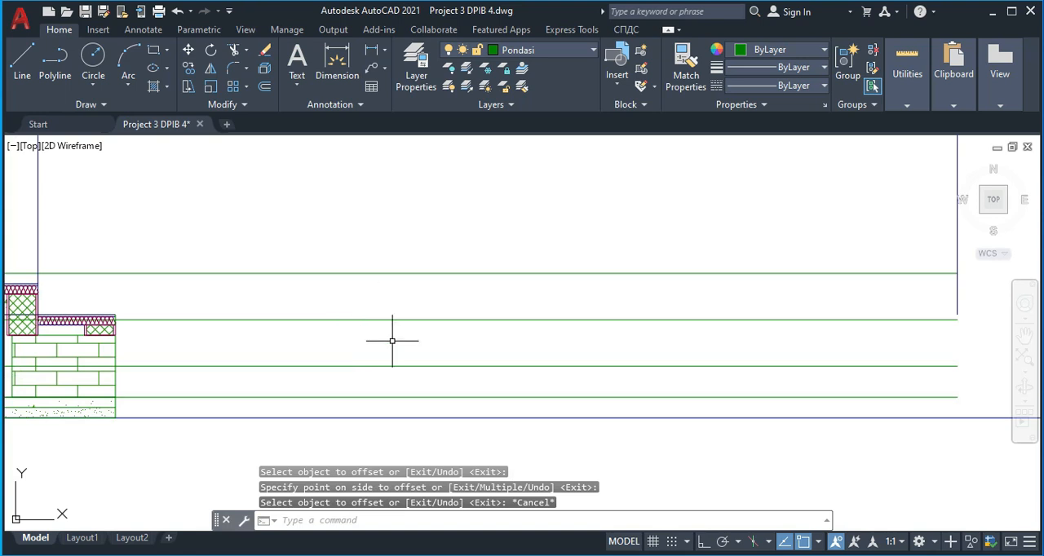
left_click(162, 327)
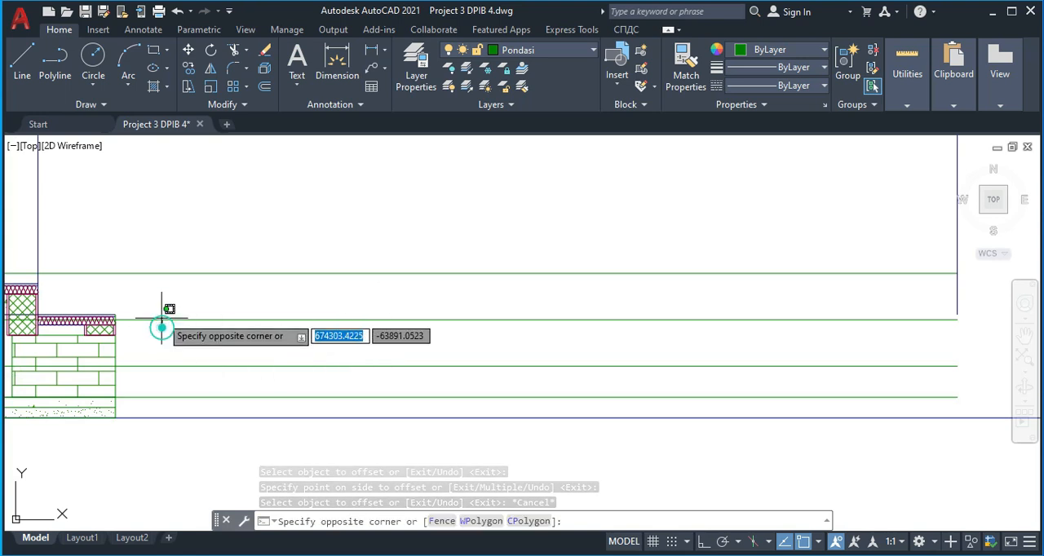
left_click(160, 308)
key("Delete")
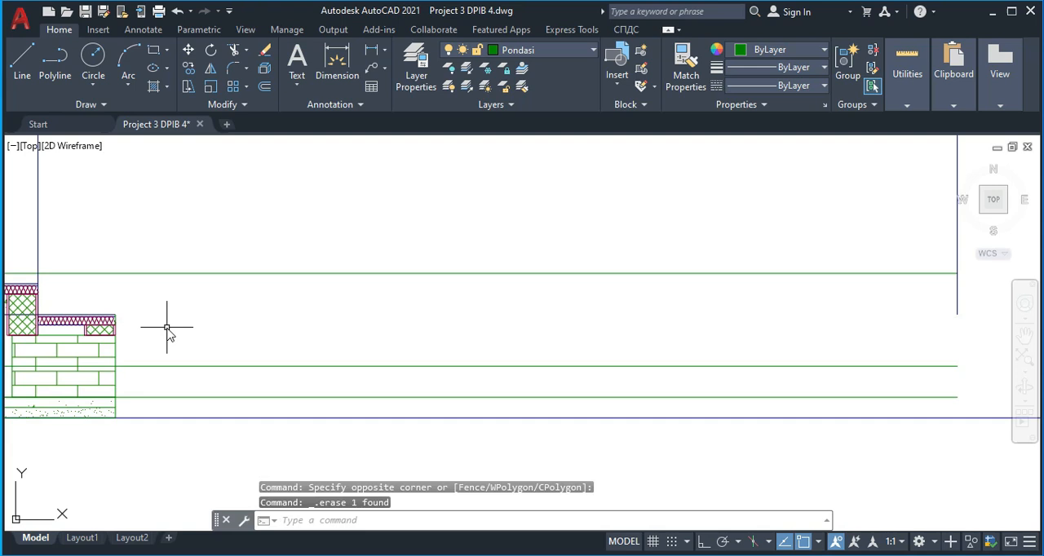
type("o")
key("Return")
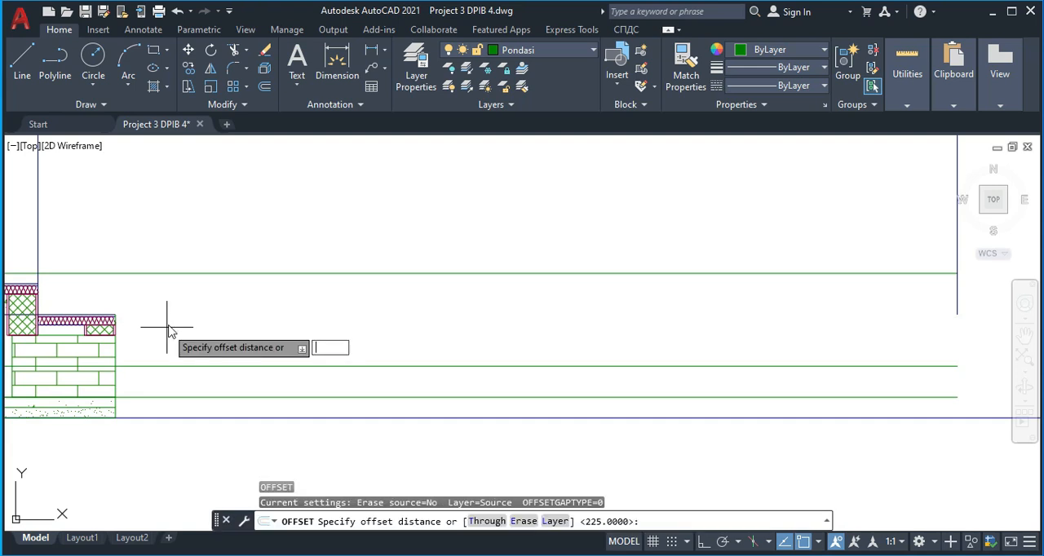
key("Return")
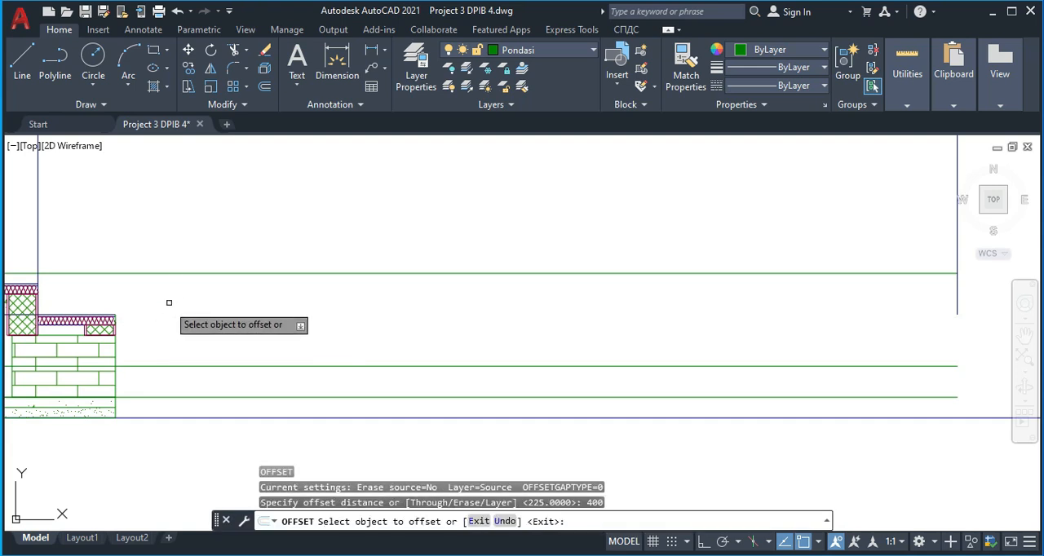
left_click(175, 273)
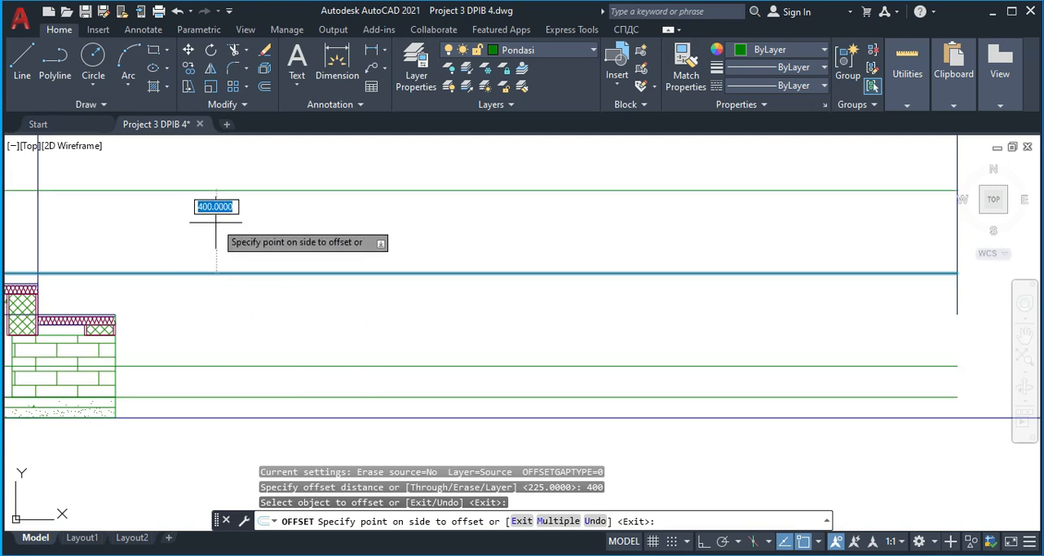
key("Escape")
Compare the terrace step's floor-level label on the floor plan with the step drawn in the section
scroll(226, 332, "down", 2)
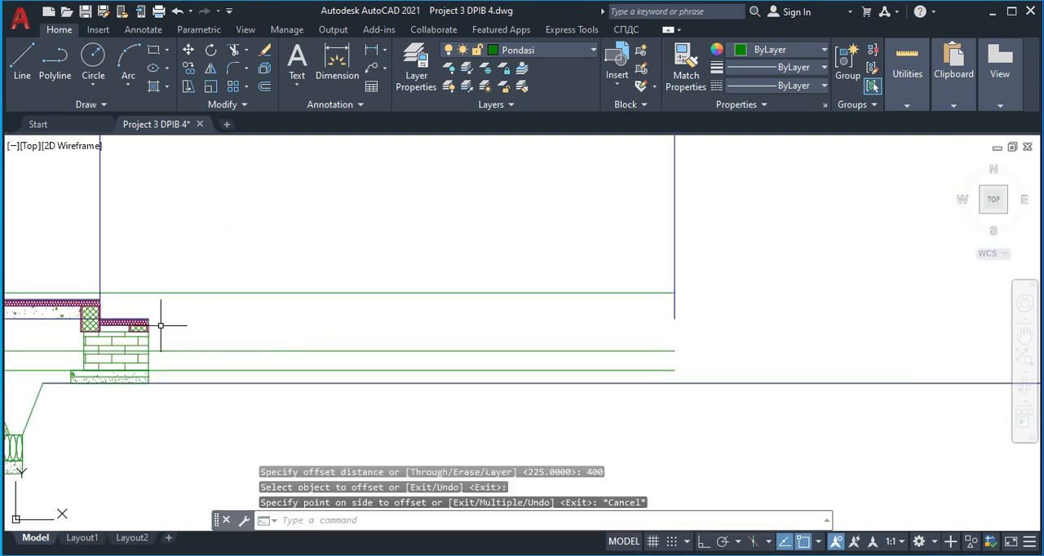
scroll(203, 337, "down", 5)
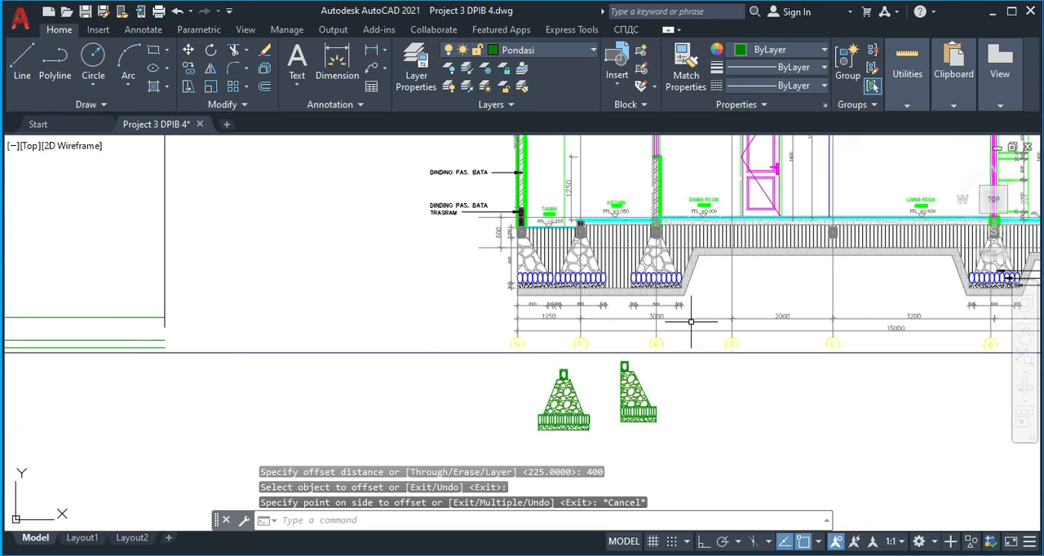
middle_click_drag(692, 322, 302, 288)
scroll(258, 310, "down", 4)
mouse_move(304, 351)
middle_mouse_down()
mouse_move(397, 228)
mouse_move(490, 169)
middle_mouse_up()
scroll(400, 247, "down", 2)
scroll(305, 315, "up", 4)
scroll(269, 287, "up", 6)
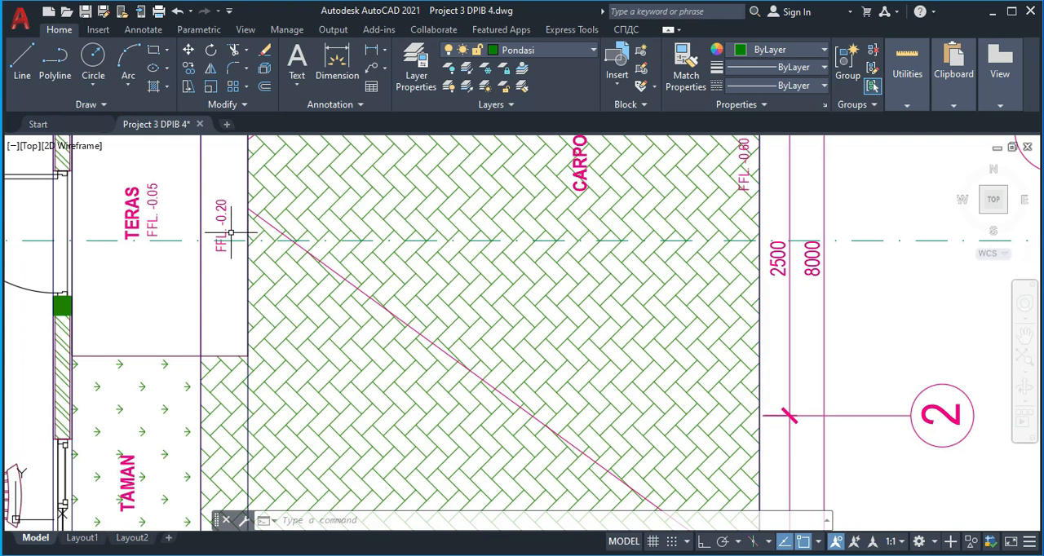
scroll(237, 245, "down", 10)
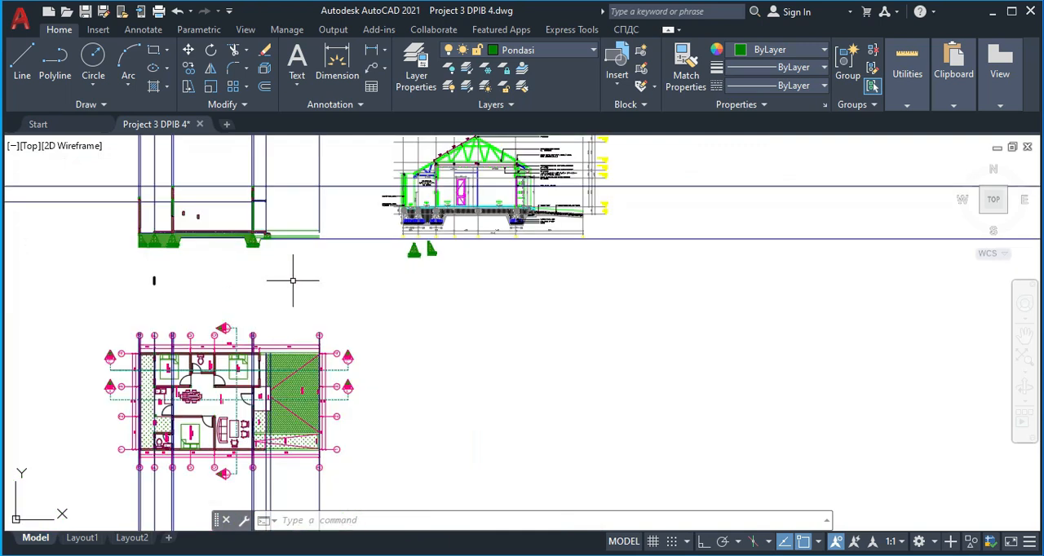
scroll(275, 276, "up", 15)
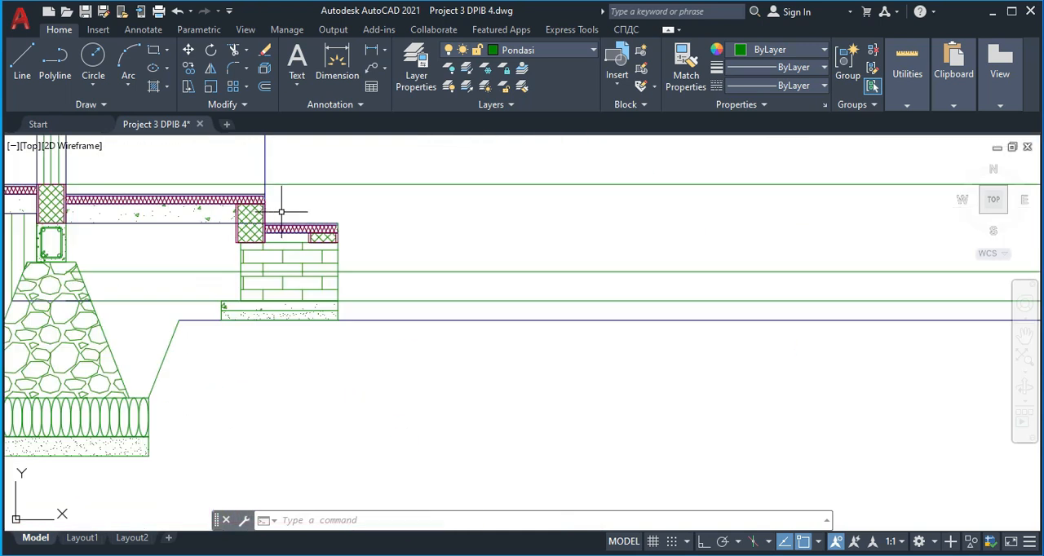
scroll(298, 235, "up", 3)
middle_click_drag(311, 256, 278, 266)
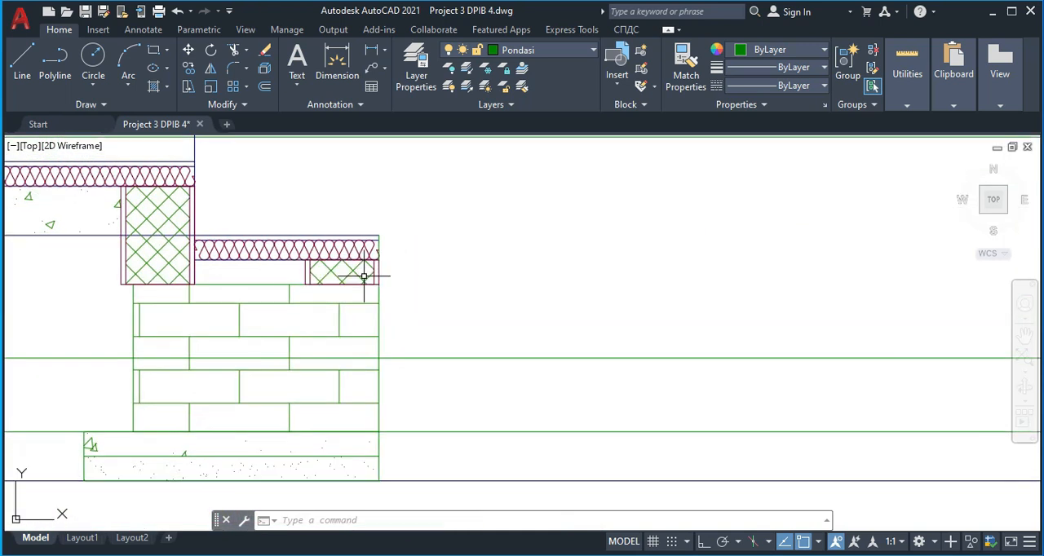
scroll(364, 277, "down", 12)
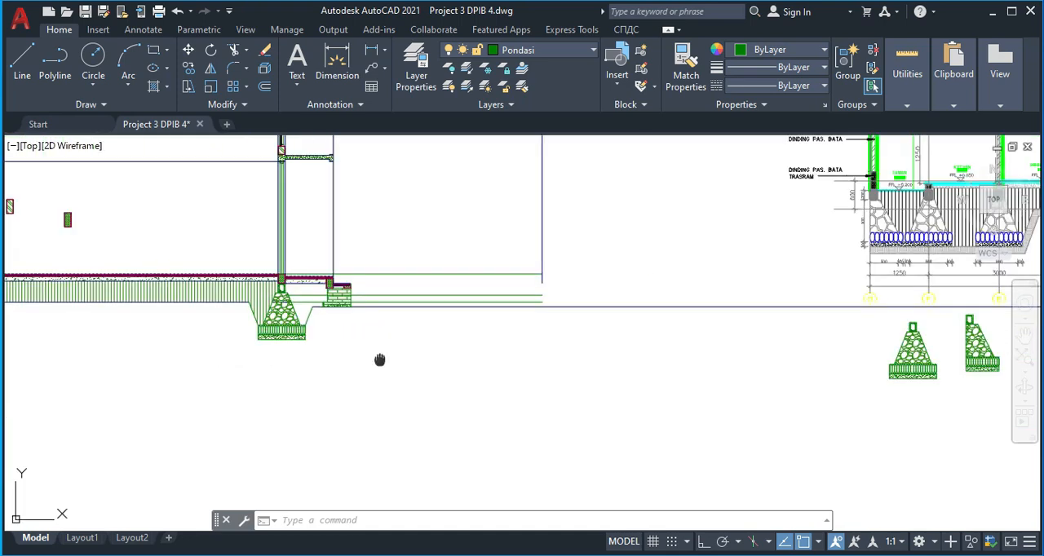
Examine the floor-level labels at the carport's outer edge and at the terrace step on the floor plan
middle_click_drag(373, 379, 335, 255)
scroll(303, 416, "up", 8)
scroll(441, 307, "down", 2)
middle_click_drag(465, 300, 444, 311)
scroll(675, 245, "up", 4)
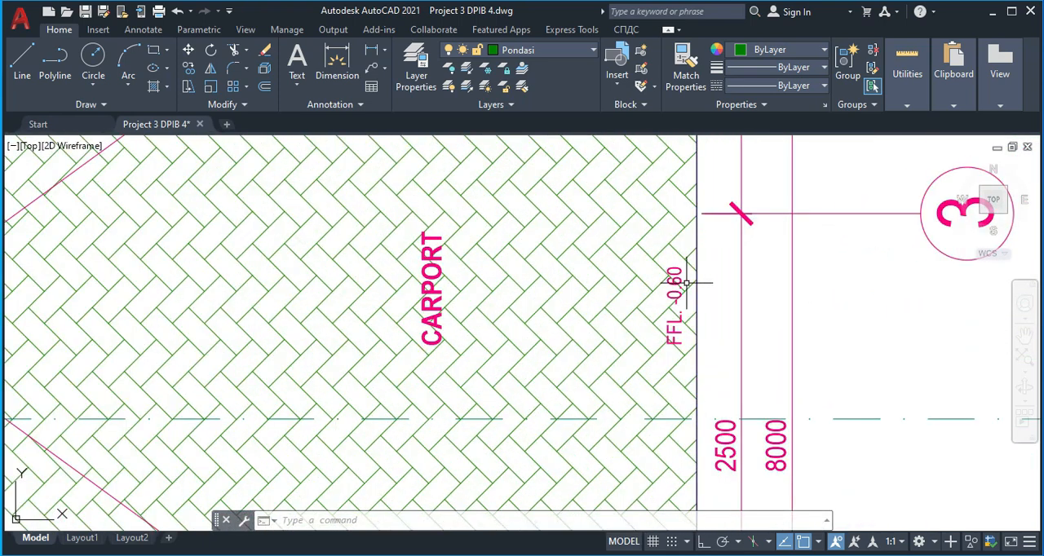
scroll(675, 282, "down", 6)
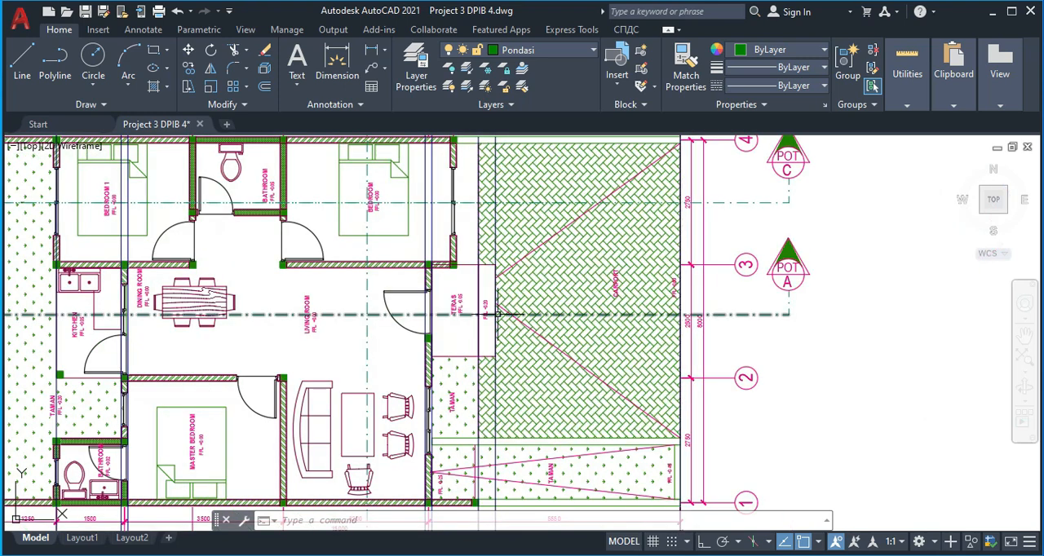
scroll(499, 305, "down", 4)
scroll(499, 305, "up", 2)
scroll(499, 305, "up", 4)
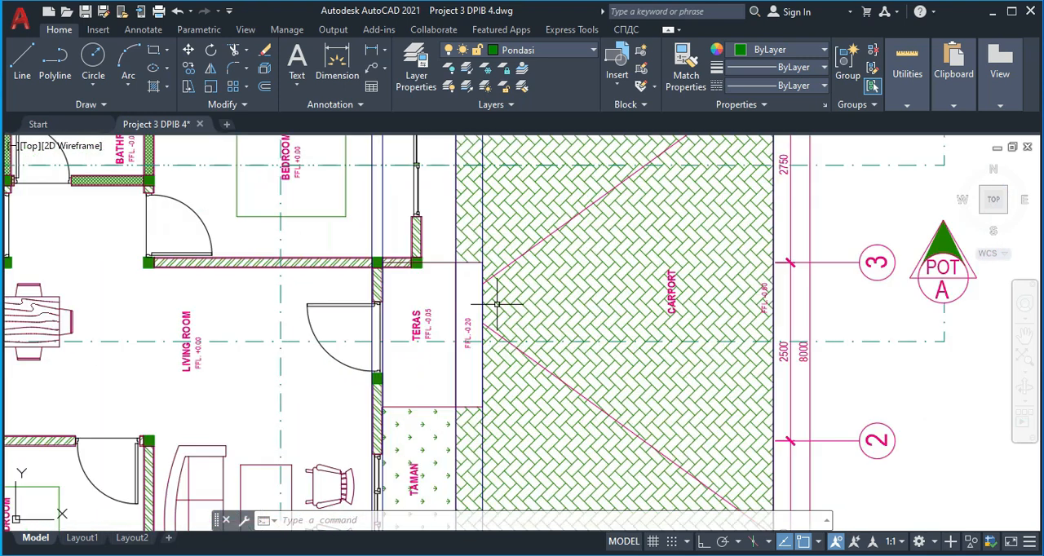
scroll(437, 383, "down", 8)
middle_click_drag(438, 383, 413, 412)
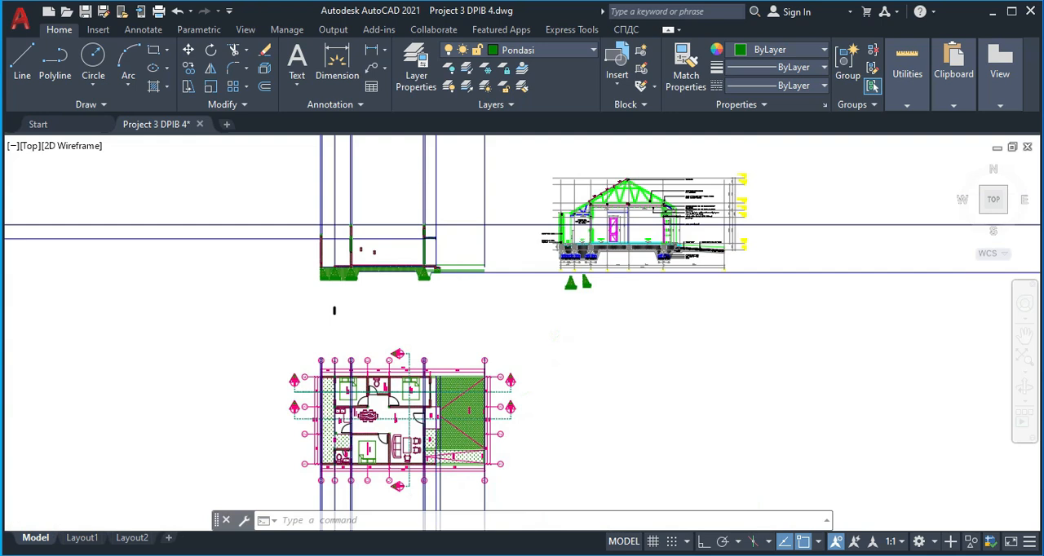
Offset the top surface line of the lower terrace step downward by 50
scroll(455, 265, "up", 8)
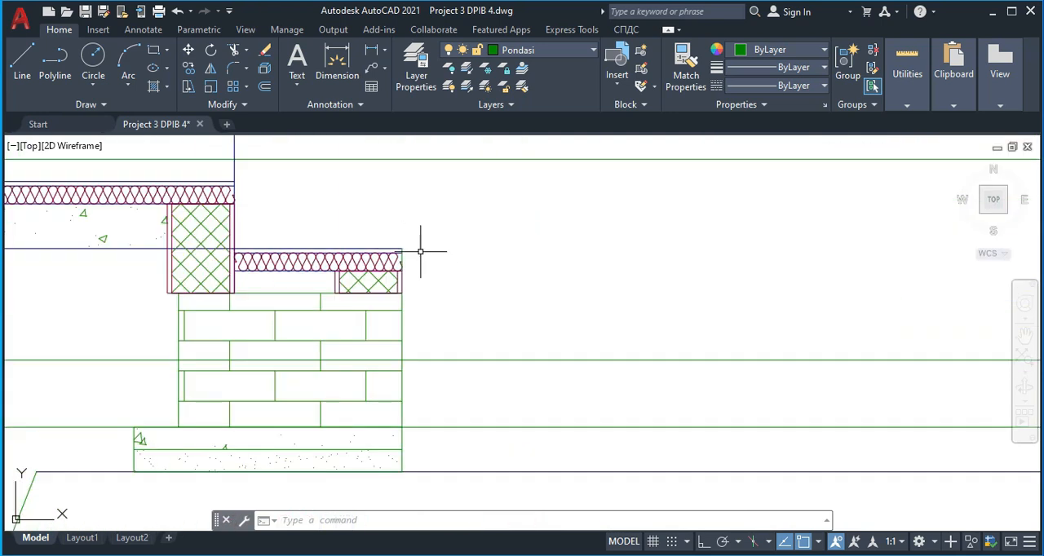
key("Return")
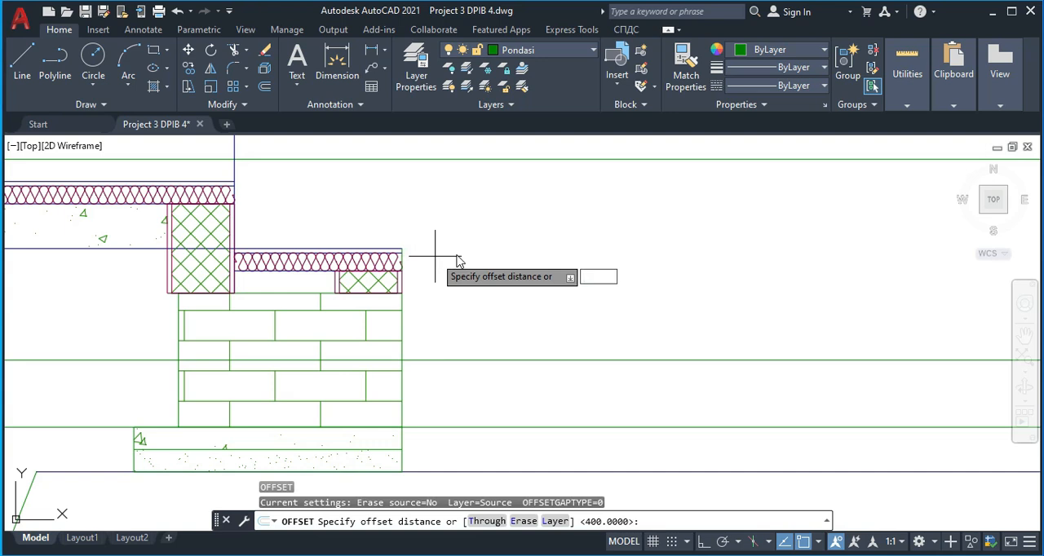
key("Return")
left_click(386, 246)
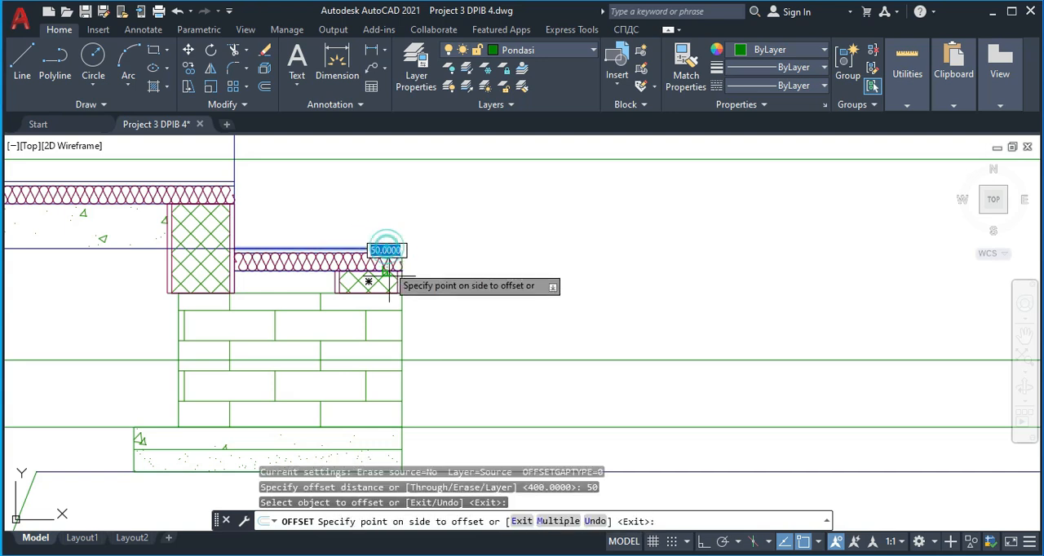
left_click(379, 287)
key("Escape")
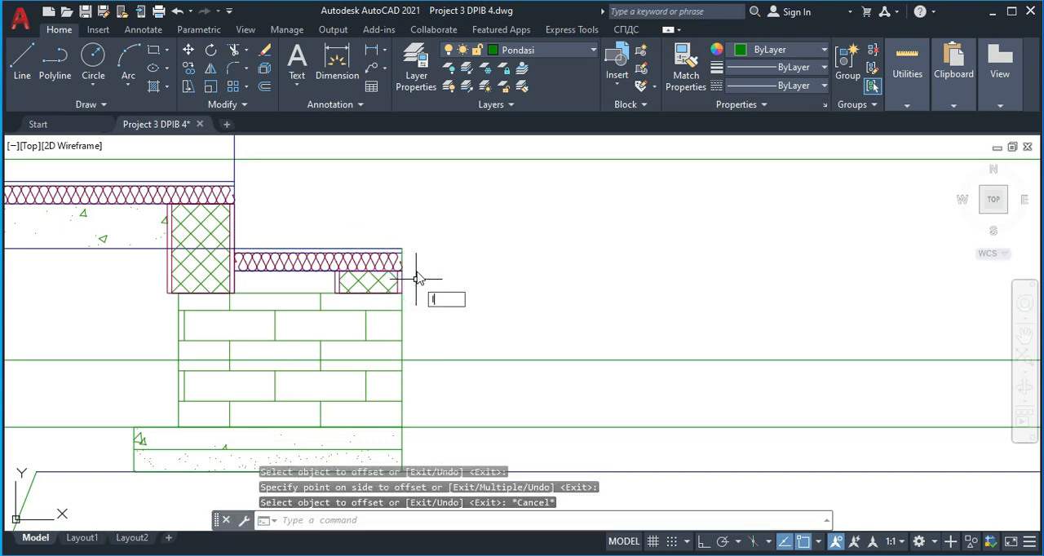
Draw a sloped line about 4090 long from the outer edge under the step's floor finish to the outer end of the lowest green level line
type("l")
key("Return")
left_click(400, 272)
scroll(525, 294, "down", 4)
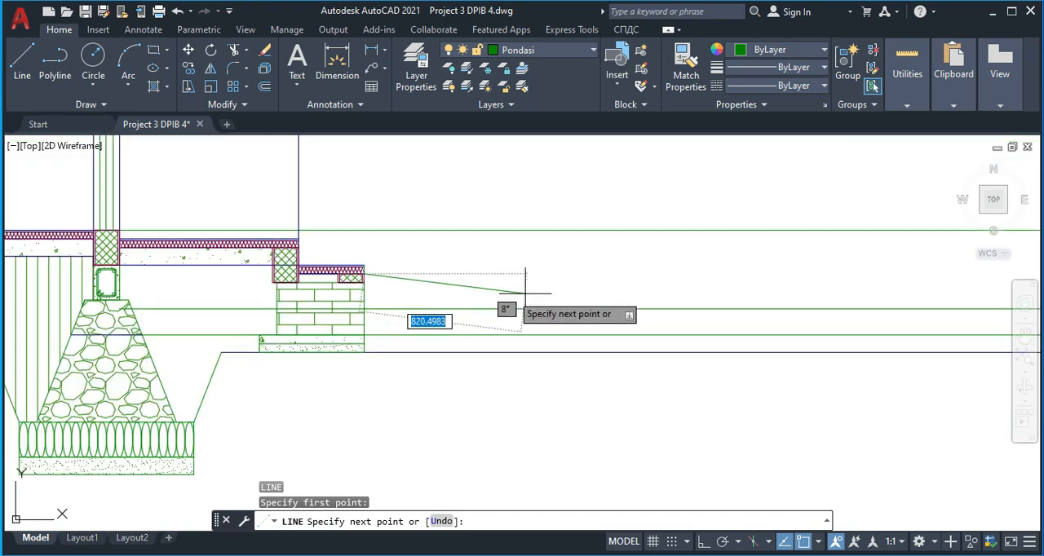
middle_click_drag(526, 294, 313, 268)
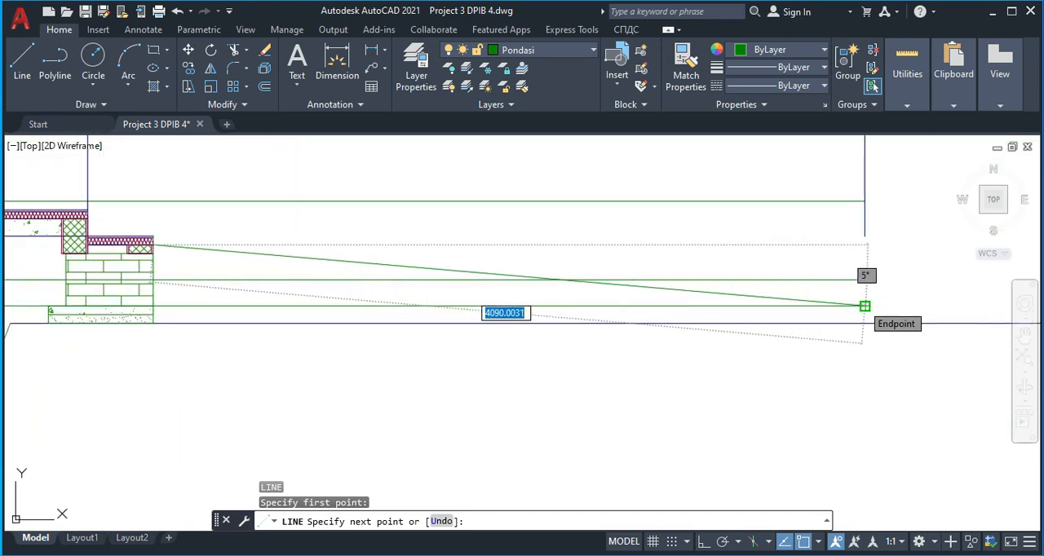
left_click(864, 306)
key("Escape")
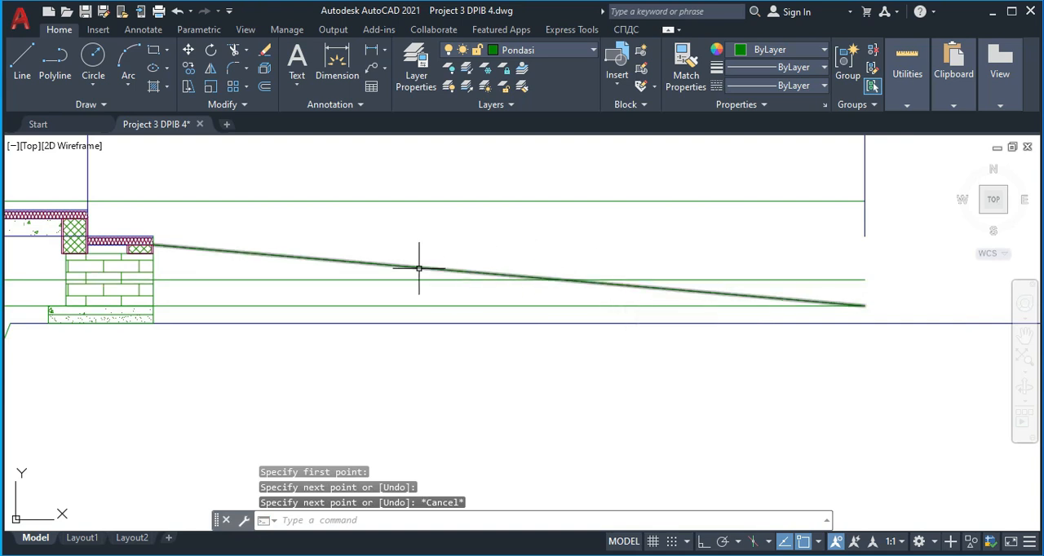
Start an offset of the sloped paving line
type("0")
key("Return")
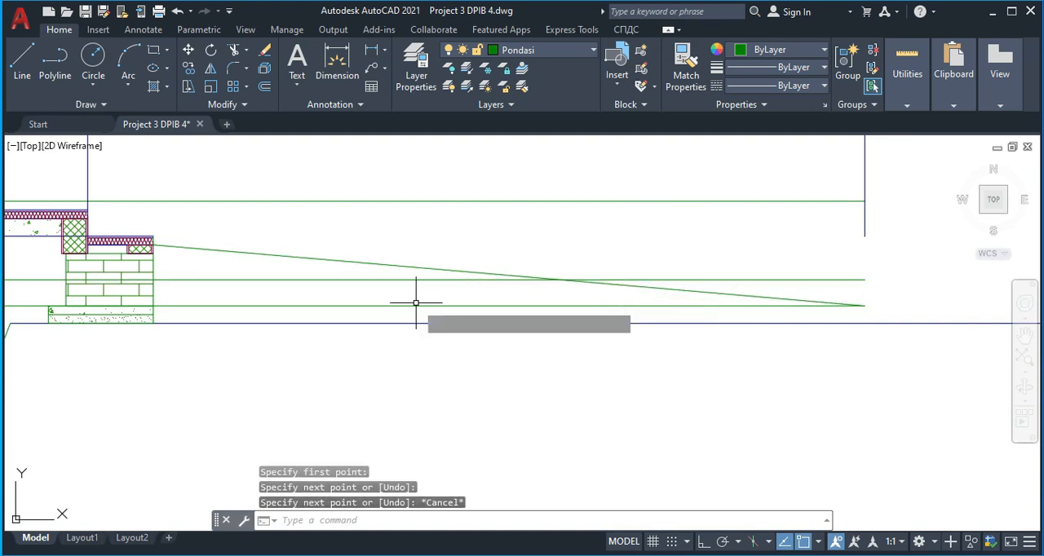
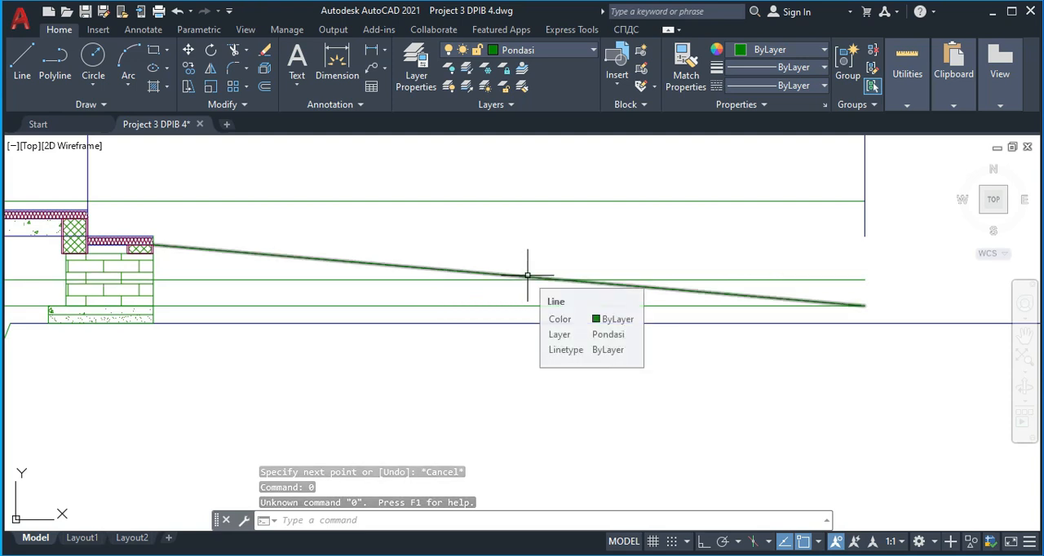
Stretch the outer end of the sloped paving line up to the outer end of the next green level line above
key("Escape")
left_click(510, 275)
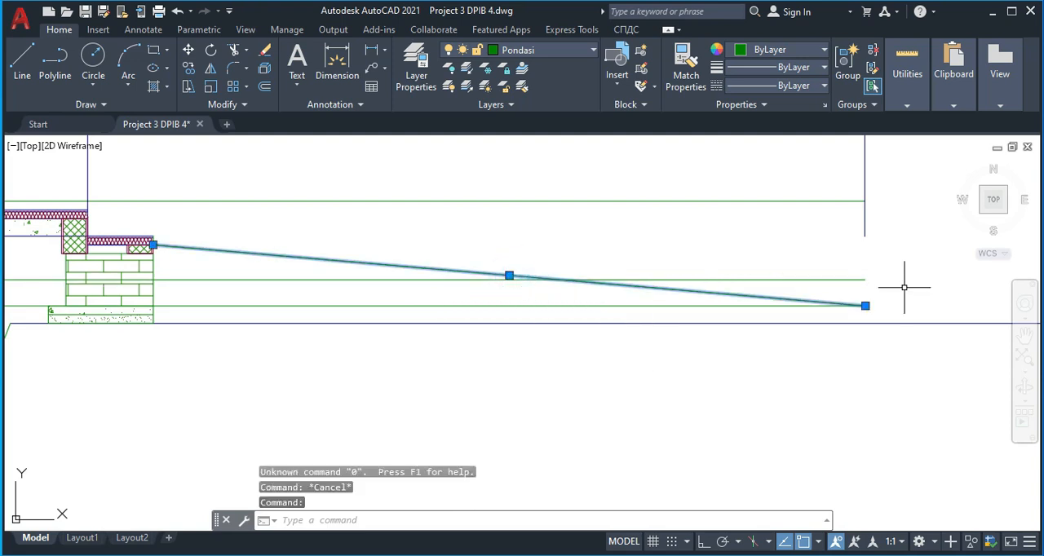
left_click(865, 306)
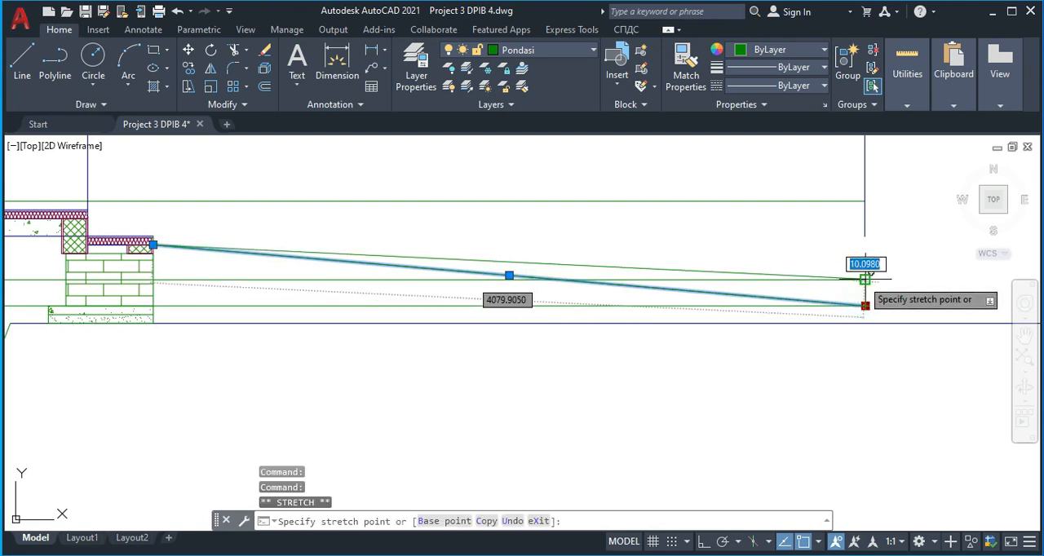
left_click(865, 278)
key("Escape")
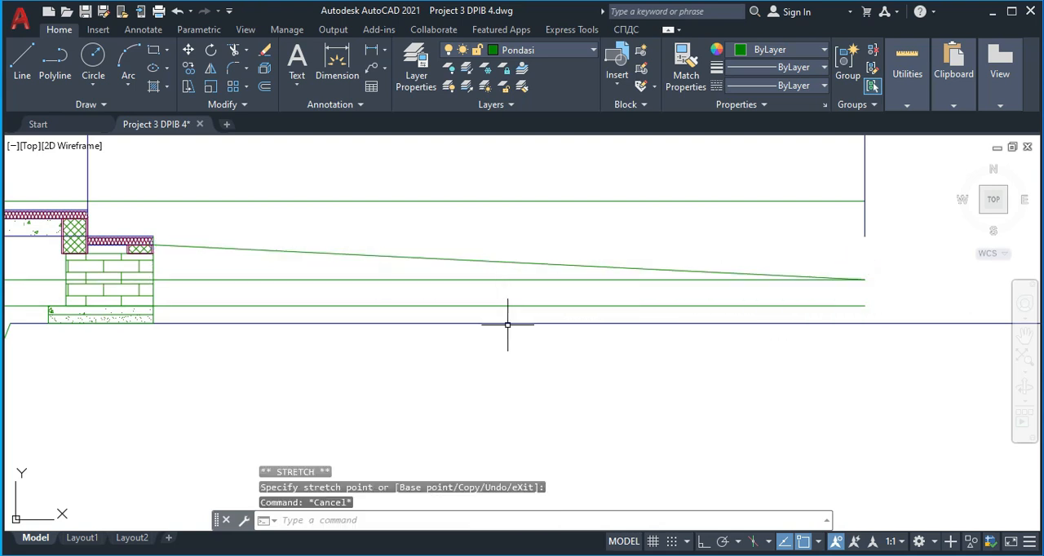
Copy the sloped paving line straight down from its outer end to the outer end of the lowest green level line
key("Return")
left_click(691, 270)
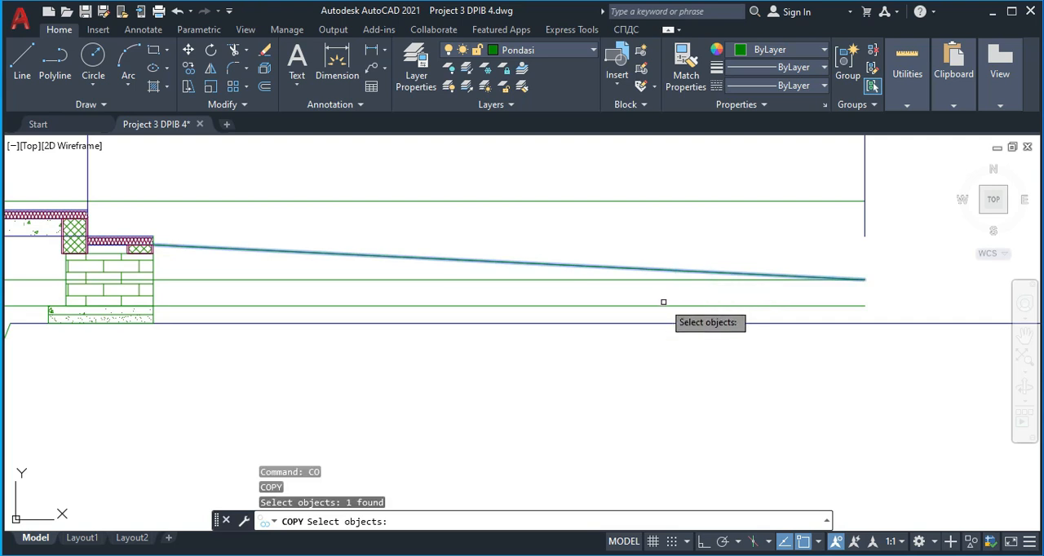
key("Return")
left_click(864, 279)
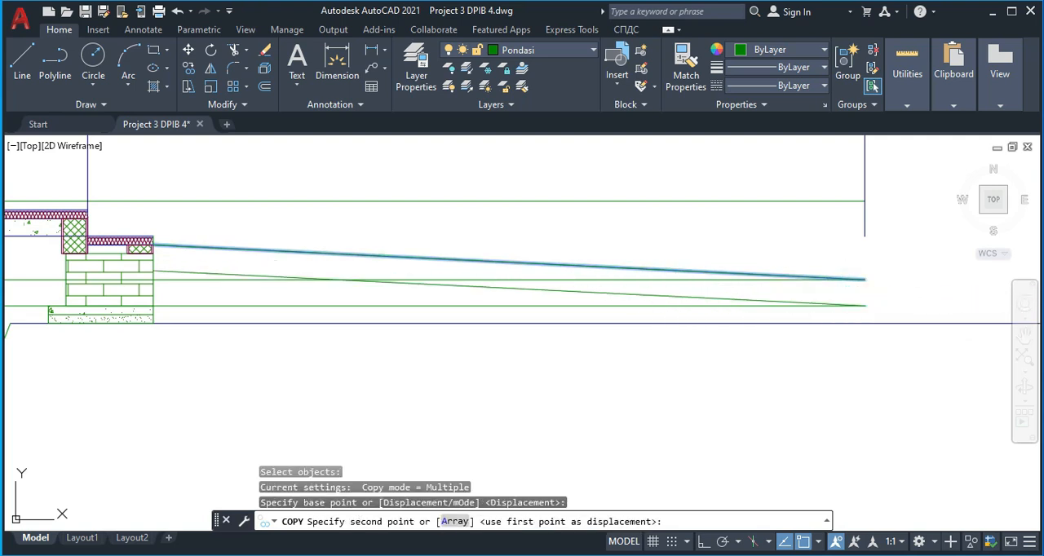
left_click(867, 302)
key("Escape")
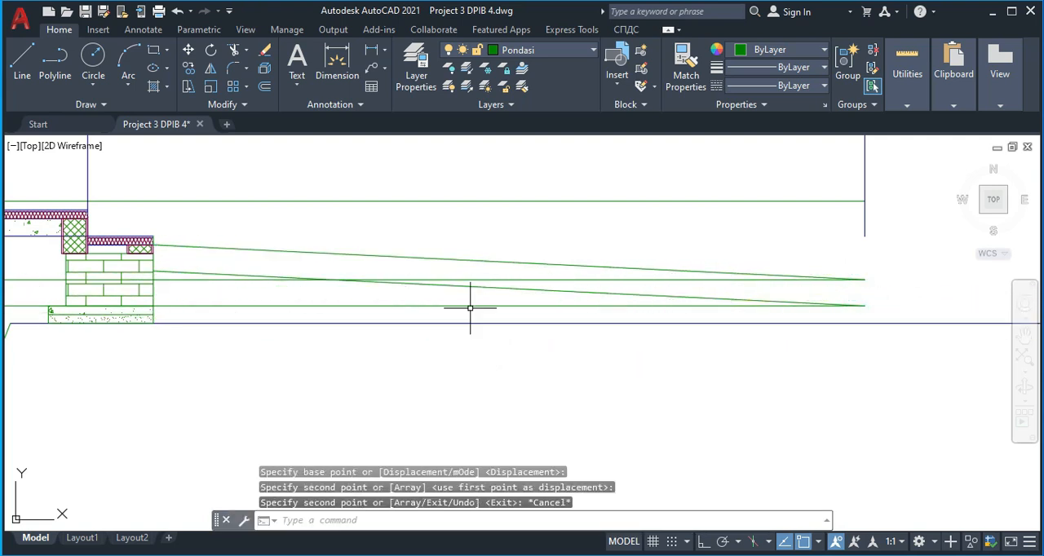
Delete the two upper horizontal green level lines crossing the carport, keeping only the lowest one
left_click(525, 279)
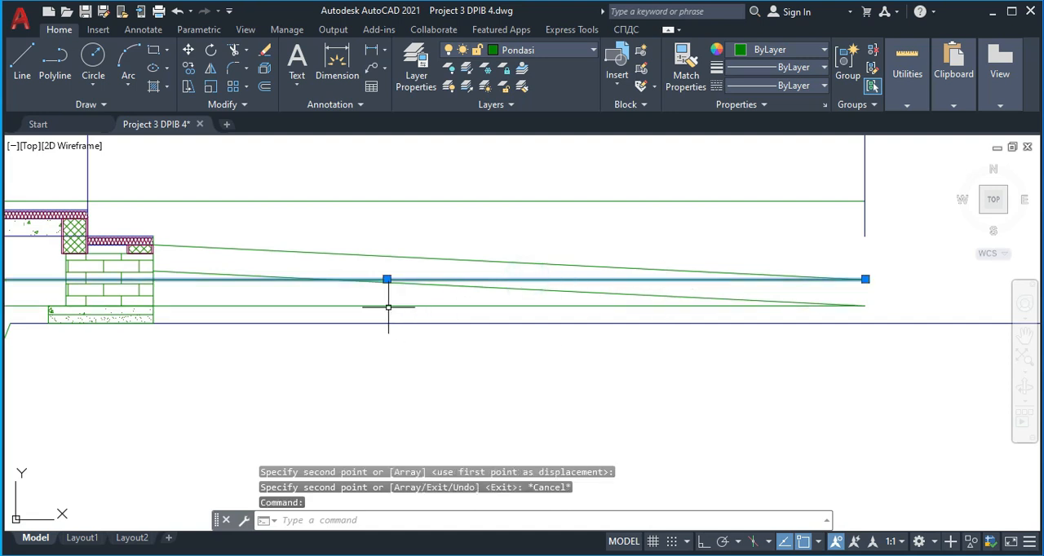
key("Escape")
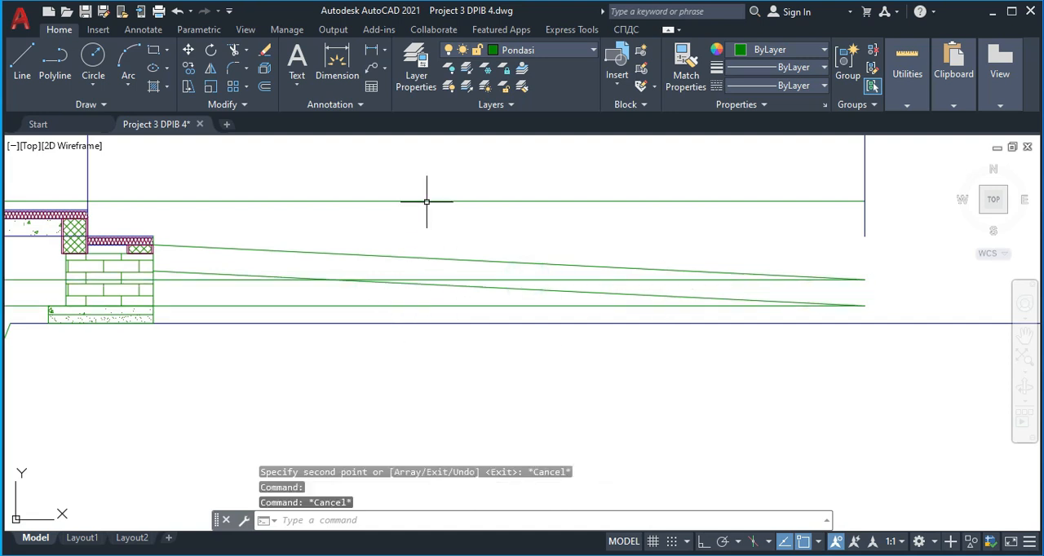
left_click(407, 279)
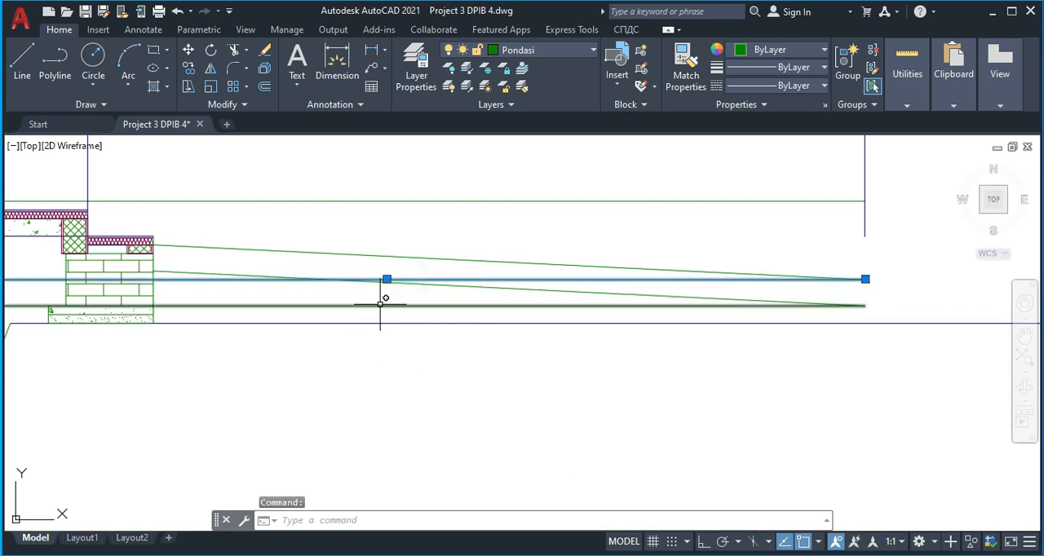
key("Escape")
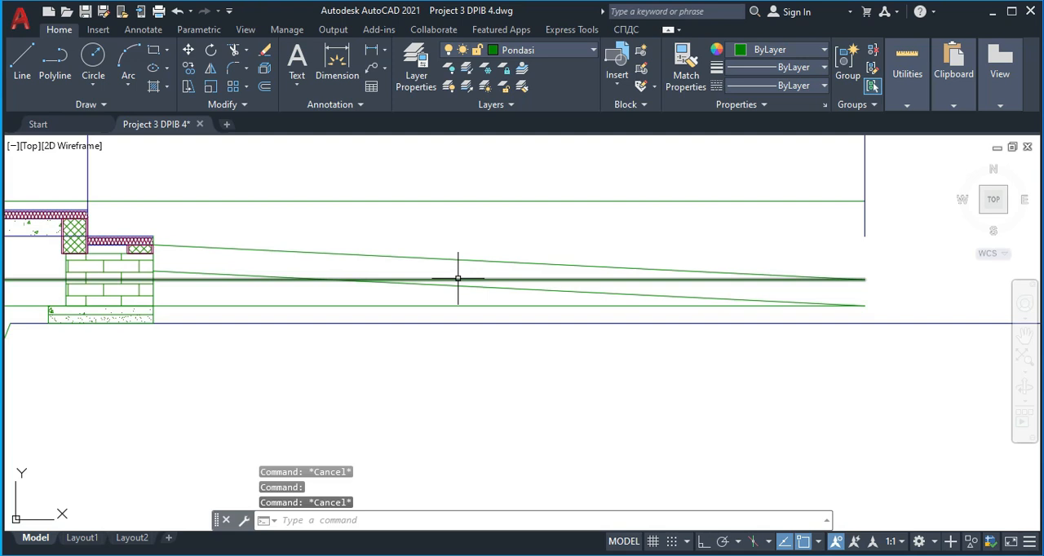
left_click(457, 279)
key("Delete")
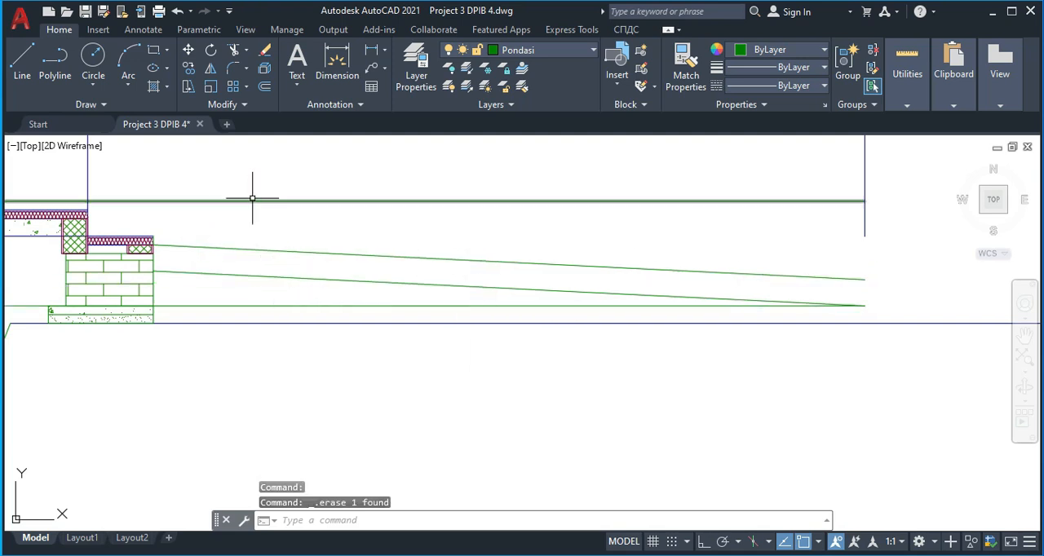
left_click(560, 233)
left_click(501, 176)
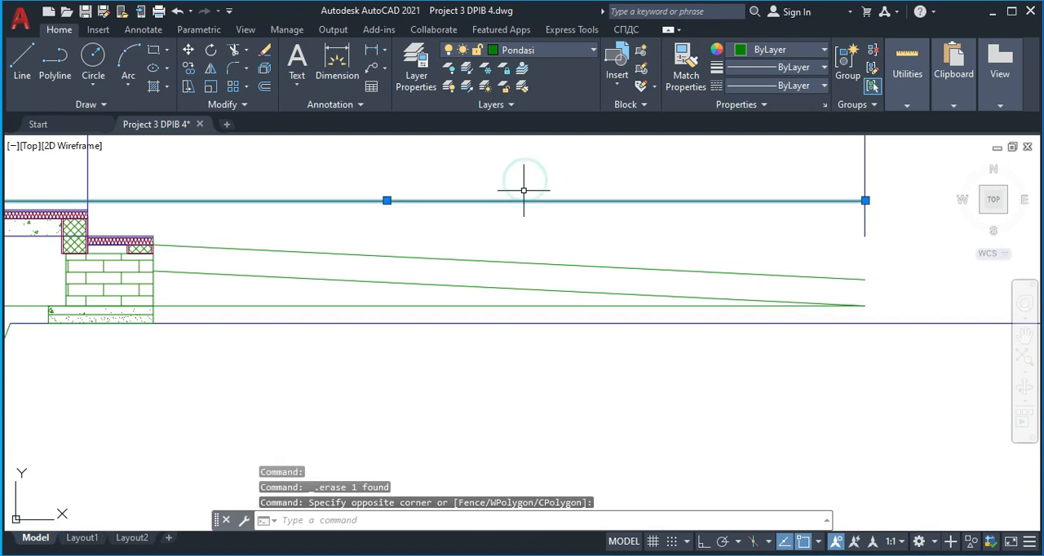
key("Delete")
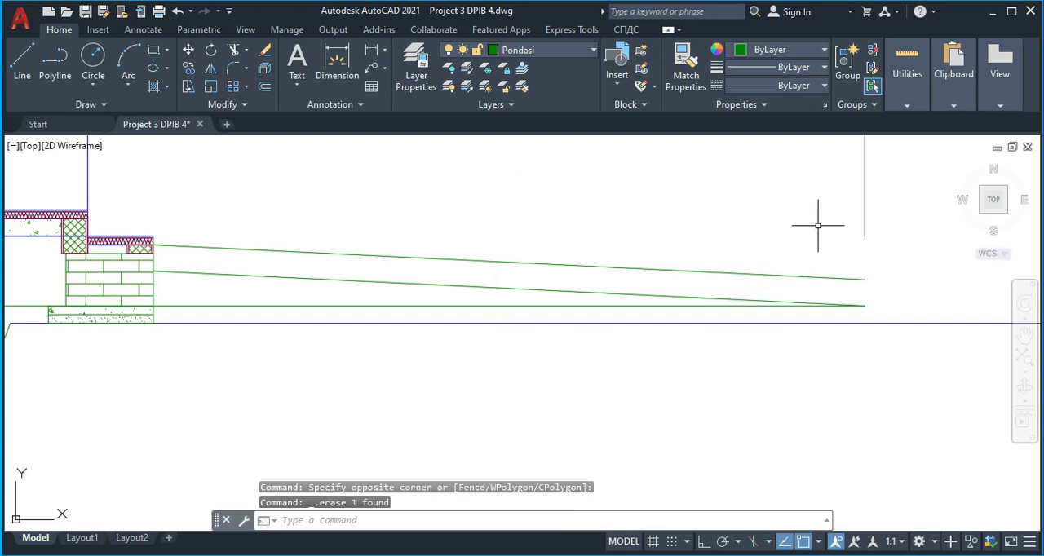
Extend the outermost vertical axis line down to the long horizontal ground line
key("Return")
left_click(871, 225)
left_click(848, 218)
left_click(889, 231)
left_click(844, 217)
key("Return")
key("Escape")
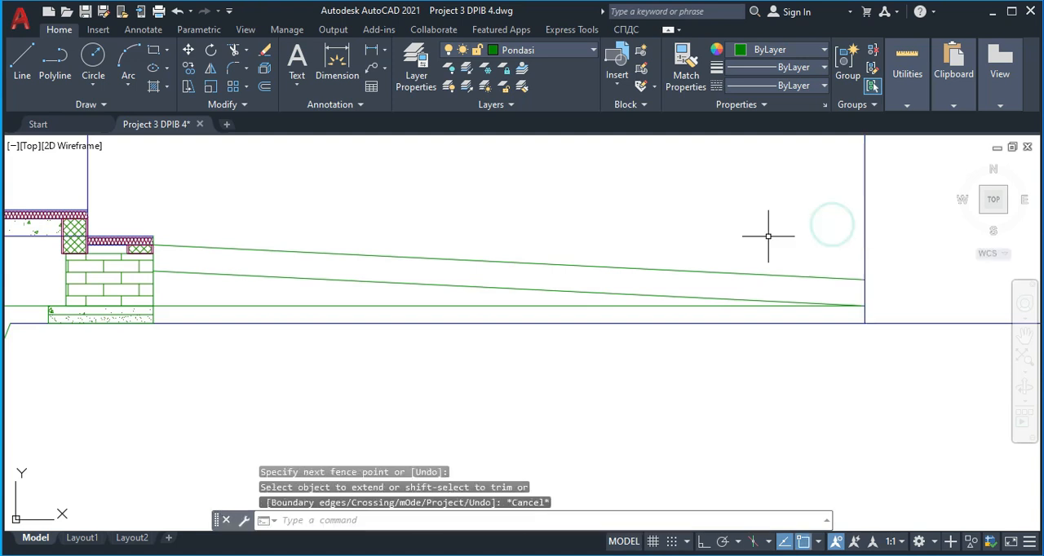
Examine the layers of the sloped carport paving and the fill beneath it in the reference section
middle_click_drag(536, 327, 550, 306)
scroll(438, 297, "down", 4)
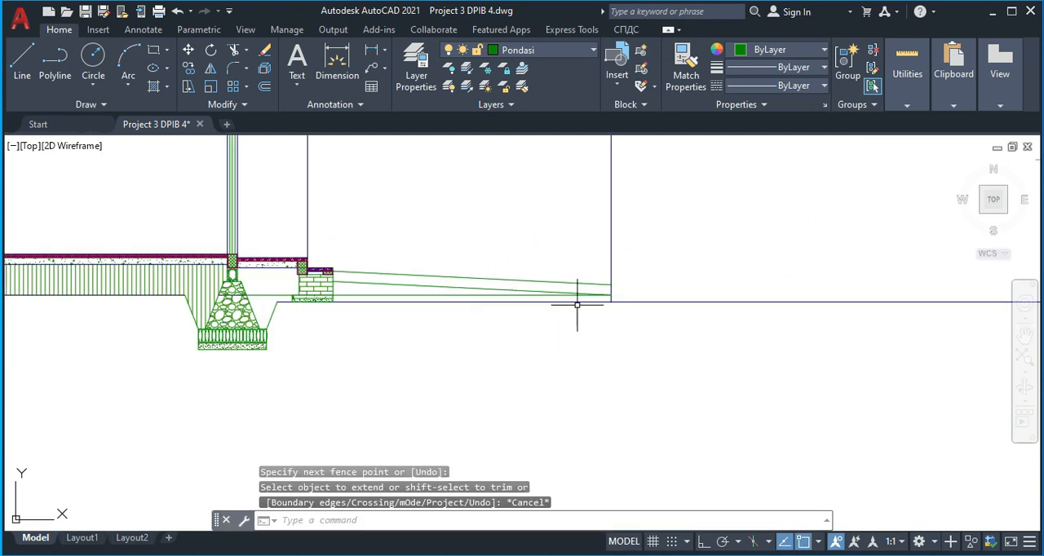
scroll(504, 289, "up", 2)
scroll(516, 296, "down", 2)
scroll(562, 324, "down", 2)
middle_click_drag(710, 318, 333, 321)
middle_click_drag(938, 217, 443, 231)
scroll(592, 240, "up", 4)
scroll(452, 230, "up", 4)
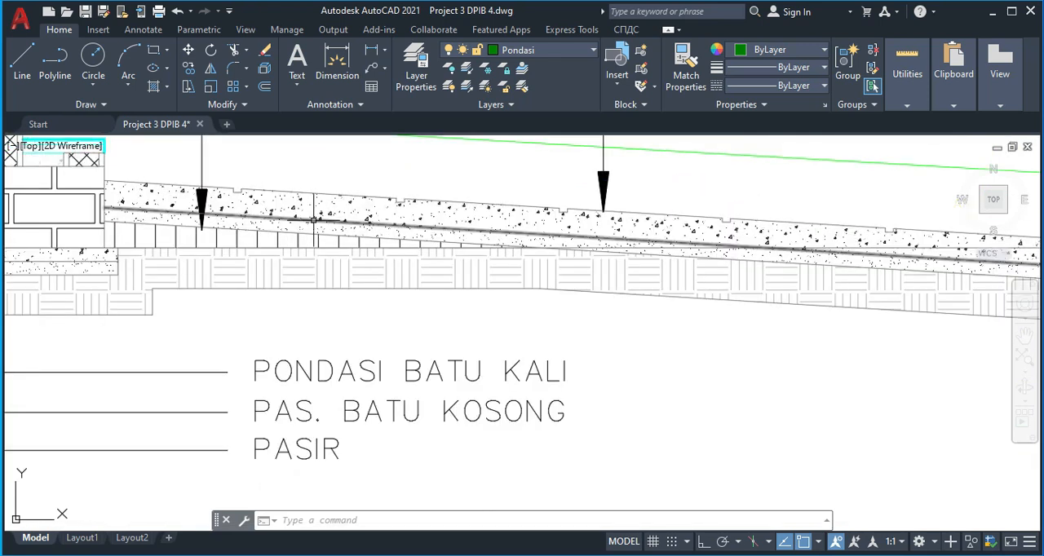
mouse_move(282, 206)
middle_mouse_down()
mouse_move(337, 186)
mouse_move(322, 179)
mouse_move(326, 168)
middle_mouse_up()
scroll(333, 171, "up", 2)
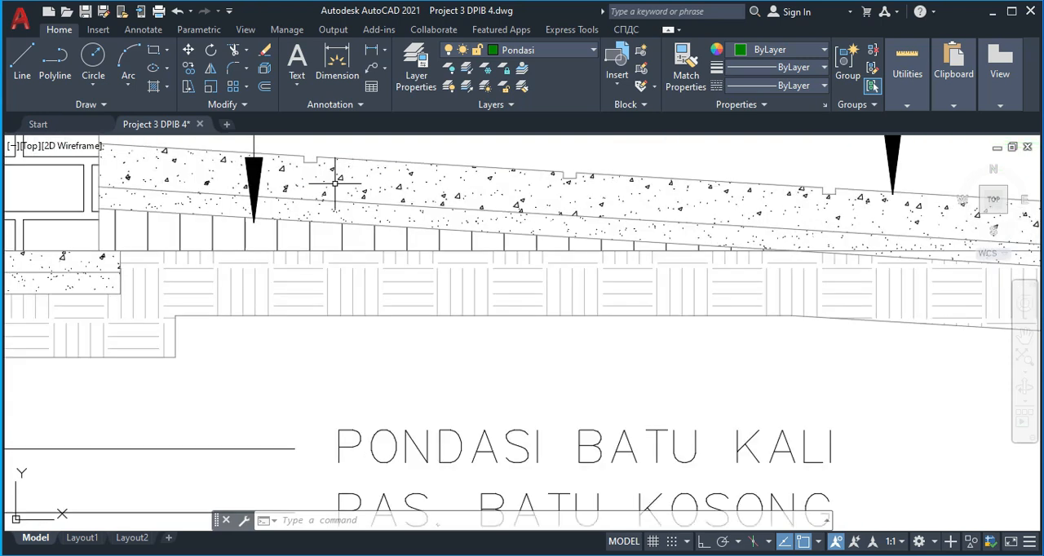
scroll(296, 226, "down", 4)
scroll(320, 263, "down", 10)
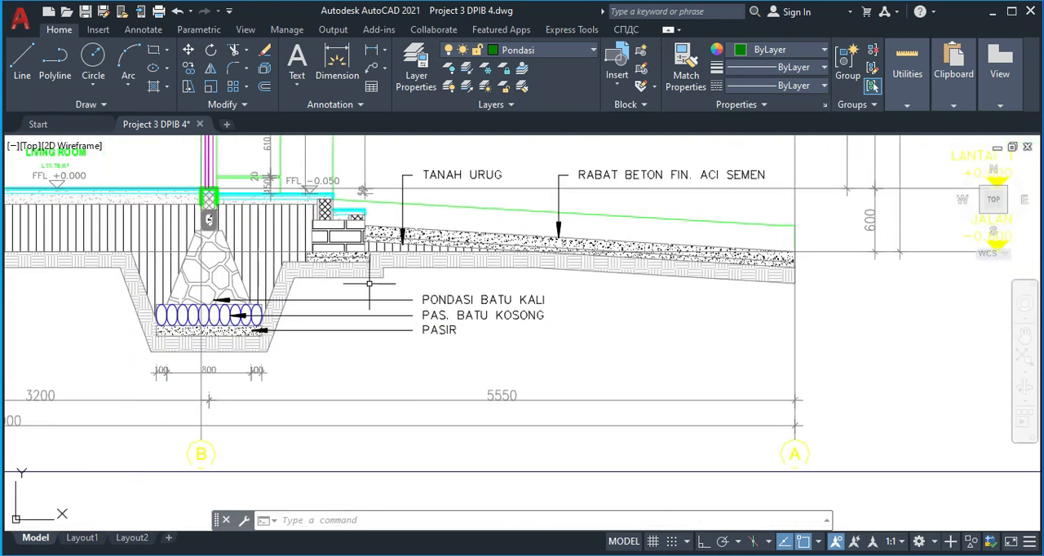
scroll(367, 310, "up", 10)
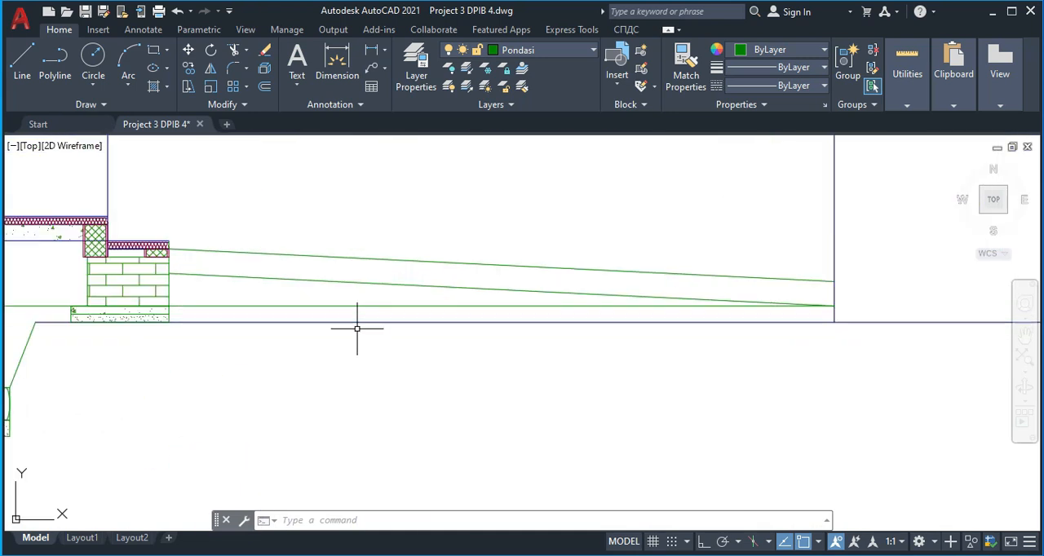
Offset the lower sloped paving line upward by 50
middle_click_drag(312, 287, 319, 289)
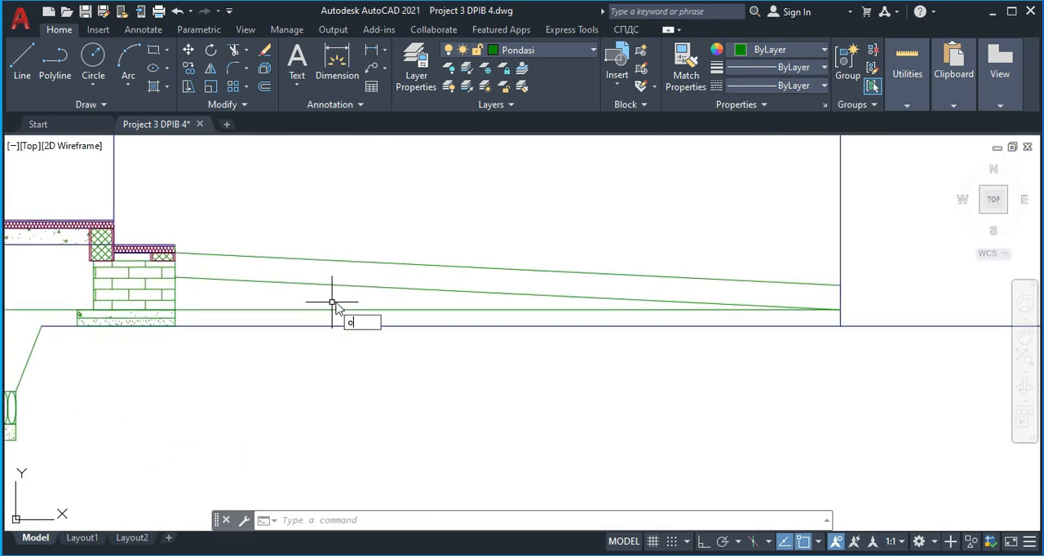
key("Return")
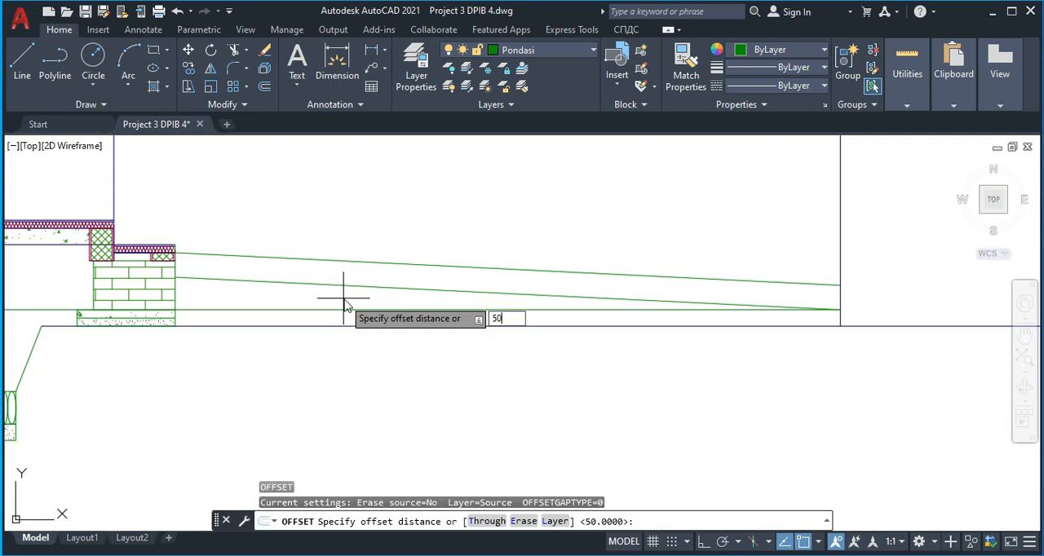
key("Return")
left_click(344, 287)
left_click(346, 269)
key("Escape")
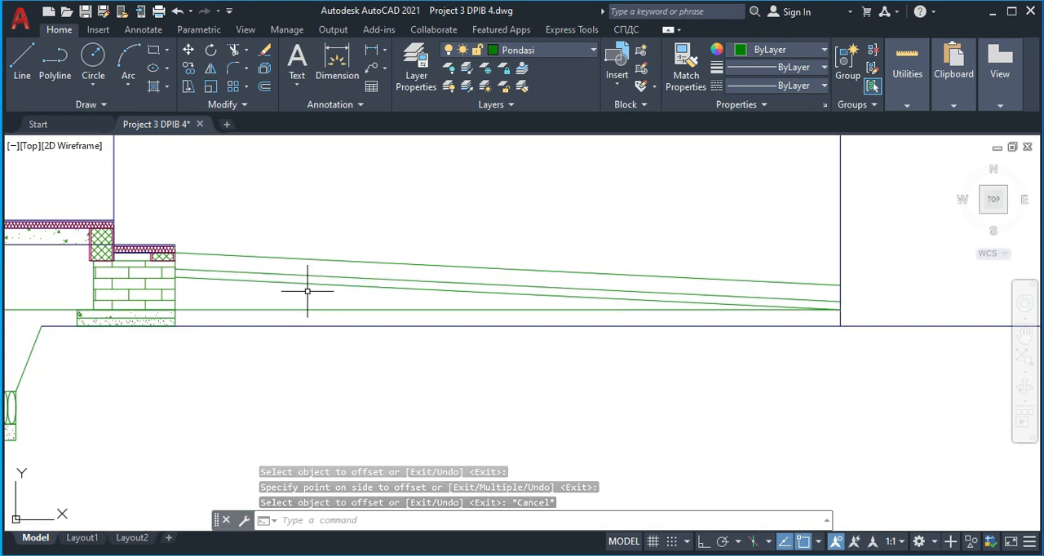
Compare the carport paving with the reference section and delete the offset line between the two sloped lines
scroll(441, 303, "down", 2)
scroll(545, 310, "down", 4)
middle_click_drag(563, 300, 301, 310)
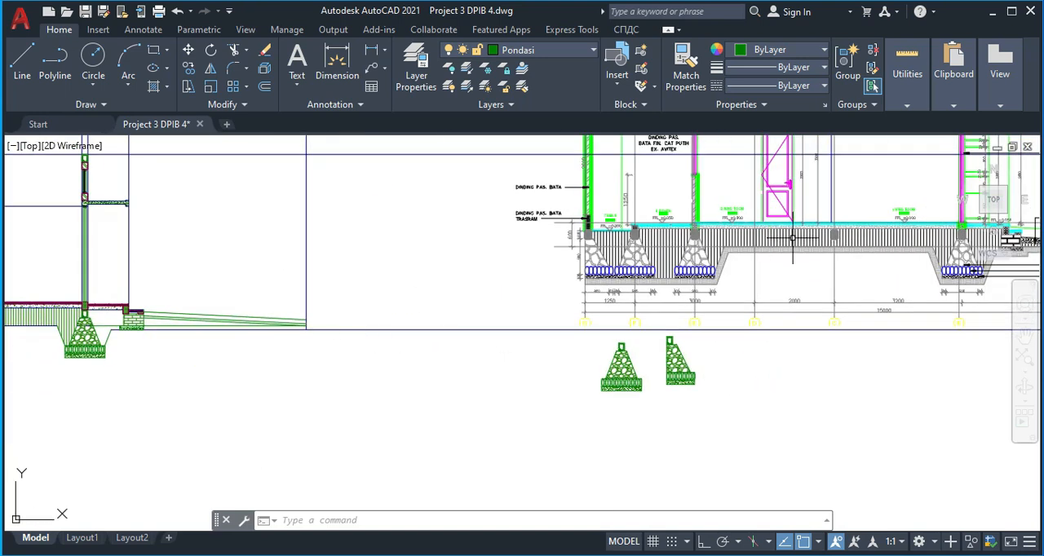
middle_click_drag(804, 268, 347, 264)
middle_click_drag(446, 276, 758, 263)
middle_click_drag(150, 305, 394, 301)
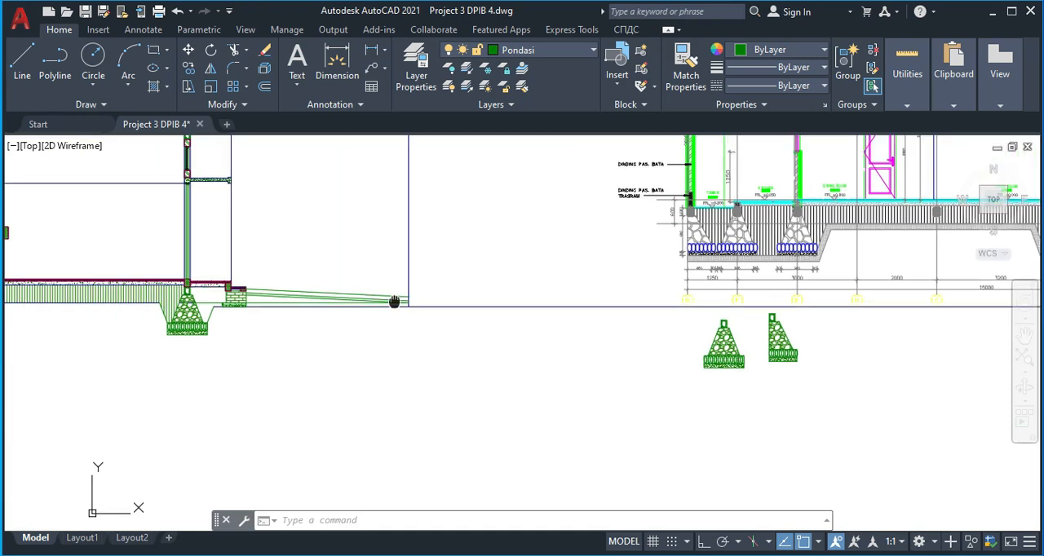
scroll(338, 290, "up", 4)
scroll(310, 299, "up", 2)
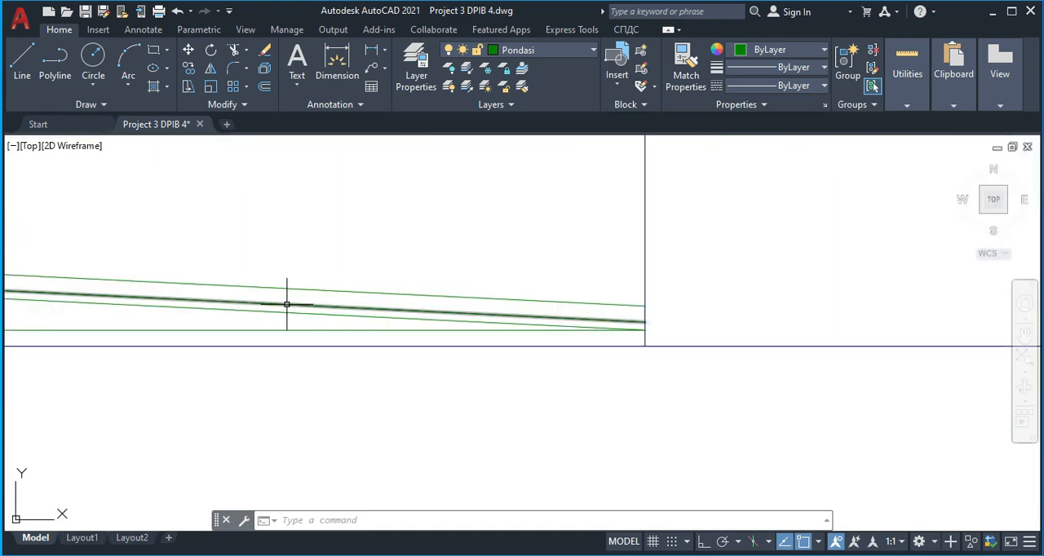
key("Delete")
Offset the lower sloped paving line downward by 50
middle_click_drag(489, 333, 518, 336)
key("Return")
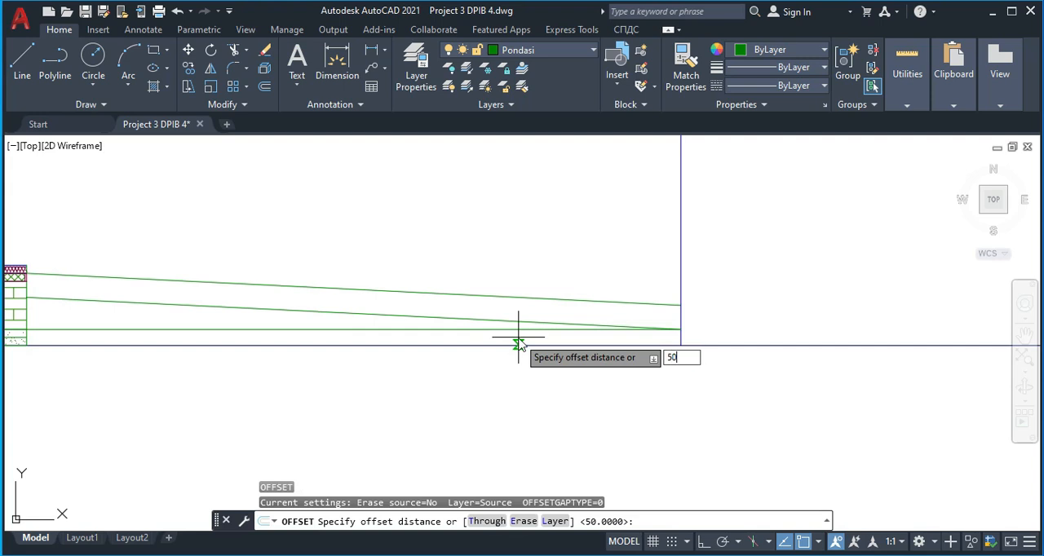
type("50")
key("Return")
left_click(456, 318)
left_click(455, 332)
key("Escape")
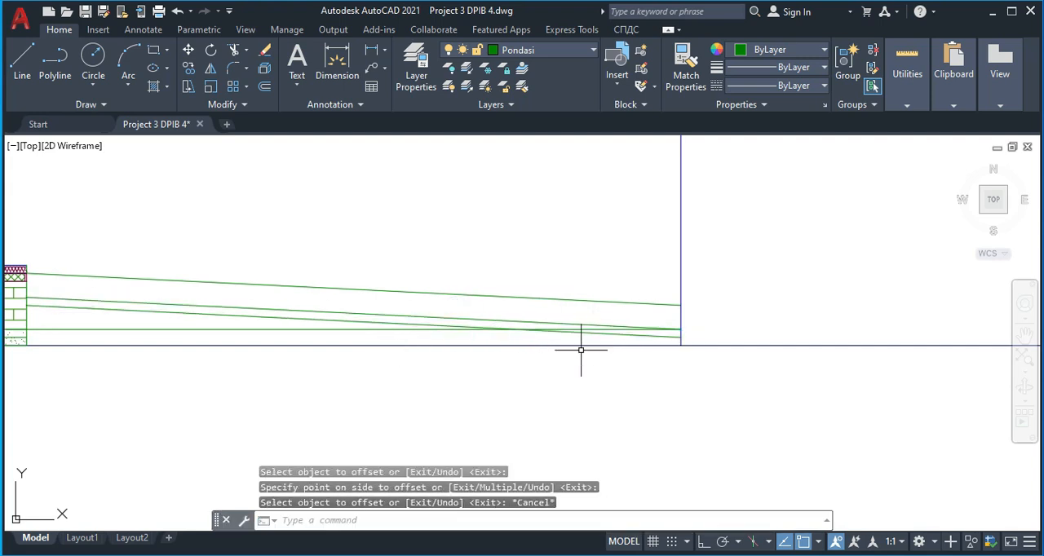
Trim the outer part of the horizontal green level line where it crosses the sloped paving lines
type("tr")
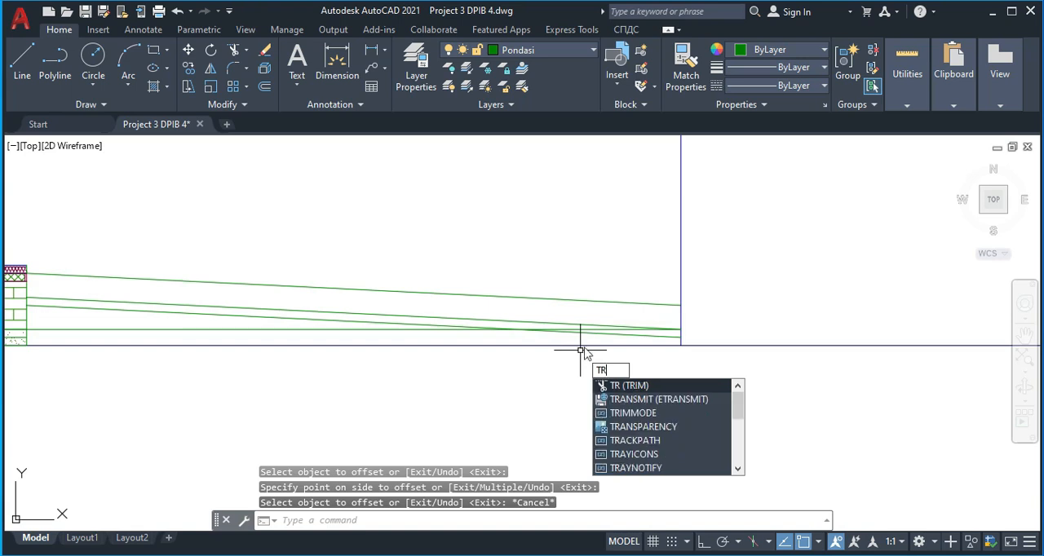
key("Return")
key("Escape")
middle_click_drag(410, 351, 552, 317)
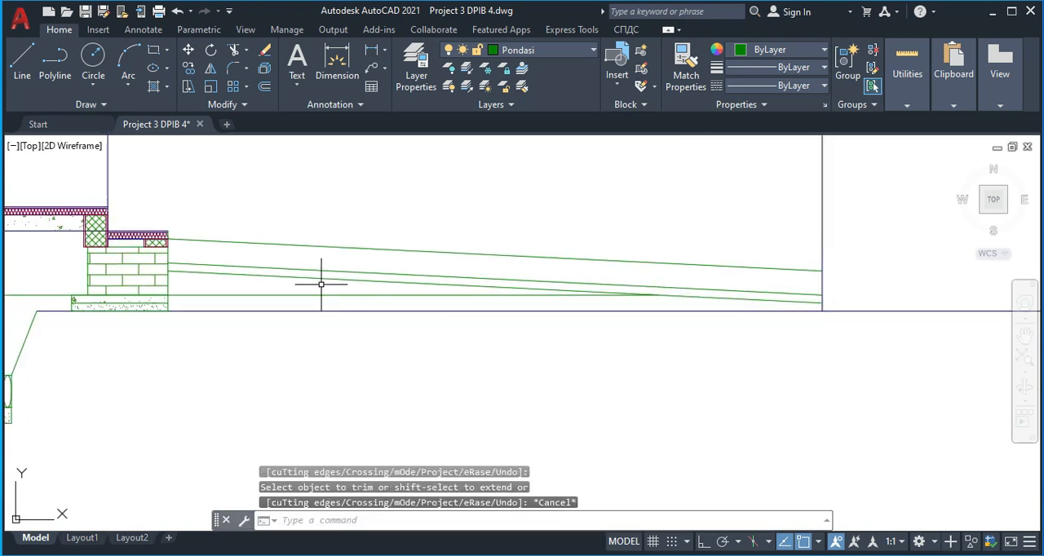
Hatch the band between the two upper sloped paving lines with the AR-CONC pattern at scale 1
middle_click_drag(315, 278, 352, 297)
type("o")
key("Escape")
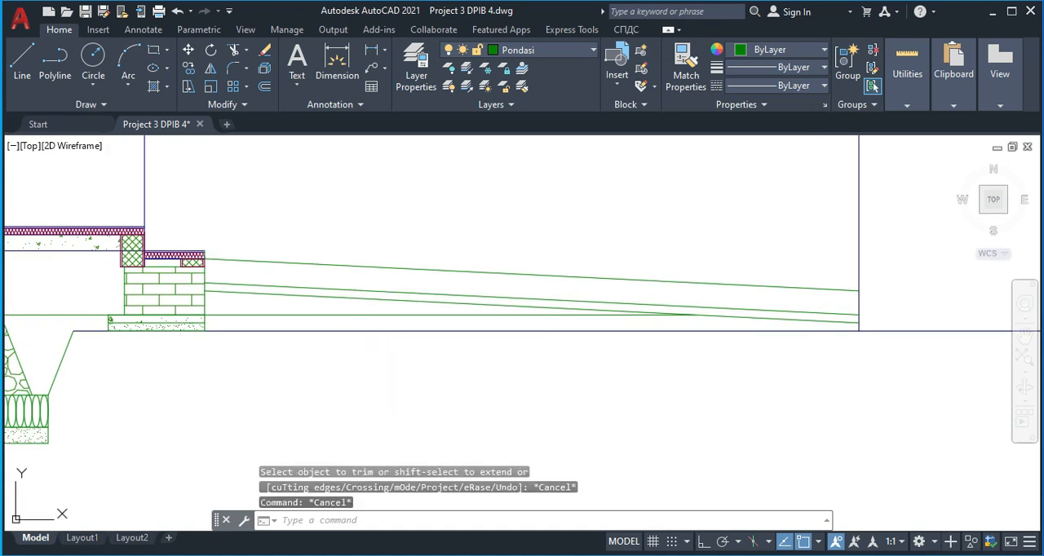
type("h")
key("Return")
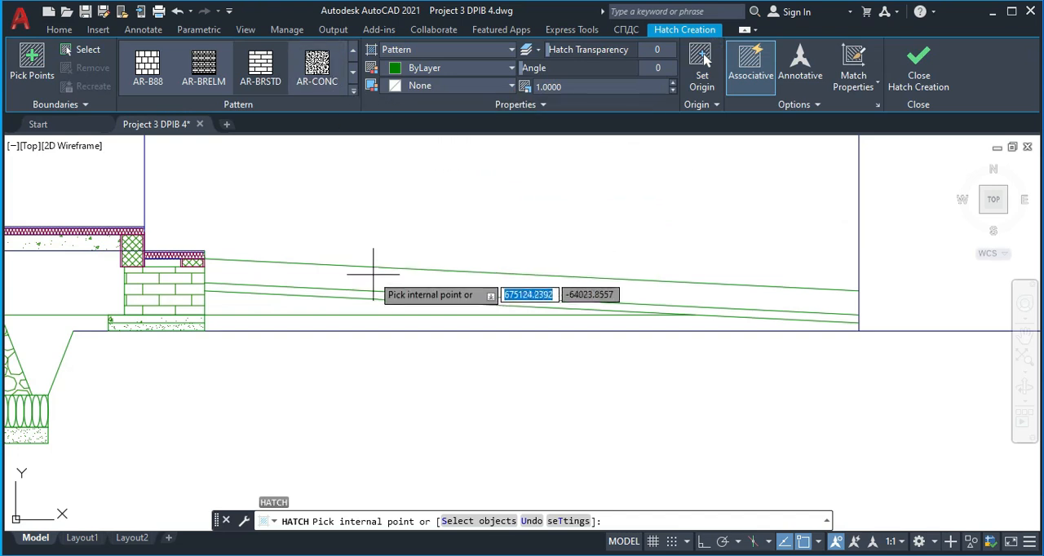
left_click(389, 276)
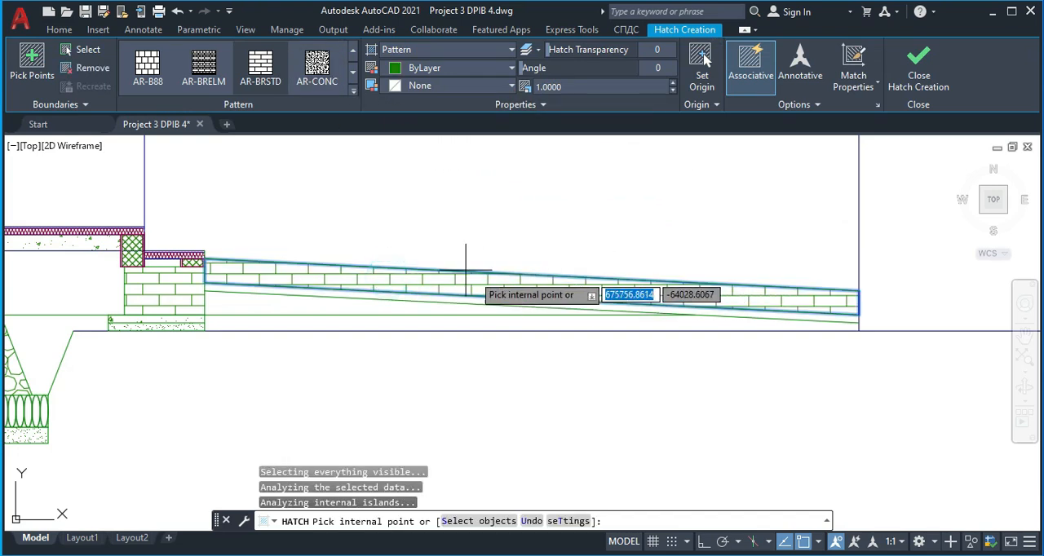
left_click(330, 79)
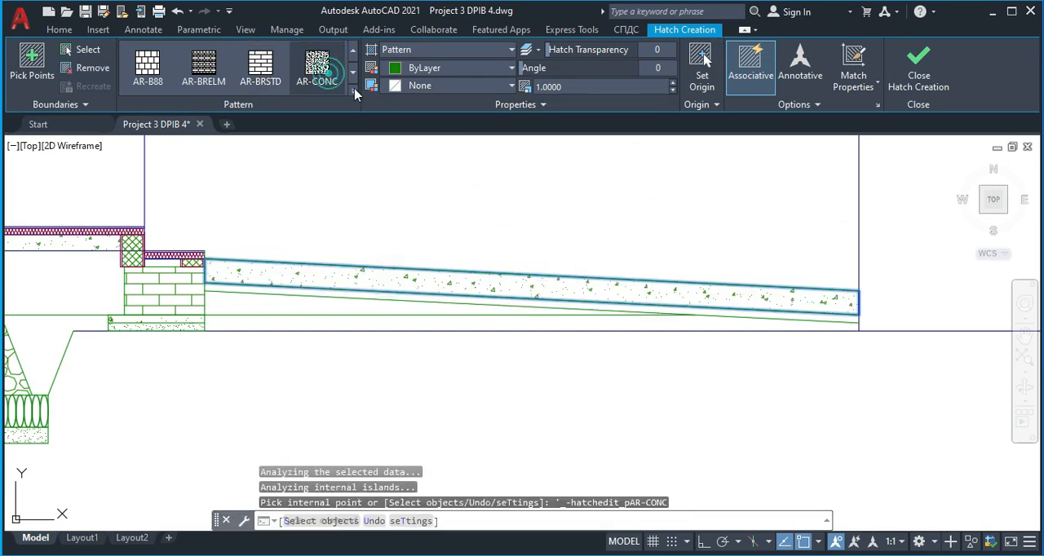
key("Escape")
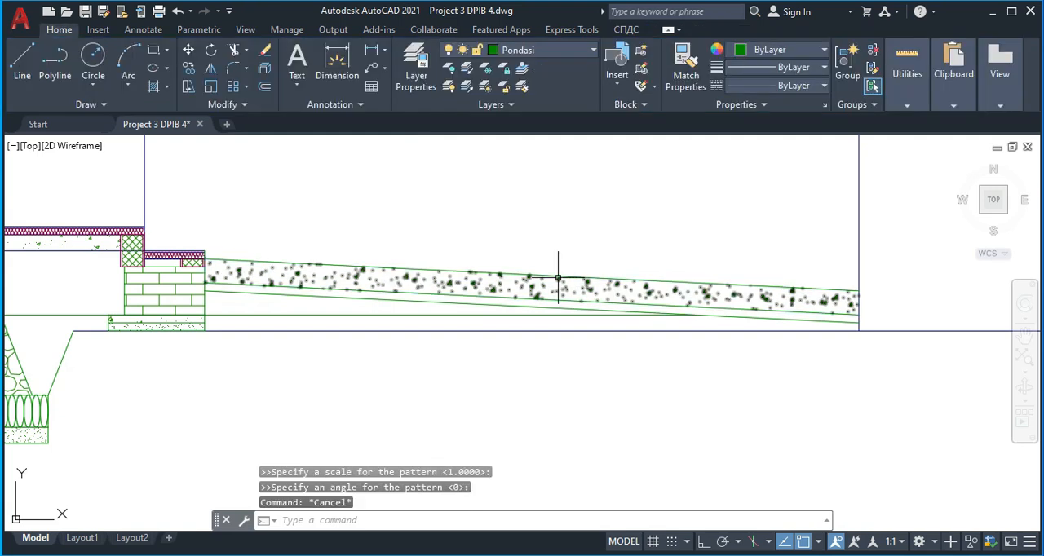
Hatch the thin lower band of the sloped carport paving with the AR-SAND pattern at scale 1
key("Return")
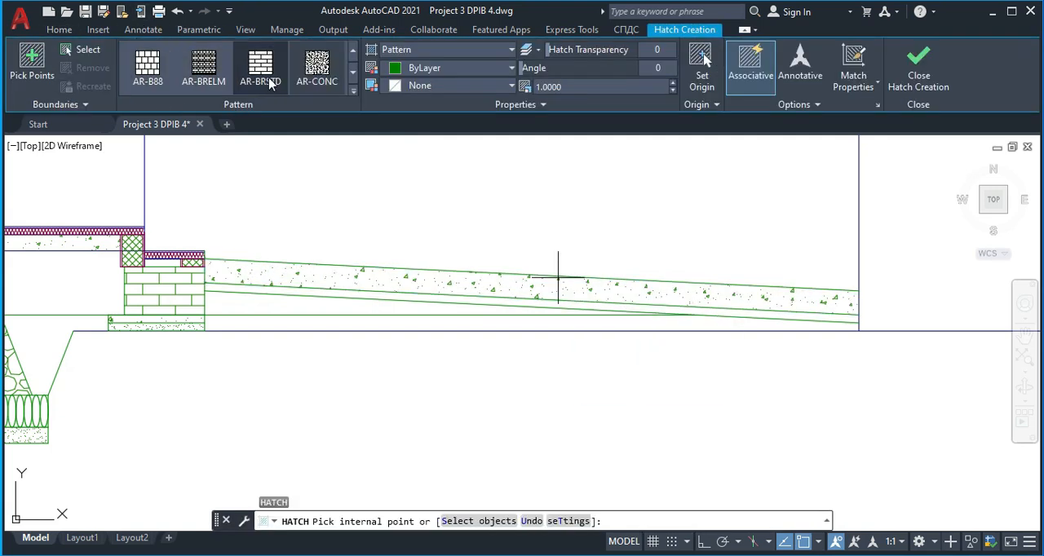
left_click(353, 91)
left_click(151, 175)
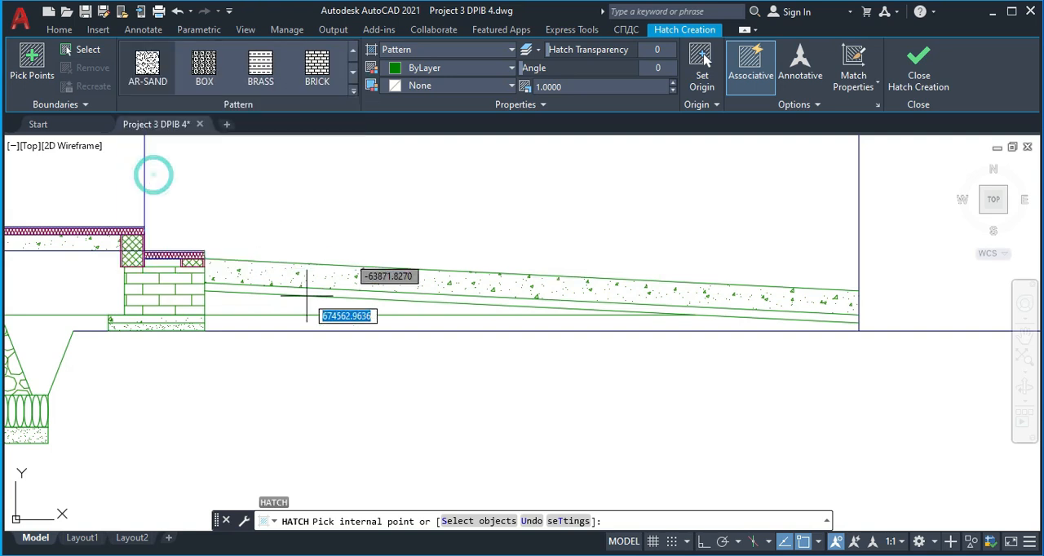
left_click(319, 293)
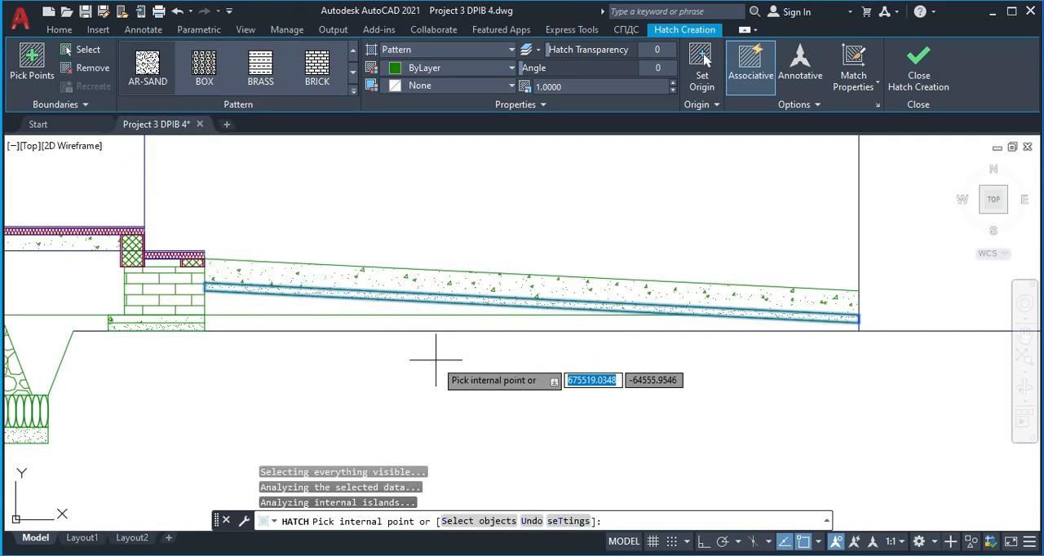
key("Escape")
Hatch the wedge between the sloped paving and the green level line with ANSI31 at scale 20 and angle 45
type("h")
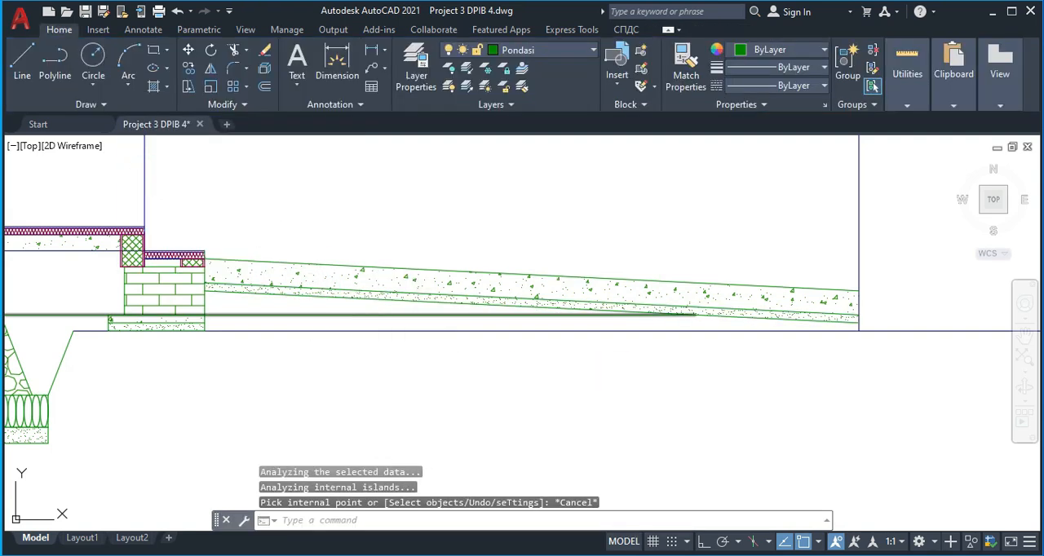
key("Return")
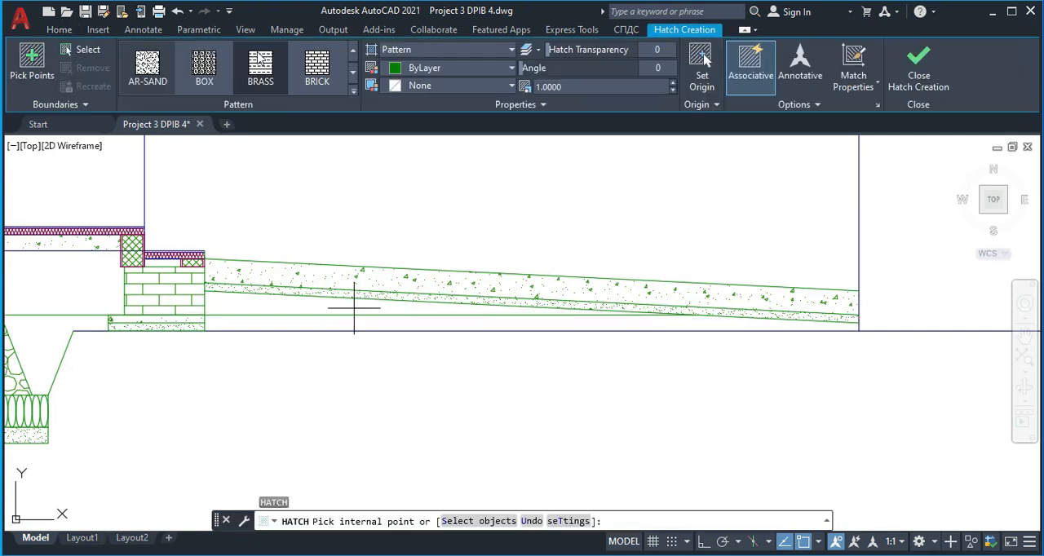
left_click(353, 92)
scroll(242, 87, "up", 5)
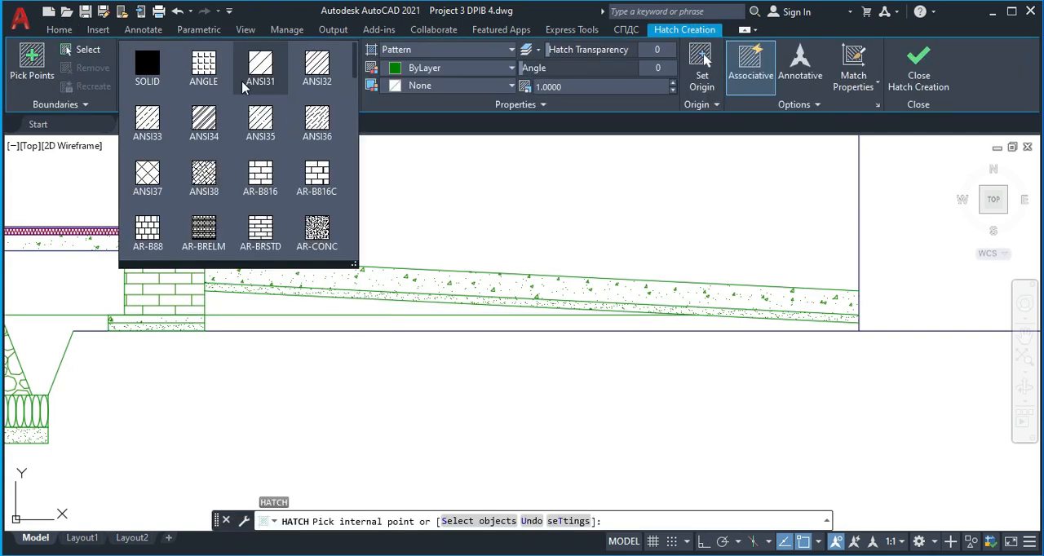
left_click(262, 71)
left_click(289, 298)
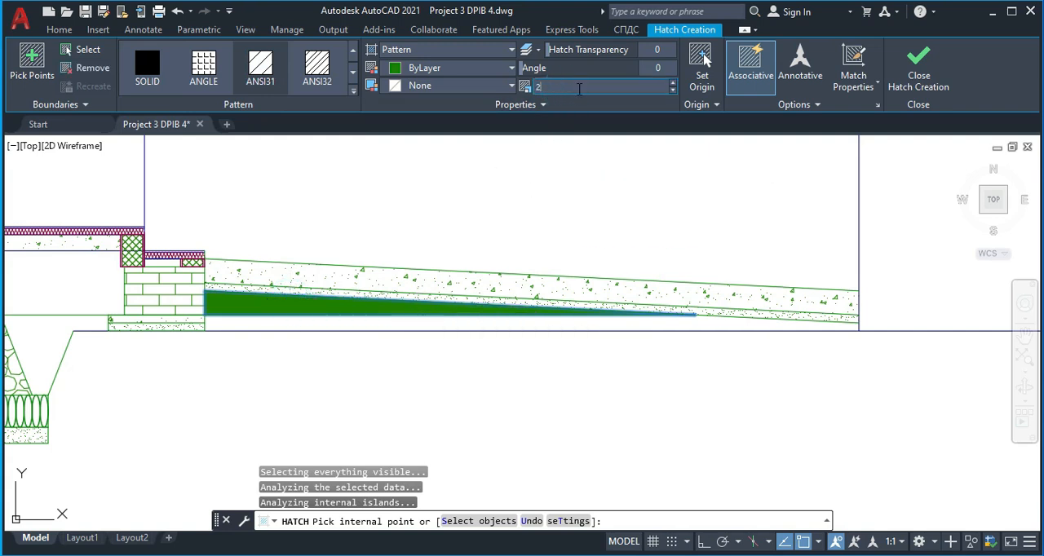
left_click(591, 92)
type("20")
key("Return")
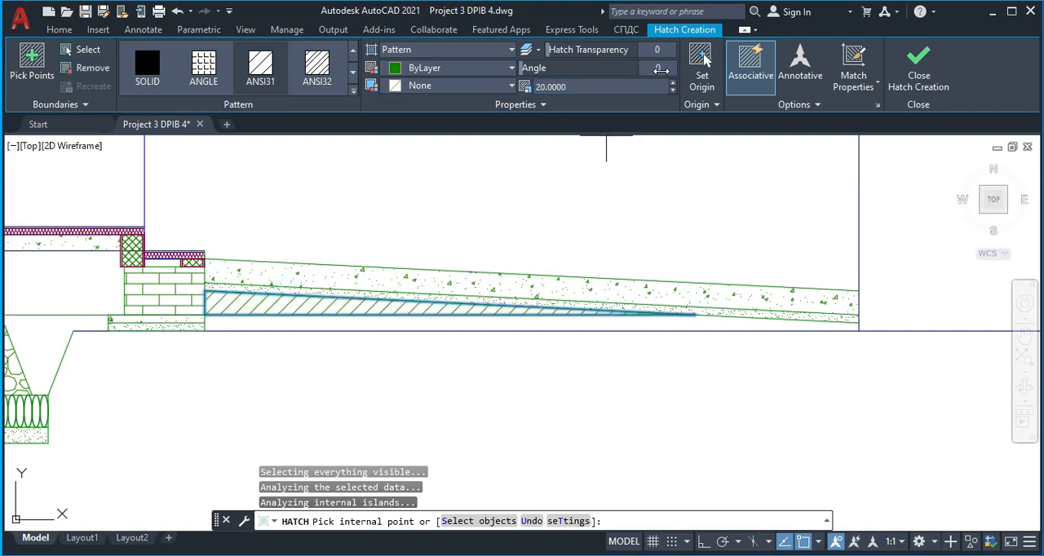
key("Return")
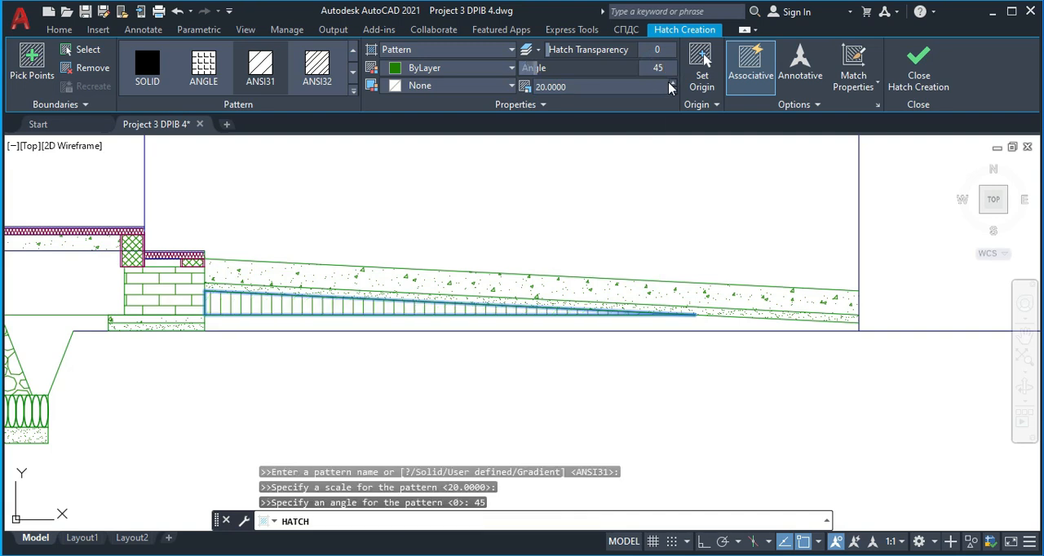
middle_click_drag(284, 370, 343, 335)
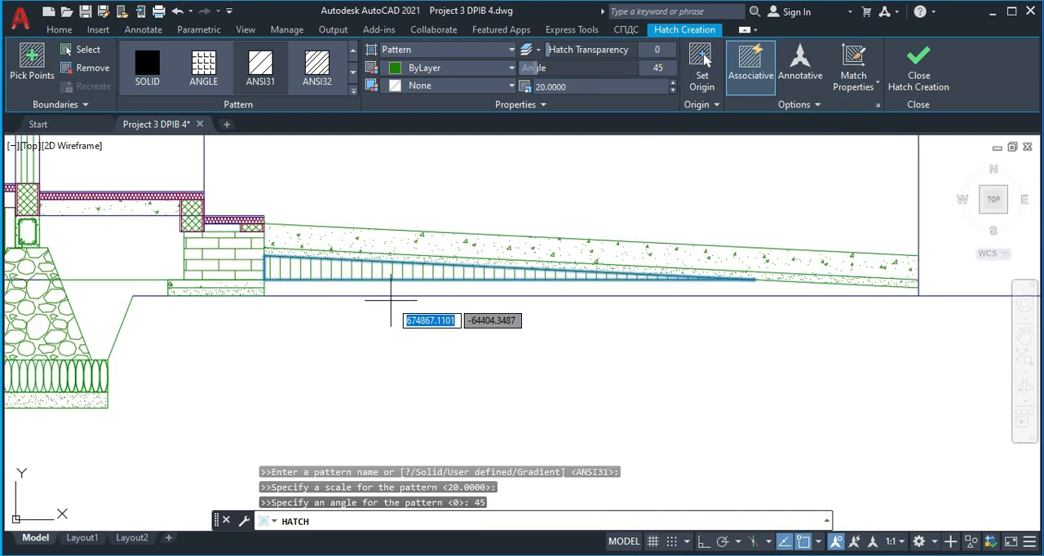
key("Escape")
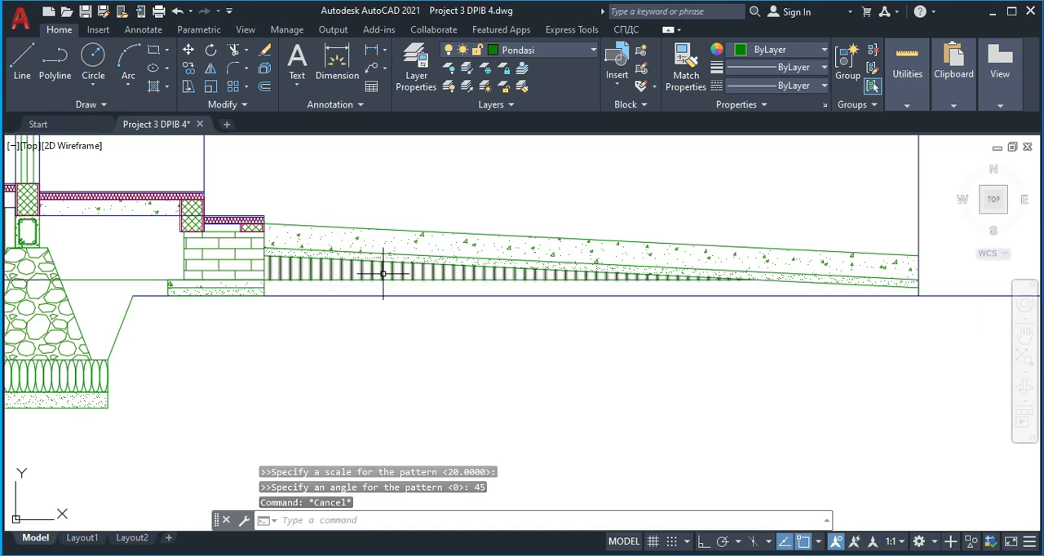
Delete the green level line and try to stretch the wedge hatch's corners down and out to the outermost axis
left_click(120, 280)
key("Delete")
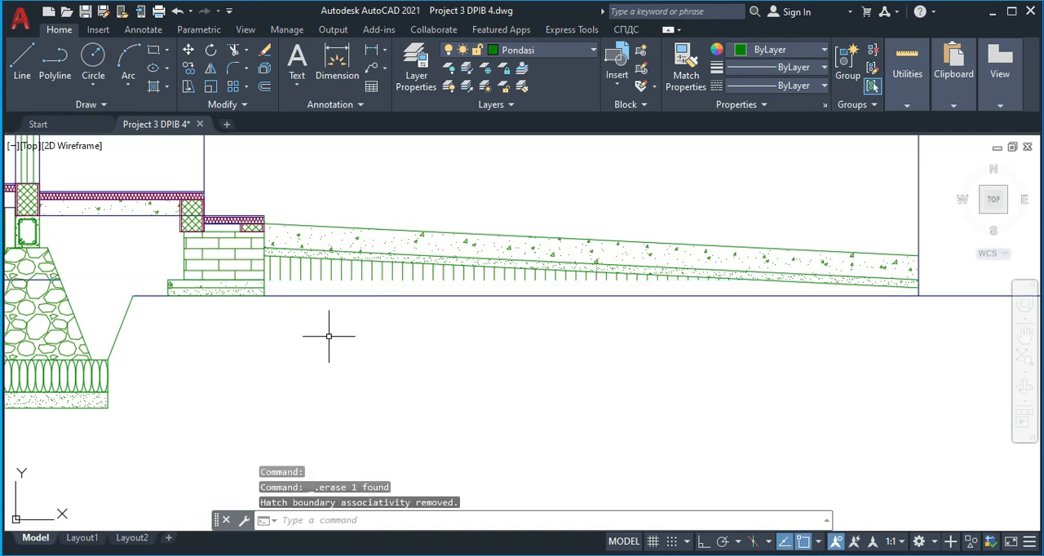
scroll(328, 272, "down", 6)
scroll(231, 278, "up", 2)
middle_click_drag(403, 270, 358, 268)
scroll(357, 268, "up", 4)
left_click(347, 267)
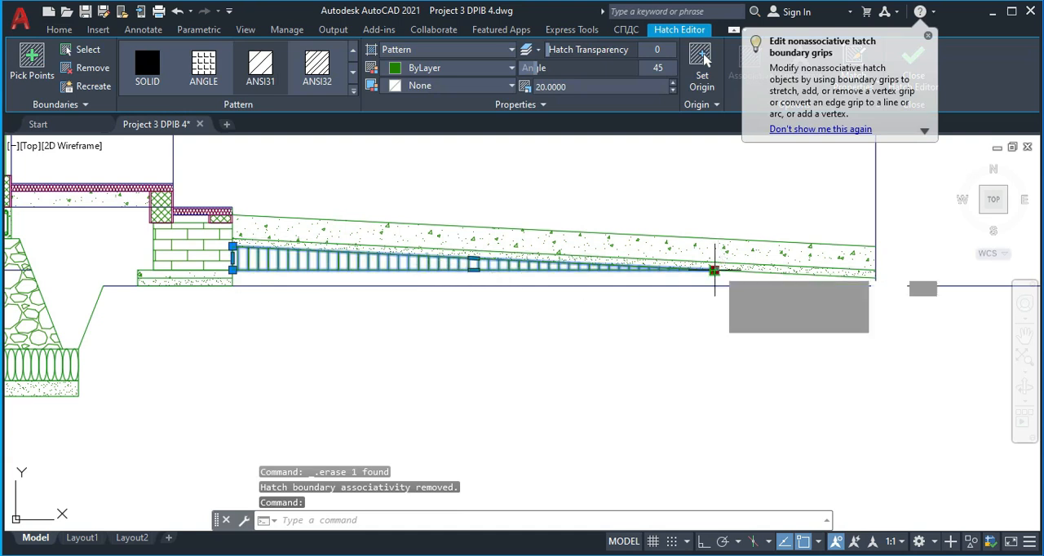
left_click(714, 269)
left_click(876, 278)
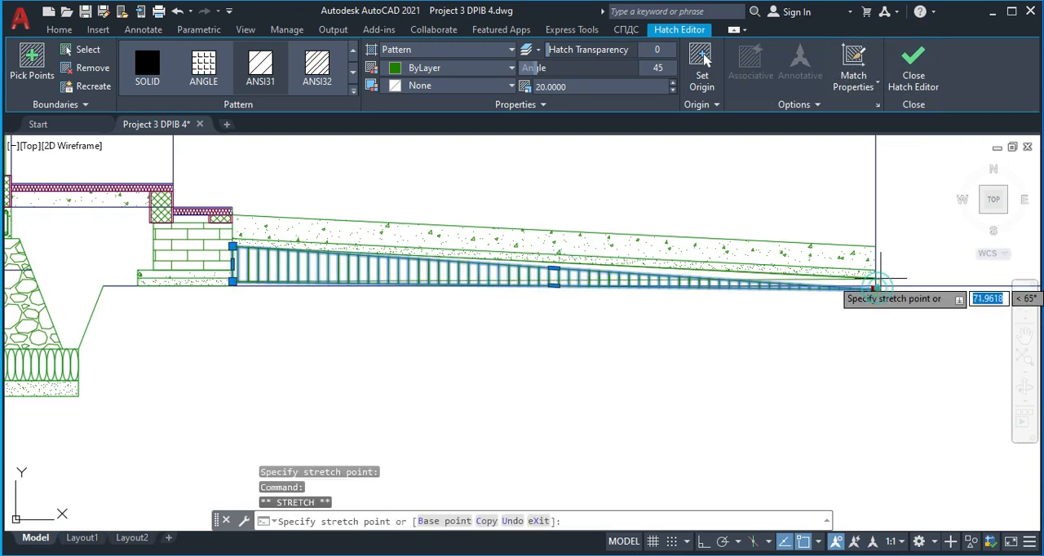
Delete the stretched wedge hatch beneath the sloped paving
key("Delete")
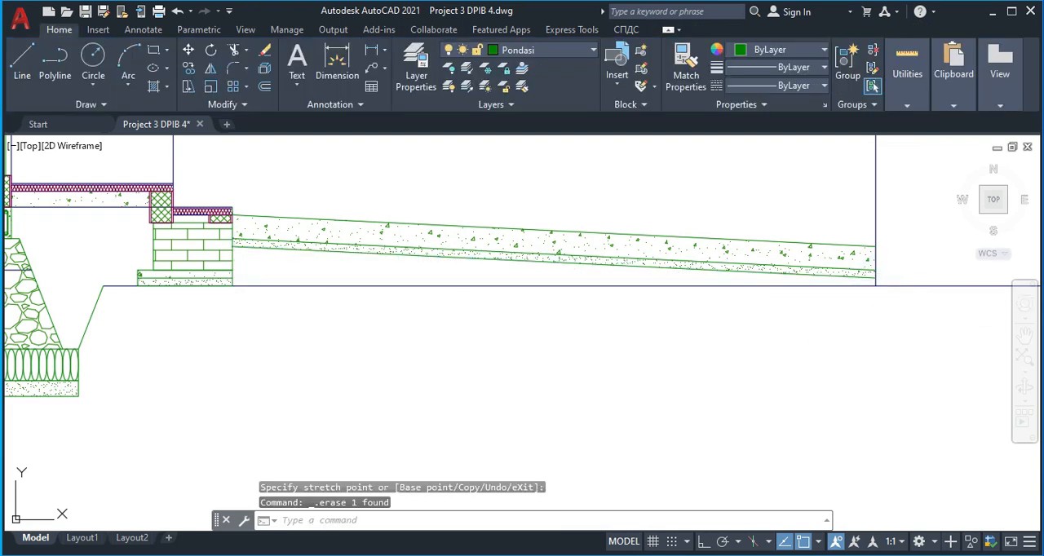
type("h")
key("Return")
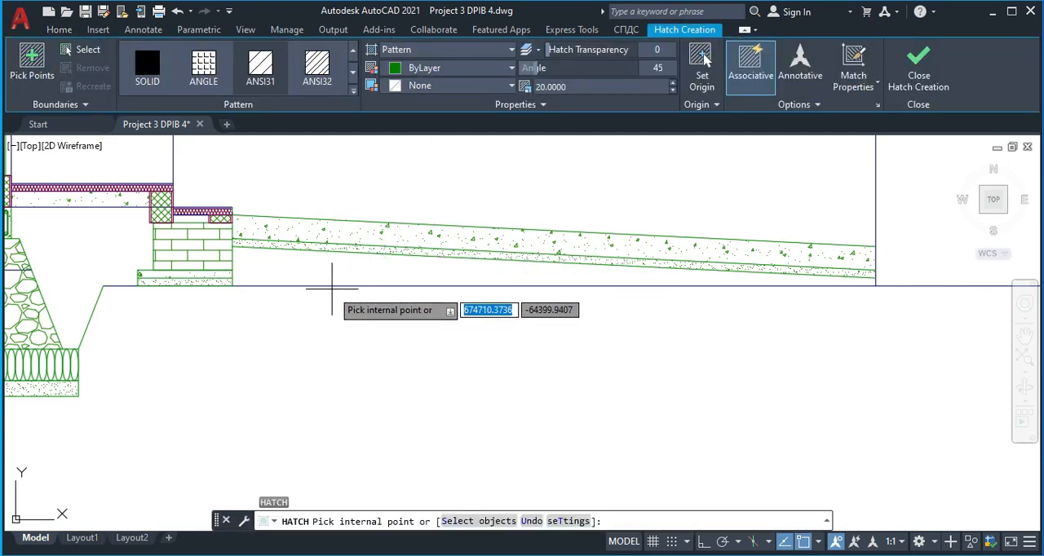
key("Escape")
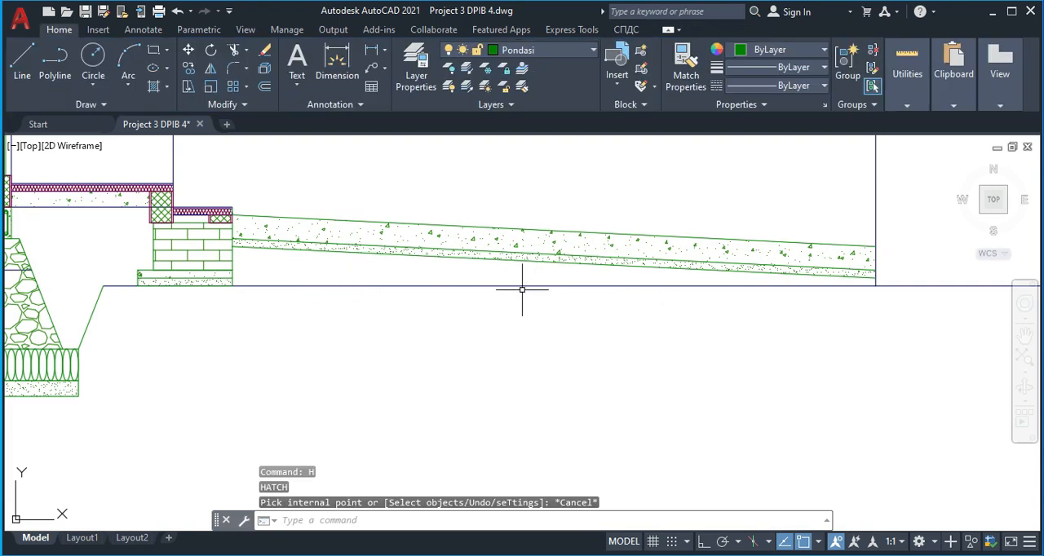
Undo the hatch deletion, the hatch stretches and the deletion of the green level line
key("ctrl+z")
key("ctrl+z")
key("ctrl+z")
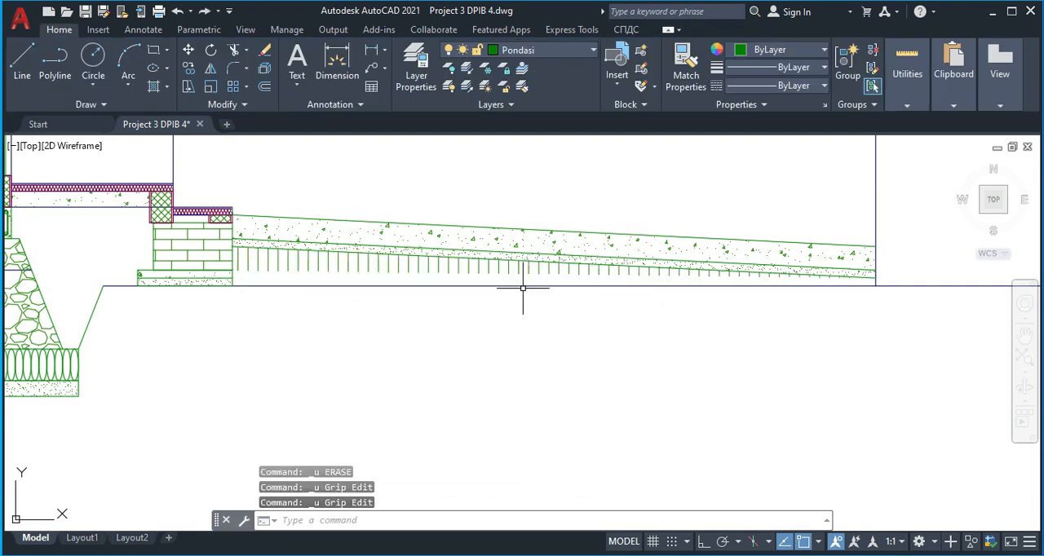
key("ctrl+z")
key("ctrl+z")
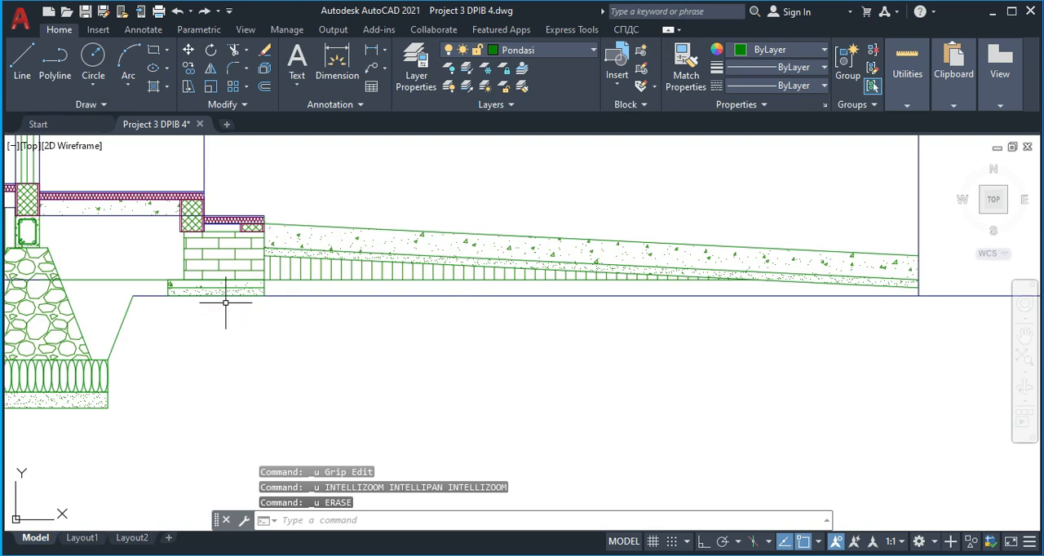
Trim the green level line between the stone foundation and the terrace brick wall, and delete its leftover piece inside the stone foundation
key("Return")
left_click(137, 281)
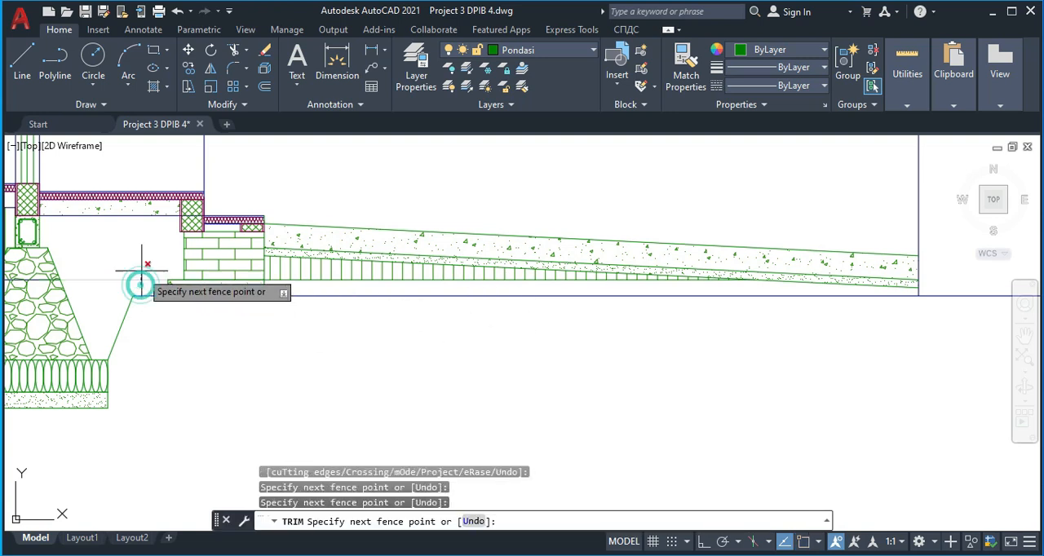
key("Escape")
scroll(134, 279, "down", 3)
scroll(137, 286, "up", 5)
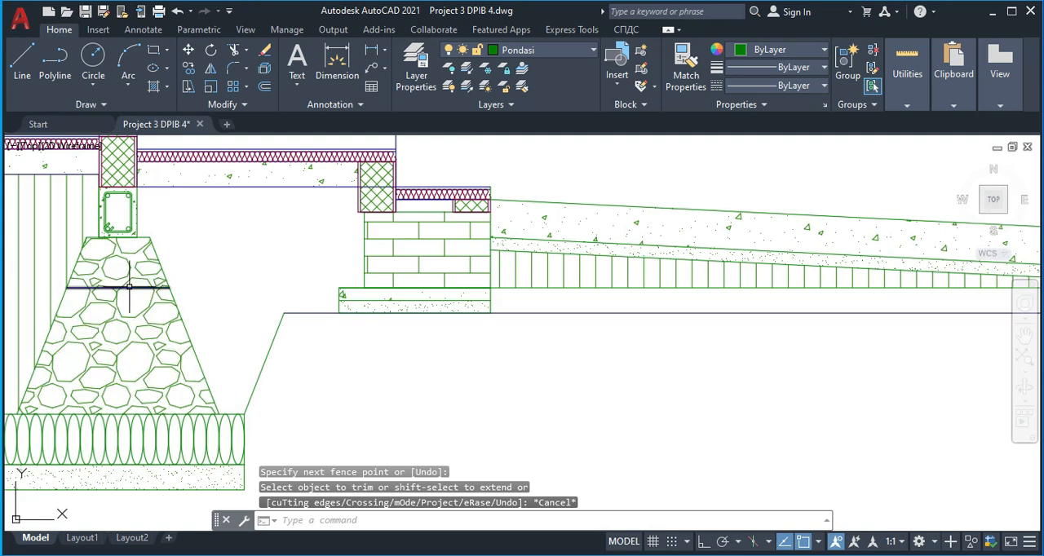
left_click(140, 287)
key("Delete")
scroll(205, 321, "down", 2)
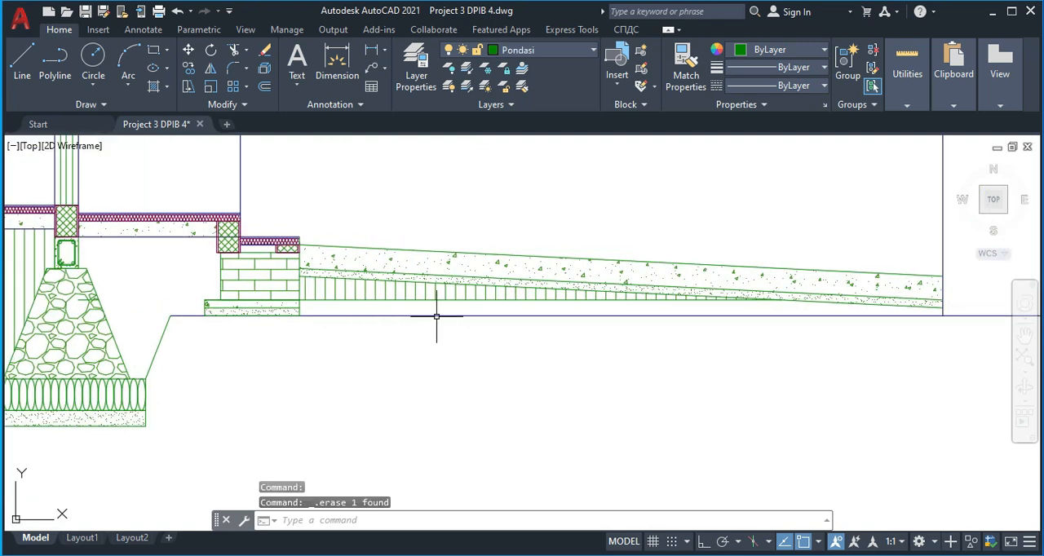
Trim away the lower horizontal line beneath the carport paving and beyond the outermost axis
key("Return")
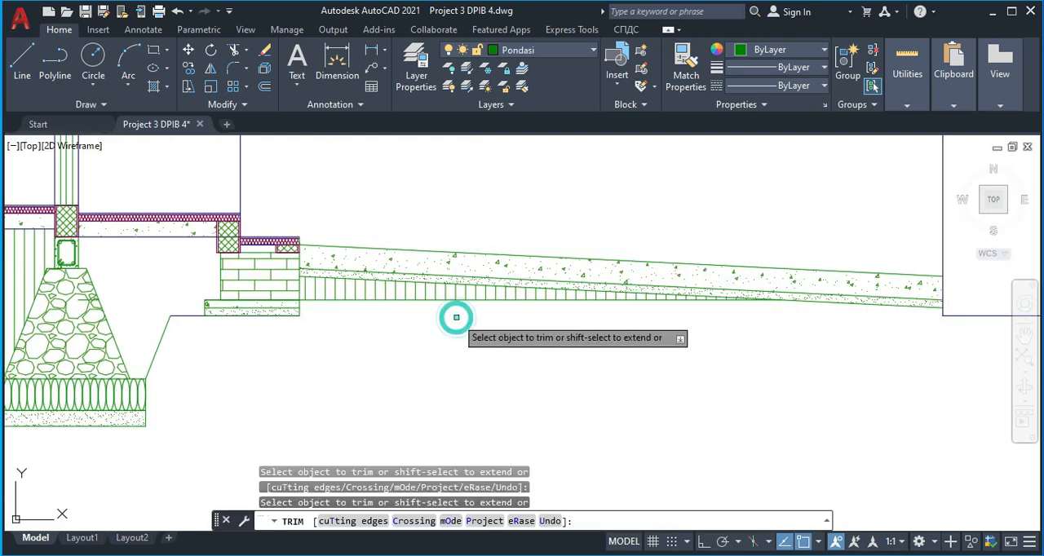
scroll(571, 322, "down", 2)
scroll(772, 305, "up", 3)
middle_click_drag(862, 341, 636, 307)
left_click(687, 307)
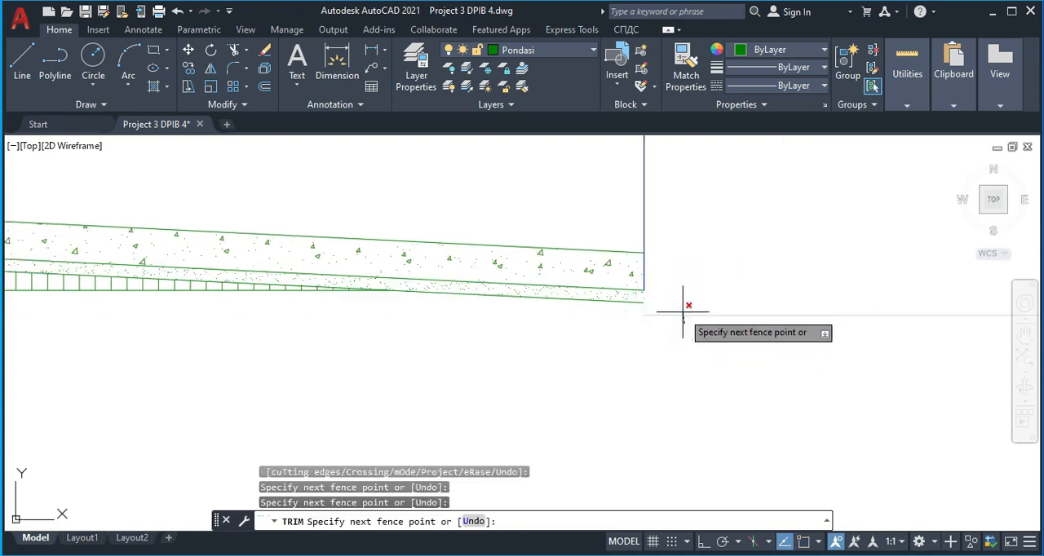
key("Escape")
key("Escape")
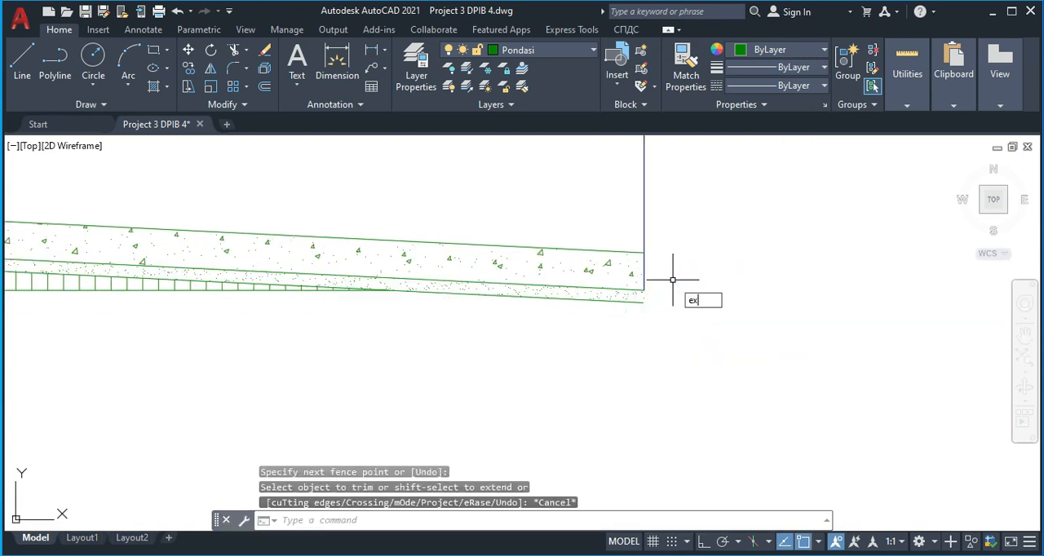
Stretch the lower end of the outermost axis line down to the bottom corner of the sloped paving
type("ex")
key("Return")
key("Escape")
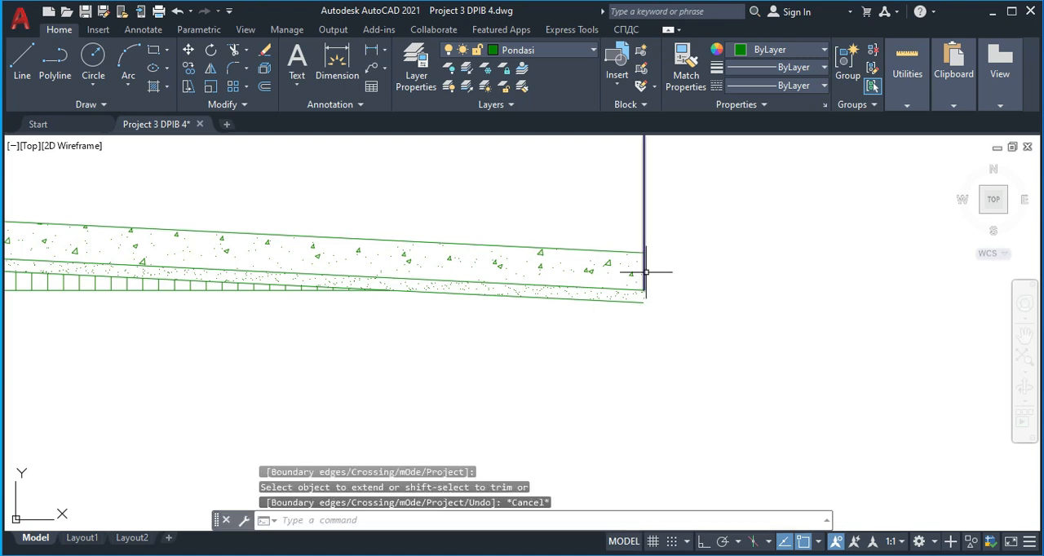
left_click(643, 269)
left_click(644, 291)
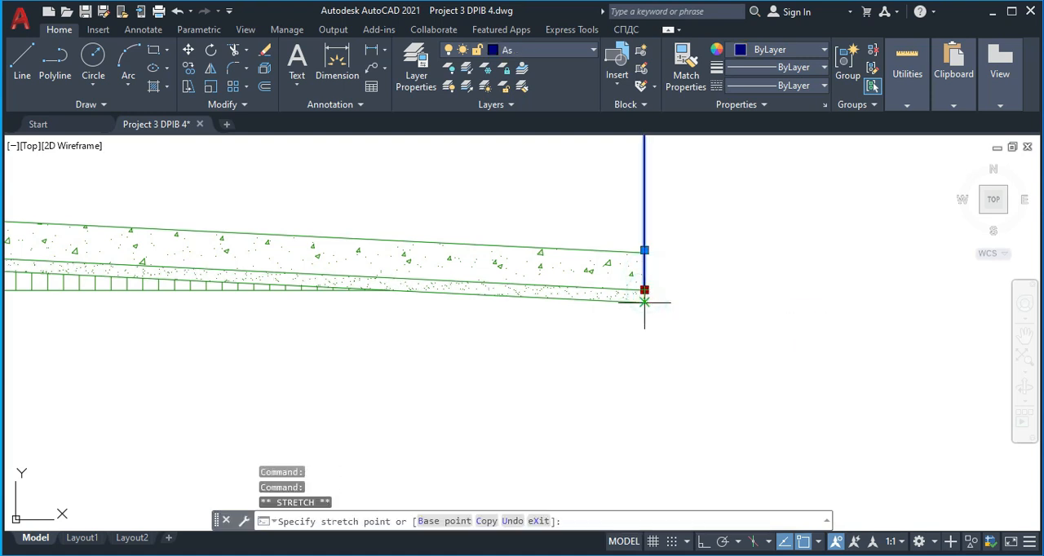
left_click(645, 303)
key("Escape")
Hatch the fill area between the stone foundation and the terrace brick wall with ANSI31 at scale 20 and angle 45
scroll(649, 309, "down", 4)
middle_click_drag(593, 349, 621, 292)
middle_click_drag(370, 325, 425, 306)
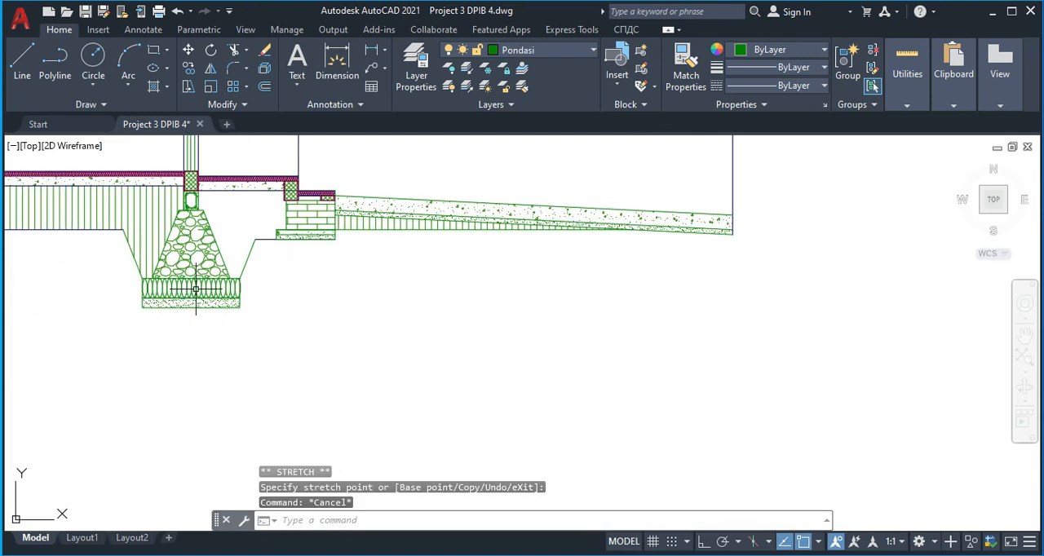
middle_click_drag(268, 298, 435, 287)
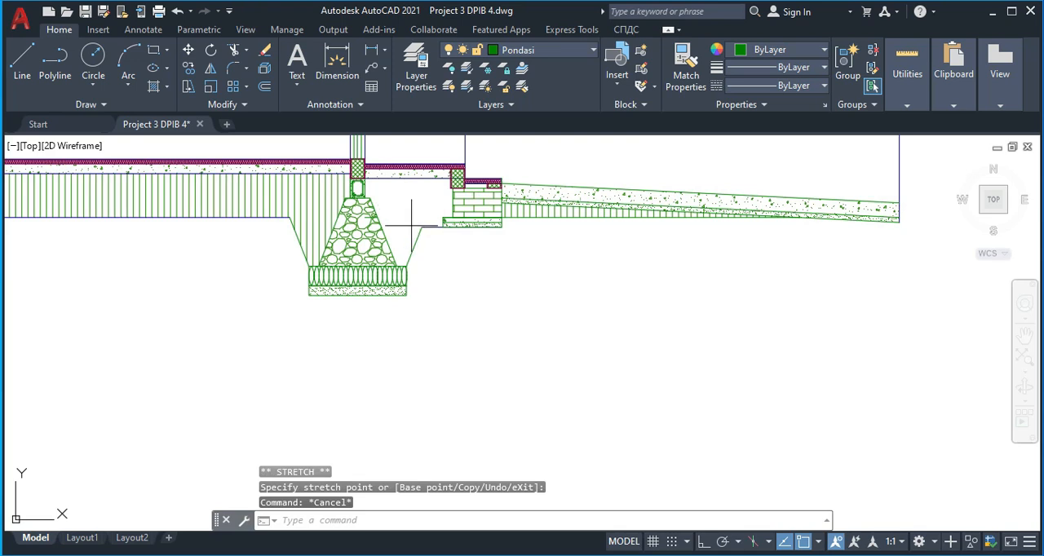
type("h")
key("Return")
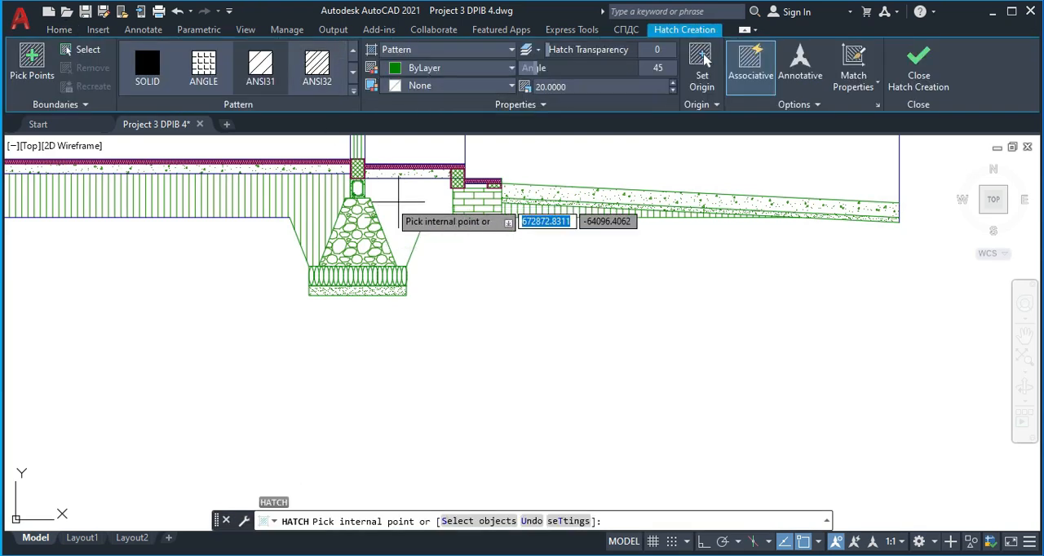
left_click(402, 202)
key("Escape")
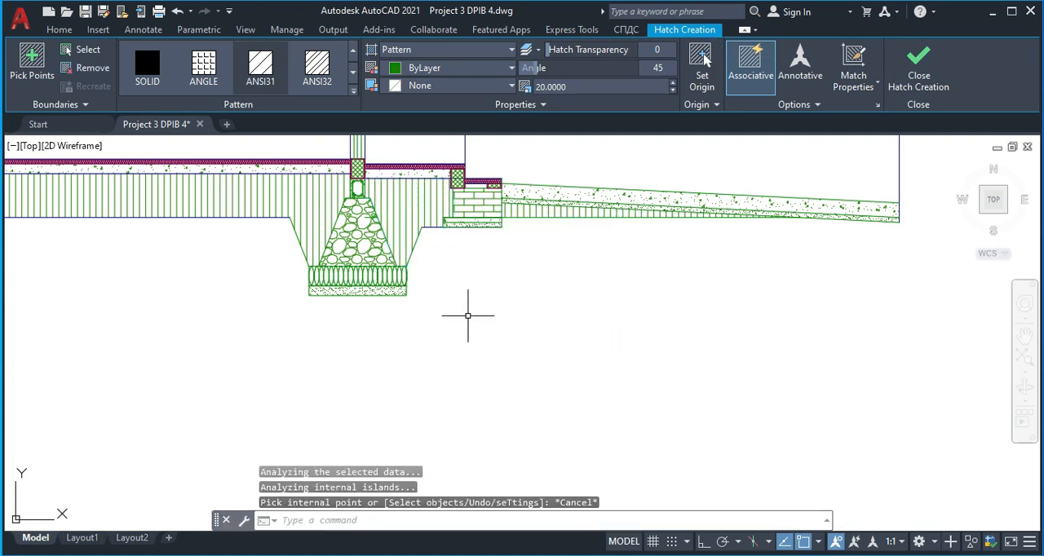
Draw a wavy spline beneath the foundations and floor fill, from the outer bottom corner of the first foundation to the lower end of the carport paving
middle_click_drag(141, 293, 282, 348)
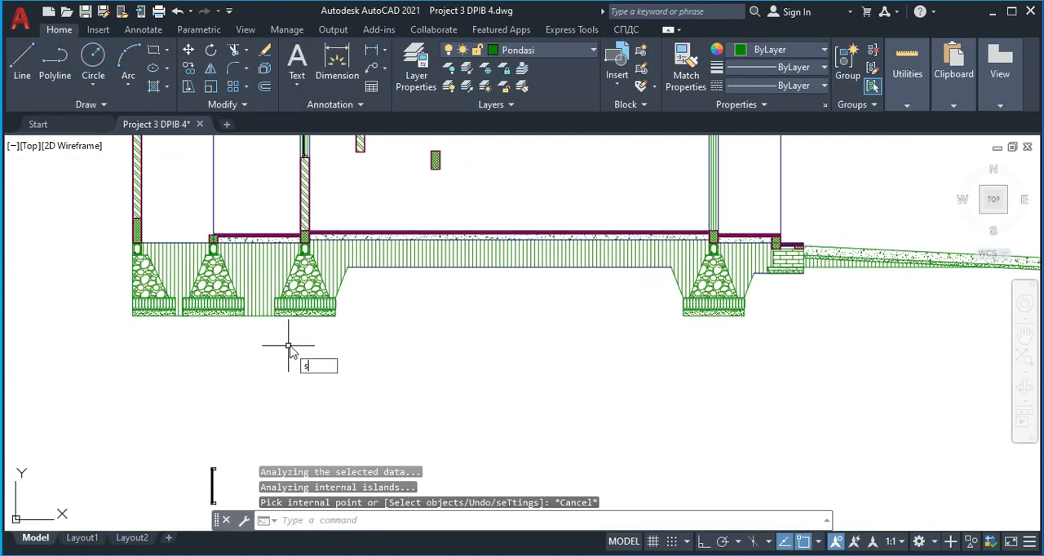
type("spl")
key("Return")
scroll(175, 324, "up", 2)
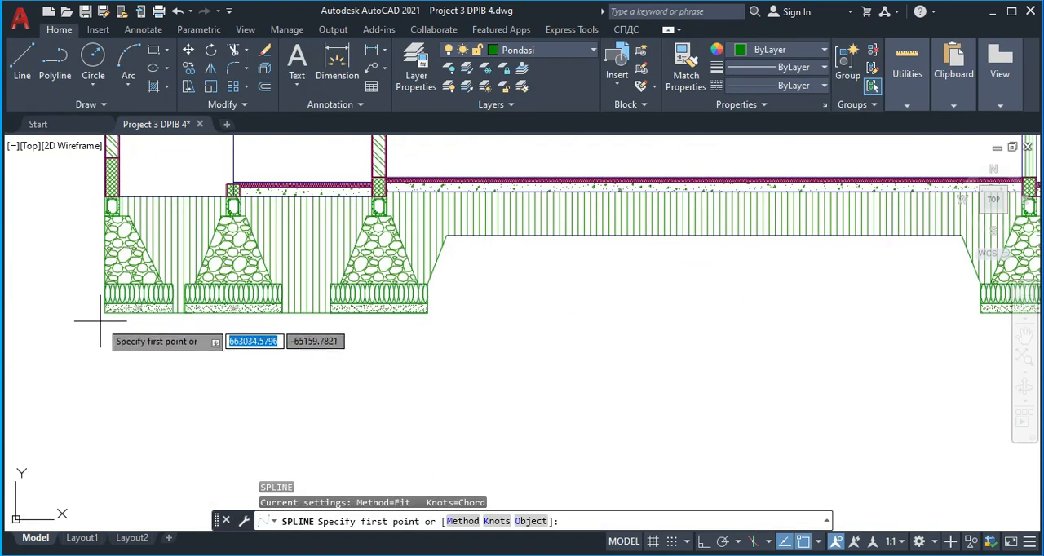
left_click(103, 316)
left_click(155, 342)
left_click(220, 327)
left_click(267, 363)
left_click(334, 336)
left_click(388, 362)
left_click(437, 333)
left_click(451, 275)
left_click(496, 296)
left_click(501, 254)
left_click(624, 263)
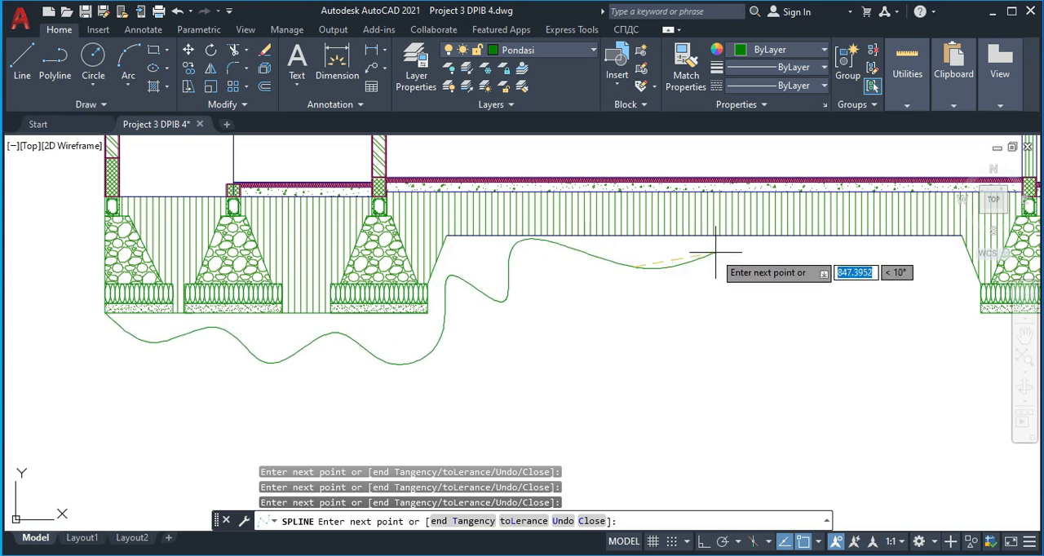
left_click(759, 277)
left_click(813, 237)
left_click(840, 274)
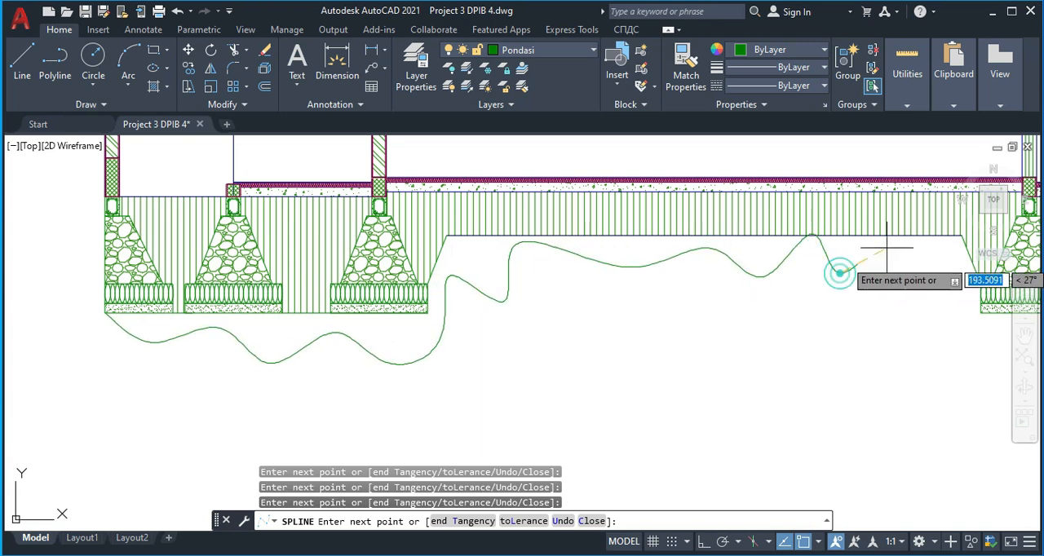
left_click(896, 243)
left_click(954, 274)
left_click(950, 330)
middle_click_drag(950, 330, 611, 316)
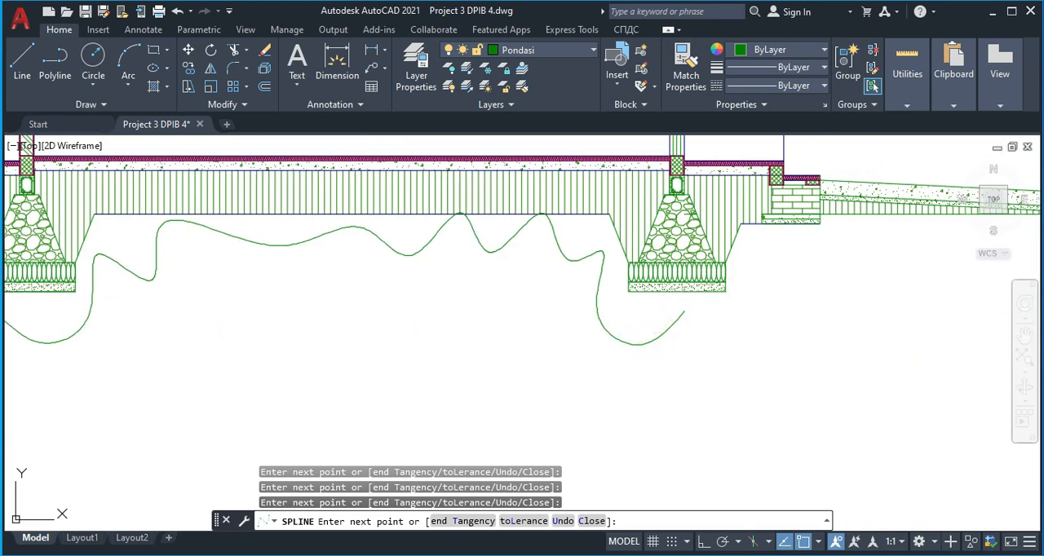
left_click(737, 342)
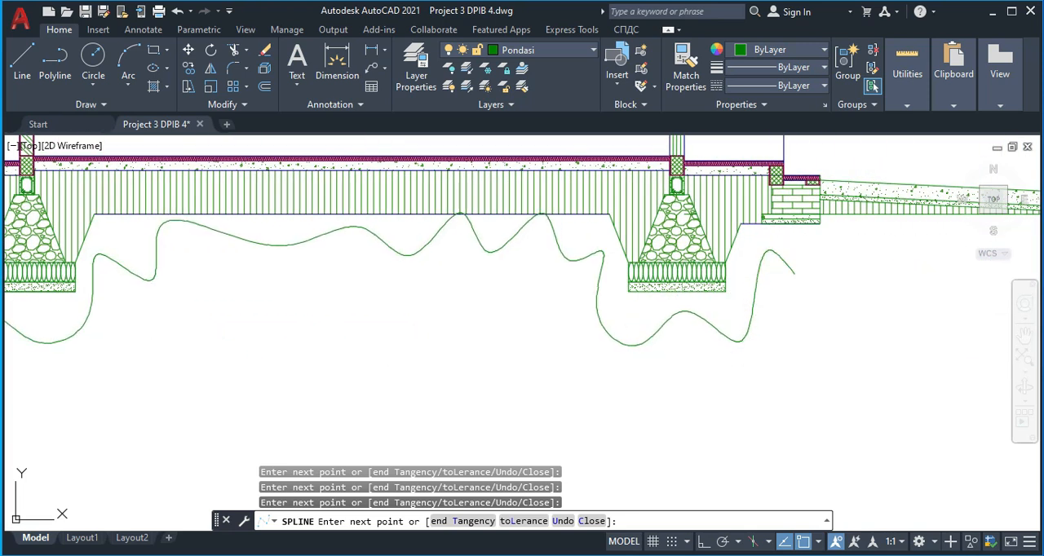
middle_click_drag(824, 259, 671, 296)
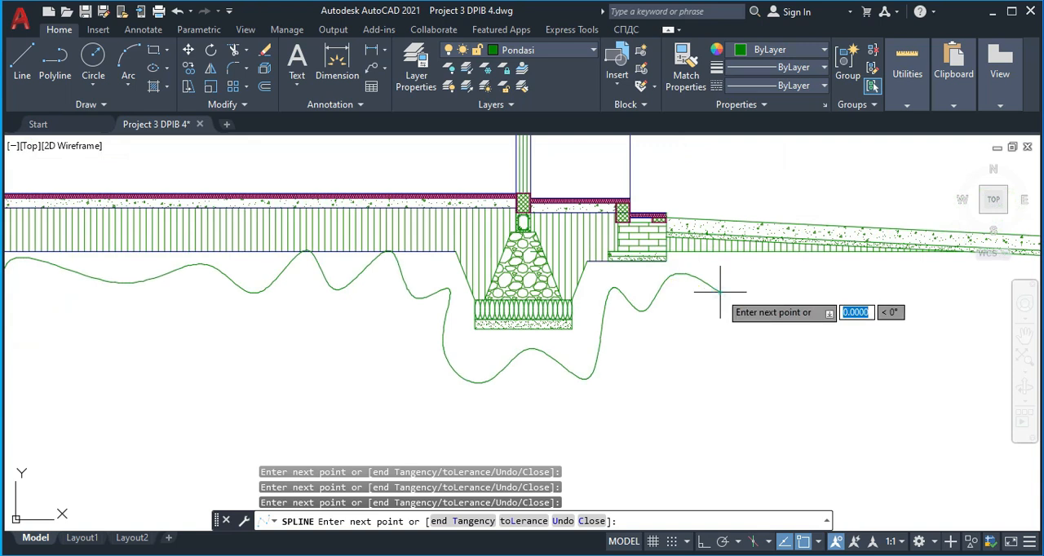
left_click(773, 293)
left_click(845, 263)
middle_click_drag(846, 264, 640, 285)
left_click(721, 324)
left_click(756, 274)
left_click(787, 307)
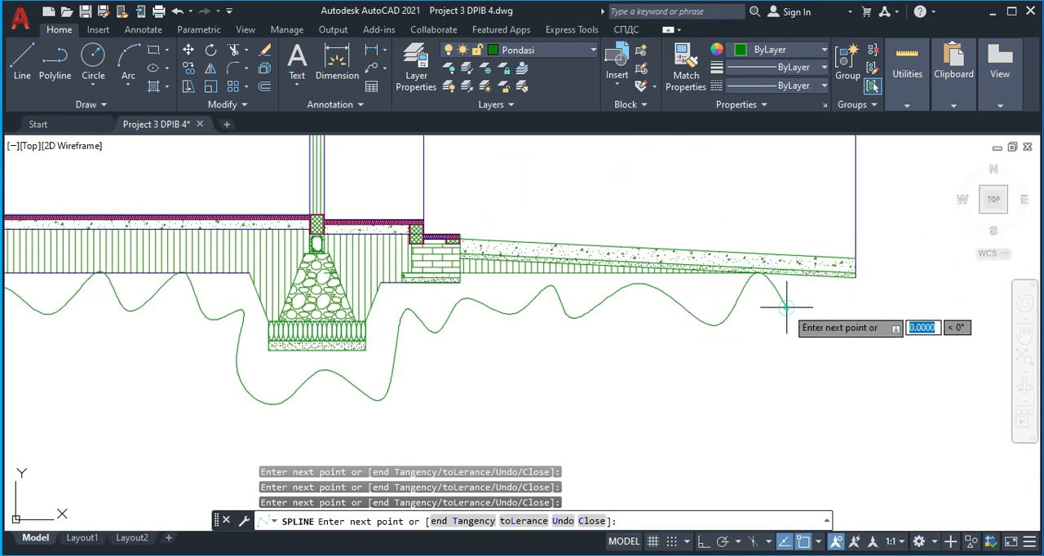
left_click(856, 278)
key("Return")
scroll(639, 376, "down", 2)
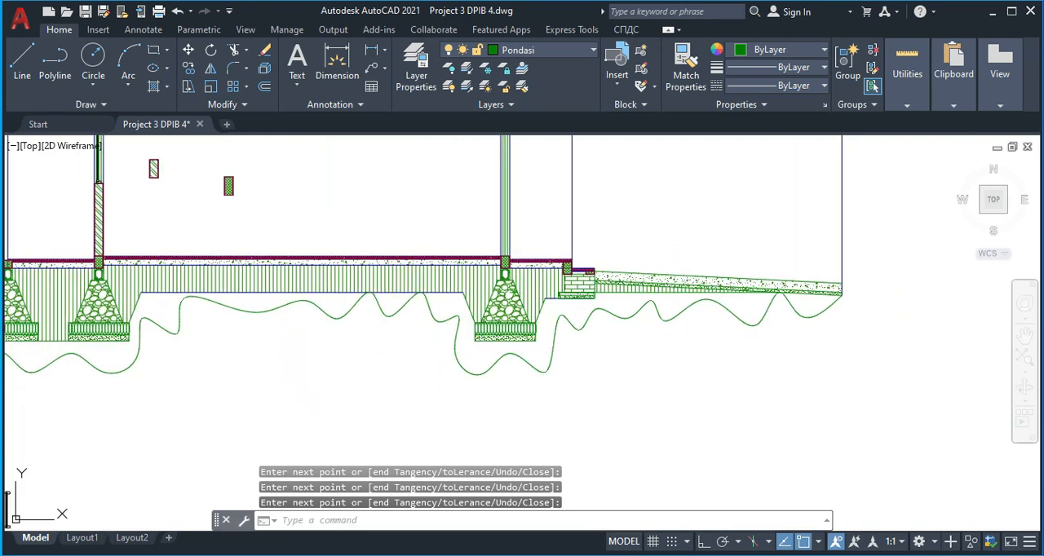
Hatch all soil areas between the section's underside and the wavy spline with the EARTH pattern at scale 20 and angle 45
type("h")
key("Return")
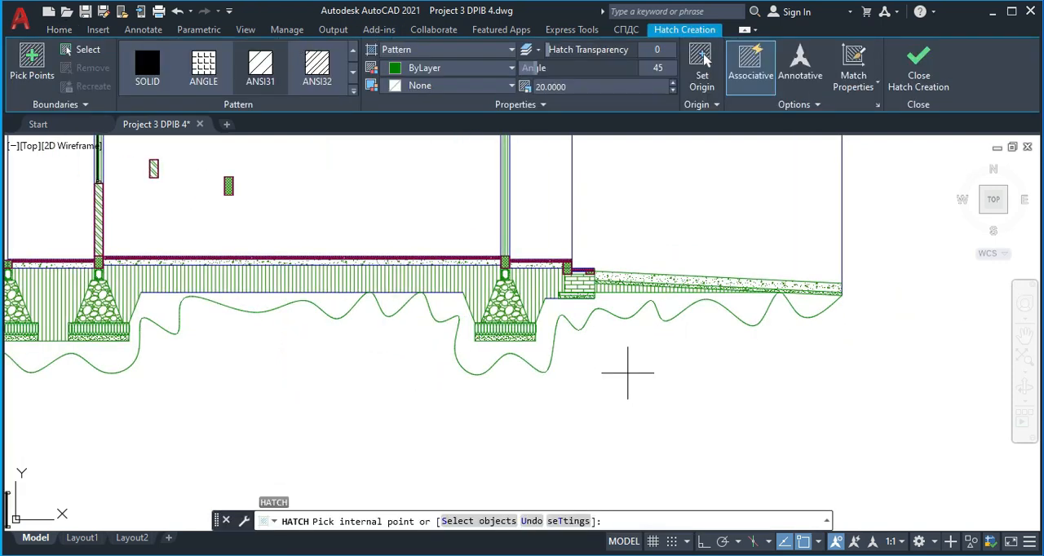
left_click(354, 93)
scroll(256, 226, "down", 2)
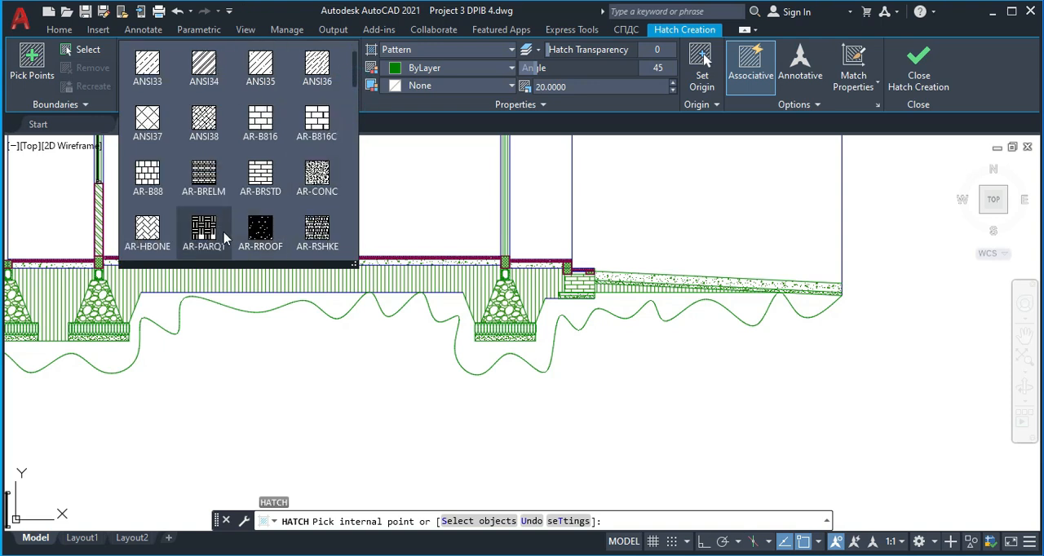
scroll(169, 222, "down", 2)
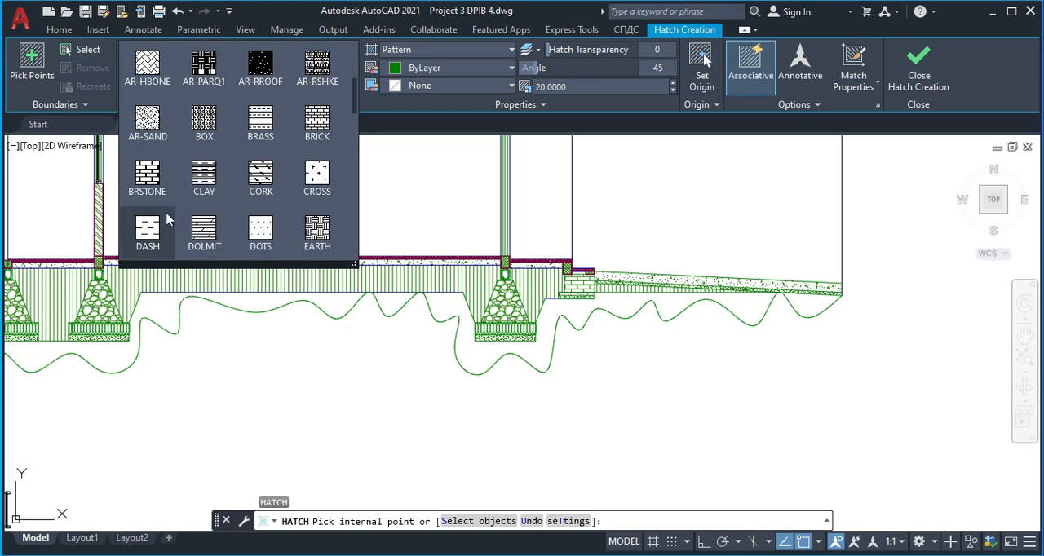
scroll(231, 157, "down", 1)
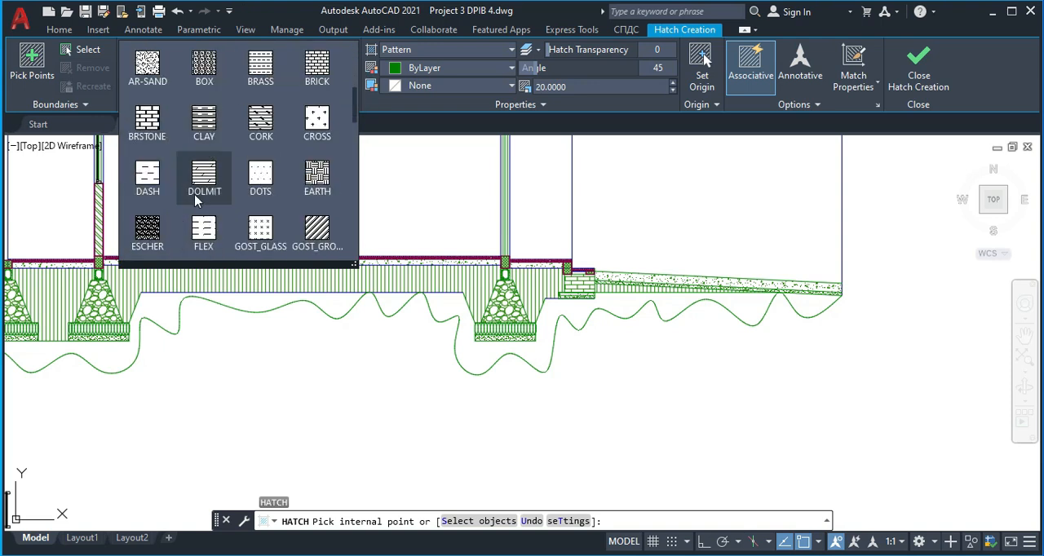
scroll(195, 198, "down", 1)
left_click(320, 123)
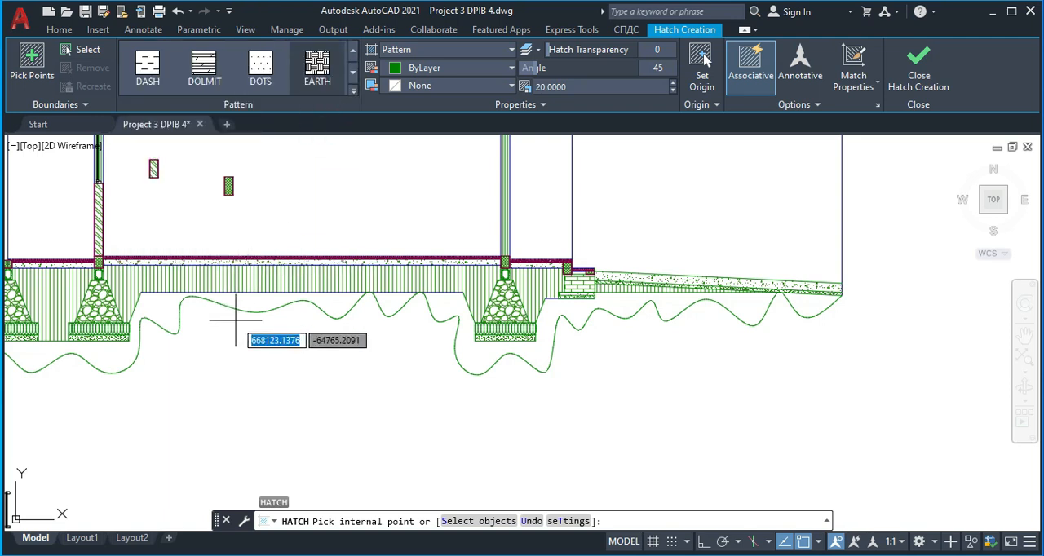
left_click(248, 298)
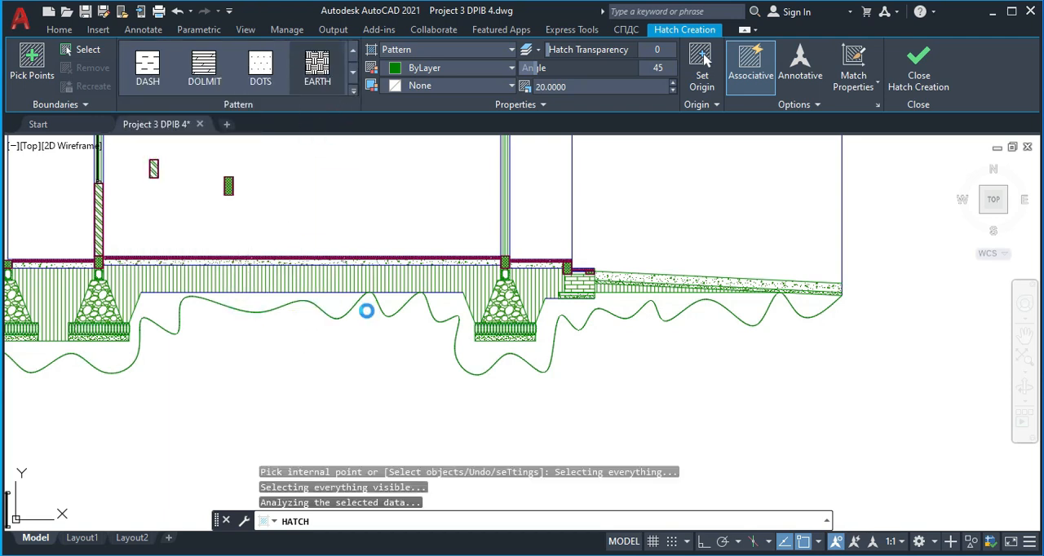
scroll(373, 313, "down", 2)
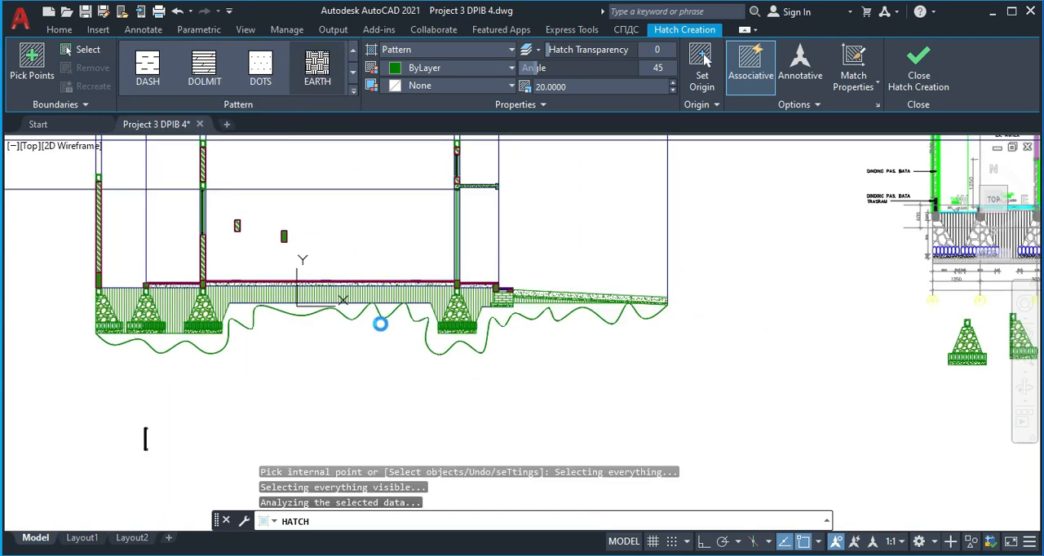
scroll(377, 327, "up", 2)
mouse_move(400, 341)
middle_mouse_down()
mouse_move(467, 337)
mouse_move(551, 353)
middle_mouse_up()
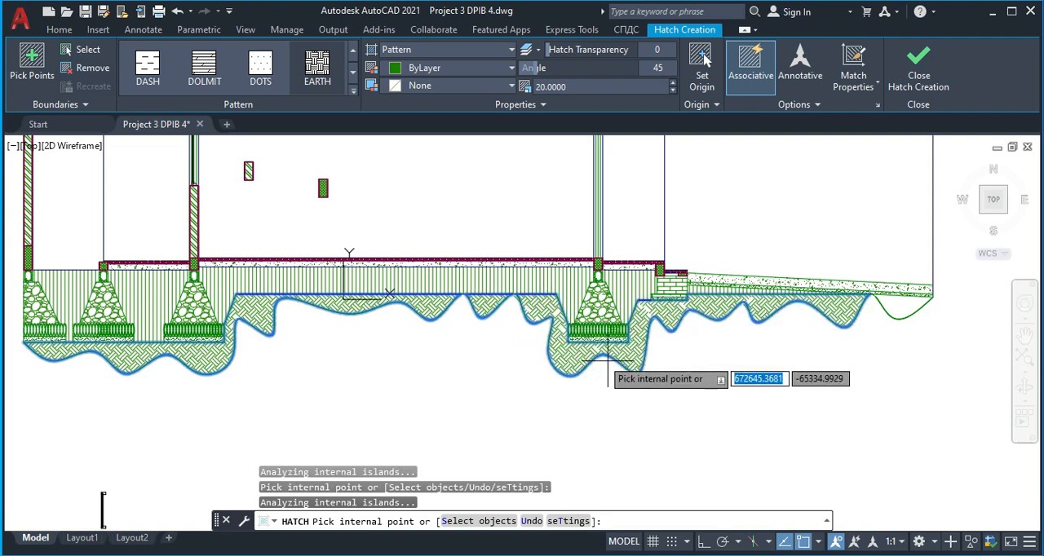
left_click(893, 308)
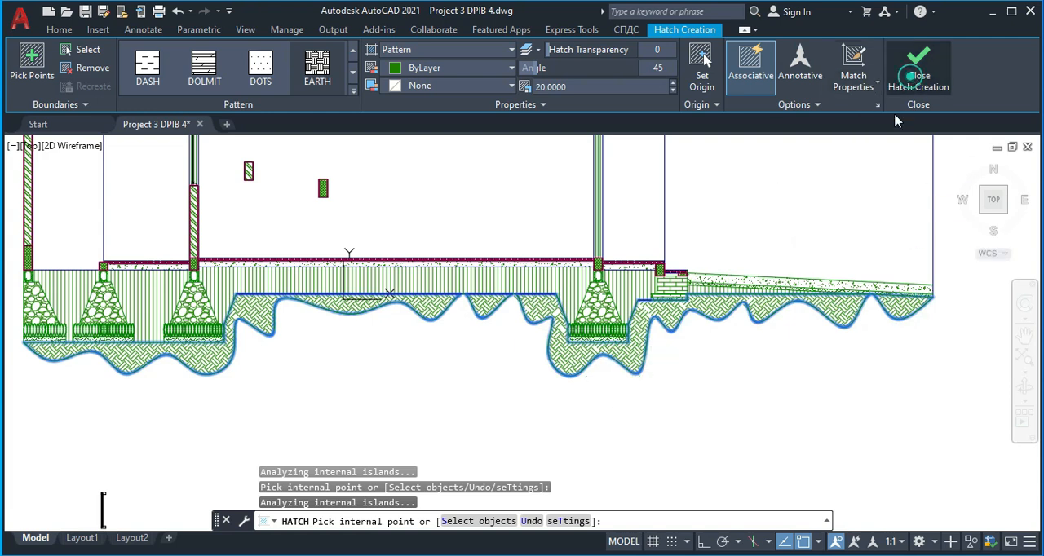
key("Return")
Delete the wavy spline bounding the soil hatch, keeping only the EARTH hatch
scroll(343, 373, "down", 4)
scroll(350, 359, "up", 2)
scroll(350, 358, "up", 2)
left_click(363, 338)
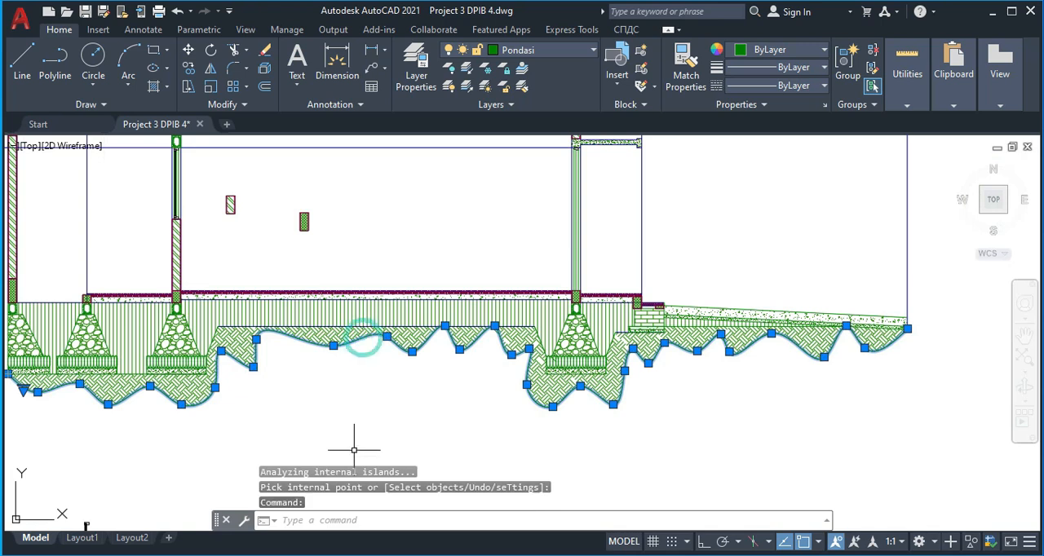
key("Delete")
Review the soil hatch beneath the foundations and compare the section with the reference section
scroll(351, 453, "down", 3)
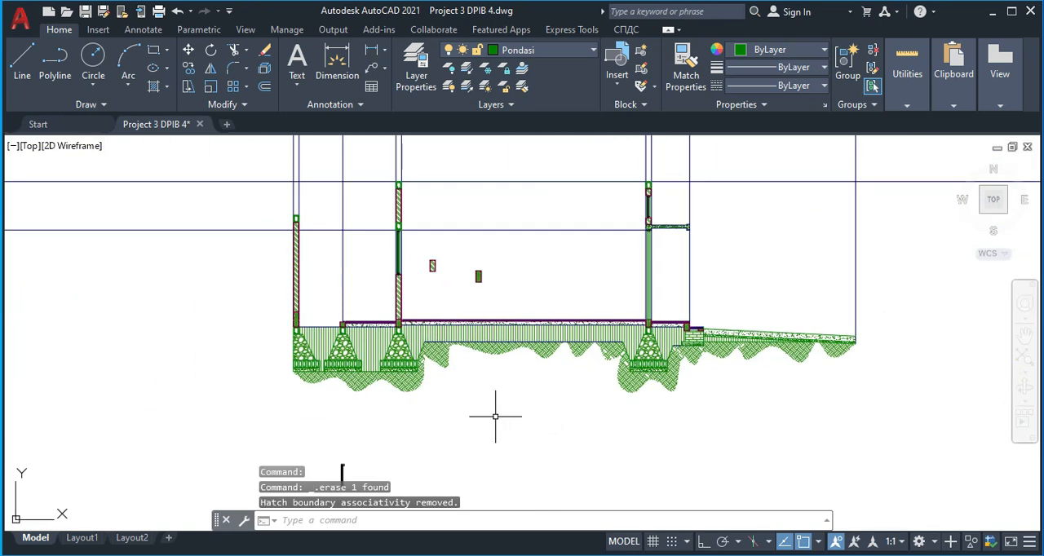
scroll(456, 417, "up", 1)
middle_click_drag(575, 363, 477, 391)
scroll(700, 399, "down", 2)
middle_click_drag(700, 400, 558, 385)
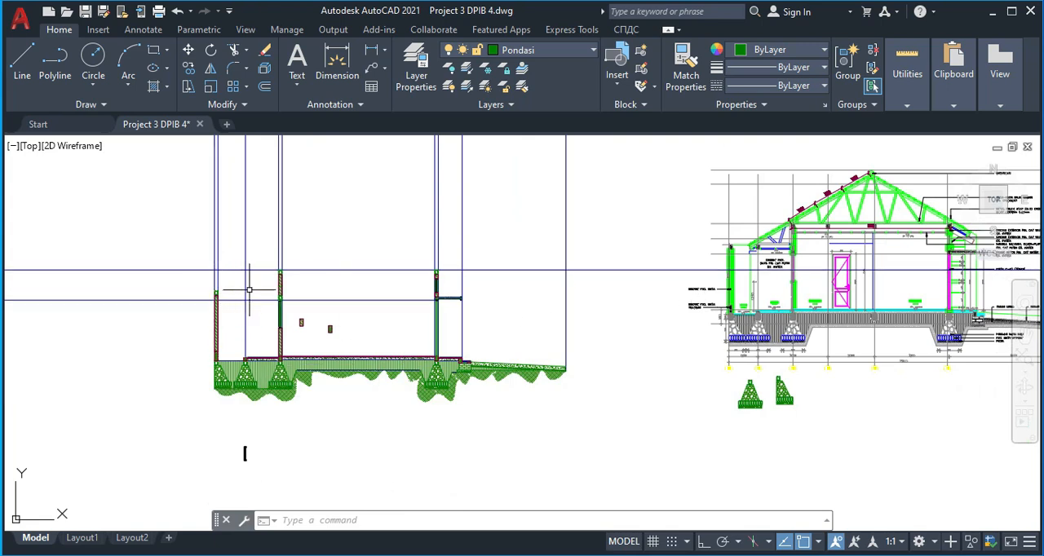
scroll(257, 288, "up", 2)
middle_click_drag(256, 293, 152, 306)
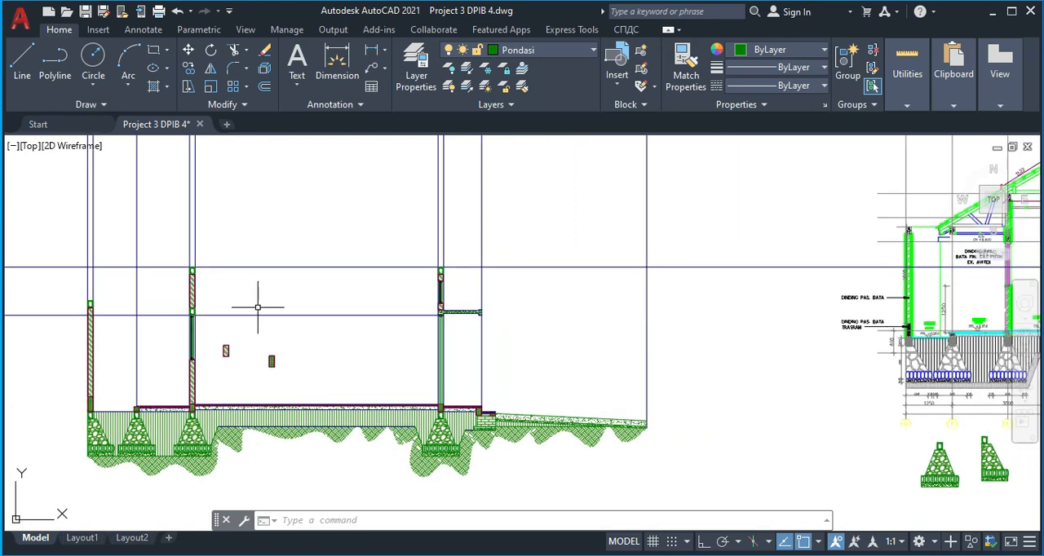
scroll(267, 329, "down", 2)
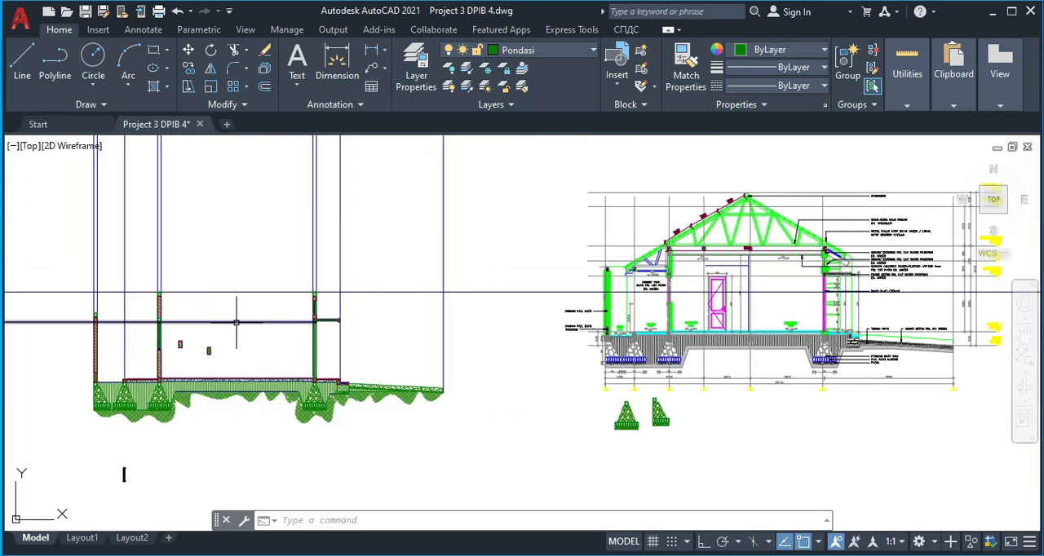